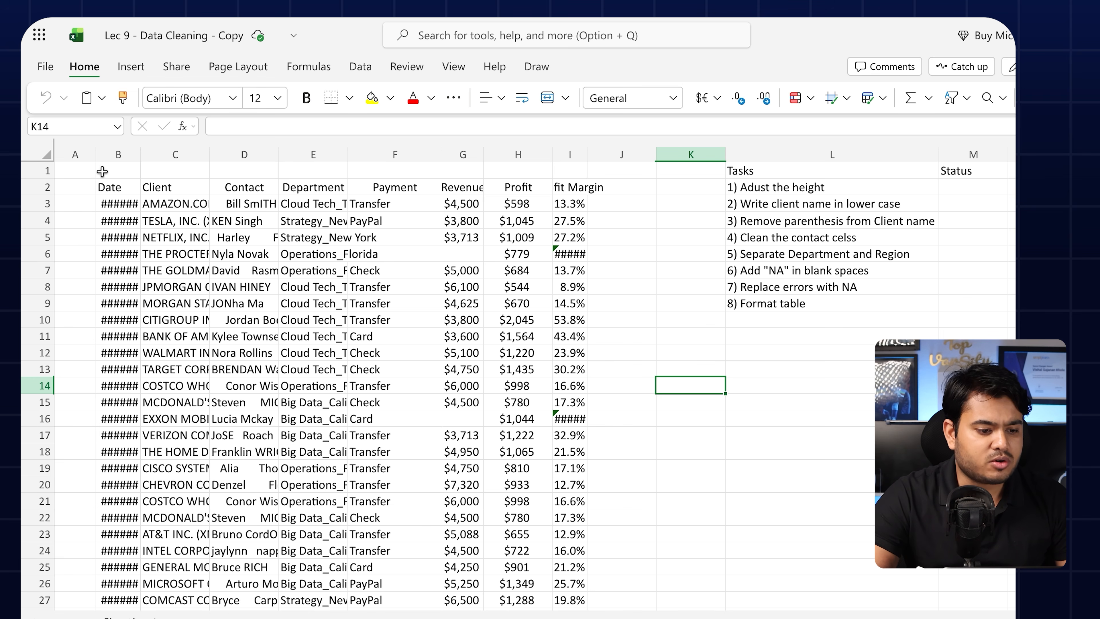
Step: Review the client data table and the list of data-cleaning tasks in column L
{"action": "scroll", "coordinate": [118, 226], "scroll_direction": "down", "scroll_amount": 4}
{"action": "scroll", "coordinate": [117, 226], "scroll_direction": "down", "scroll_amount": 2}
{"action": "scroll", "coordinate": [118, 226], "scroll_direction": "up", "scroll_amount": 6}
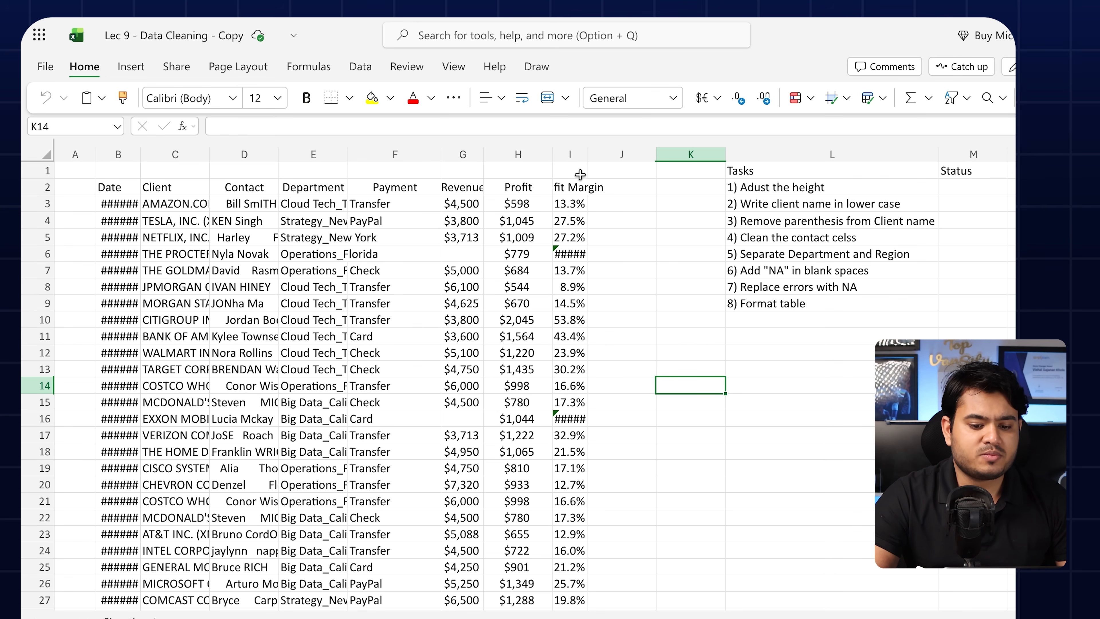
{"action": "left_click", "coordinate": [836, 172]}
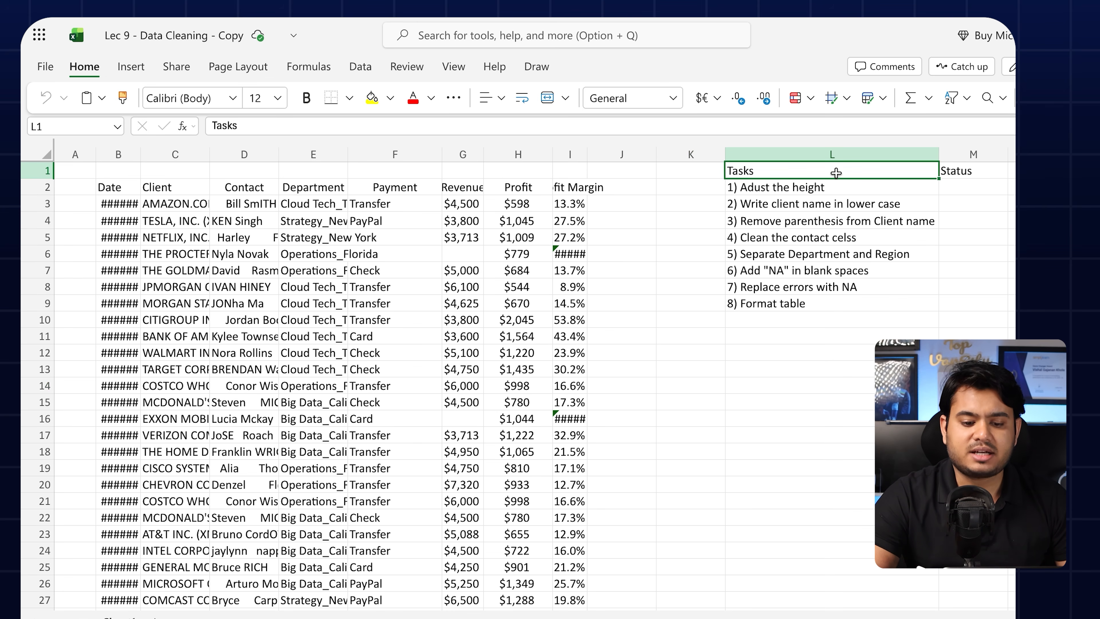
{"action": "left_click", "coordinate": [811, 350]}
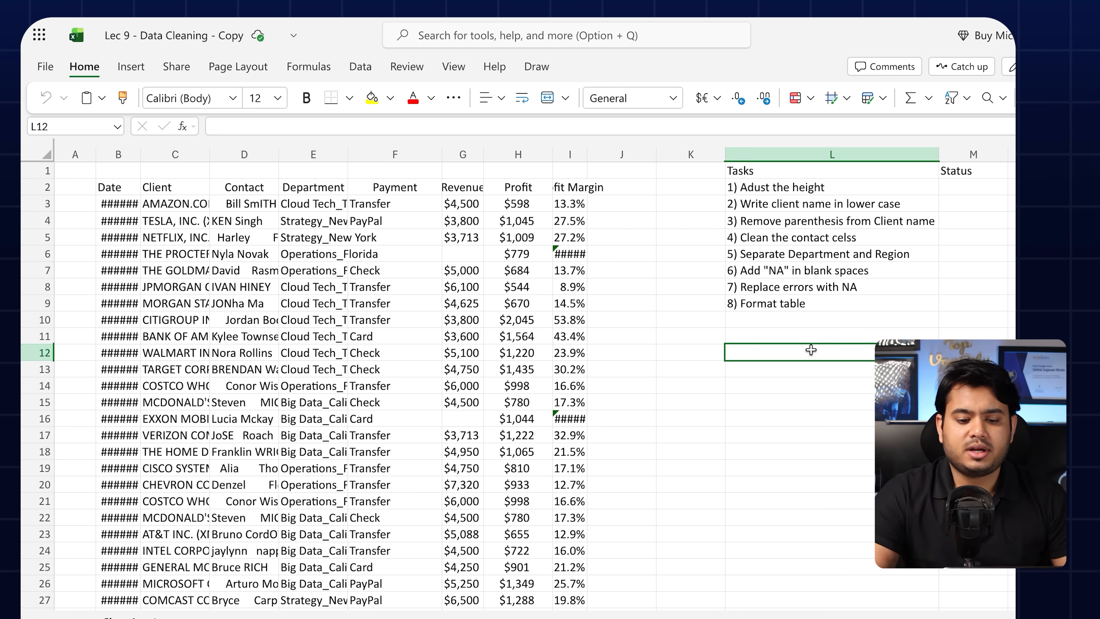
{"action": "left_click", "coordinate": [768, 169]}
{"action": "left_click_drag", "start_coordinate": [769, 186], "coordinate": [756, 309]}
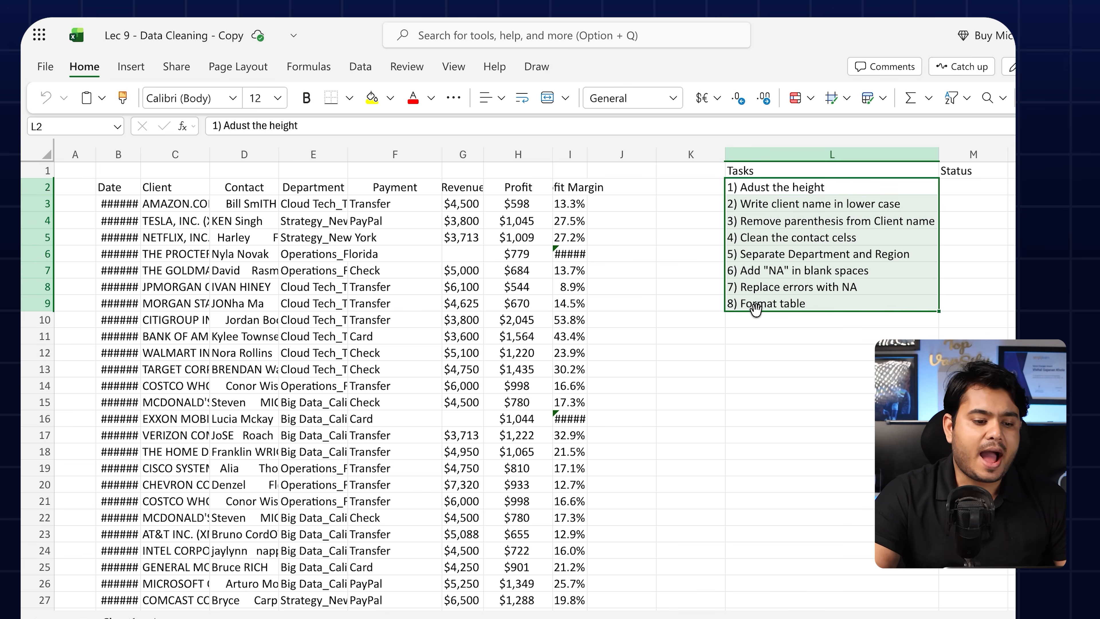
{"action": "left_click", "coordinate": [592, 275]}
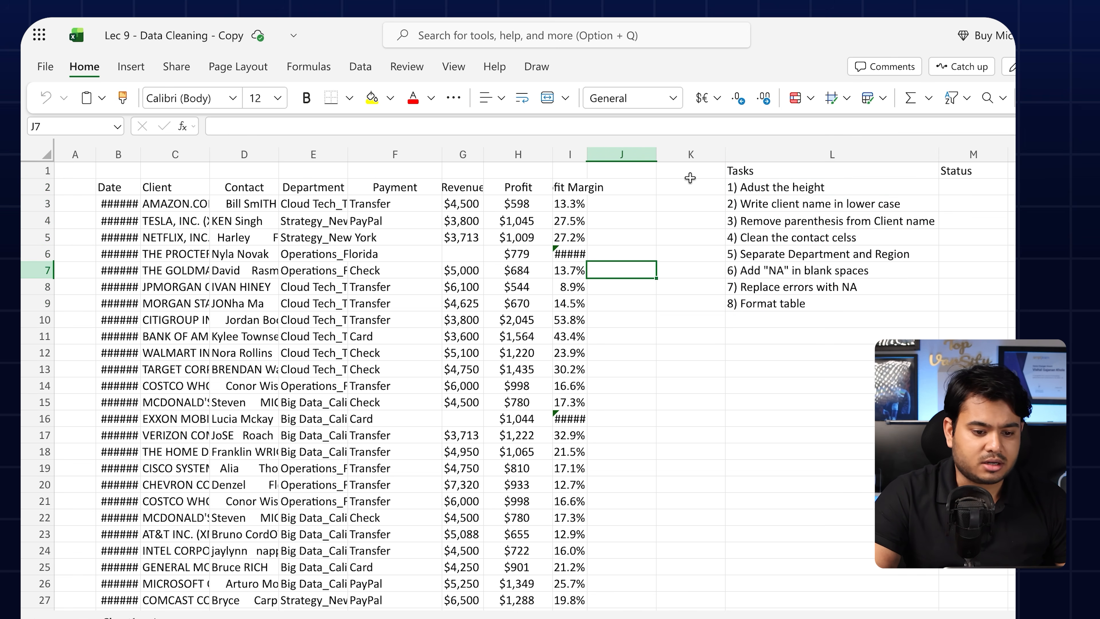
{"action": "left_click", "coordinate": [795, 182]}
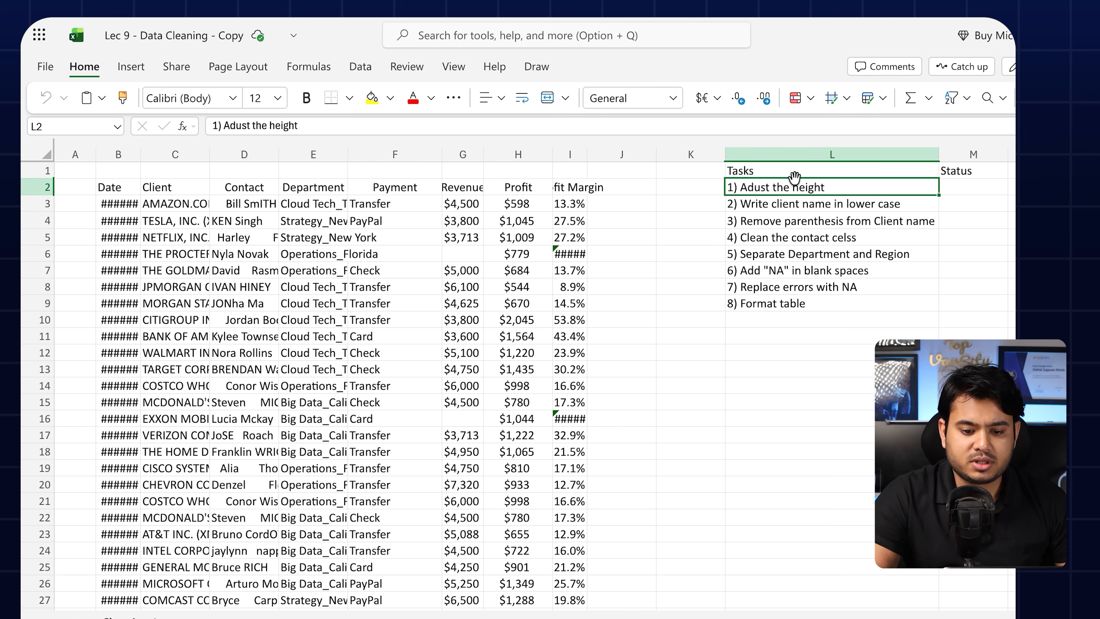
Step: Select the empty Status cells M2:M9 and switch the ribbon layout to Classic Ribbon
{"action": "left_click", "coordinate": [992, 186]}
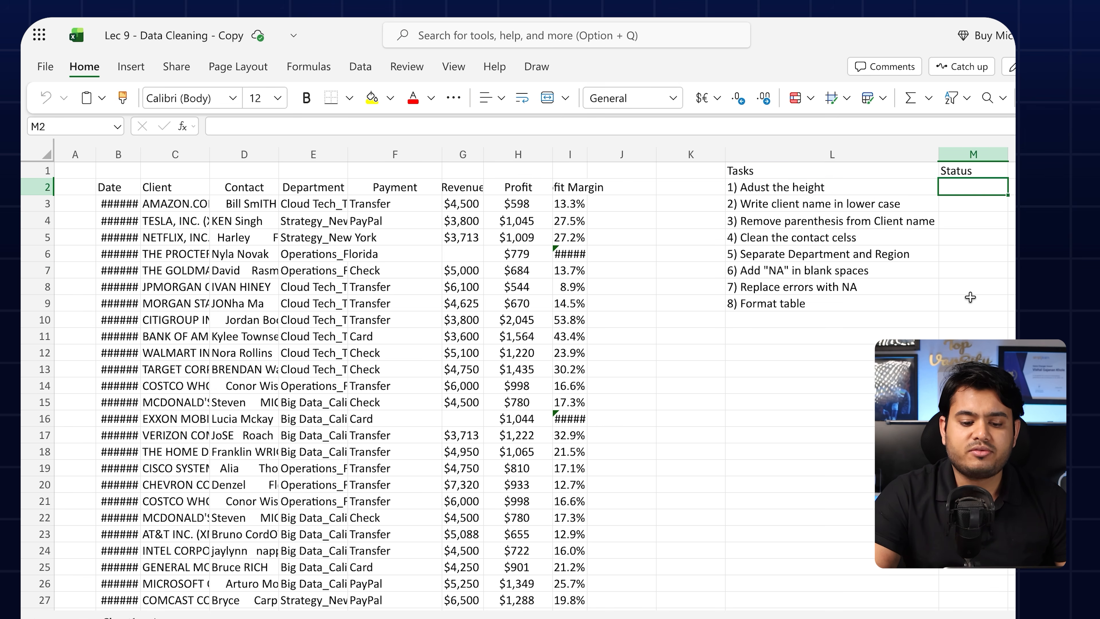
{"action": "left_click_drag", "start_coordinate": [970, 298], "coordinate": [835, 174]}
{"action": "left_click", "coordinate": [963, 194]}
{"action": "left_click_drag", "start_coordinate": [963, 194], "coordinate": [971, 308]}
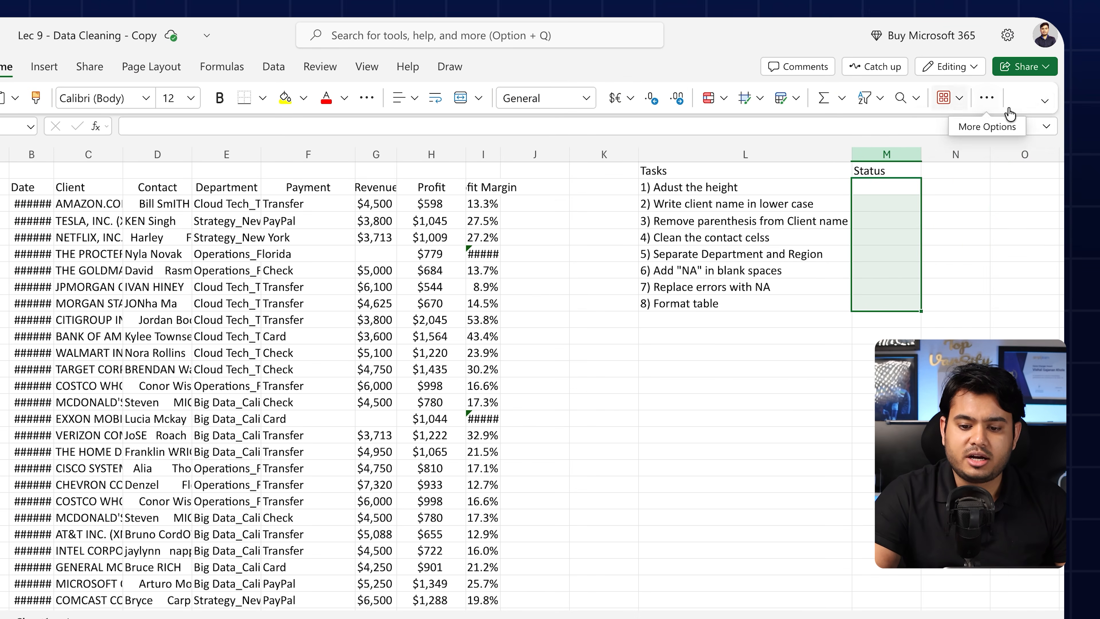
{"action": "left_click", "coordinate": [1044, 102]}
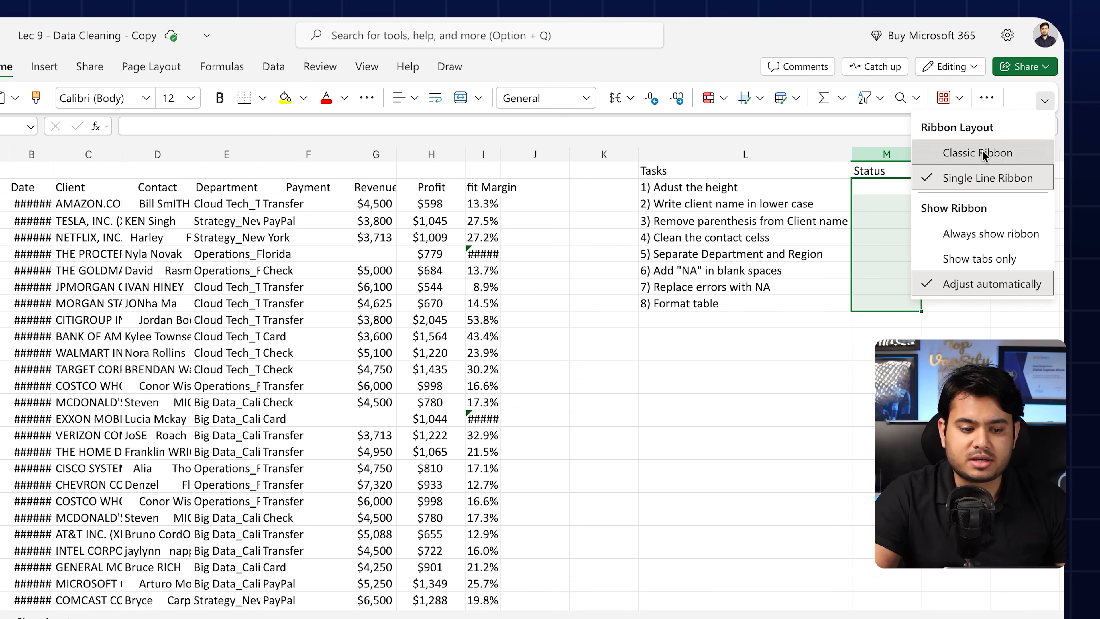
{"action": "left_click", "coordinate": [962, 153]}
Step: Add a List data validation rule to the Status cells M2:M9 with Completed as the source item
{"action": "left_click", "coordinate": [262, 67]}
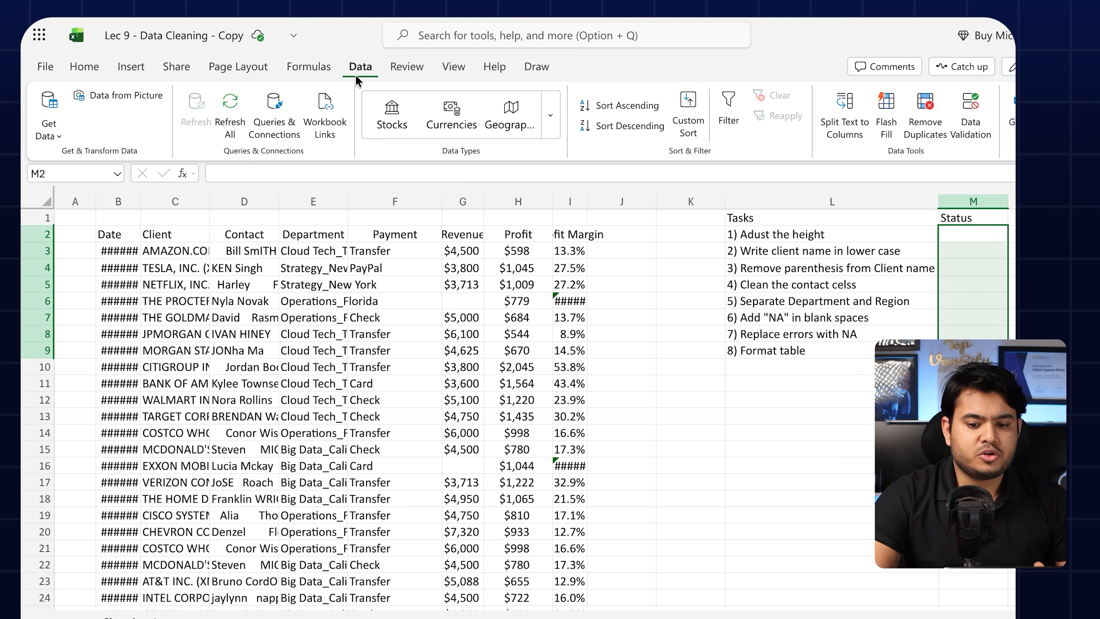
{"action": "left_click", "coordinate": [971, 126]}
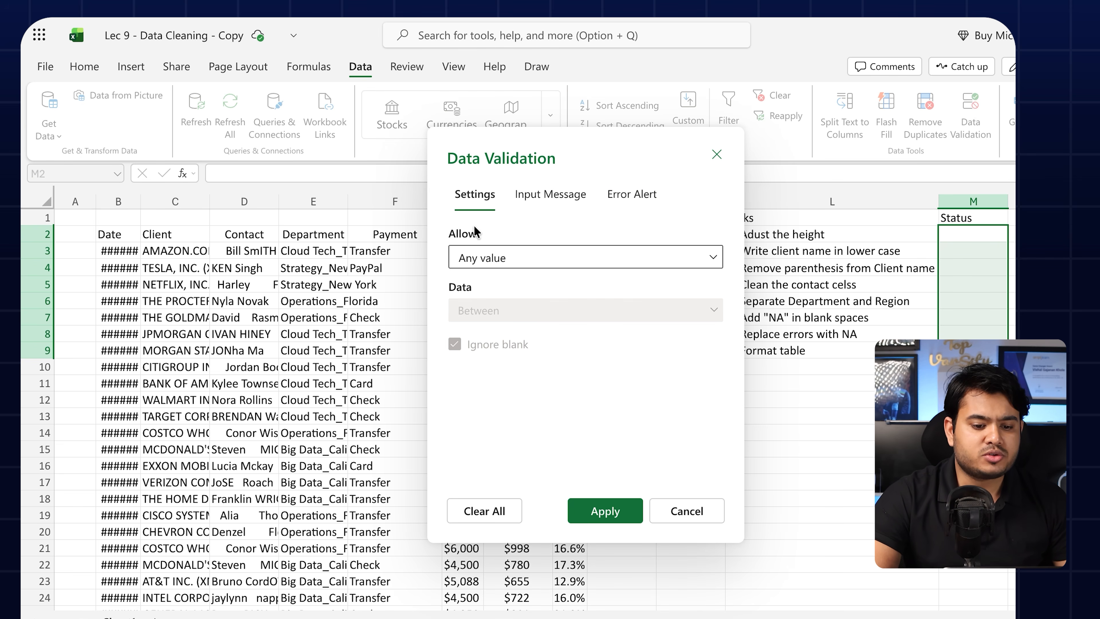
{"action": "left_click", "coordinate": [505, 252]}
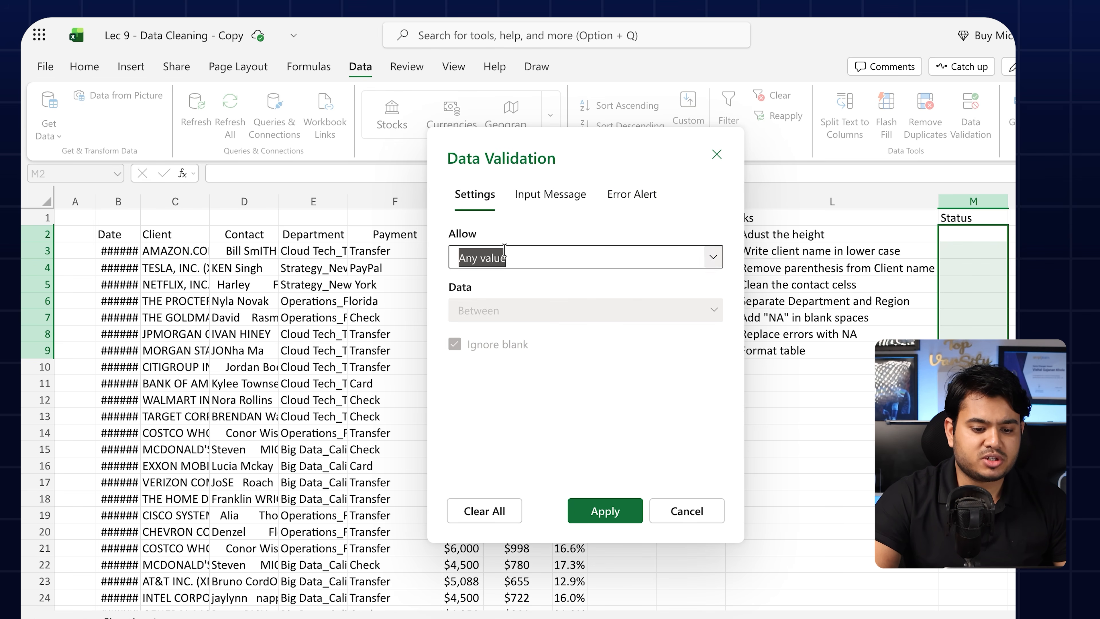
{"action": "left_click", "coordinate": [588, 257]}
{"action": "left_click", "coordinate": [575, 221]}
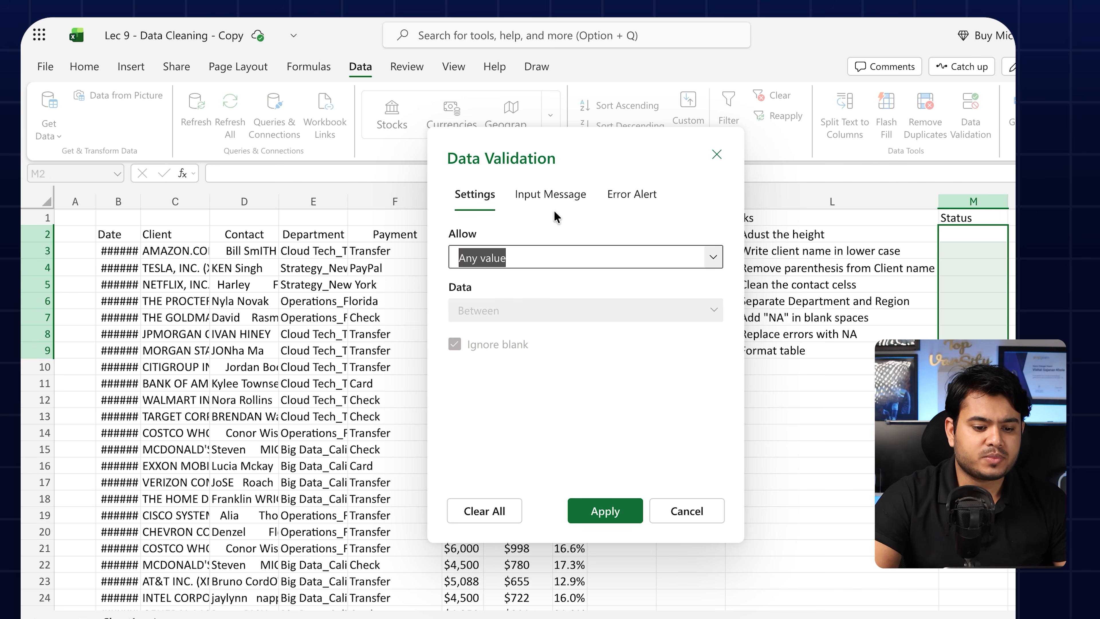
{"action": "left_click", "coordinate": [531, 250]}
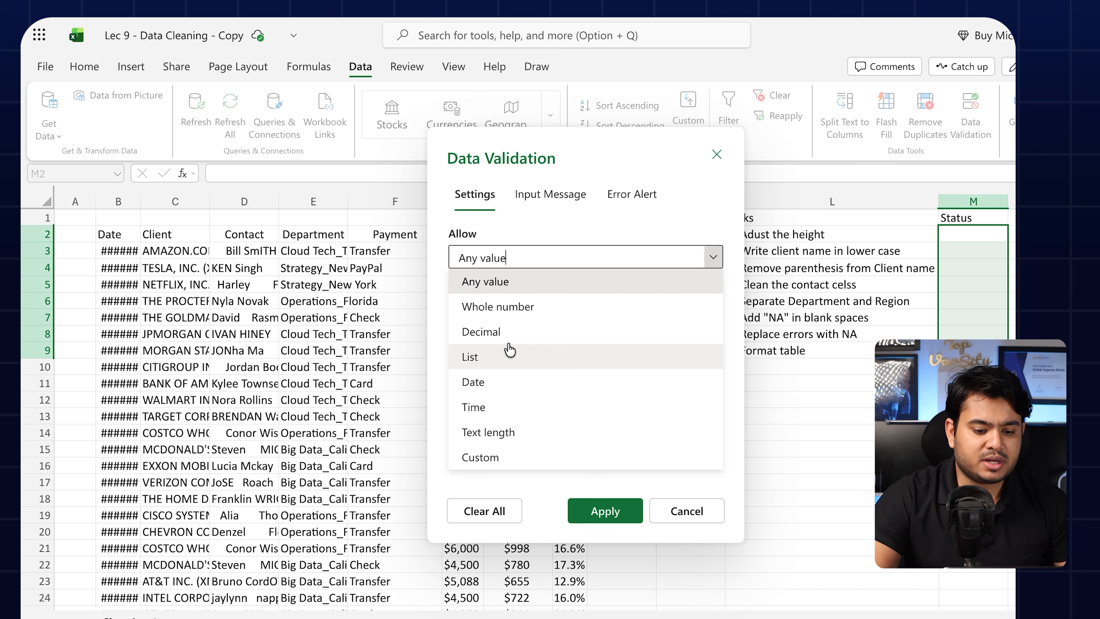
{"action": "left_click", "coordinate": [518, 362]}
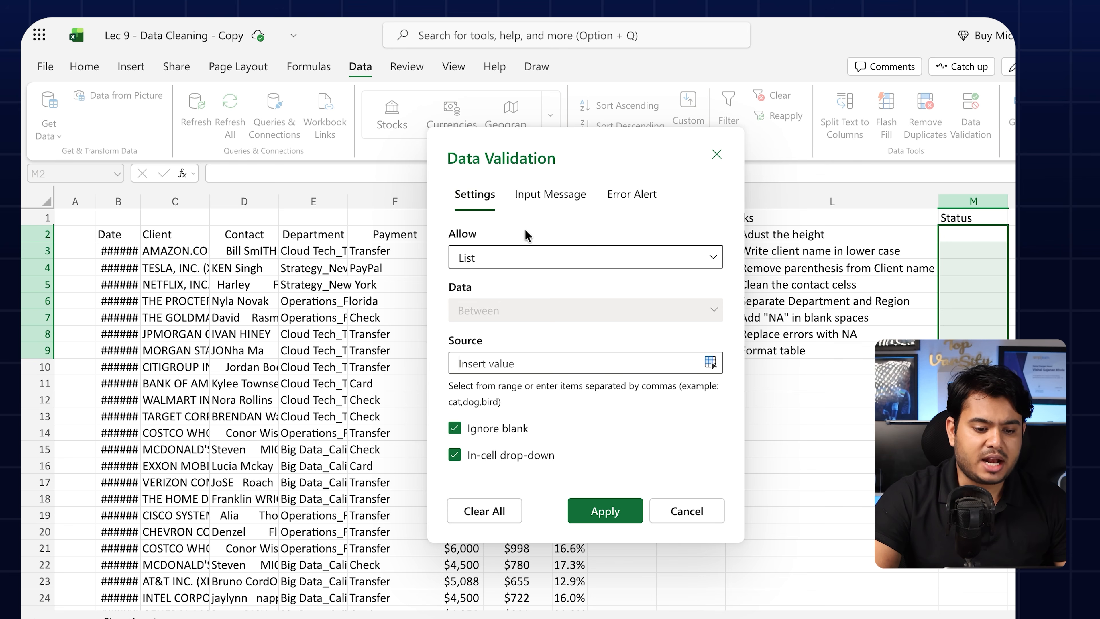
{"action": "left_click_drag", "start_coordinate": [533, 163], "coordinate": [682, 143]}
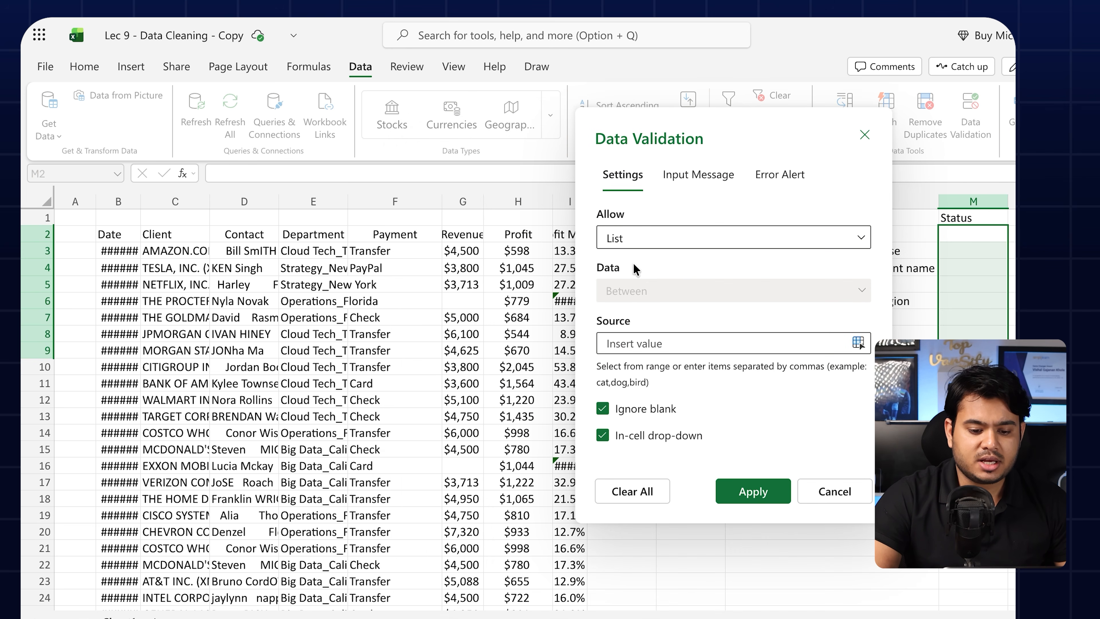
{"action": "left_click", "coordinate": [644, 342]}
{"action": "type", "text": "C"}
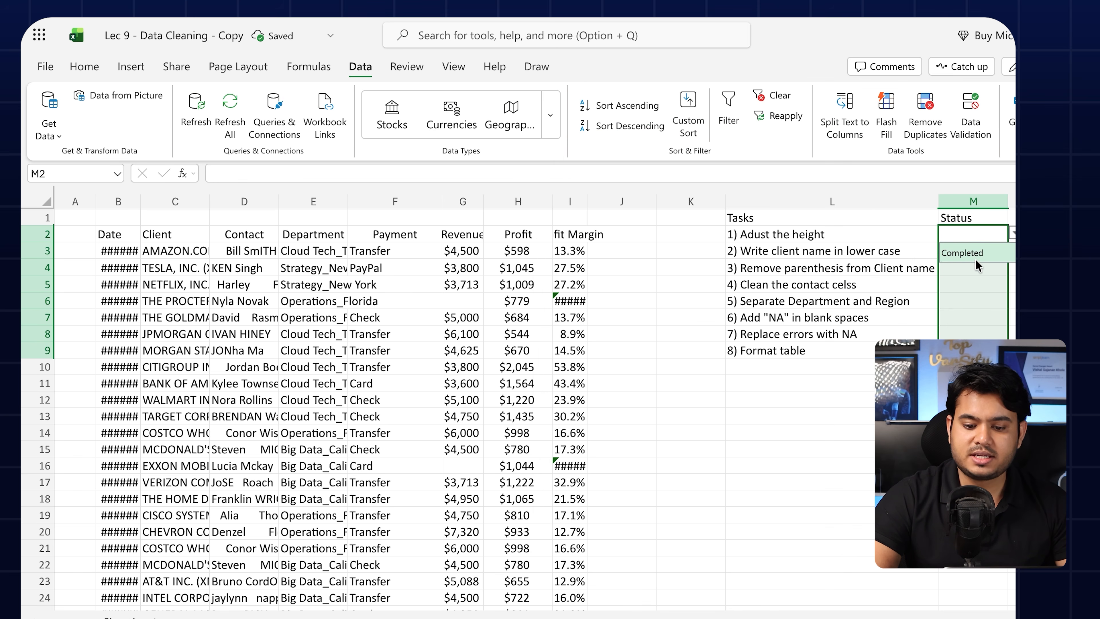
Step: Choose Completed in M2 and extend that cell's validation source to Completed, Not Done, Yet to Start
{"action": "left_click", "coordinate": [991, 235]}
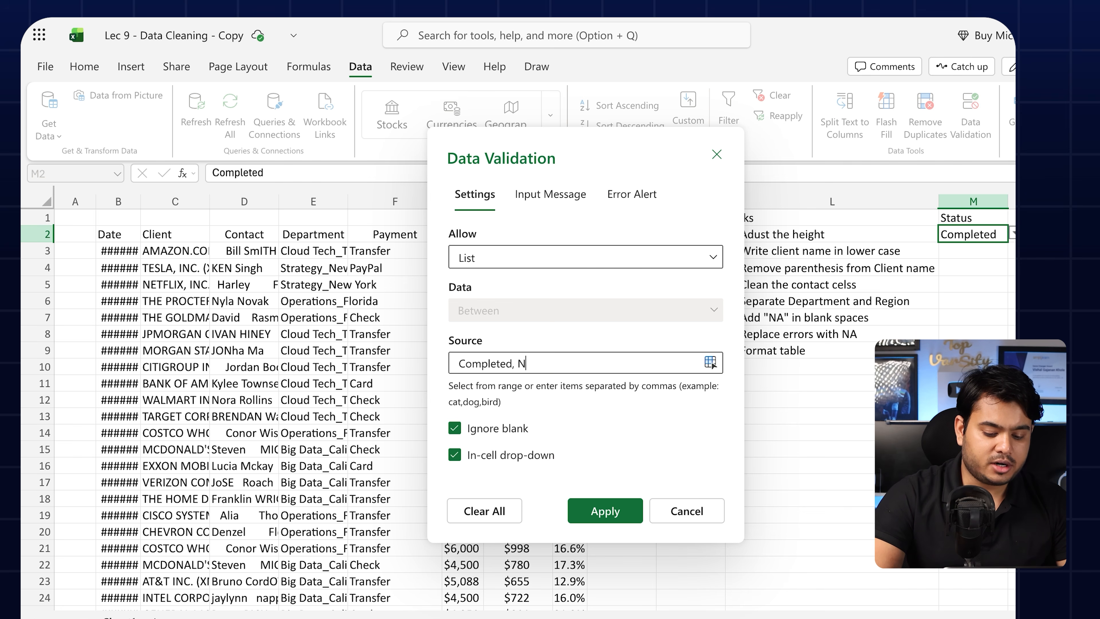
{"action": "type", "text": "ot Donem, yet"}
{"action": "key", "text": "BackSpace"}
{"action": "key", "text": "BackSpace"}
{"action": "key", "text": "BackSpace"}
{"action": "key", "text": "BackSpace"}
{"action": "type", "text": "Yet to Start"}
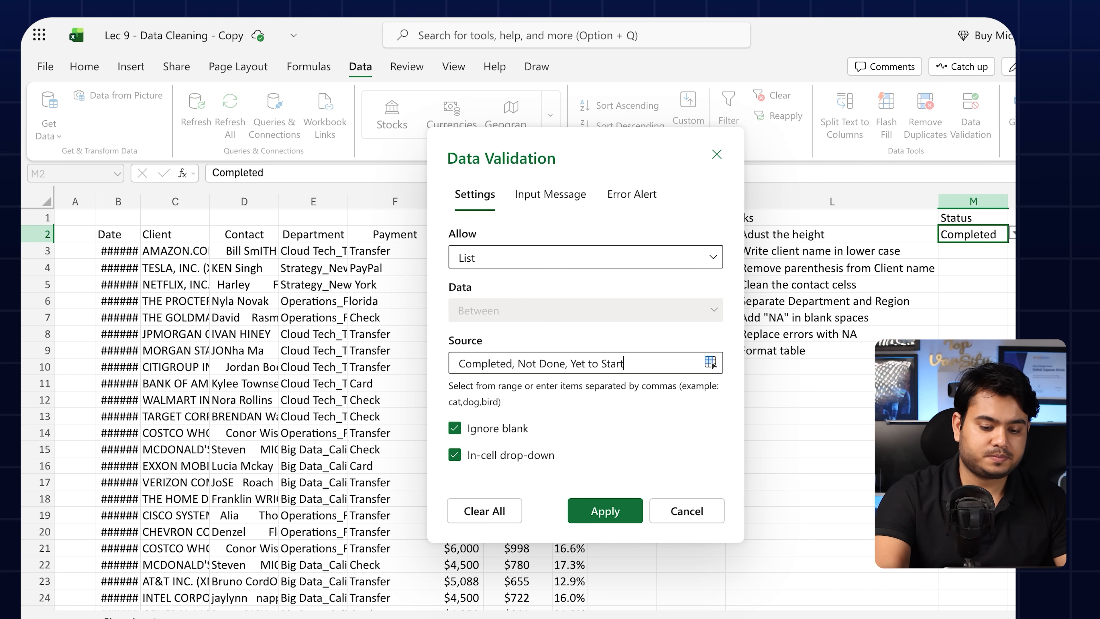
{"action": "left_click", "coordinate": [605, 511]}
Step: Clear the value in M2 and fill the cell with its three-option drop-down list down to M9
{"action": "left_click", "coordinate": [1014, 234]}
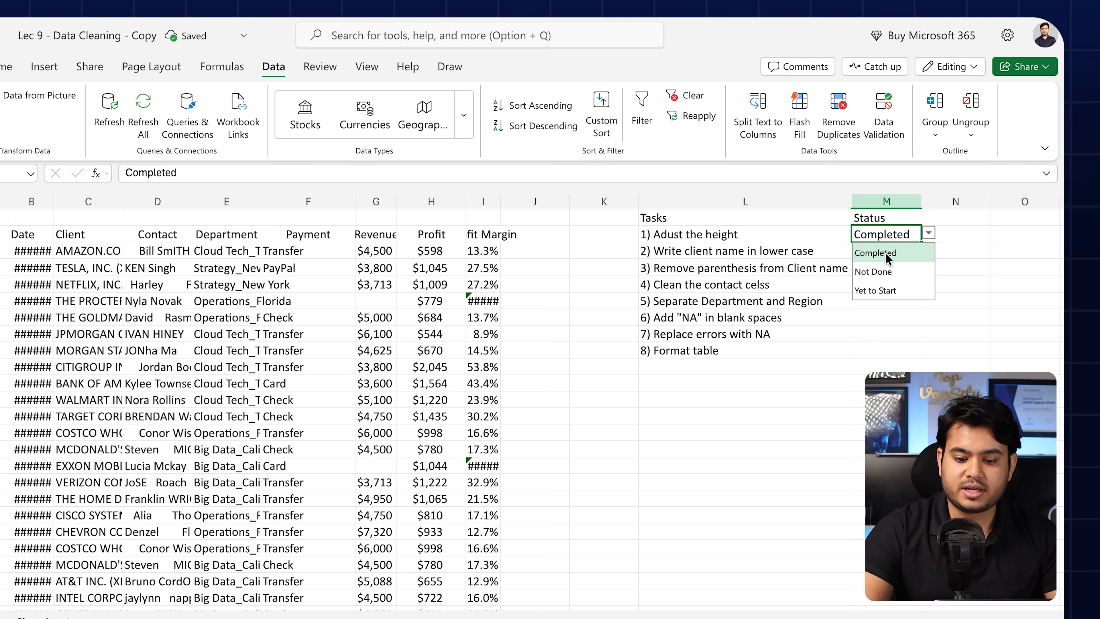
{"action": "left_click", "coordinate": [891, 332]}
{"action": "left_click", "coordinate": [908, 234]}
{"action": "key", "text": "Delete"}
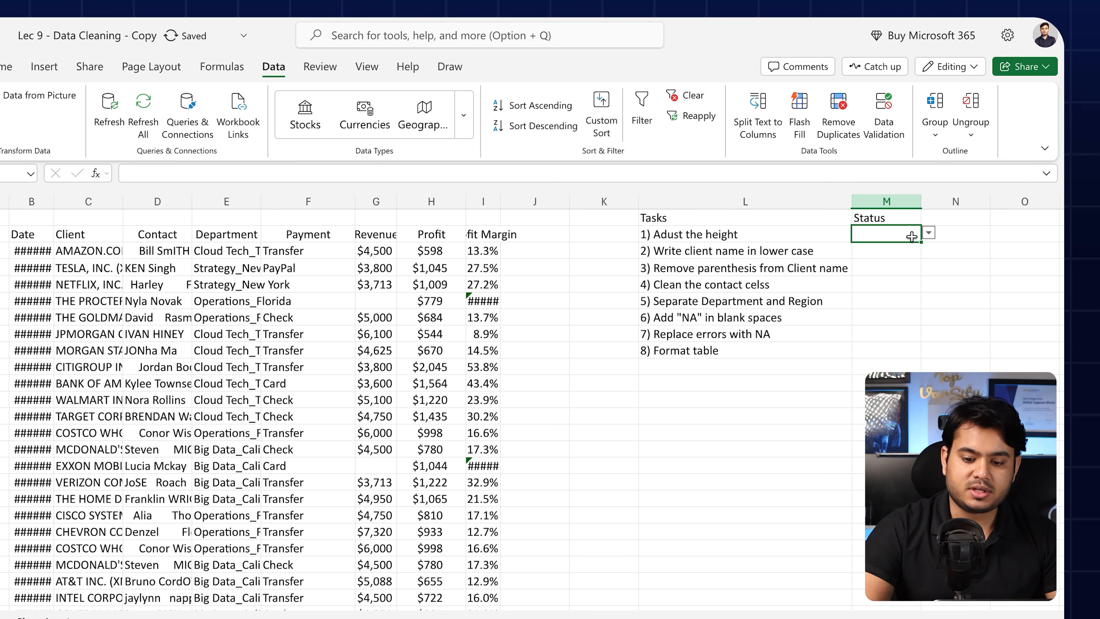
{"action": "left_click_drag", "start_coordinate": [921, 241], "coordinate": [915, 347]}
{"action": "left_click", "coordinate": [933, 247]}
{"action": "double_click", "coordinate": [899, 250]}
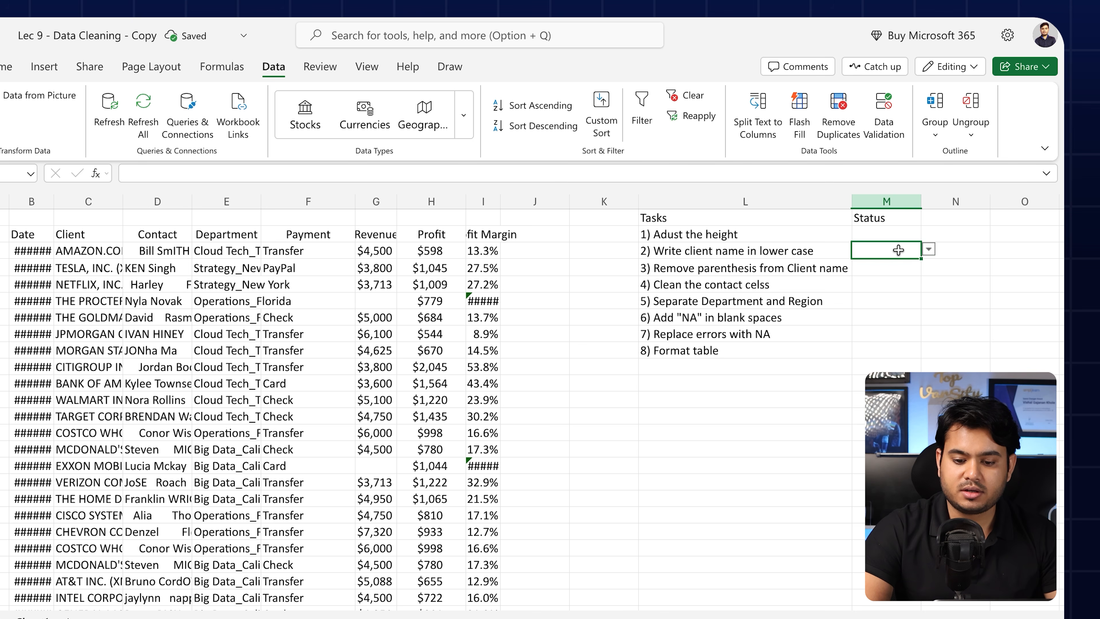
Step: Set the status in M2 and M3 to Yet to Start and fill it down to M9
{"action": "left_click", "coordinate": [900, 235]}
{"action": "double_click", "coordinate": [900, 235]}
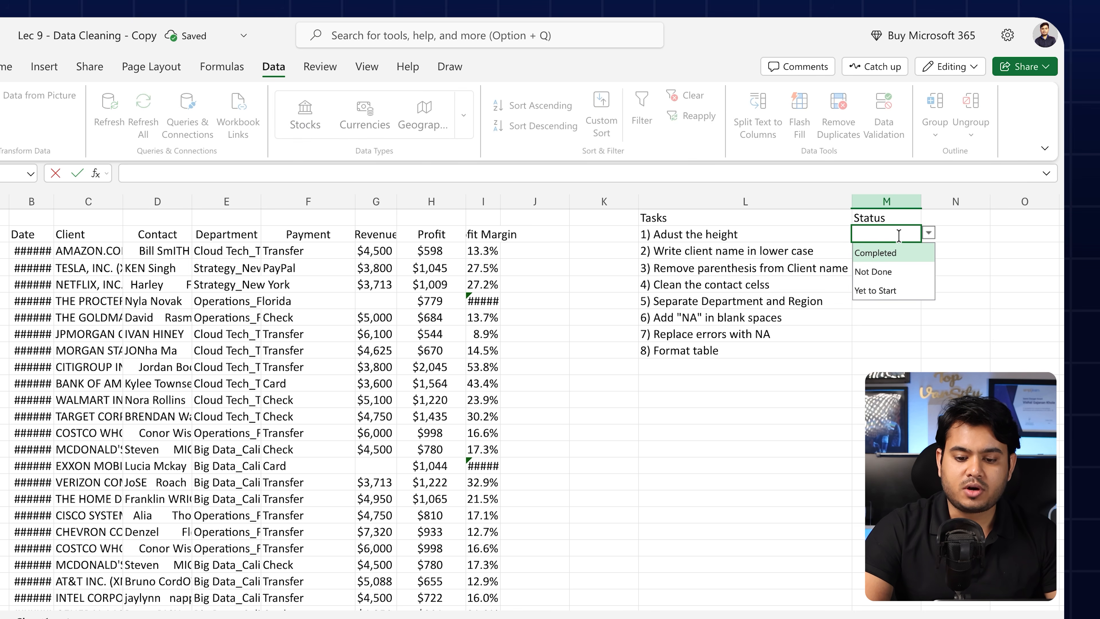
{"action": "left_click", "coordinate": [876, 290]}
{"action": "left_click", "coordinate": [905, 251]}
{"action": "double_click", "coordinate": [906, 251]}
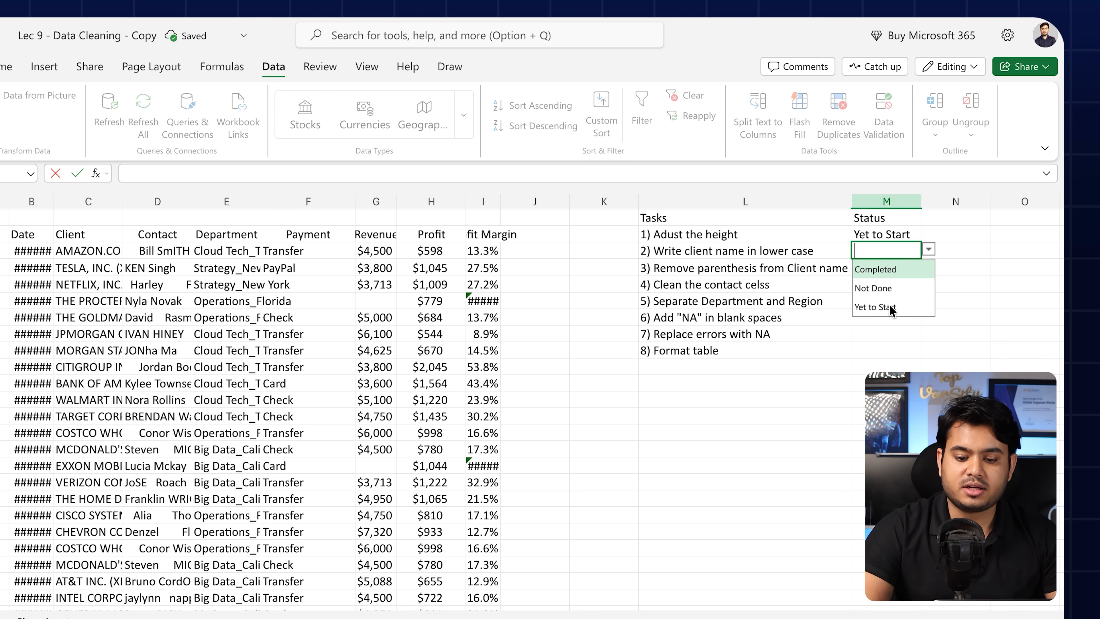
{"action": "left_click", "coordinate": [892, 313]}
{"action": "left_click_drag", "start_coordinate": [919, 260], "coordinate": [910, 355]}
Step: Apply all borders to the task tracker in L1:M9
{"action": "left_click_drag", "start_coordinate": [810, 235], "coordinate": [896, 343]}
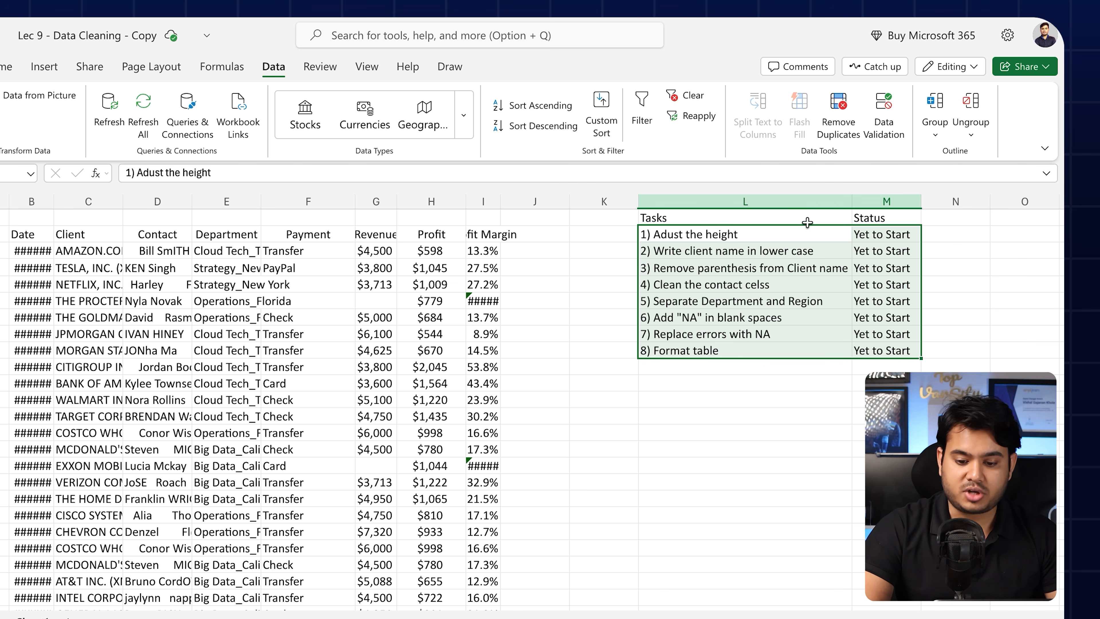
{"action": "left_click", "coordinate": [804, 214]}
{"action": "left_click_drag", "start_coordinate": [805, 215], "coordinate": [874, 351]}
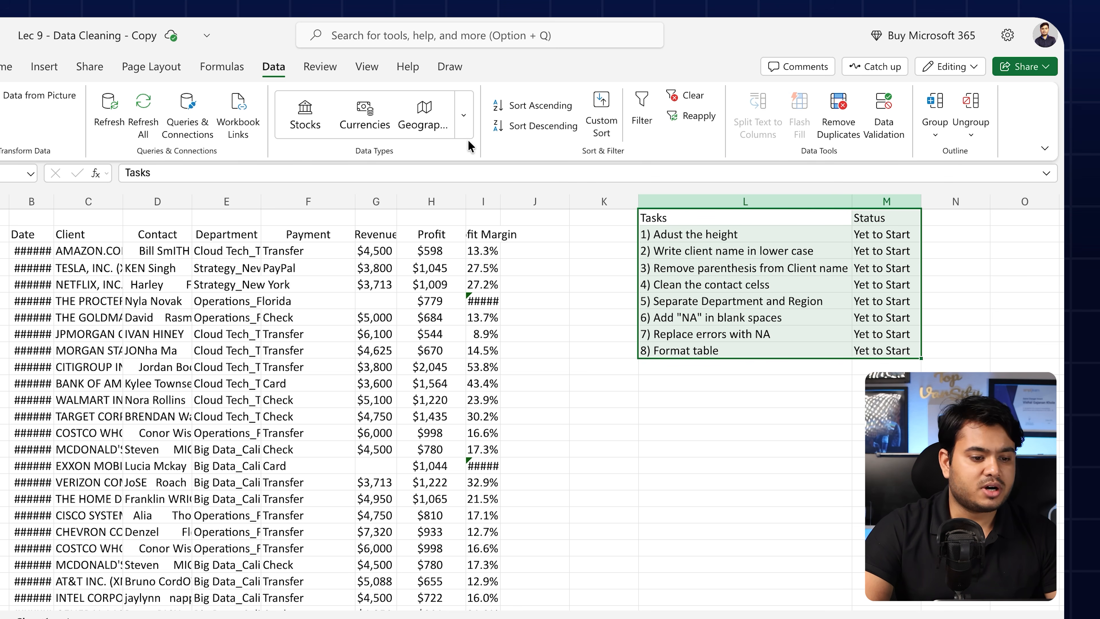
{"action": "left_click", "coordinate": [45, 67]}
{"action": "left_click", "coordinate": [9, 66]}
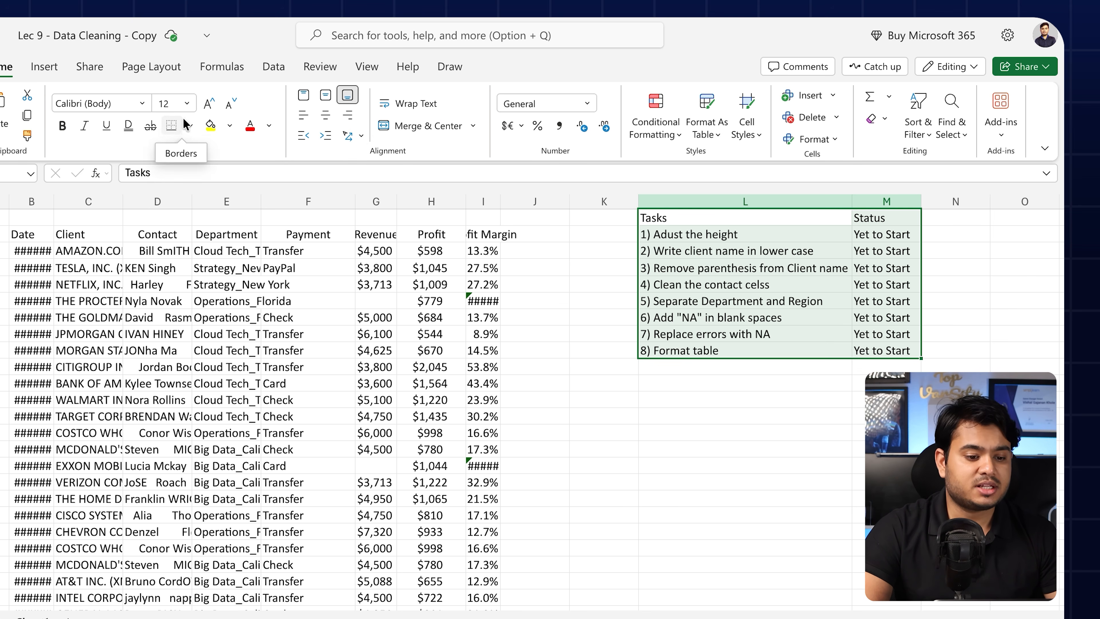
{"action": "left_click", "coordinate": [191, 125]}
{"action": "left_click", "coordinate": [185, 193]}
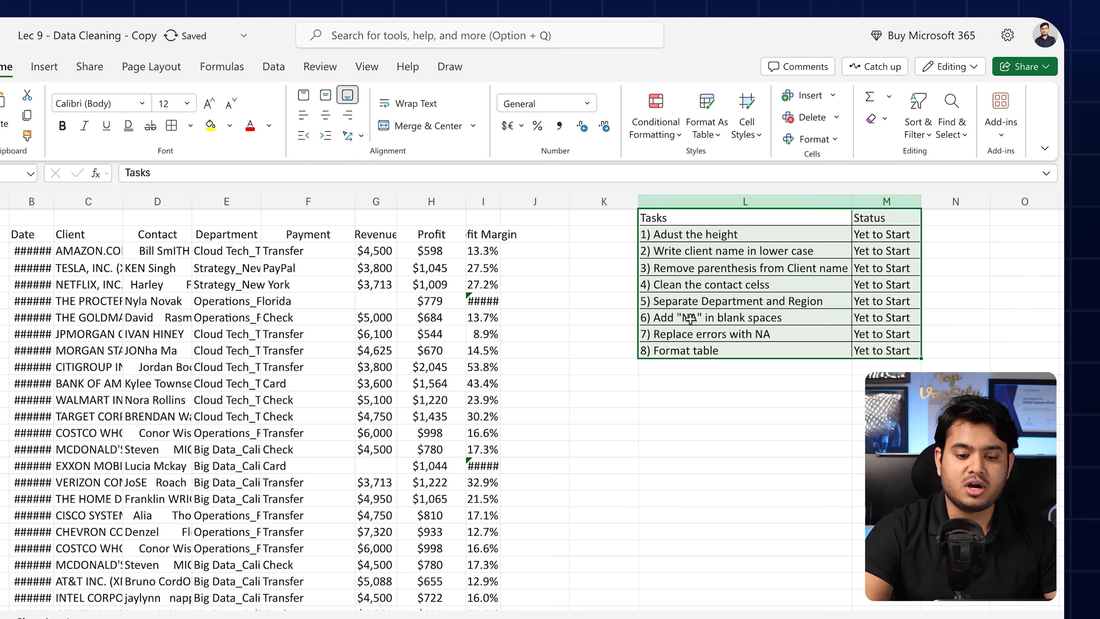
Step: Make the Tasks and Status headers in L1:M1 bold
{"action": "left_click", "coordinate": [693, 417]}
{"action": "left_click", "coordinate": [688, 217]}
{"action": "left_click_drag", "start_coordinate": [687, 217], "coordinate": [869, 219]}
{"action": "key", "text": "super+b"}
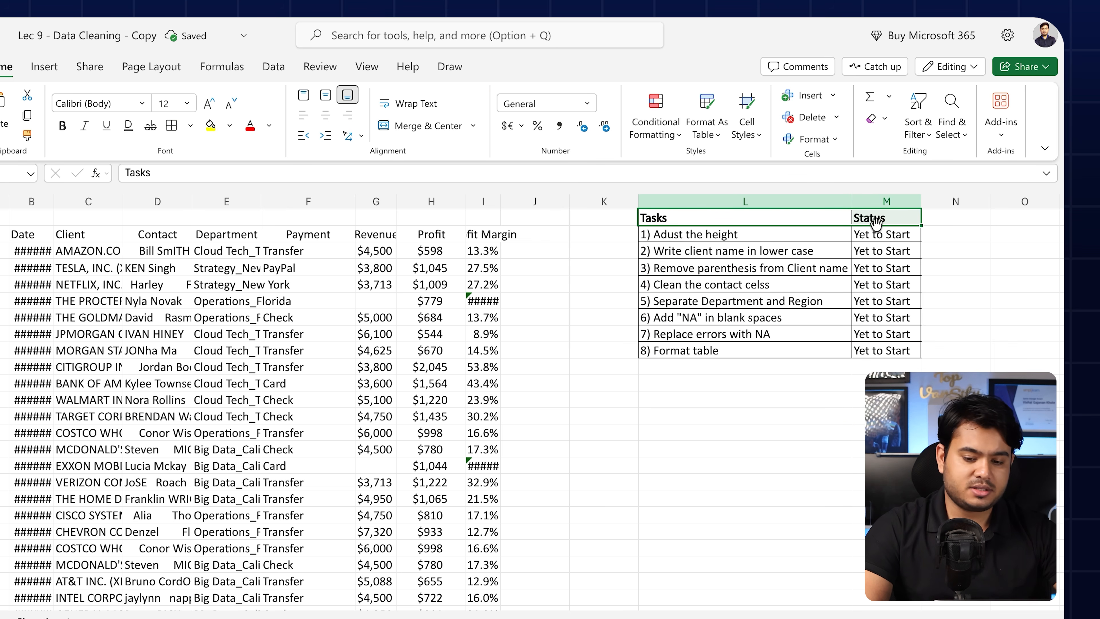
{"action": "left_click", "coordinate": [767, 482]}
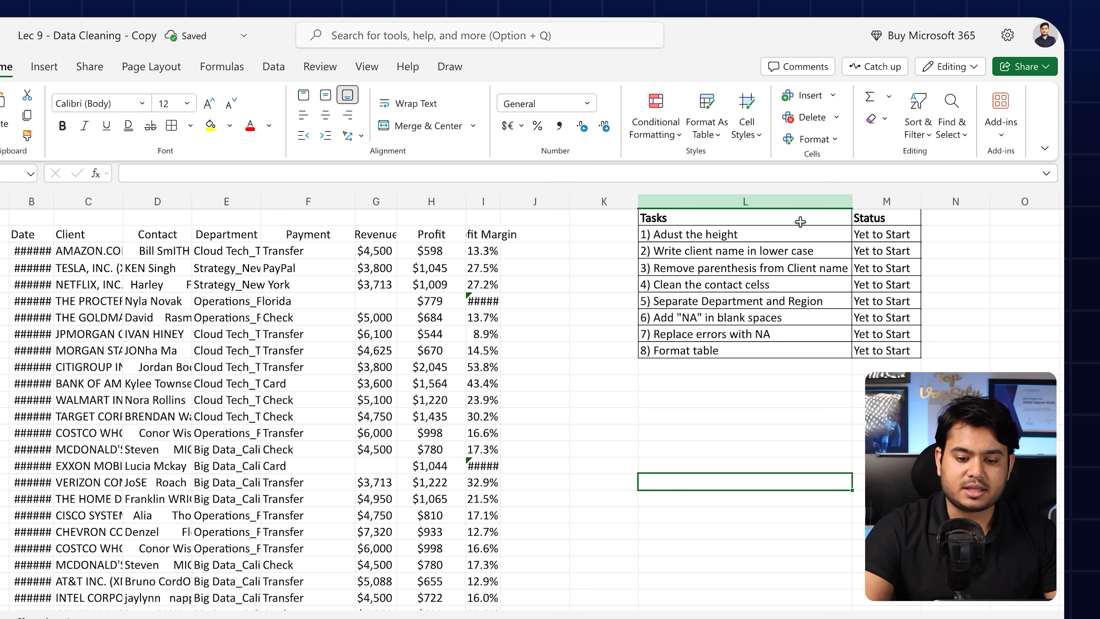
Step: Center the contents of the Status column cells M1:M9
{"action": "left_click_drag", "start_coordinate": [799, 217], "coordinate": [871, 303]}
{"action": "left_click_drag", "start_coordinate": [871, 304], "coordinate": [875, 346]}
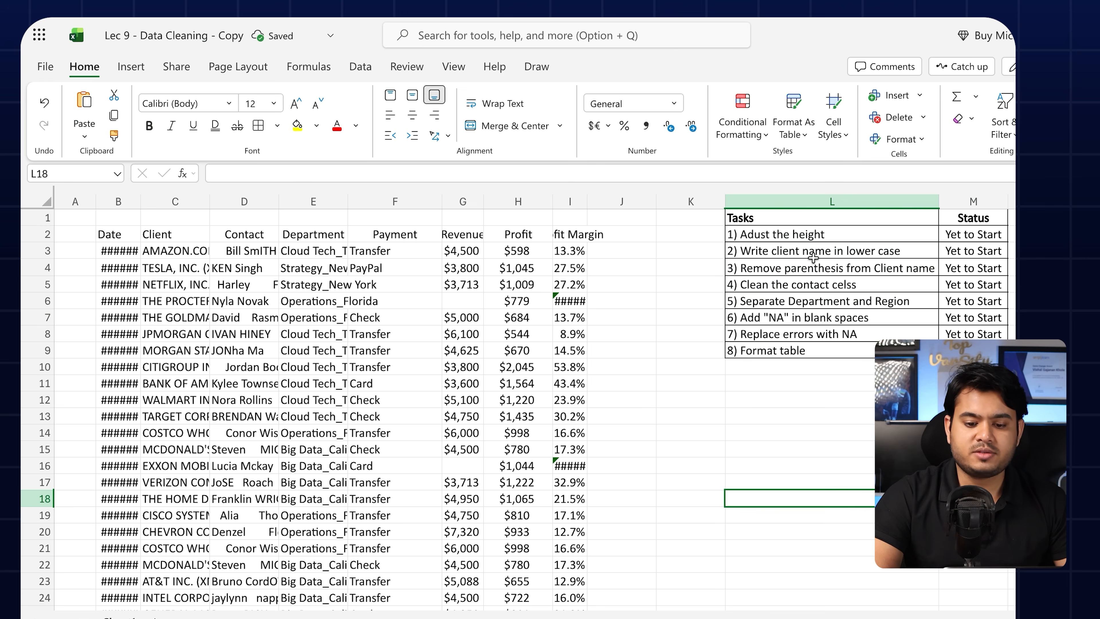
{"action": "left_click", "coordinate": [830, 434]}
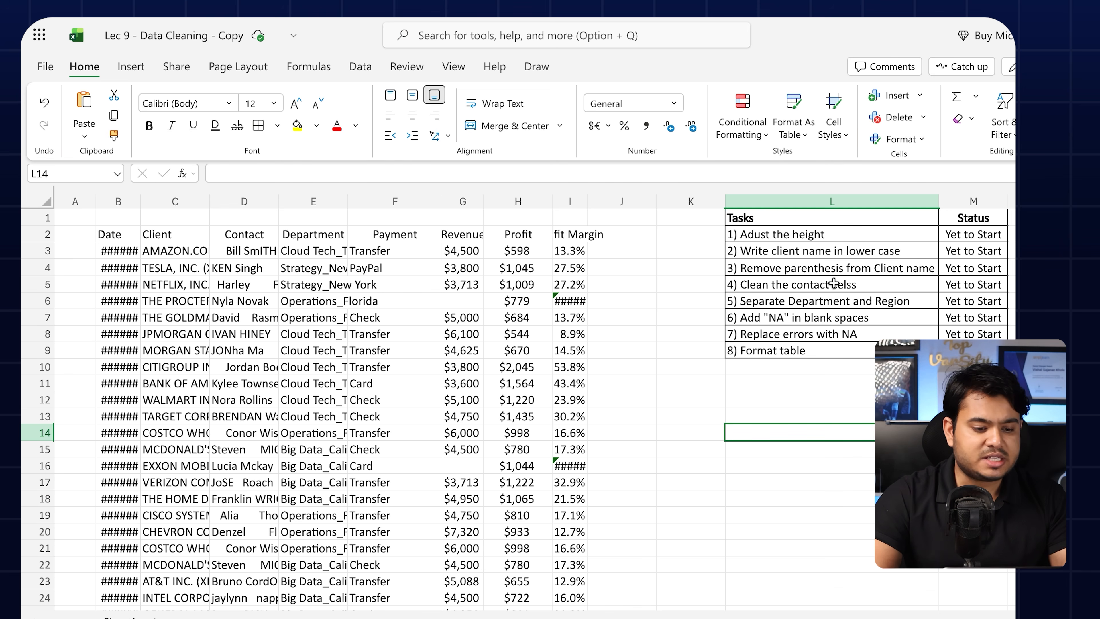
Step: Reduce the heights of rows 15 and 16 in the client data table
{"action": "left_click", "coordinate": [130, 236]}
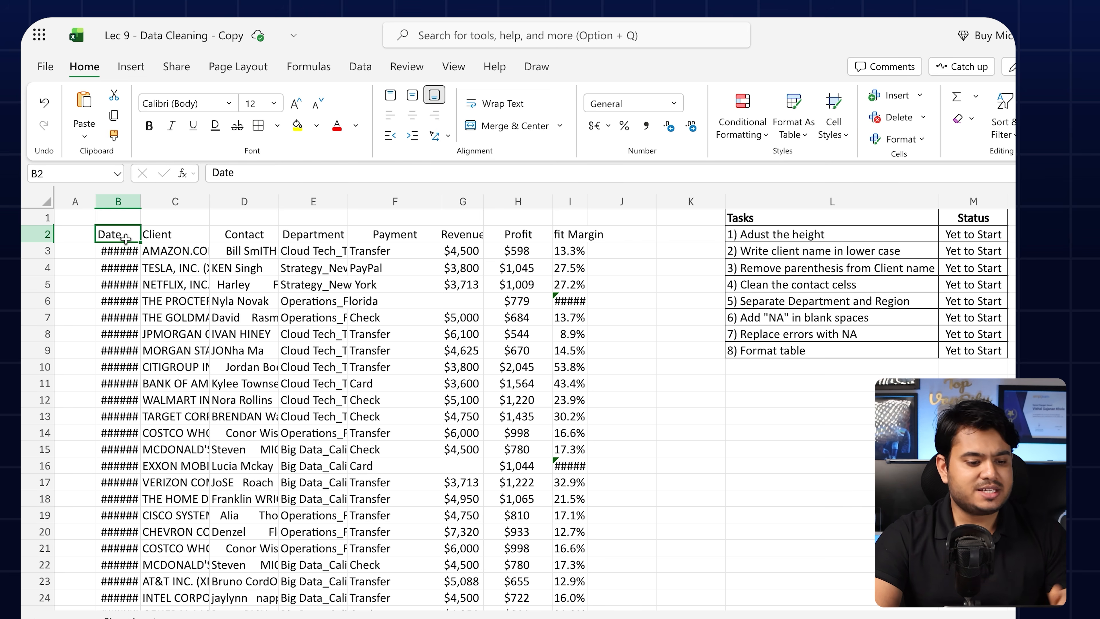
{"action": "left_click", "coordinate": [126, 250]}
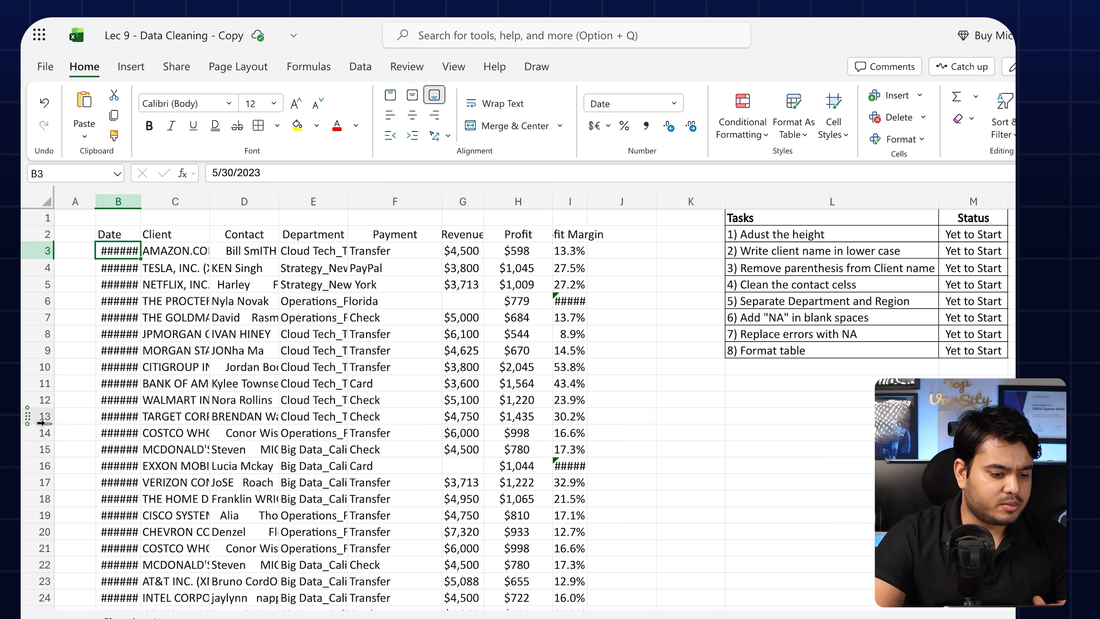
{"action": "left_click_drag", "start_coordinate": [44, 457], "coordinate": [45, 456]}
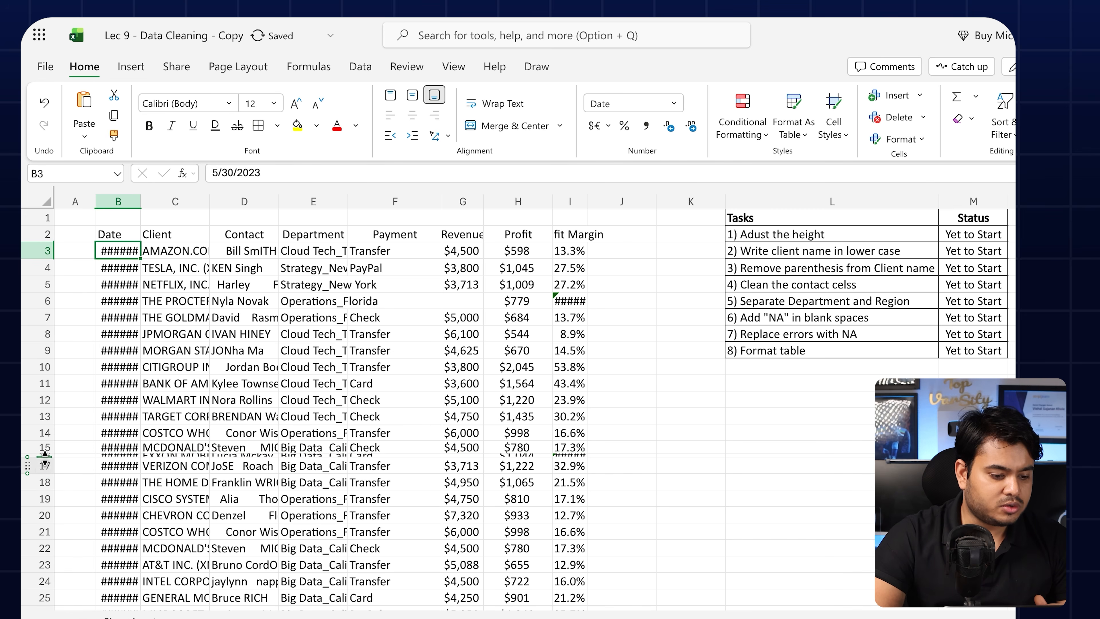
Step: Reduce the heights of rows 19 and 21 in the client data table
{"action": "left_click_drag", "start_coordinate": [45, 507], "coordinate": [44, 609]}
{"action": "left_click_drag", "start_coordinate": [50, 600], "coordinate": [49, 524]}
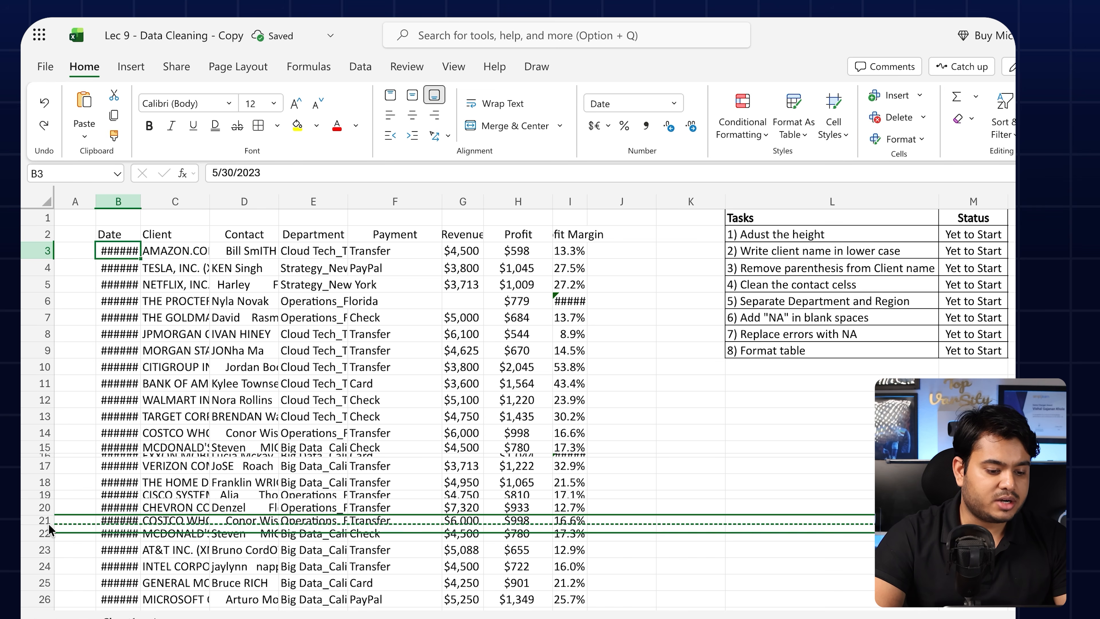
{"action": "left_click", "coordinate": [273, 286]}
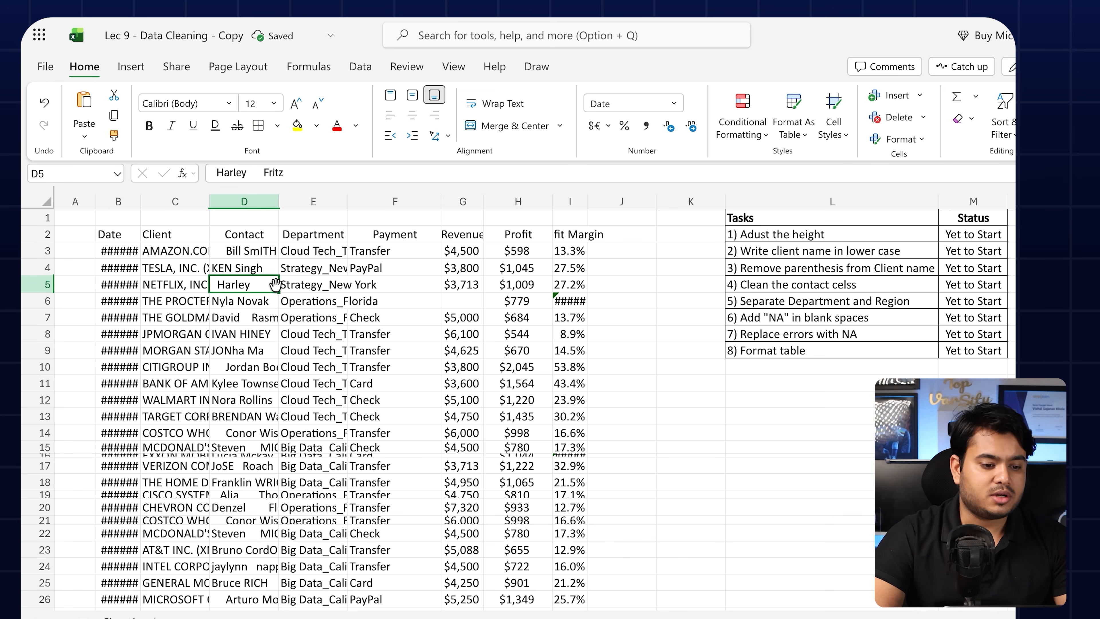
Step: Select the whole client data table B2:I33 and set its row height to 10 in default units
{"action": "left_click", "coordinate": [124, 248]}
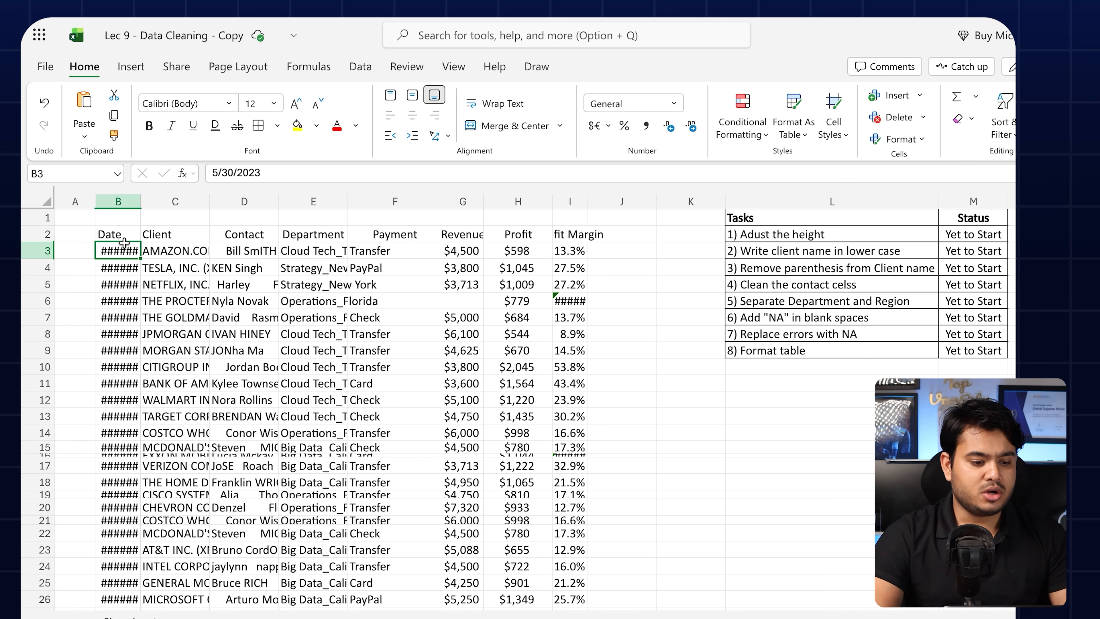
{"action": "left_click_drag", "start_coordinate": [123, 234], "coordinate": [182, 269]}
{"action": "key", "text": "ctrl+a"}
{"action": "scroll", "coordinate": [576, 477], "scroll_direction": "down", "scroll_amount": 6}
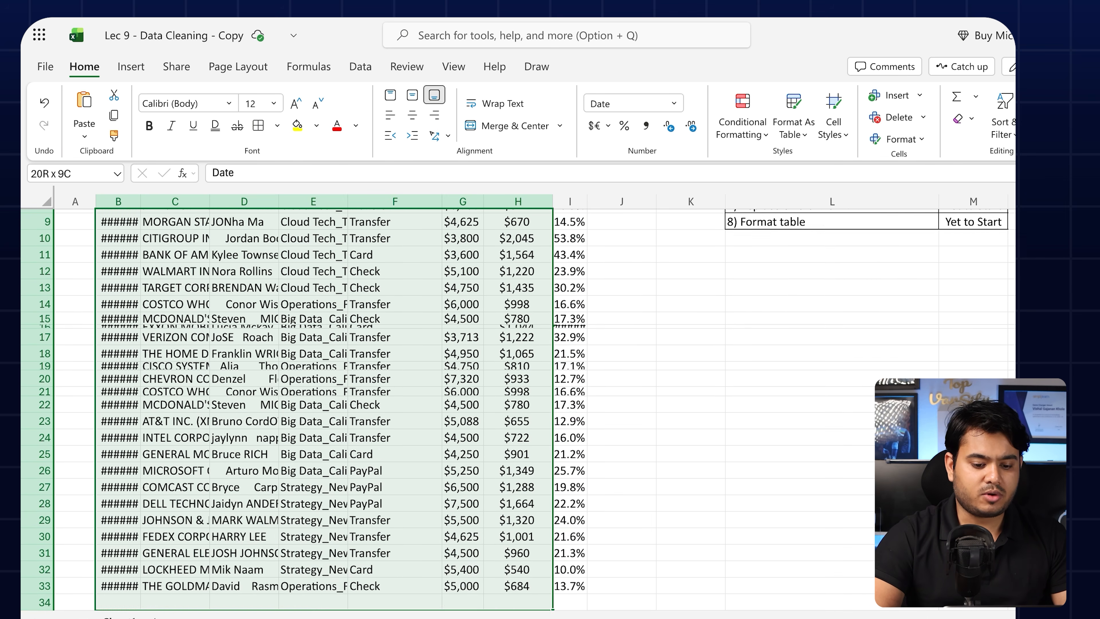
{"action": "scroll", "coordinate": [575, 438], "scroll_direction": "up", "scroll_amount": 6}
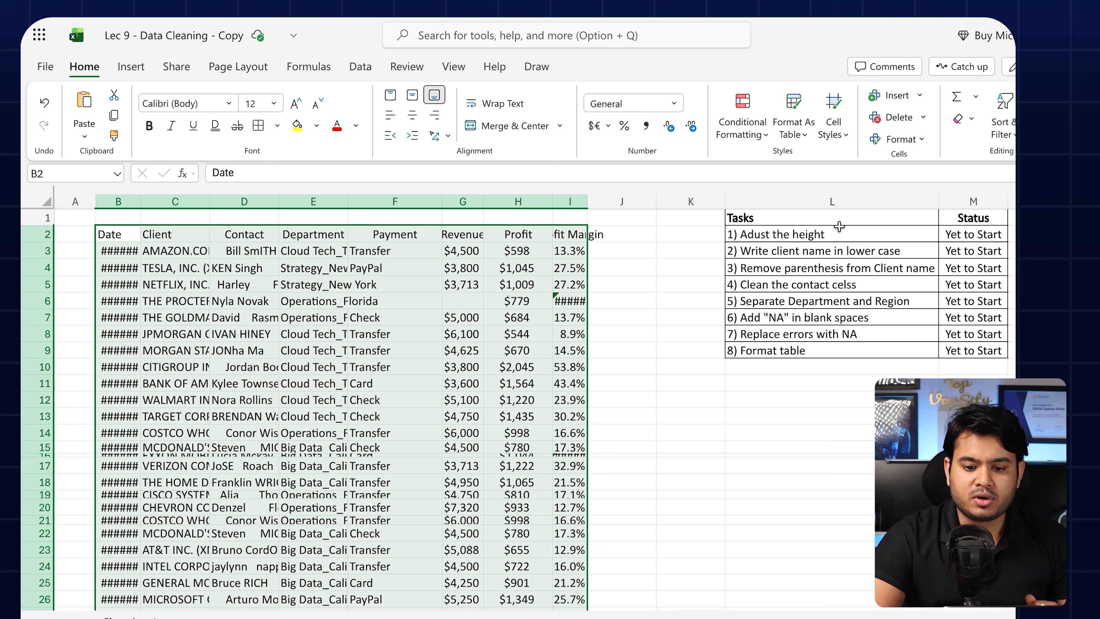
{"action": "left_click", "coordinate": [897, 139]}
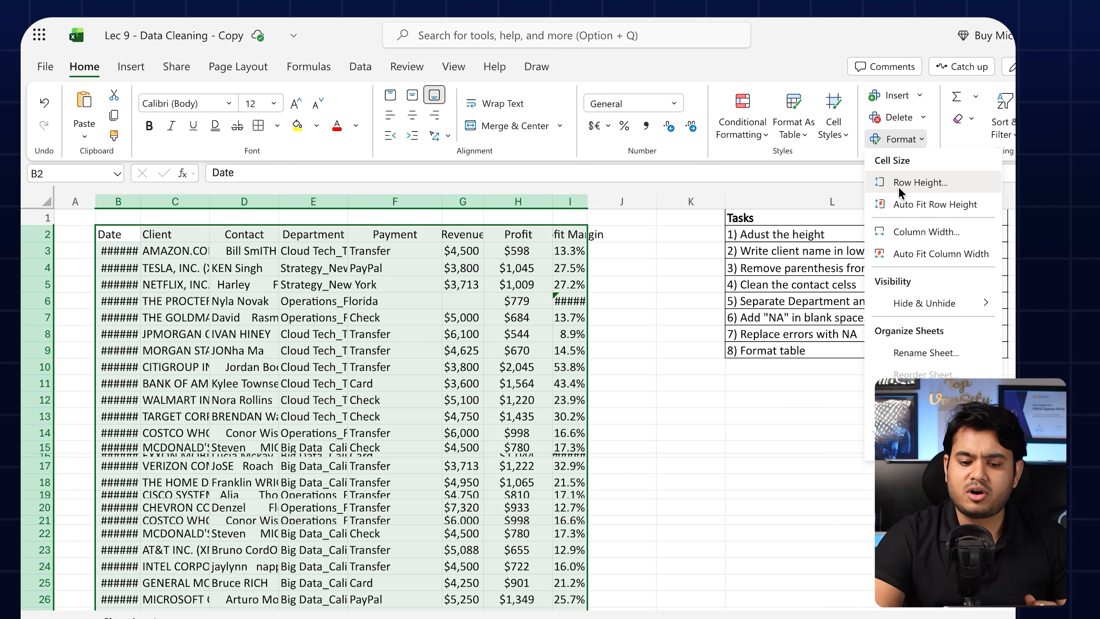
{"action": "left_click", "coordinate": [919, 183]}
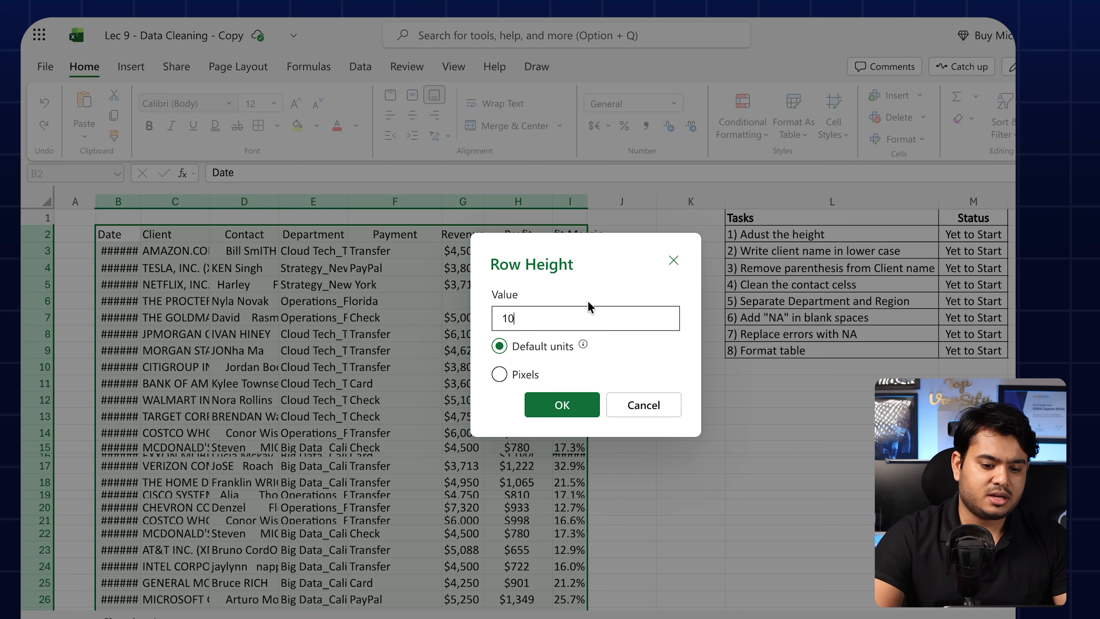
{"action": "left_click", "coordinate": [563, 405]}
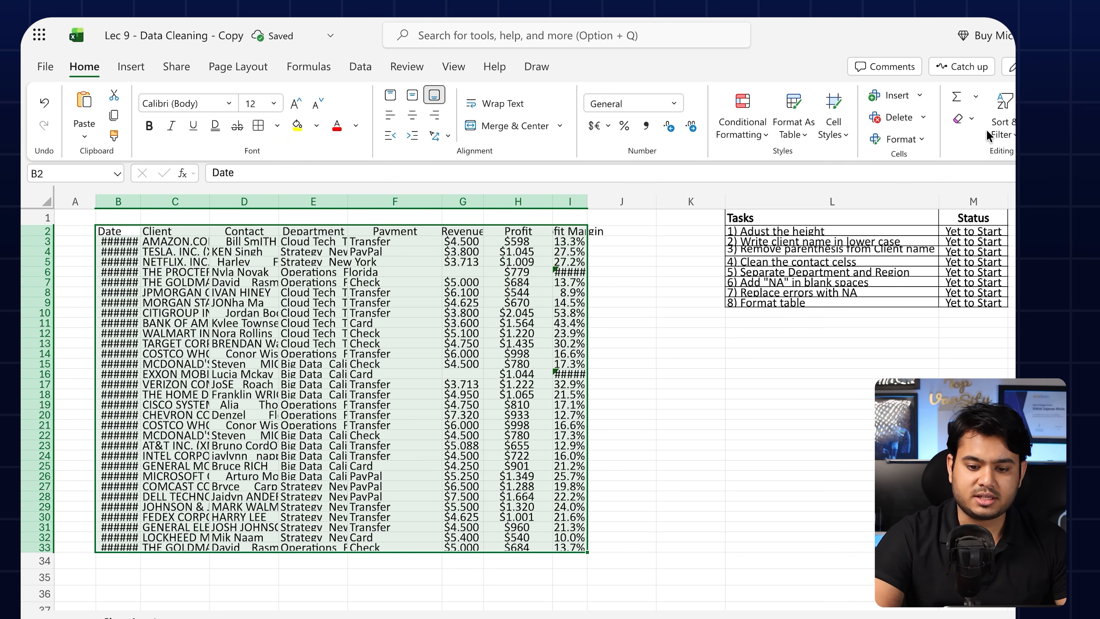
Step: Auto-fit the row heights of the selected client data table
{"action": "left_click", "coordinate": [926, 137]}
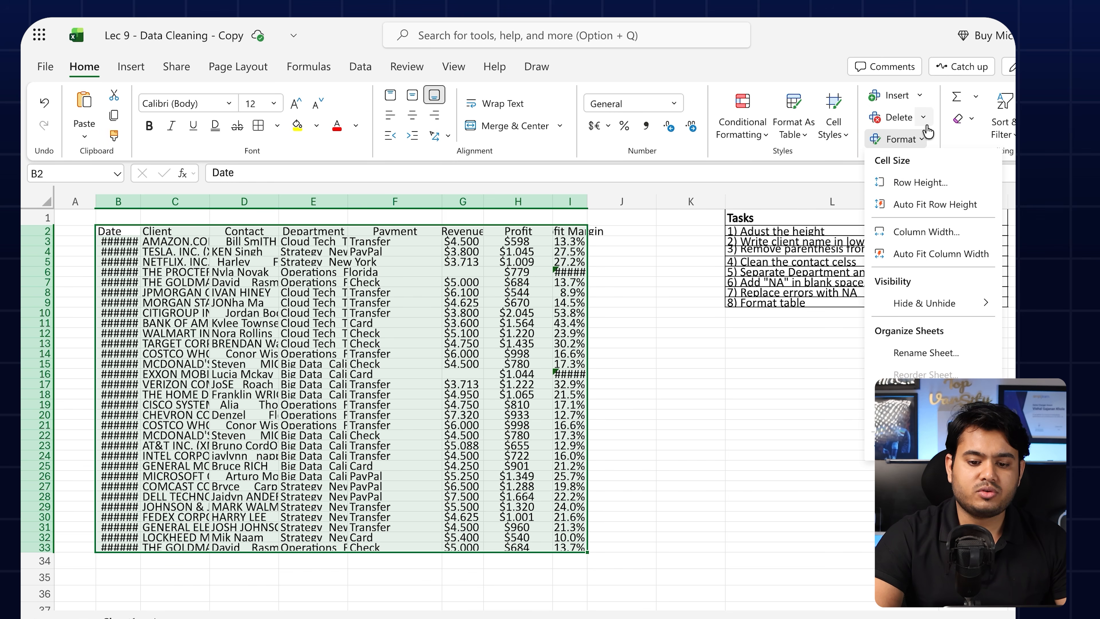
{"action": "left_click", "coordinate": [937, 140]}
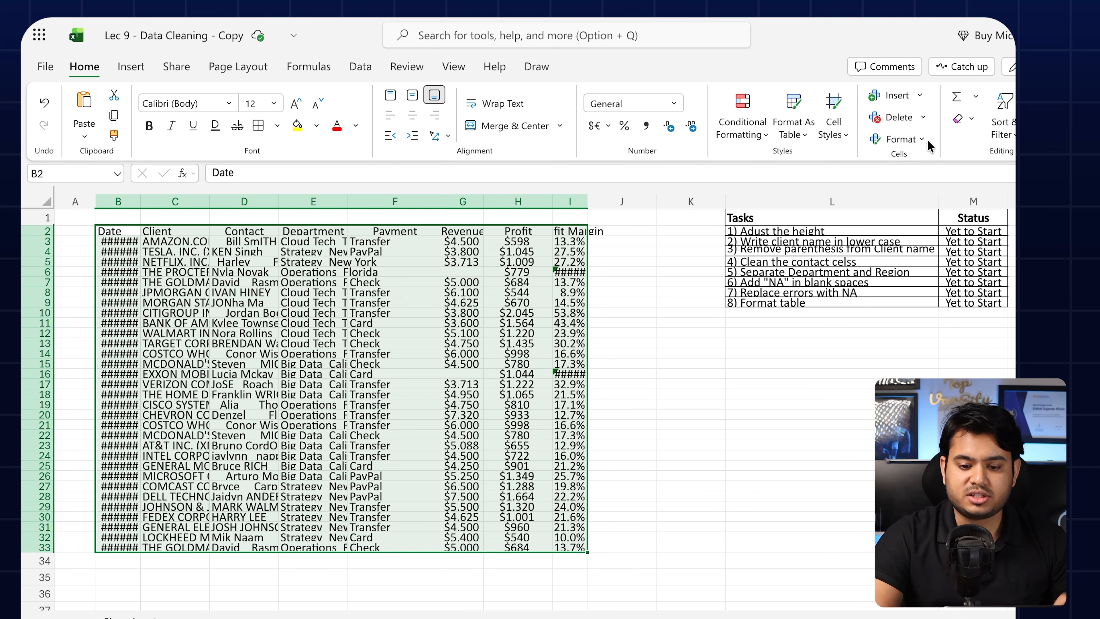
{"action": "left_click", "coordinate": [926, 139]}
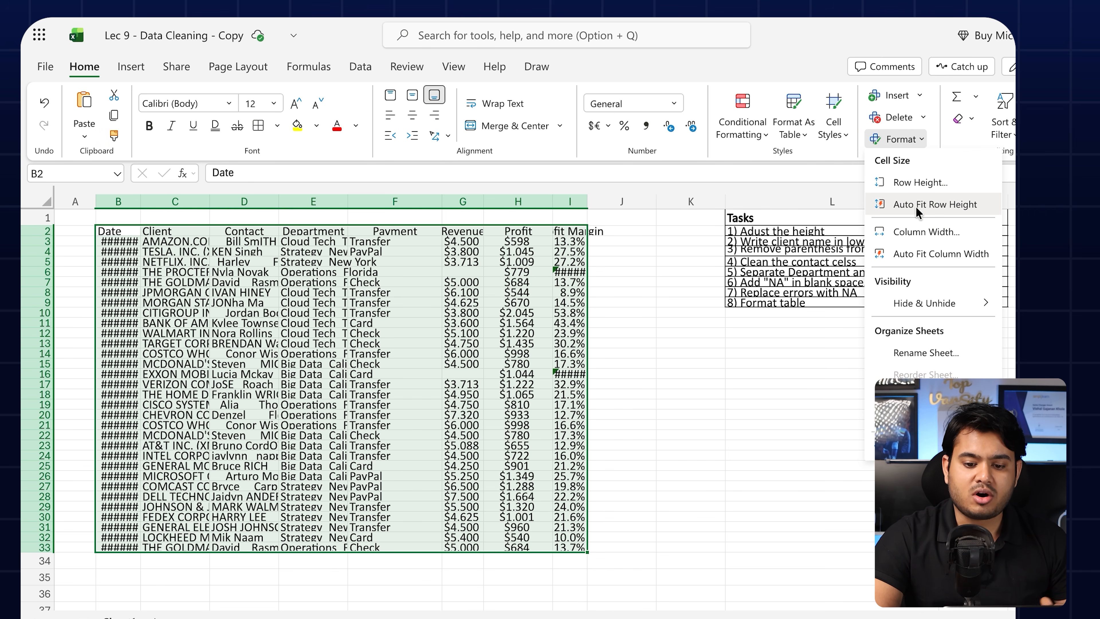
{"action": "left_click", "coordinate": [942, 205]}
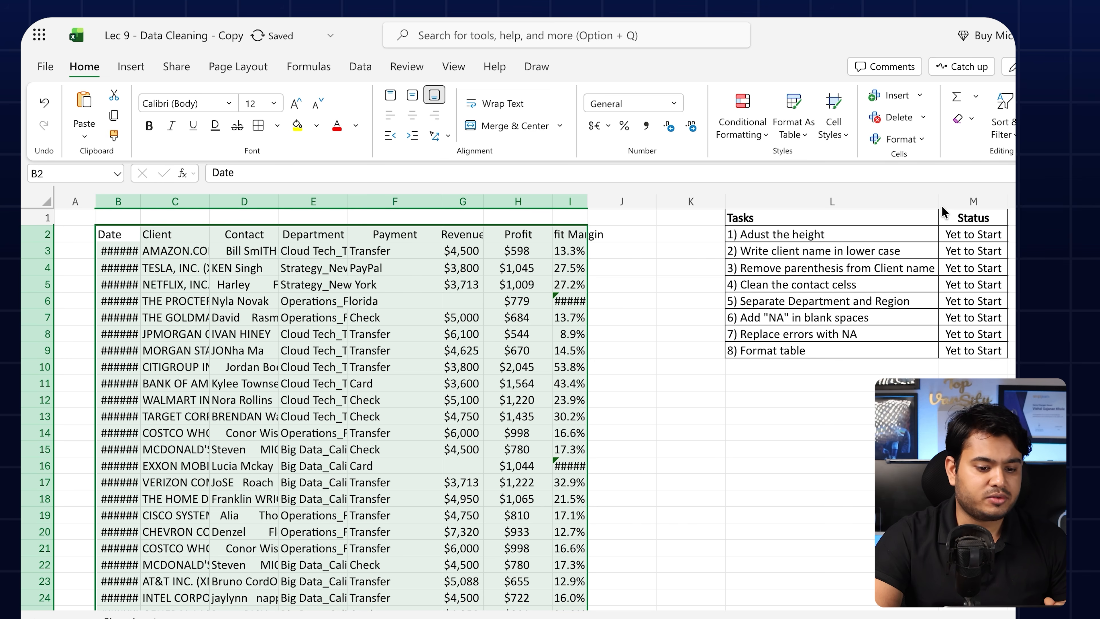
{"action": "scroll", "coordinate": [225, 312], "scroll_direction": "down", "scroll_amount": 4}
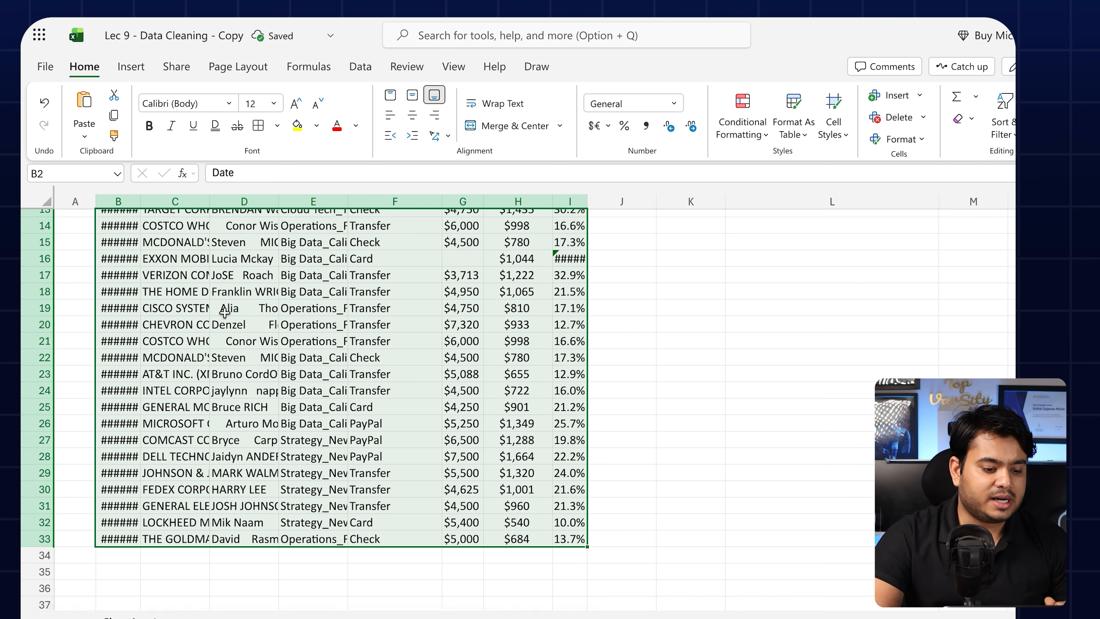
{"action": "scroll", "coordinate": [257, 476], "scroll_direction": "up", "scroll_amount": 4}
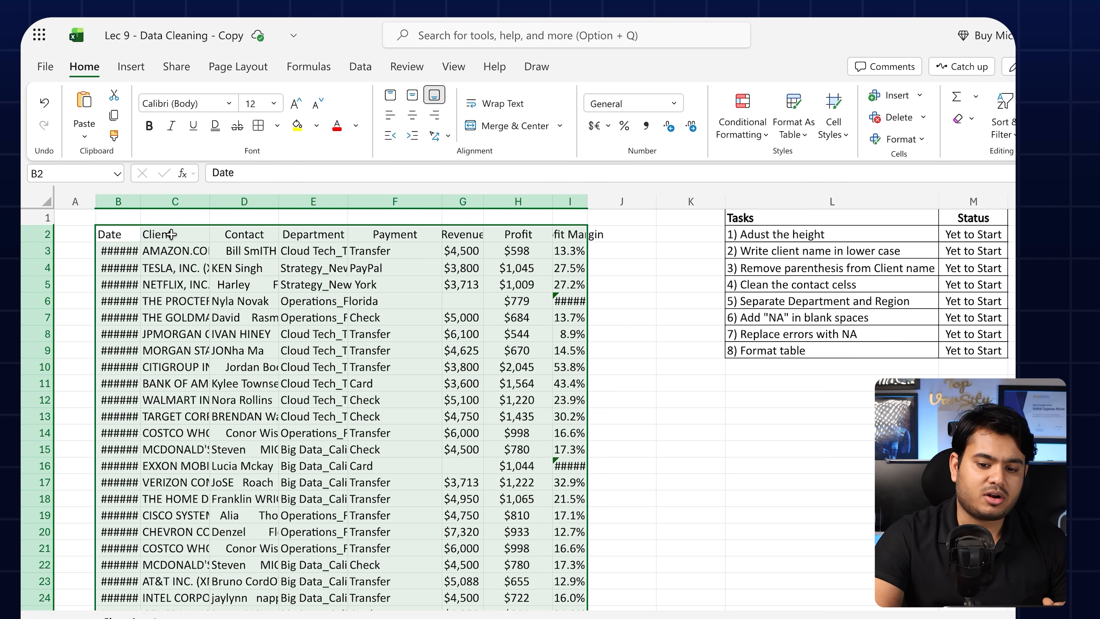
Step: Auto-fit the column widths of the selected client data table, from Date through Profit Margin
{"action": "left_click", "coordinate": [901, 139]}
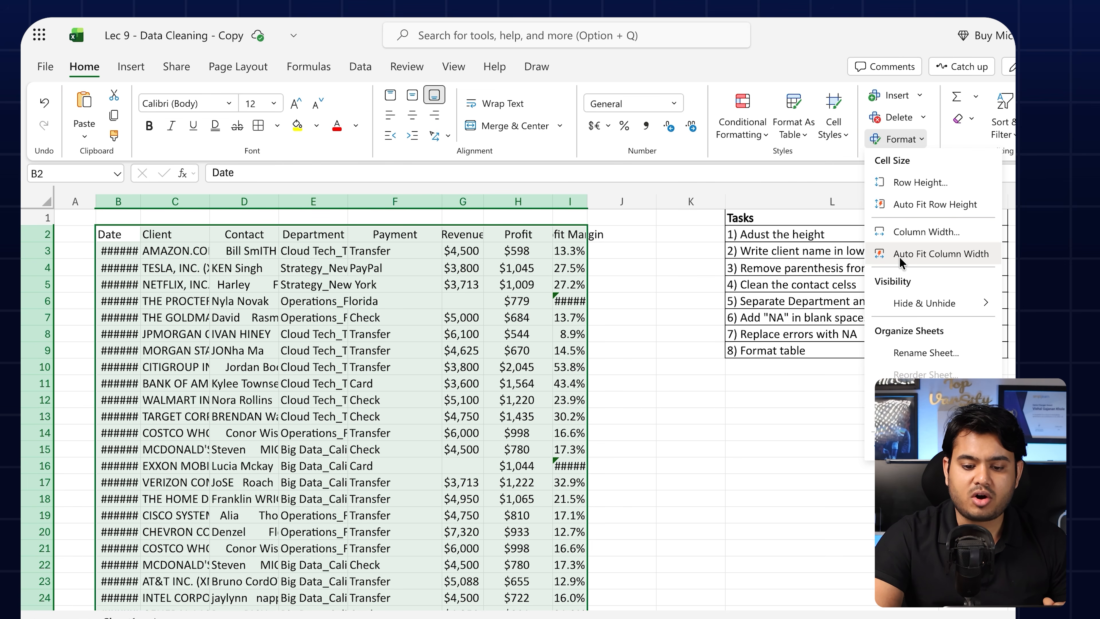
{"action": "left_click", "coordinate": [965, 252]}
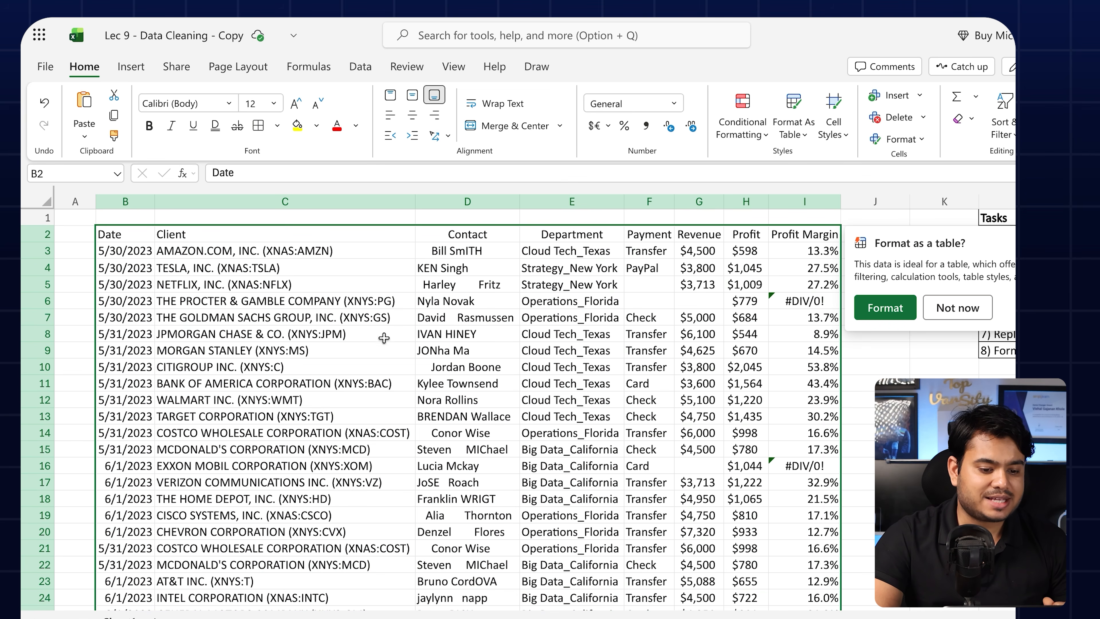
{"action": "scroll", "coordinate": [386, 439], "scroll_direction": "down", "scroll_amount": 6}
{"action": "scroll", "coordinate": [387, 442], "scroll_direction": "up", "scroll_amount": 6}
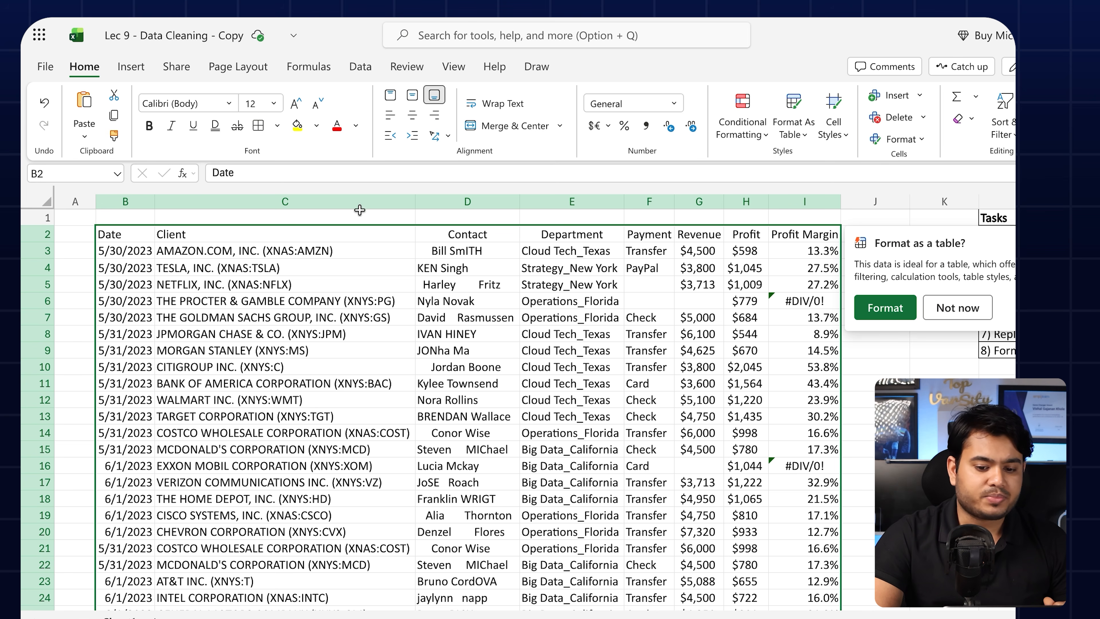
{"action": "left_click_drag", "start_coordinate": [796, 236], "coordinate": [130, 509]}
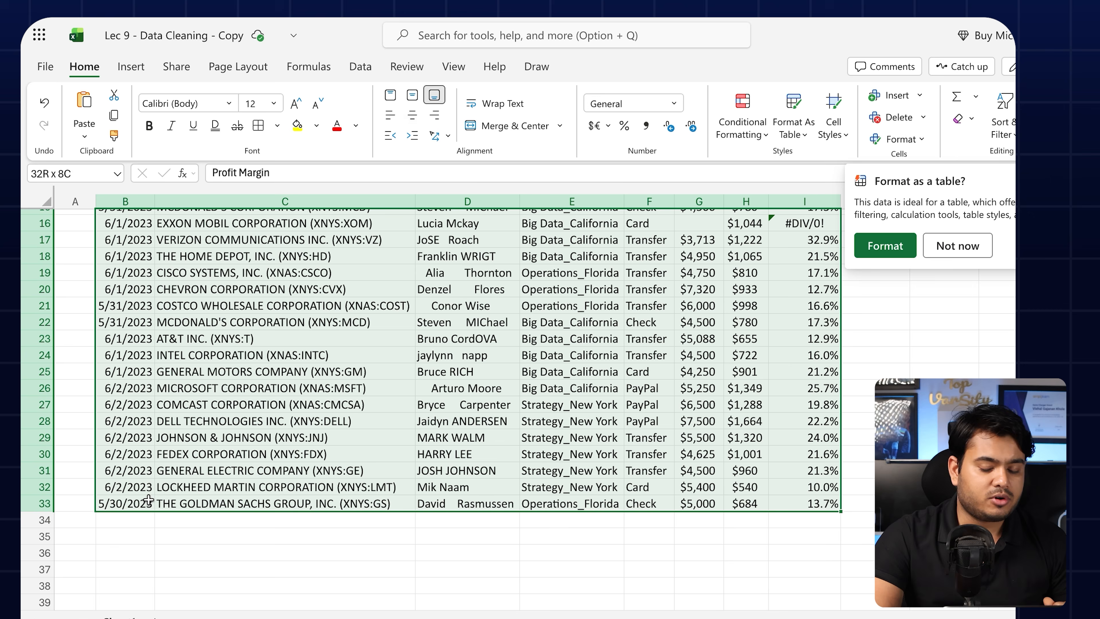
{"action": "scroll", "coordinate": [715, 321], "scroll_direction": "up", "scroll_amount": 5}
{"action": "left_click", "coordinate": [823, 399]}
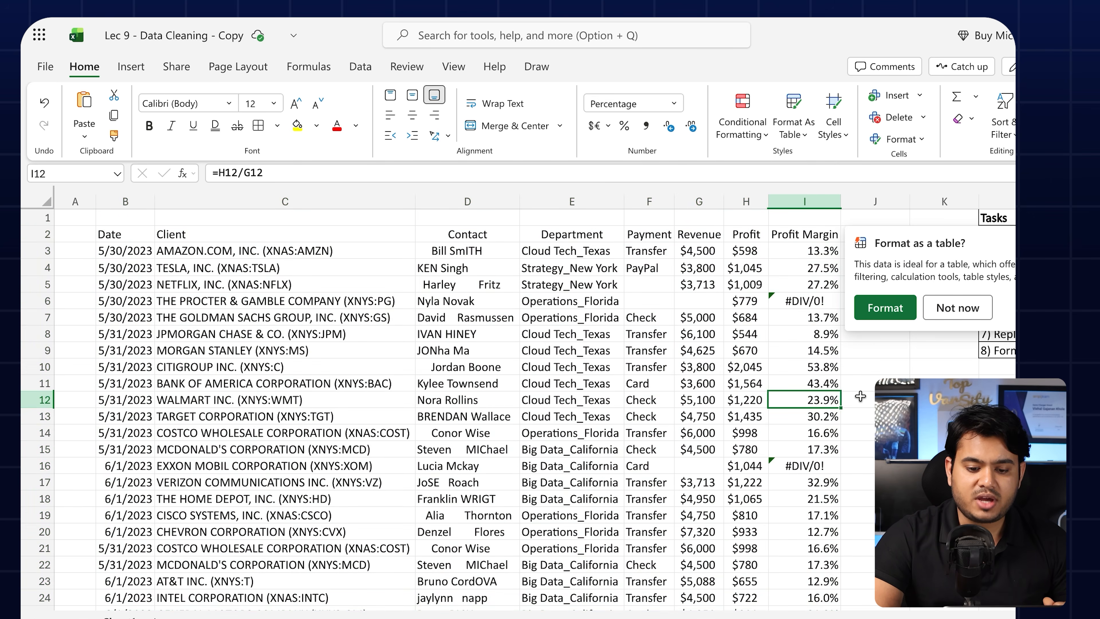
Step: Set the status of the first task, the height adjustment, to Completed in the task tracker
{"action": "scroll", "coordinate": [765, 399], "scroll_direction": "right", "scroll_amount": 8}
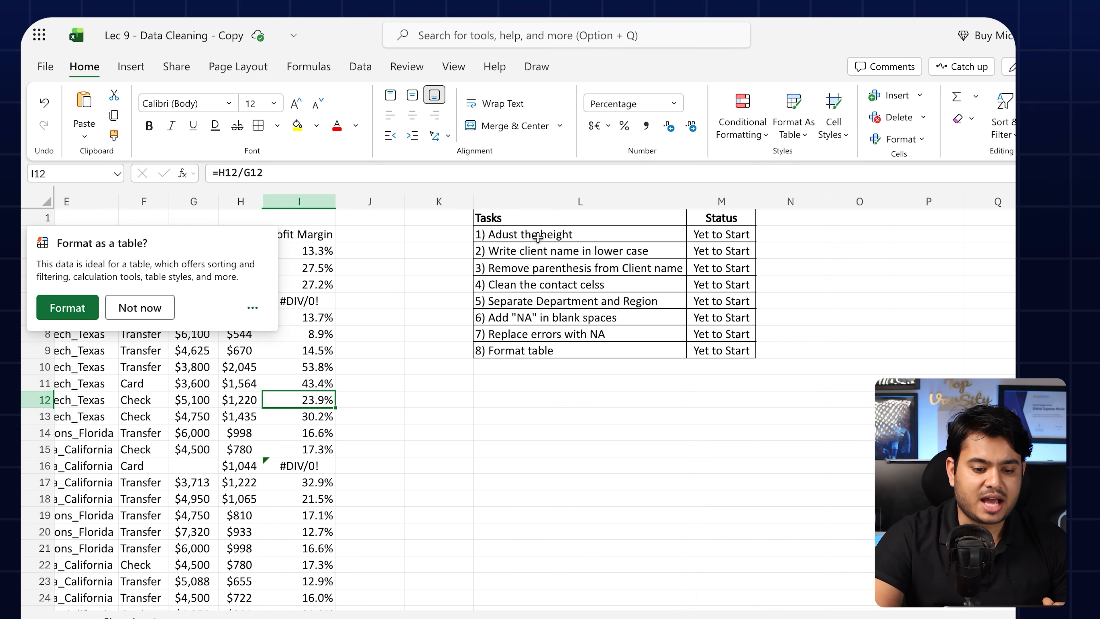
{"action": "left_click", "coordinate": [722, 231]}
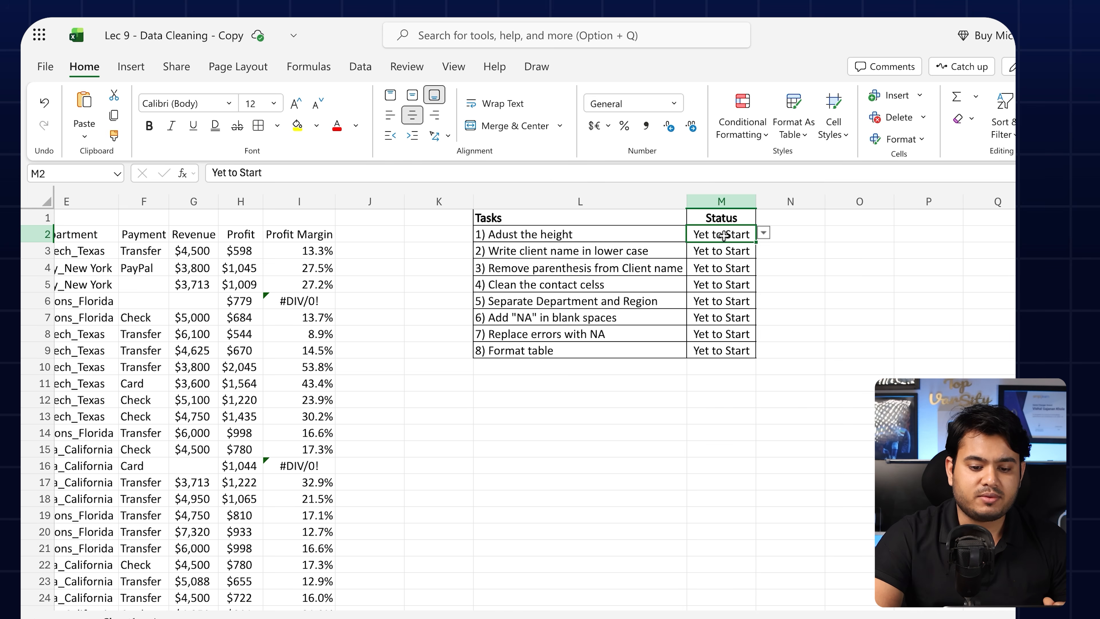
{"action": "double_click", "coordinate": [724, 236]}
{"action": "left_click", "coordinate": [817, 250]}
{"action": "left_click", "coordinate": [742, 244]}
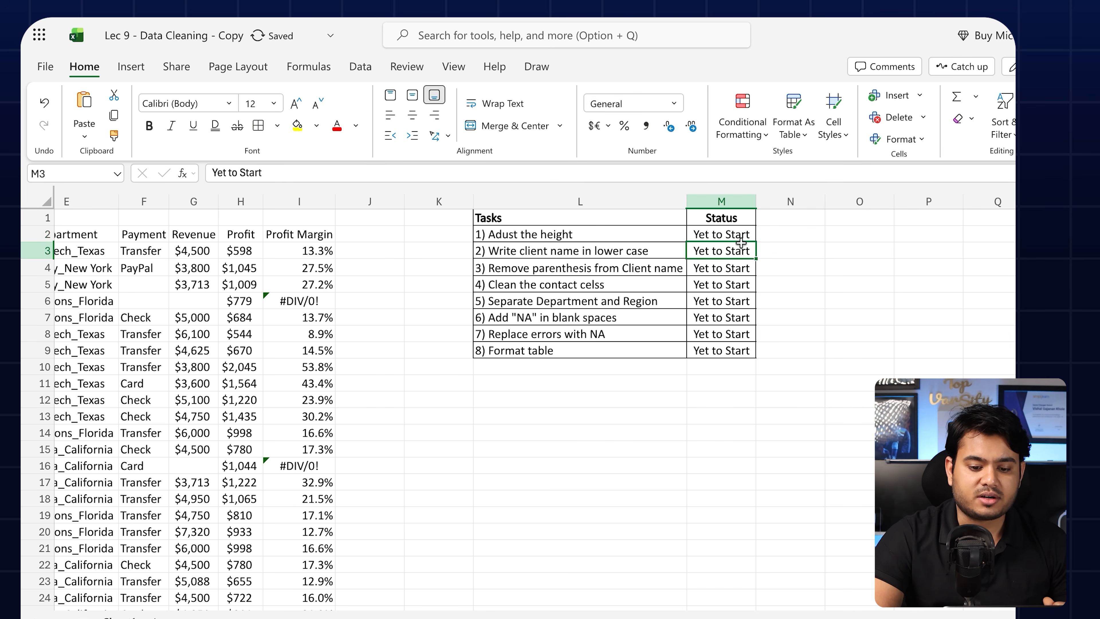
{"action": "left_click", "coordinate": [745, 237]}
{"action": "left_click", "coordinate": [764, 233]}
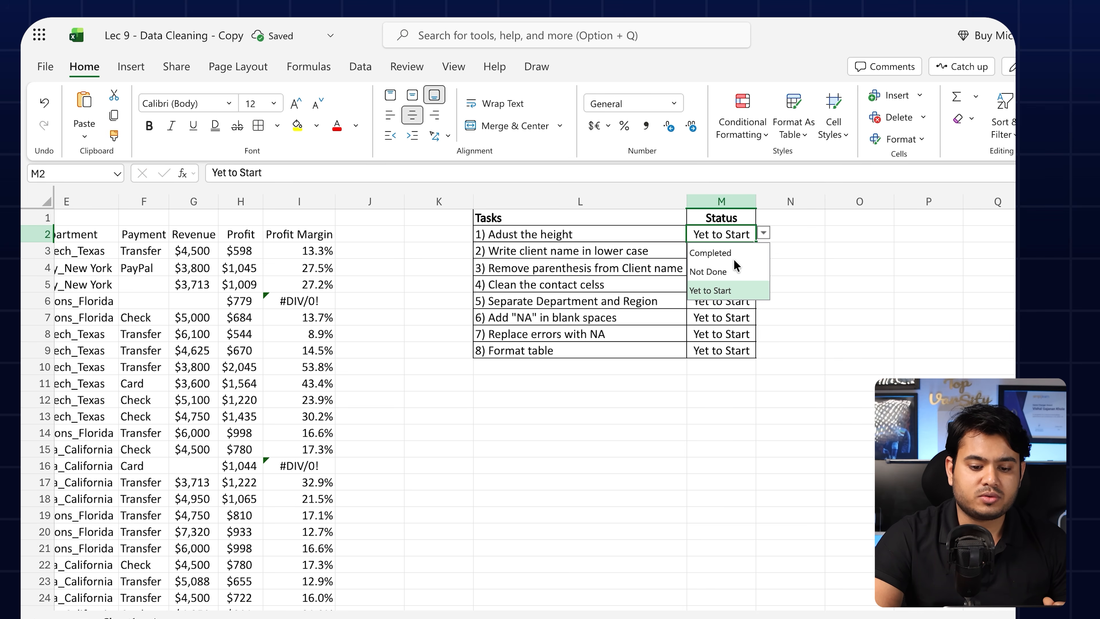
{"action": "left_click", "coordinate": [714, 253]}
{"action": "left_click", "coordinate": [840, 281]}
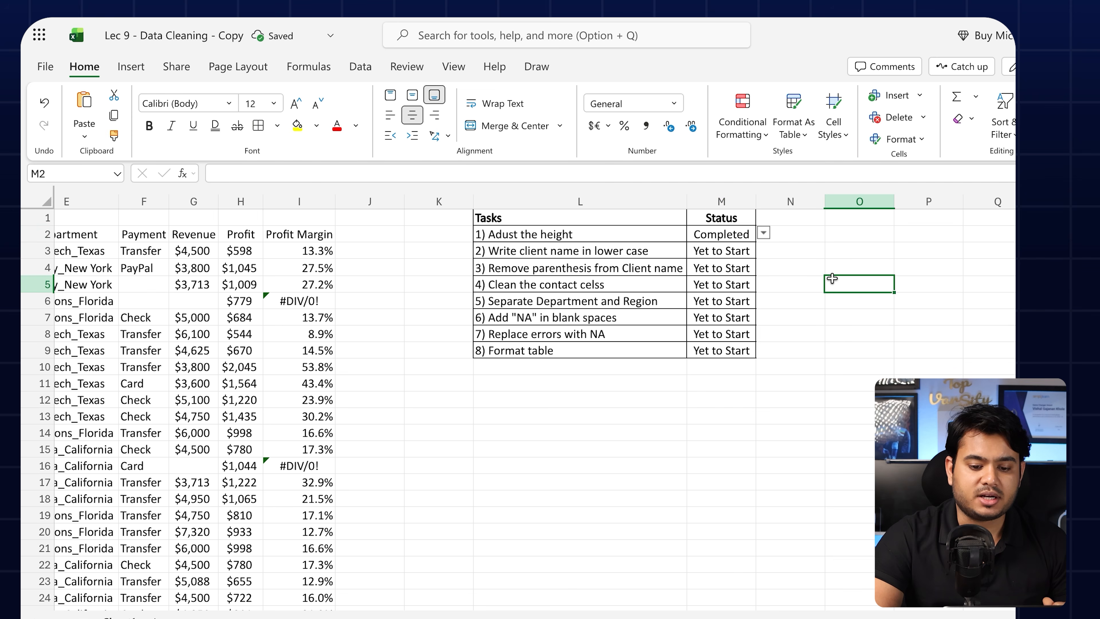
Step: Insert one empty column directly after the Client column to hold the lower-case client names
{"action": "scroll", "coordinate": [183, 257], "scroll_direction": "left", "scroll_amount": 10}
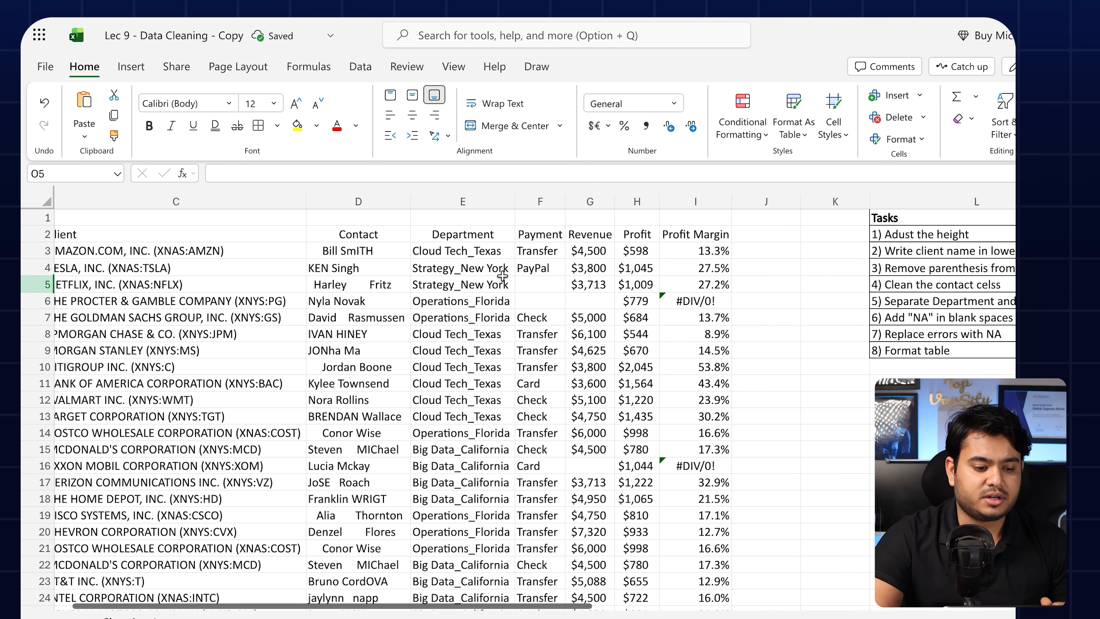
{"action": "scroll", "coordinate": [371, 297], "scroll_direction": "right", "scroll_amount": 10}
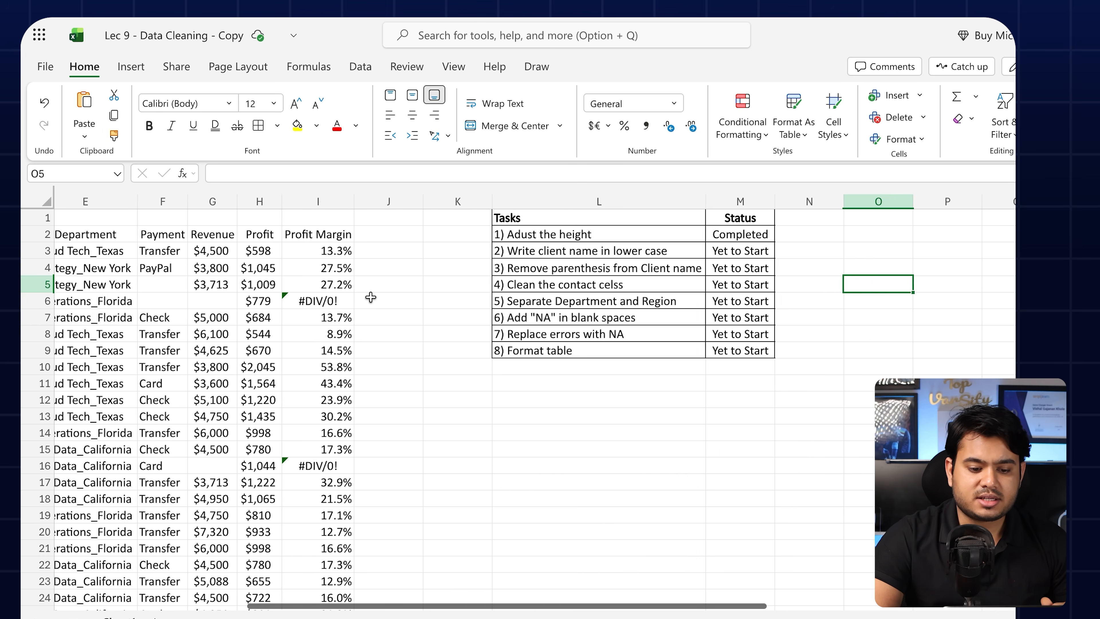
{"action": "left_click", "coordinate": [504, 257]}
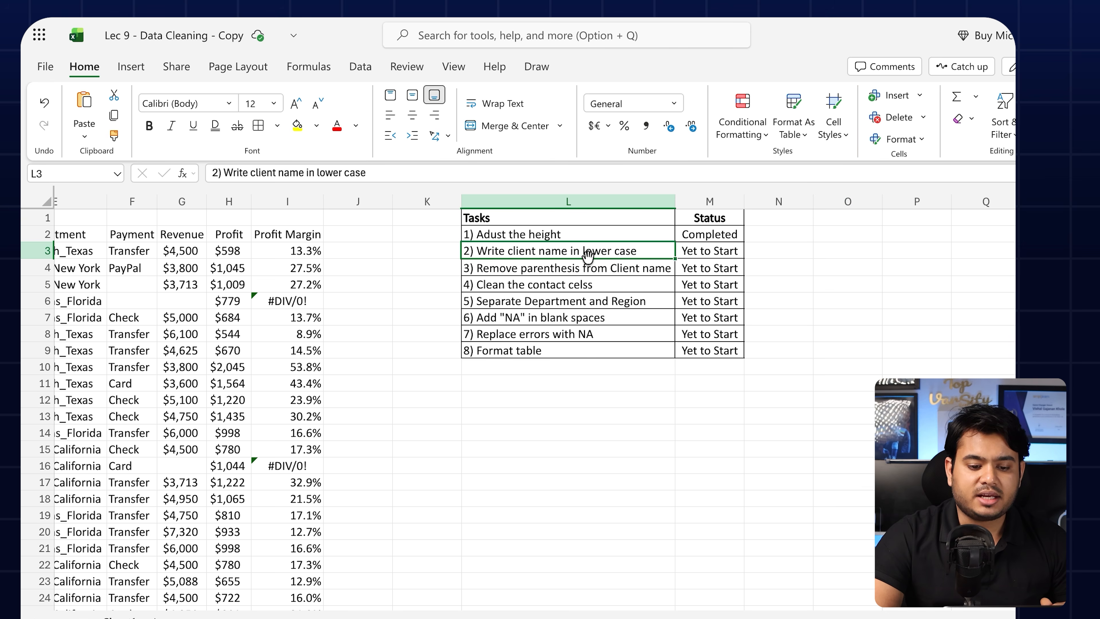
{"action": "scroll", "coordinate": [627, 256], "scroll_direction": "left", "scroll_amount": 2}
{"action": "scroll", "coordinate": [627, 256], "scroll_direction": "left", "scroll_amount": 6}
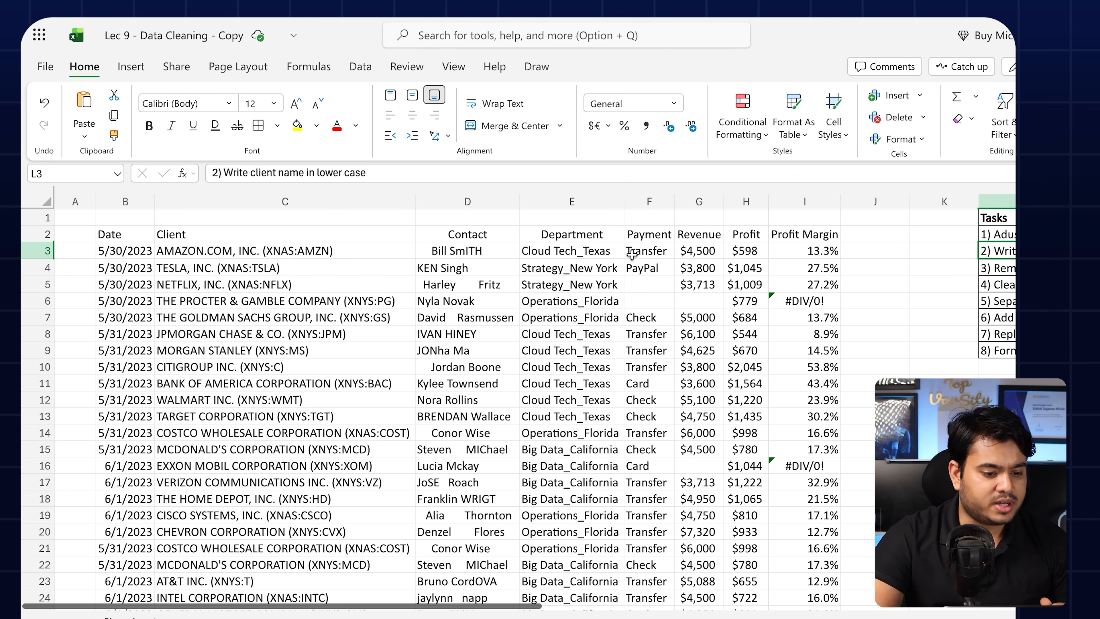
{"action": "left_click", "coordinate": [217, 240]}
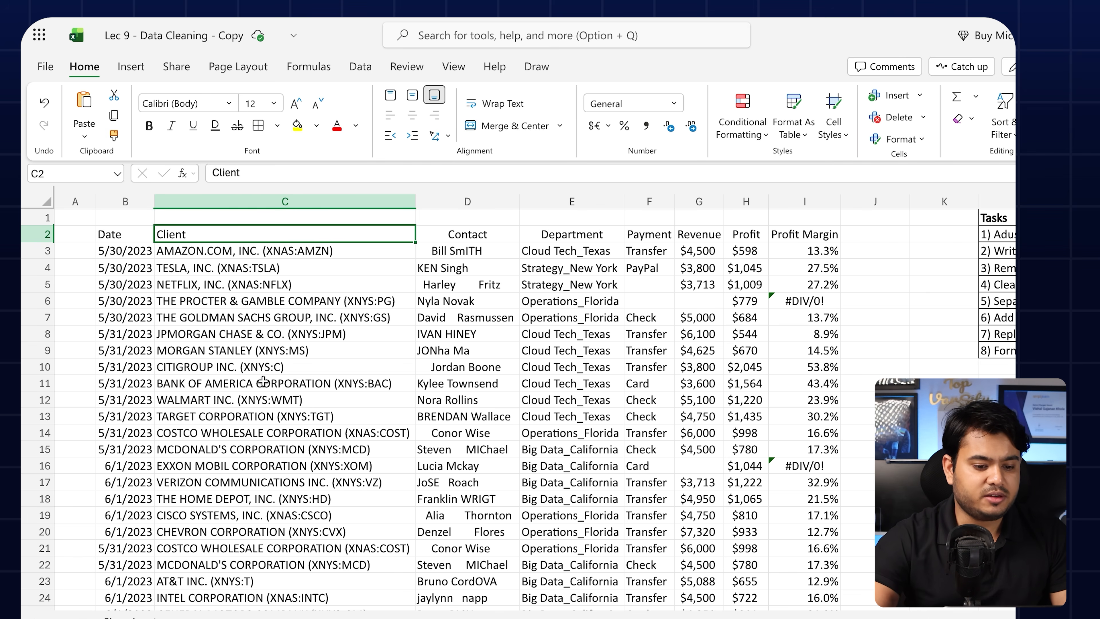
{"action": "left_click", "coordinate": [265, 210]}
{"action": "right_click", "coordinate": [294, 203]}
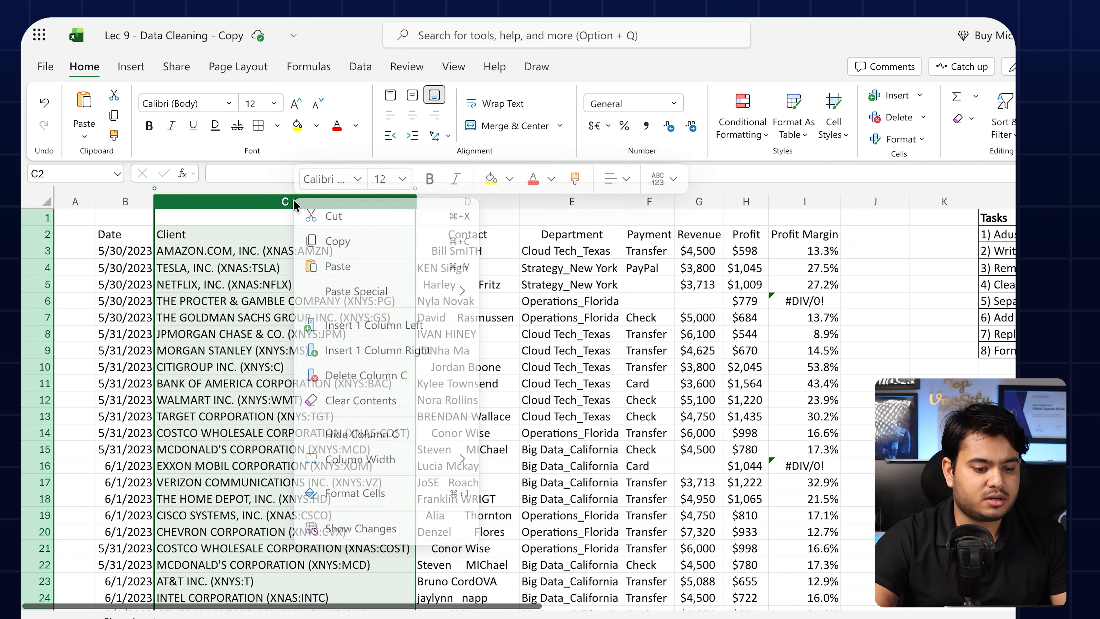
{"action": "left_click", "coordinate": [401, 351]}
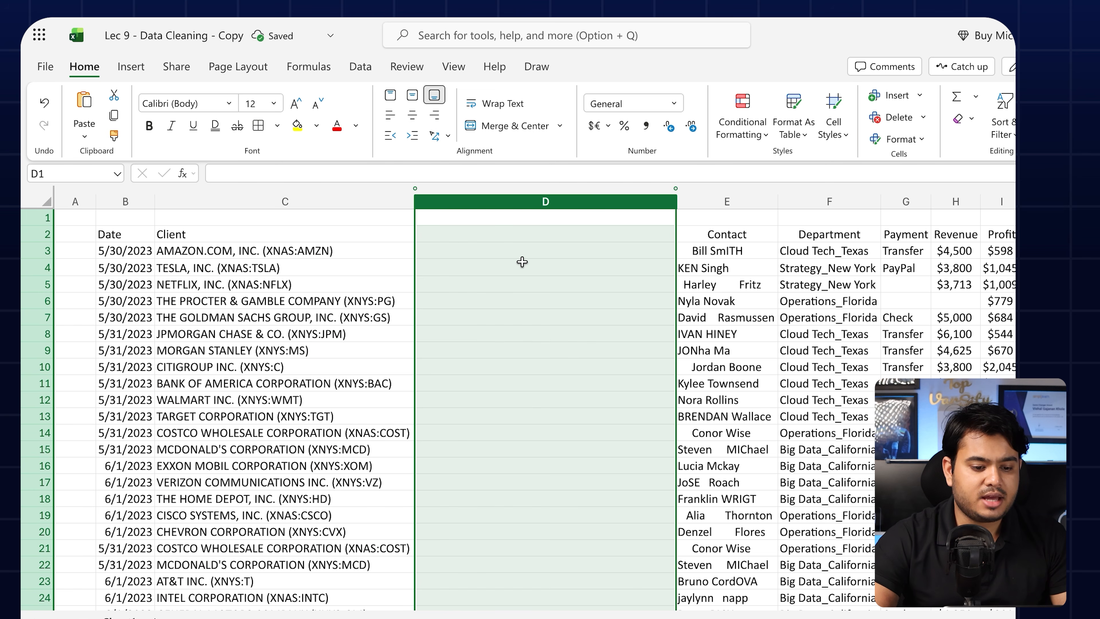
Step: Enter a LOWER formula in D3 that converts the client name in C3 to lower case
{"action": "left_click", "coordinate": [522, 248]}
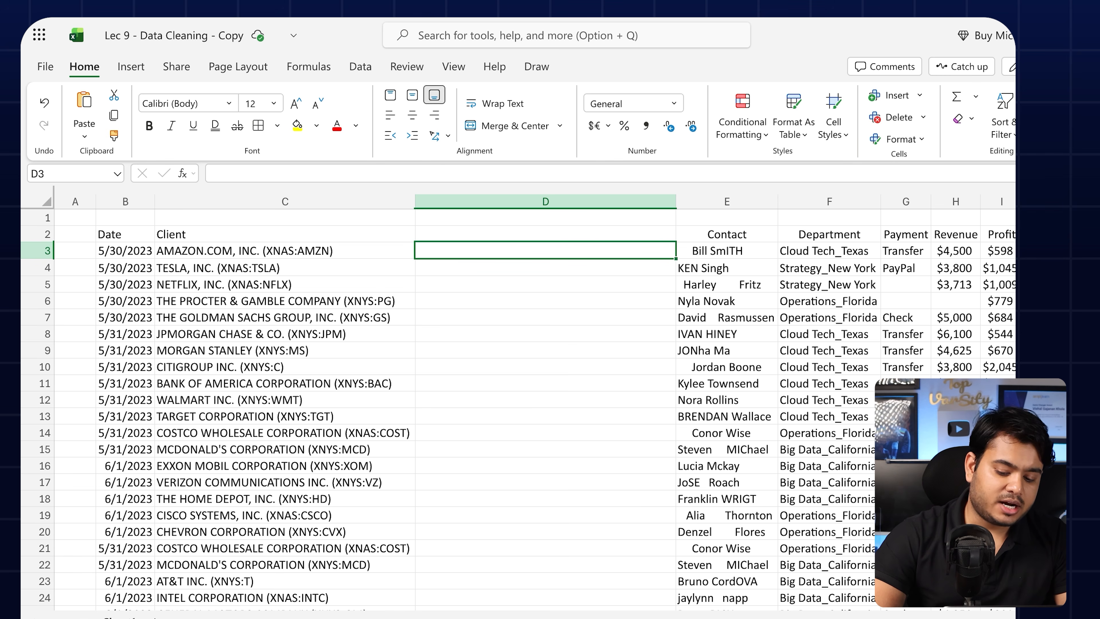
{"action": "type", "text": "=lo"}
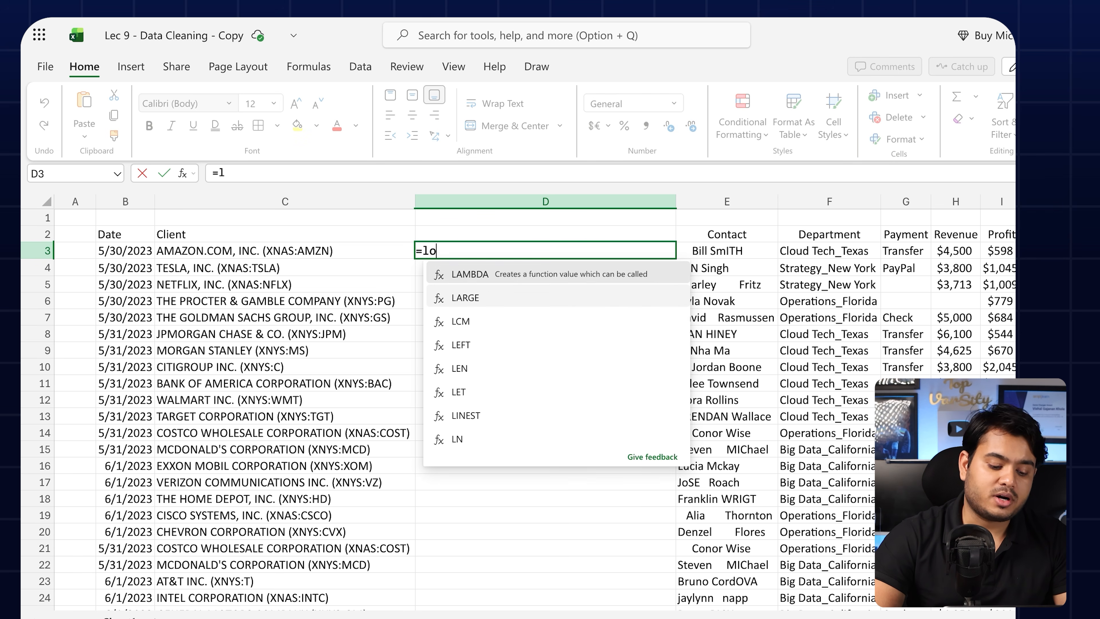
{"action": "type", "text": "w"}
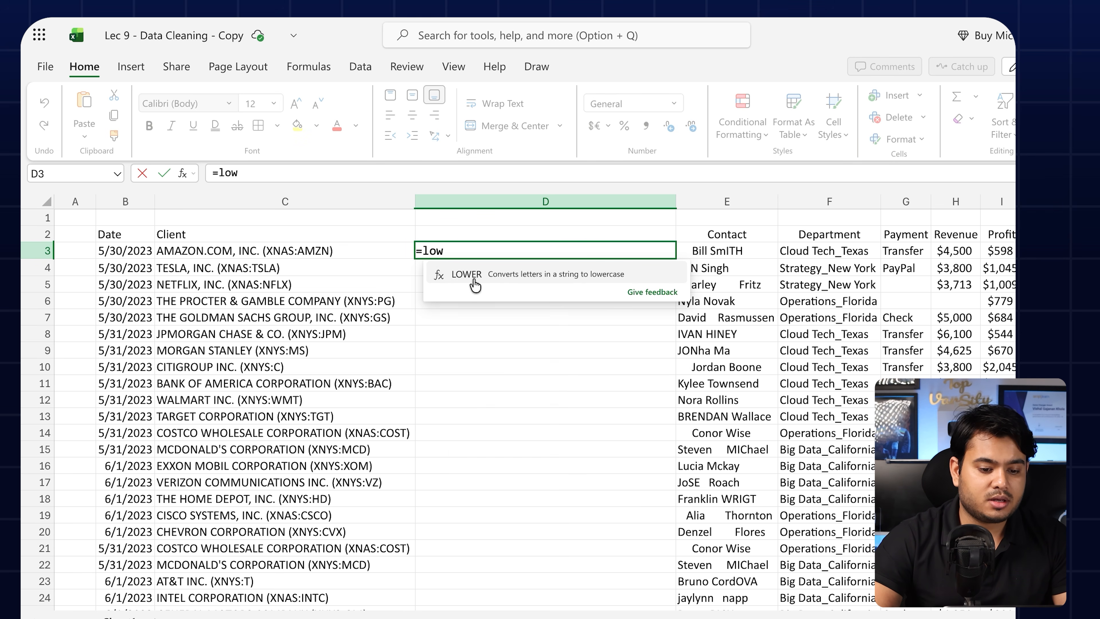
{"action": "left_click", "coordinate": [476, 279]}
{"action": "left_click", "coordinate": [263, 250]}
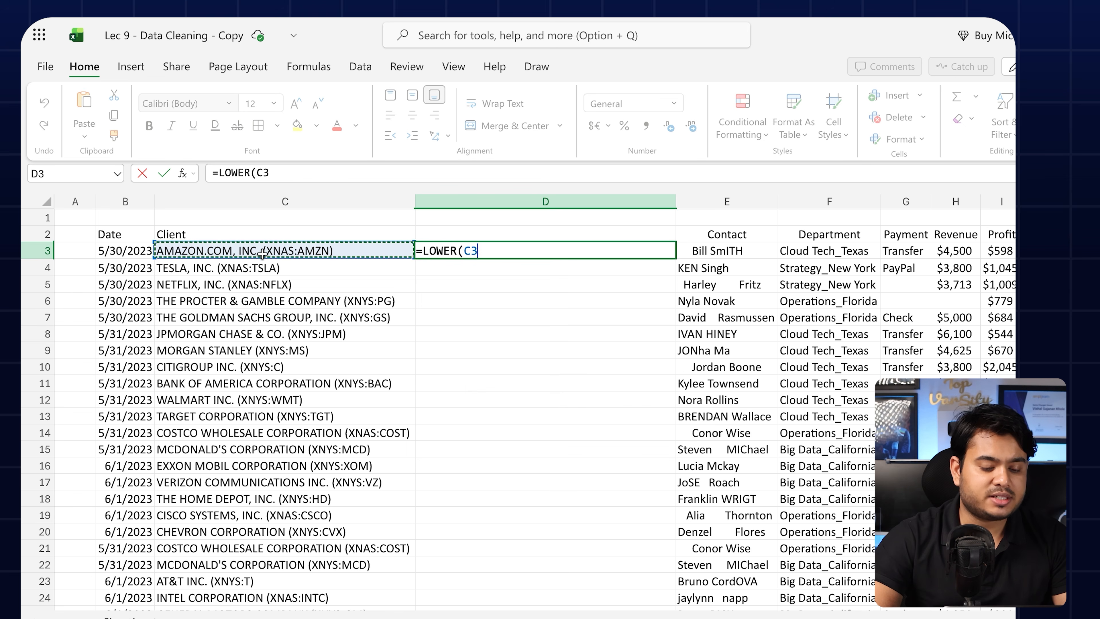
{"action": "type", "text": ")"}
{"action": "key", "text": "Return"}
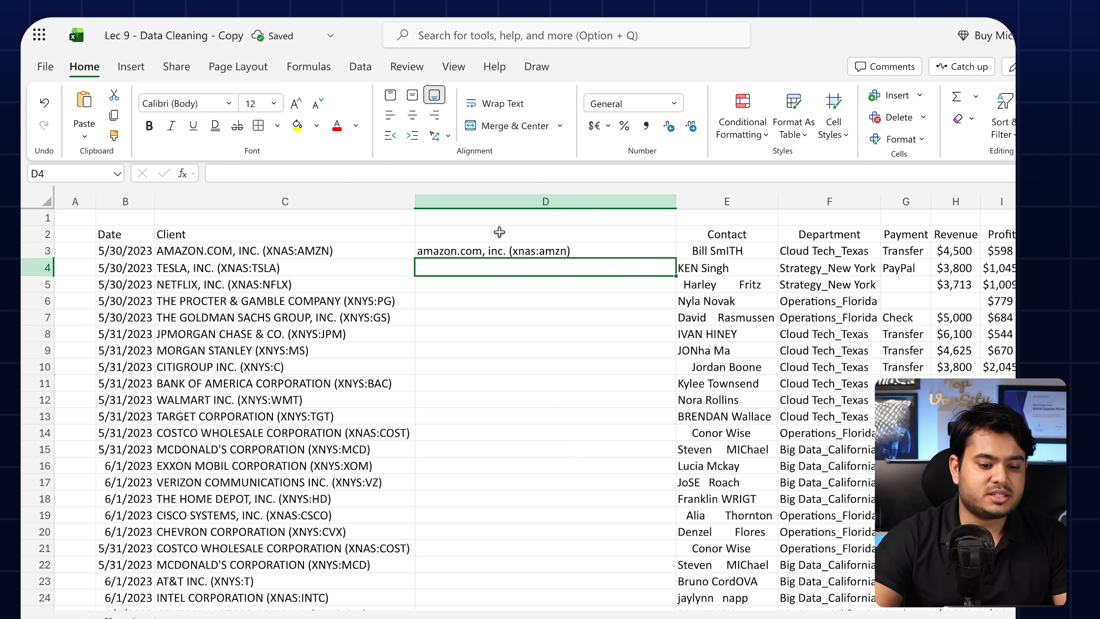
Step: Set the status of the second task, writing the client name in lower case, to Completed in the task tracker
{"action": "scroll", "coordinate": [519, 250], "scroll_direction": "right", "scroll_amount": 10}
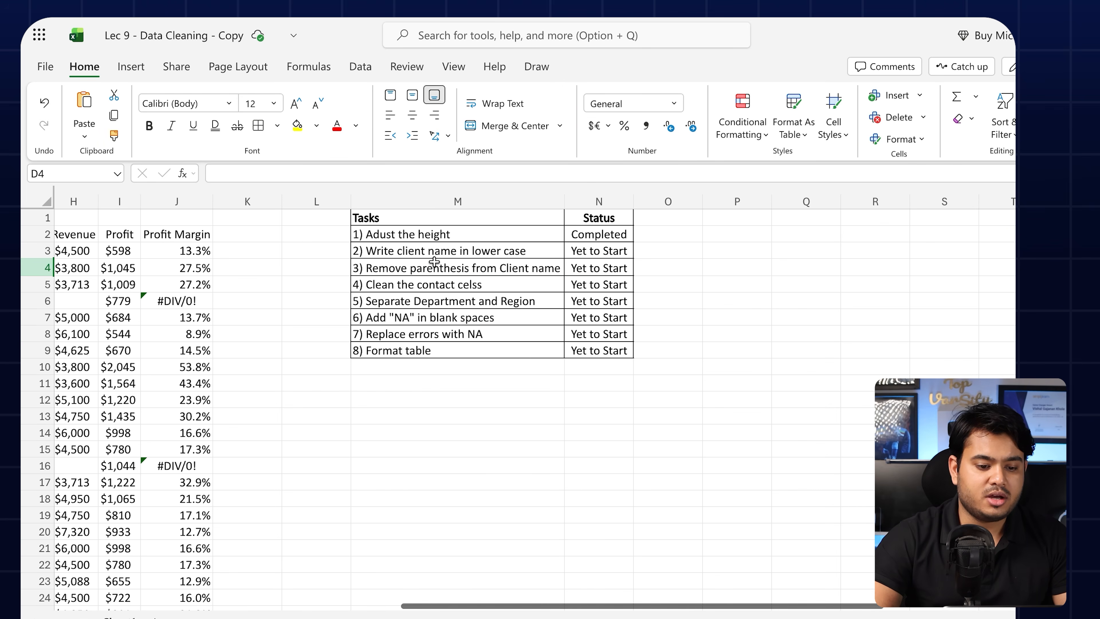
{"action": "left_click", "coordinate": [429, 254]}
{"action": "left_click", "coordinate": [578, 254]}
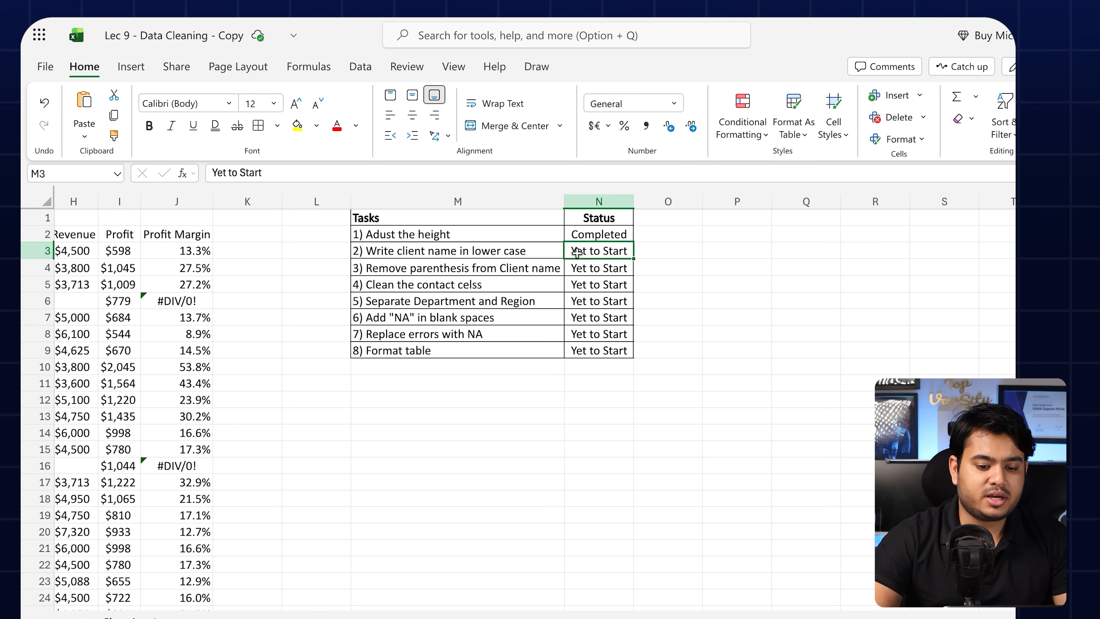
{"action": "left_click", "coordinate": [641, 250]}
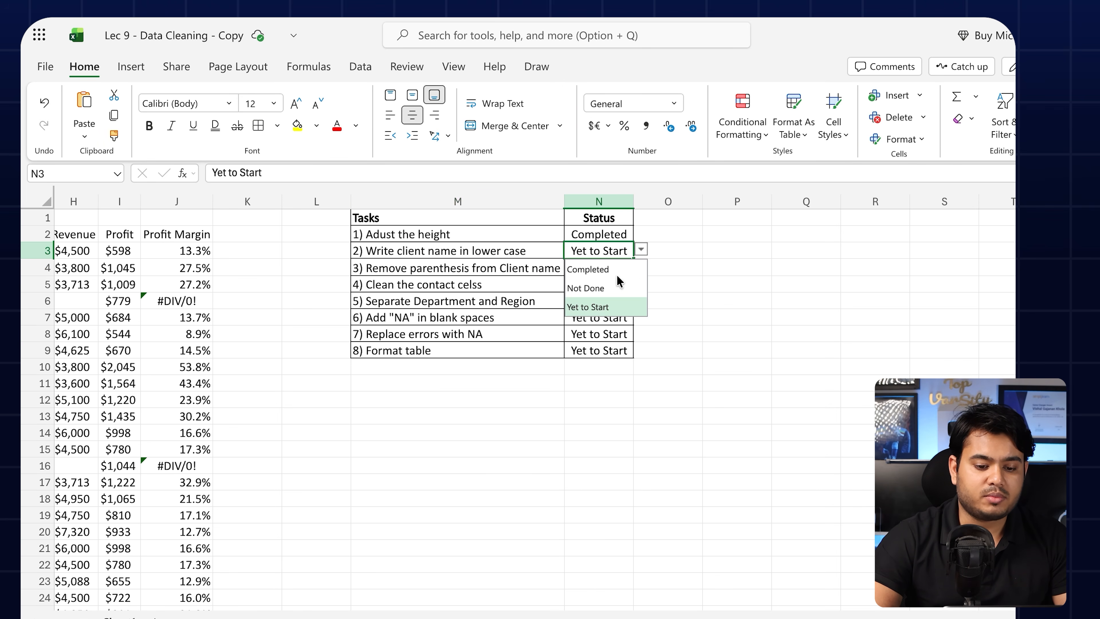
{"action": "left_click", "coordinate": [600, 273]}
{"action": "scroll", "coordinate": [599, 307], "scroll_direction": "left", "scroll_amount": 10}
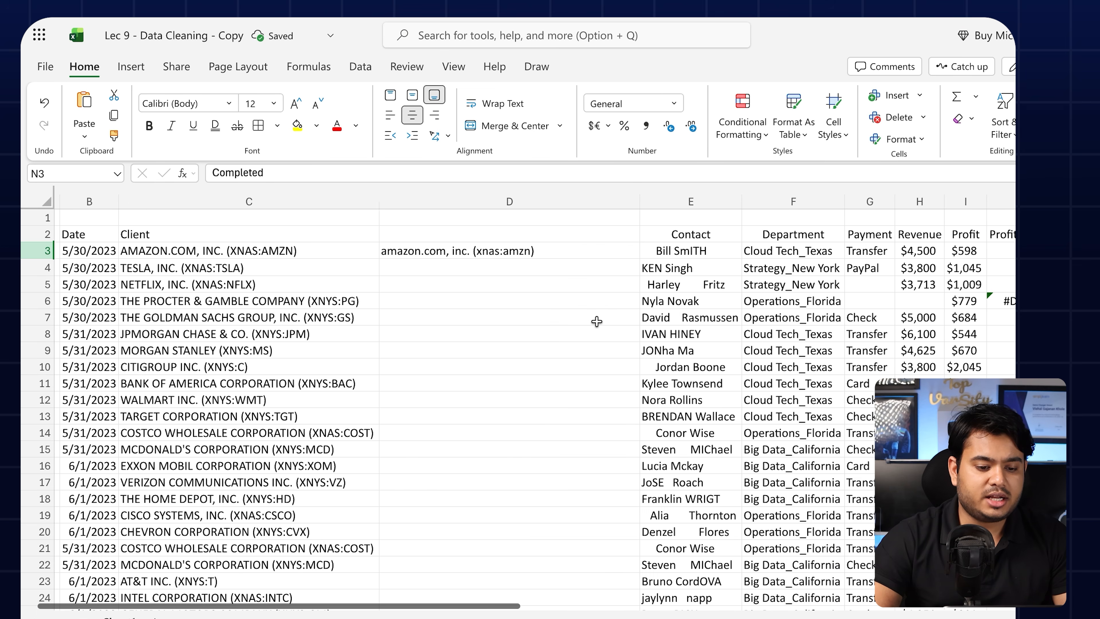
Step: Try an UPPER formula in D4 on the lower-case name in D3, and clear the cell again
{"action": "left_click", "coordinate": [508, 251]}
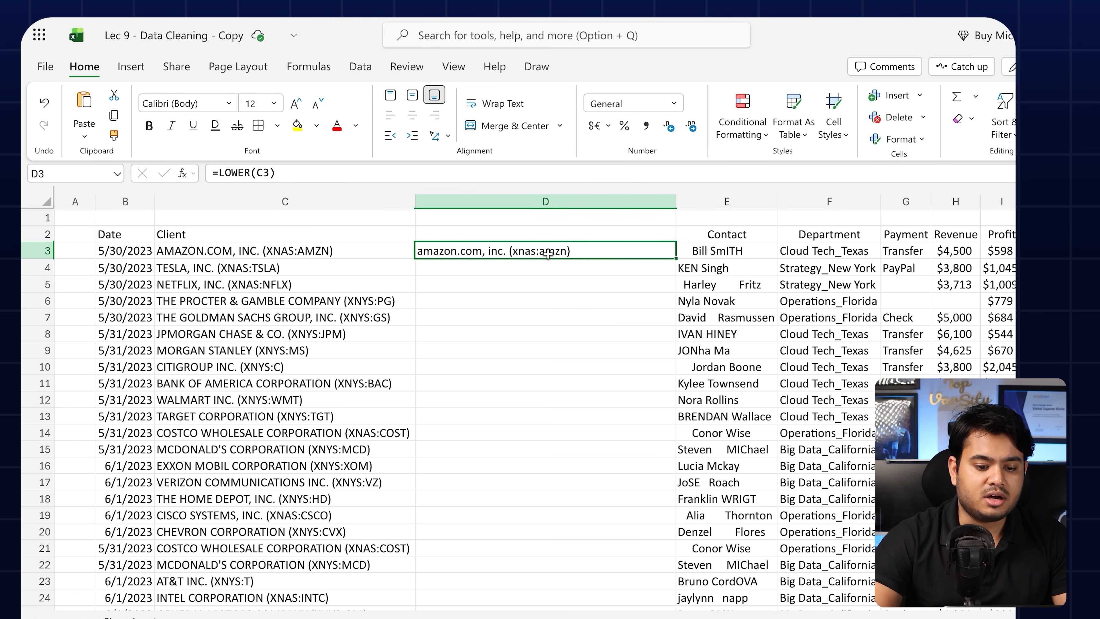
{"action": "left_click", "coordinate": [540, 270]}
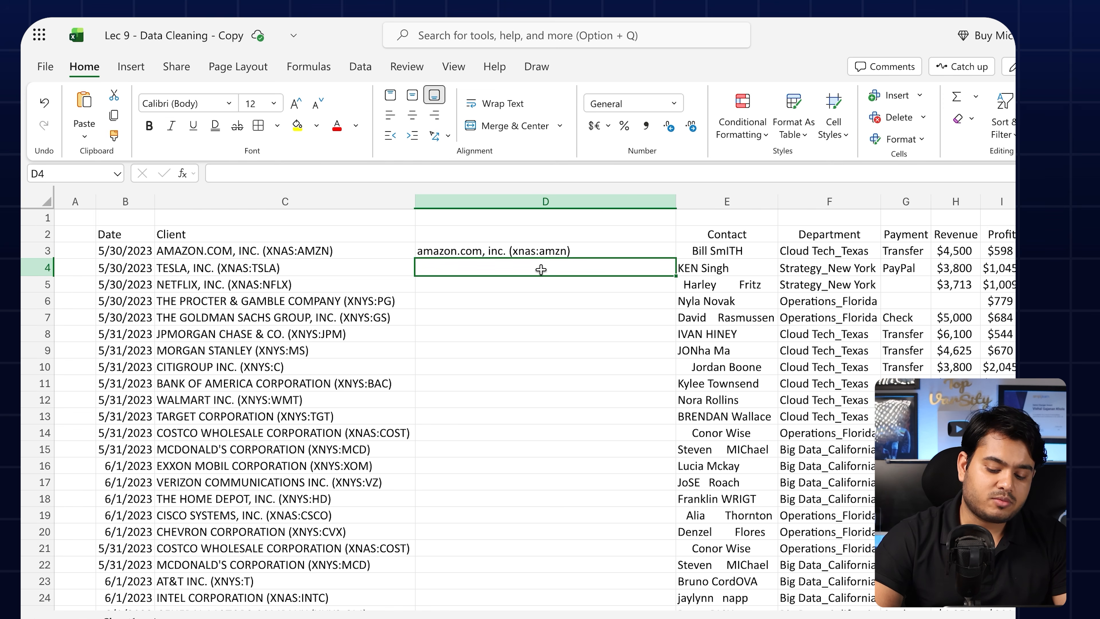
{"action": "type", "text": "=up"}
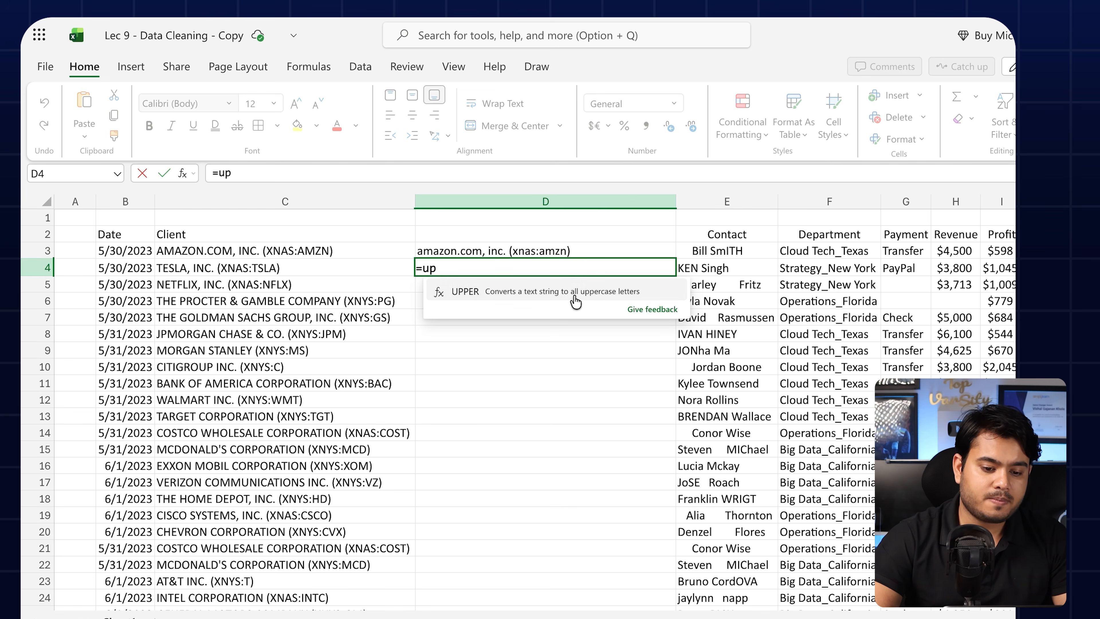
{"action": "key", "text": "Tab"}
{"action": "left_click", "coordinate": [514, 251]}
{"action": "key", "text": "Return"}
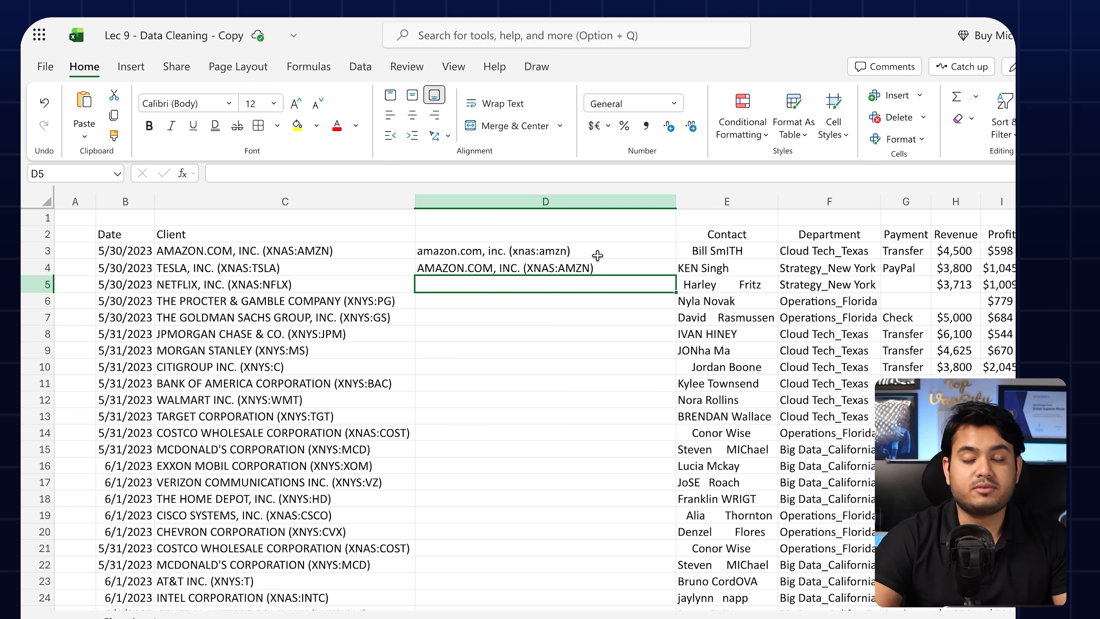
{"action": "left_click", "coordinate": [584, 268]}
{"action": "key", "text": "Delete"}
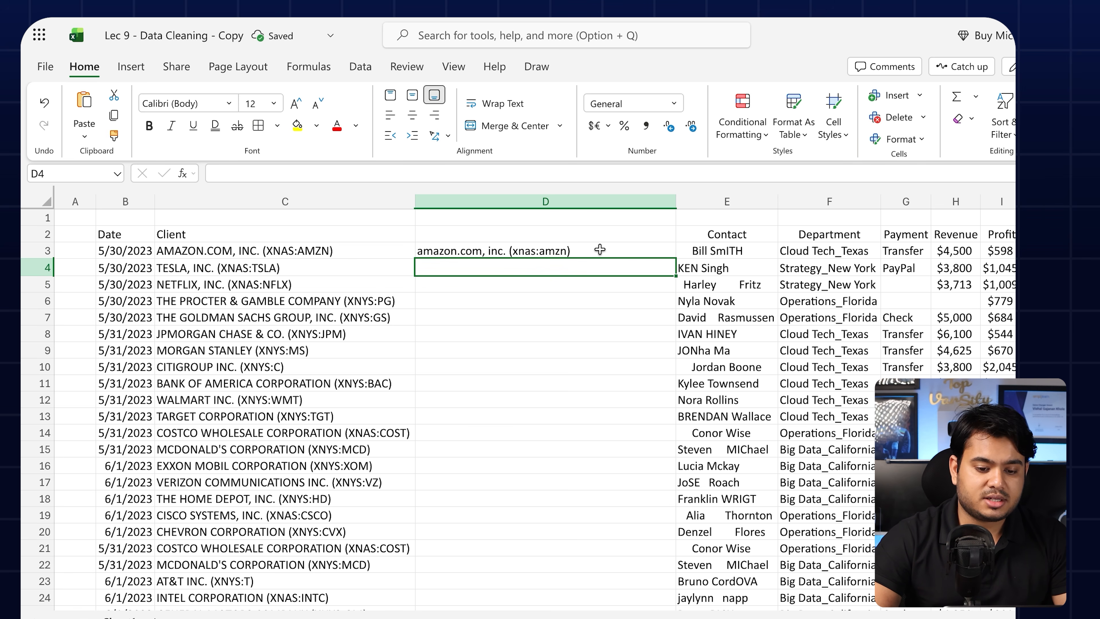
Step: Fill the LOWER formula from D3 down to D33 and check the formulas in several filled cells
{"action": "left_click", "coordinate": [600, 250]}
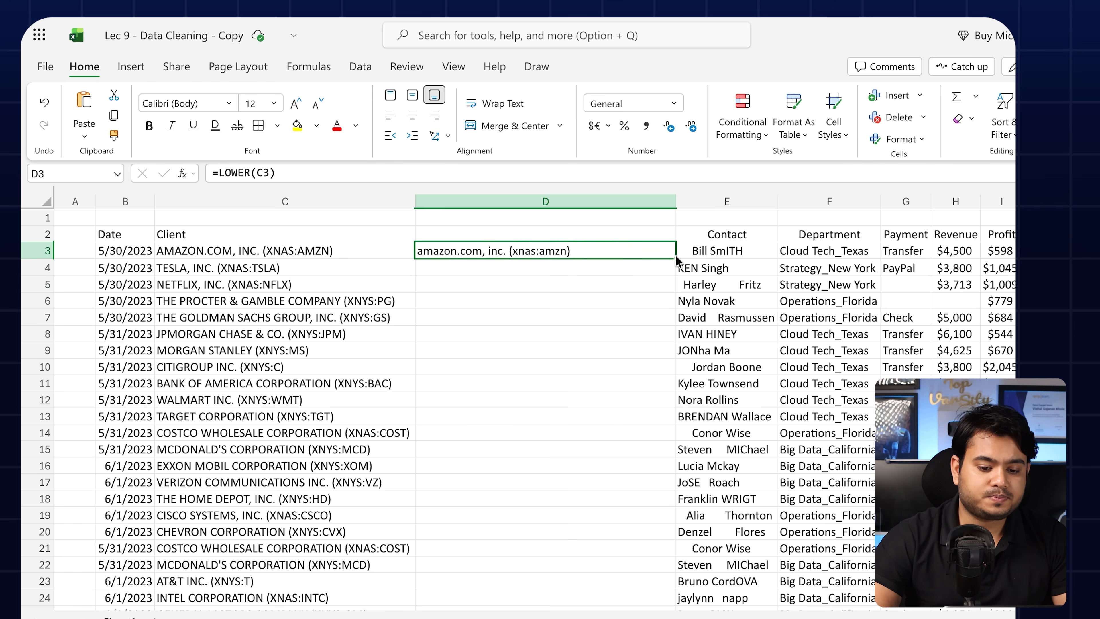
{"action": "double_click", "coordinate": [677, 260]}
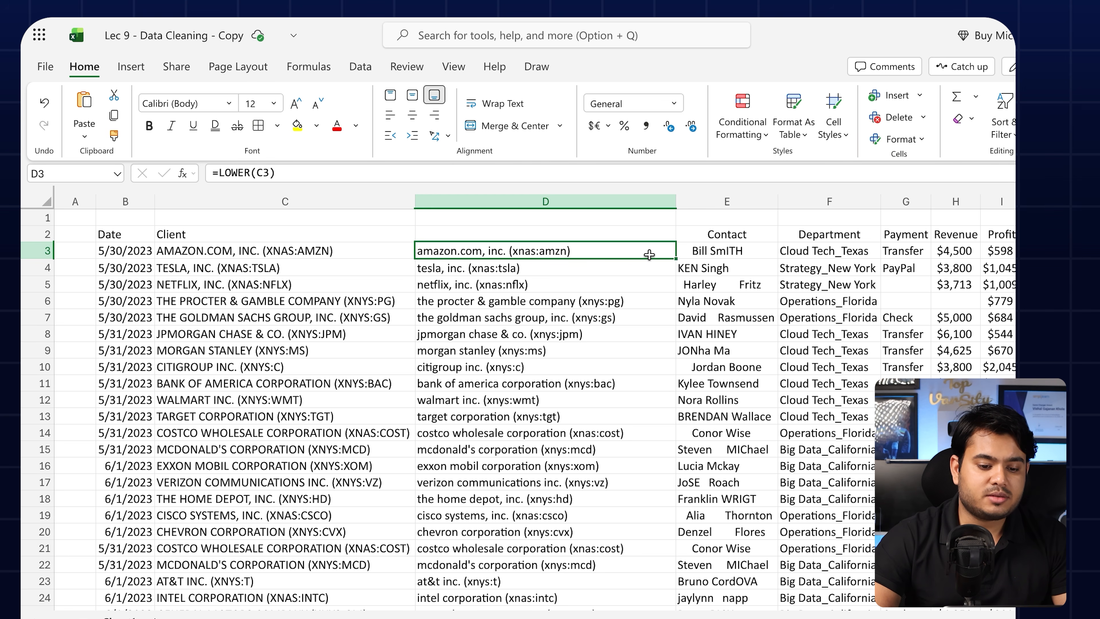
{"action": "key", "text": "super+z"}
{"action": "left_click_drag", "start_coordinate": [676, 259], "coordinate": [598, 419]}
{"action": "scroll", "coordinate": [597, 421], "scroll_direction": "up", "scroll_amount": 6}
{"action": "left_click", "coordinate": [540, 269]}
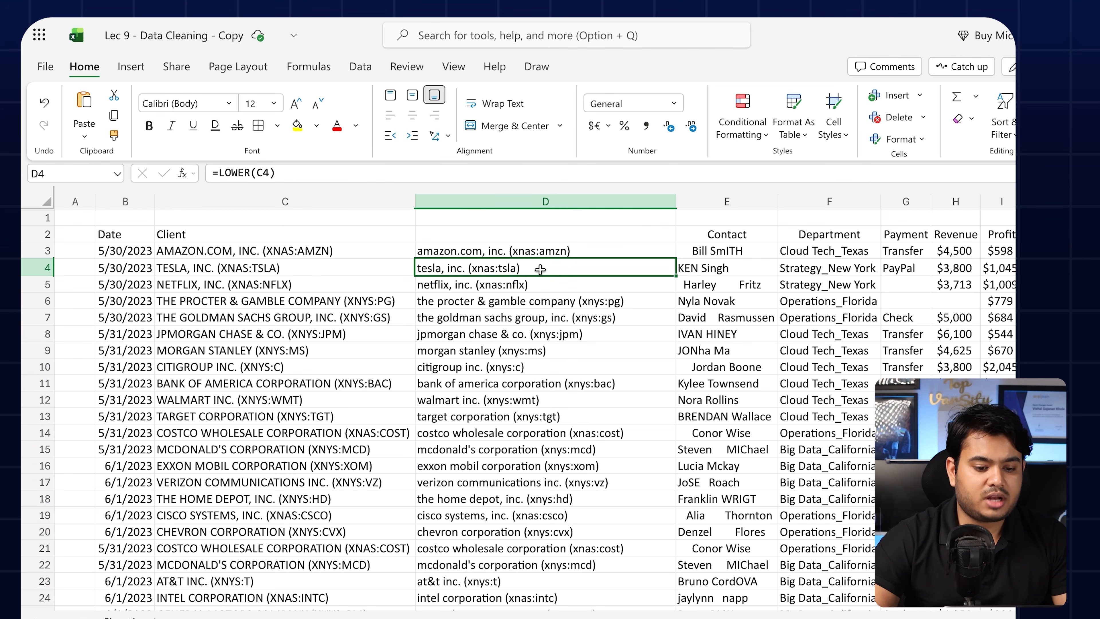
{"action": "left_click", "coordinate": [541, 299]}
{"action": "left_click", "coordinate": [541, 331]}
Step: Replace the LOWER formulas in D3:D33 with plain text by copying the range and pasting values only over it
{"action": "left_click", "coordinate": [543, 250]}
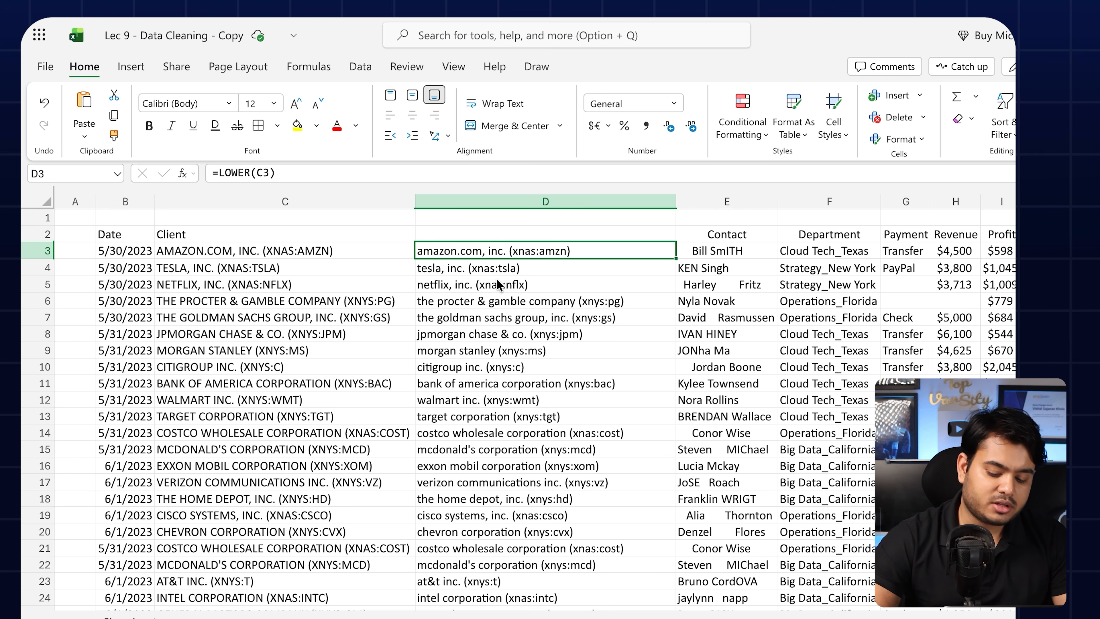
{"action": "key", "text": "ctrl+shift+Down"}
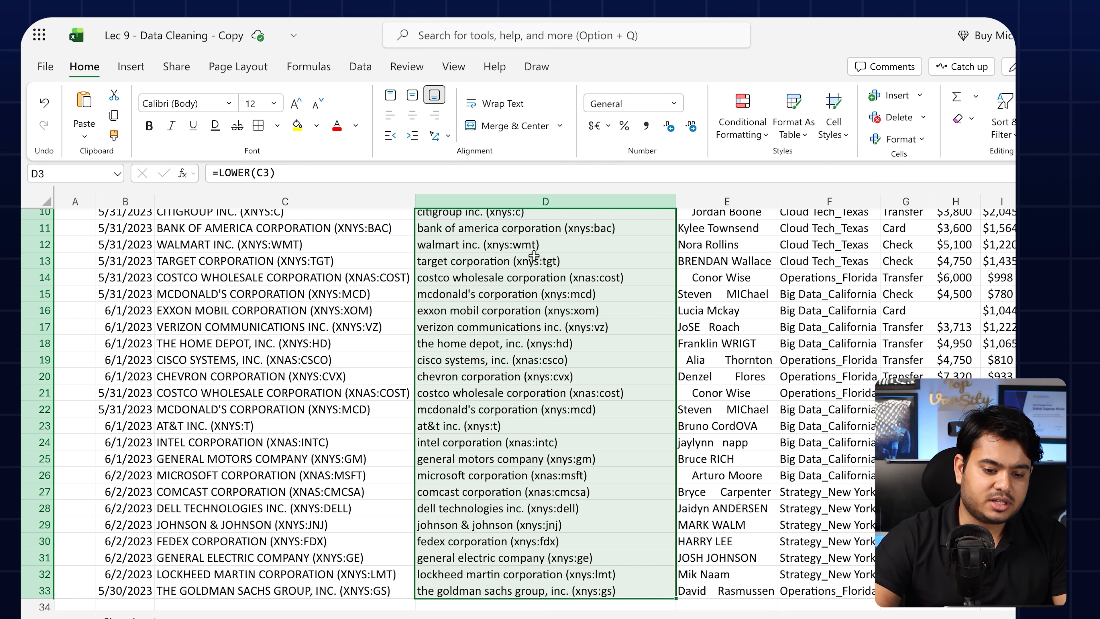
{"action": "scroll", "coordinate": [555, 256], "scroll_direction": "up", "scroll_amount": 3}
{"action": "key", "text": "ctrl+c"}
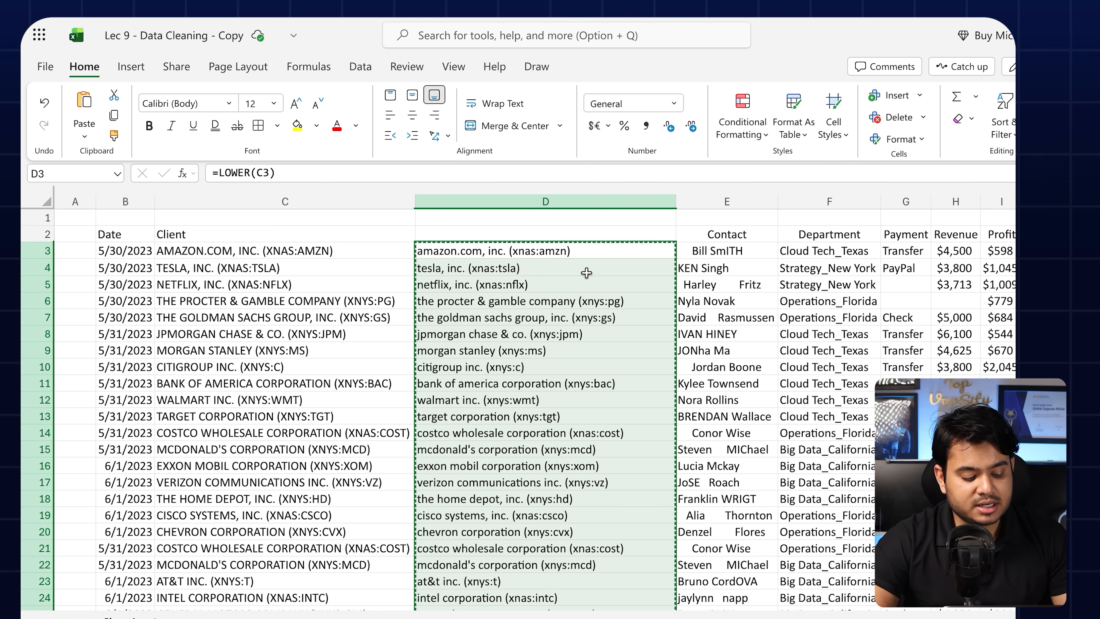
{"action": "key", "text": "ctrl+shift+v"}
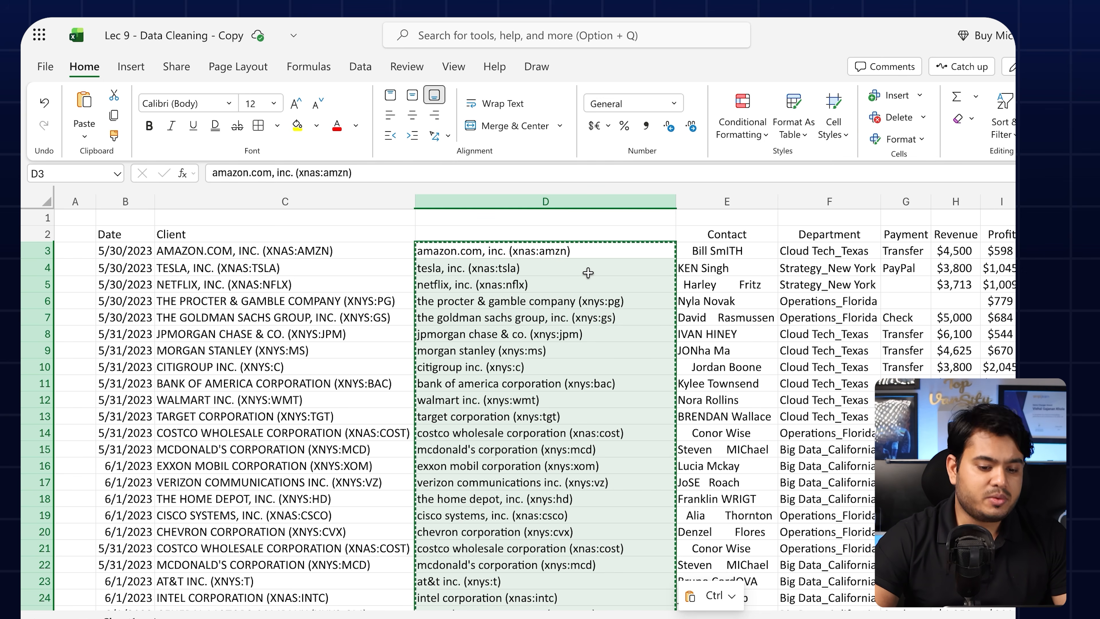
{"action": "key", "text": "ctrl+z"}
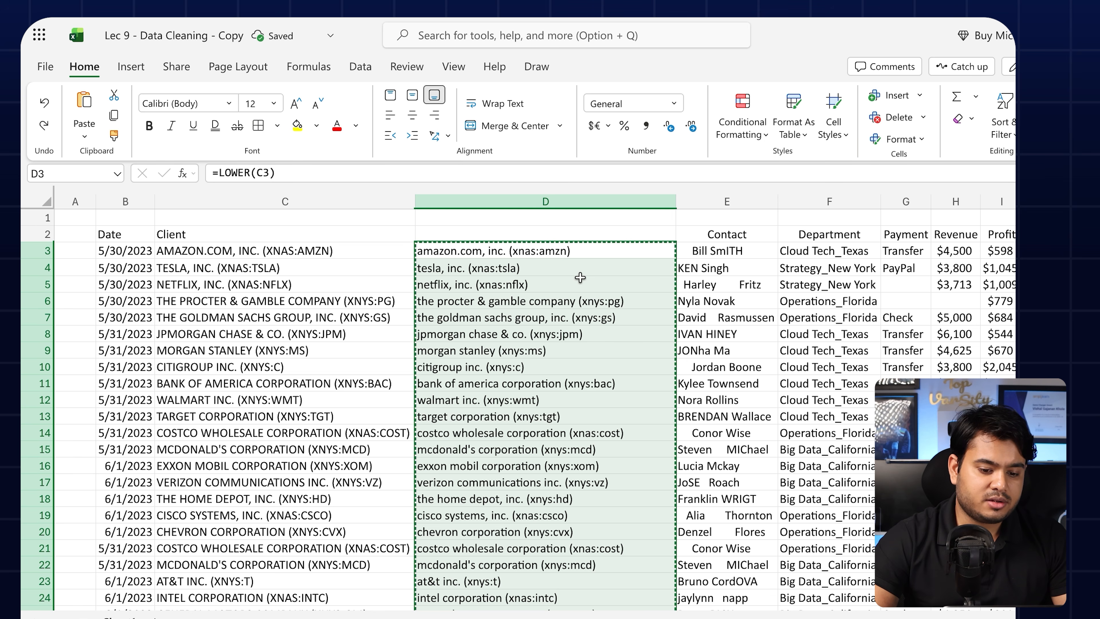
{"action": "left_click", "coordinate": [537, 254]}
{"action": "right_click", "coordinate": [527, 256]}
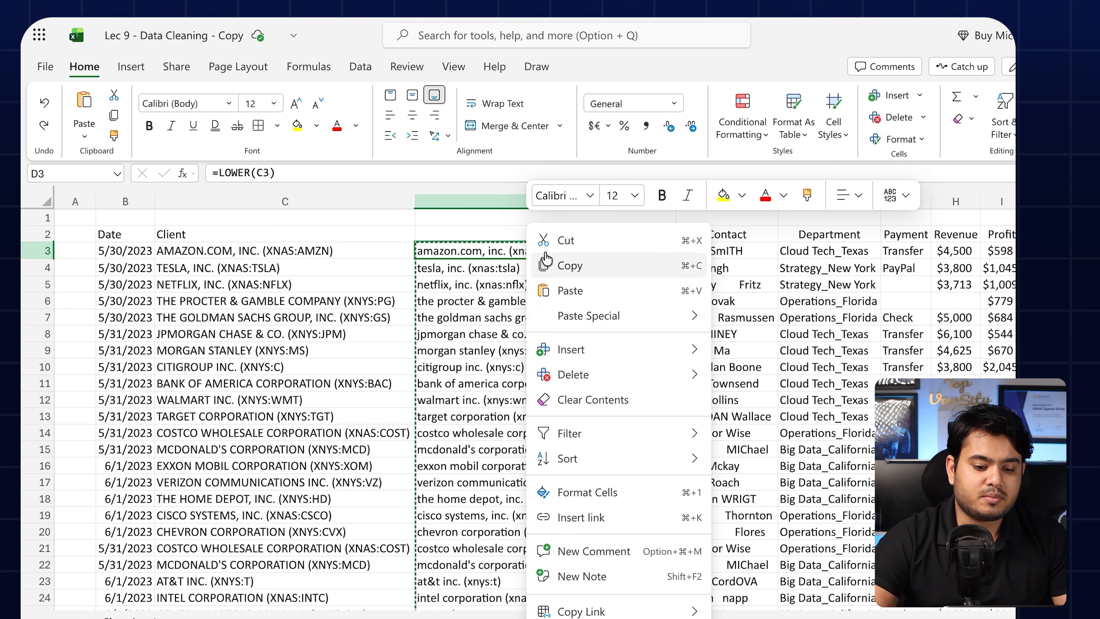
{"action": "mouse_move", "coordinate": [641, 317]}
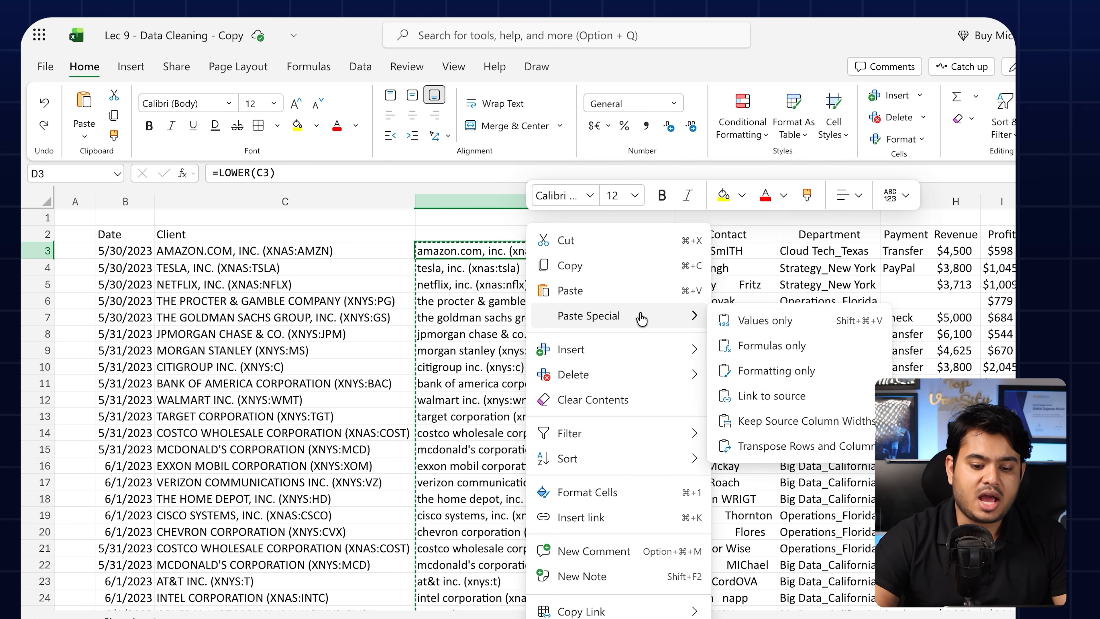
{"action": "left_click", "coordinate": [821, 321]}
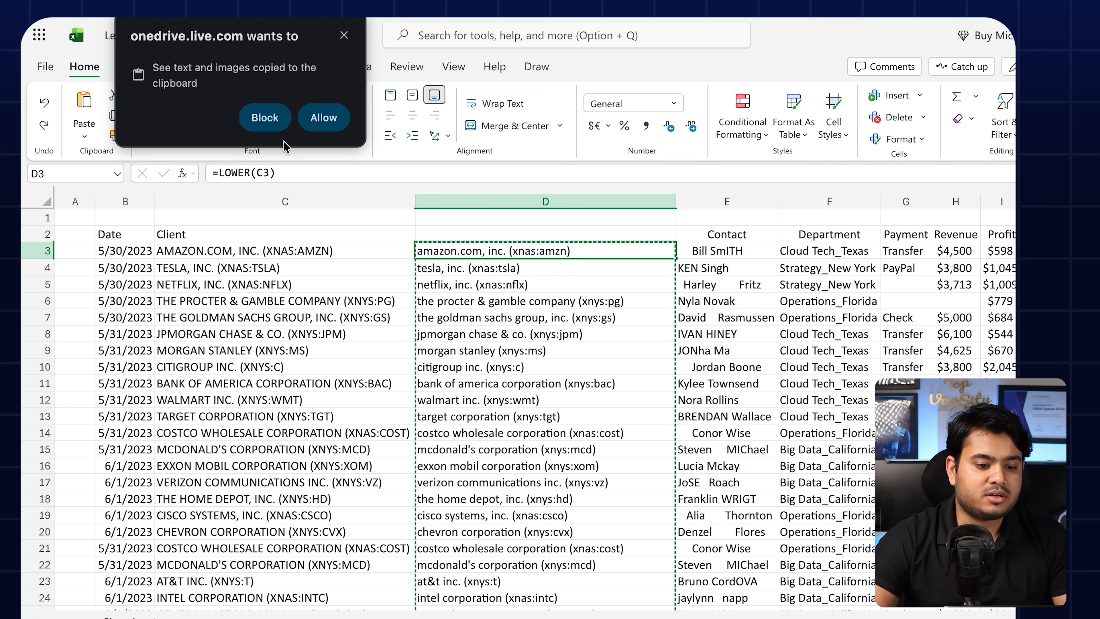
{"action": "left_click", "coordinate": [323, 123]}
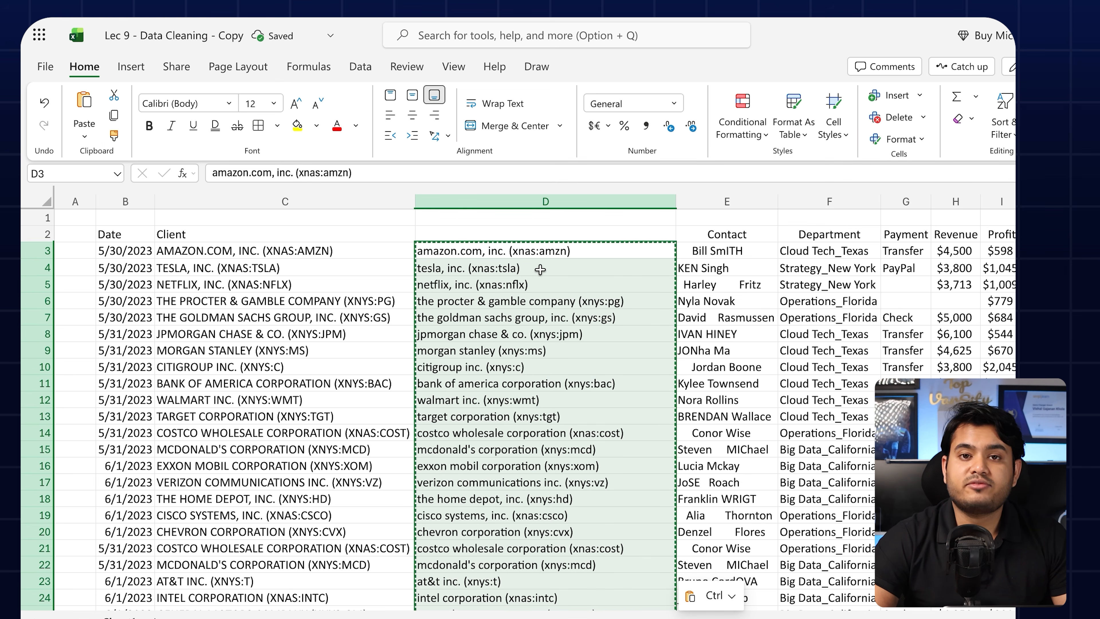
Step: Inspect several cells of the lower-case client column to check whether they hold plain text or formulas
{"action": "left_click", "coordinate": [548, 299]}
{"action": "left_click", "coordinate": [545, 350]}
{"action": "left_click", "coordinate": [546, 400]}
{"action": "left_click", "coordinate": [544, 268]}
{"action": "left_click", "coordinate": [546, 301]}
{"action": "left_click", "coordinate": [546, 317]}
{"action": "left_click", "coordinate": [546, 350]}
{"action": "left_click", "coordinate": [546, 400]}
{"action": "left_click", "coordinate": [546, 250]}
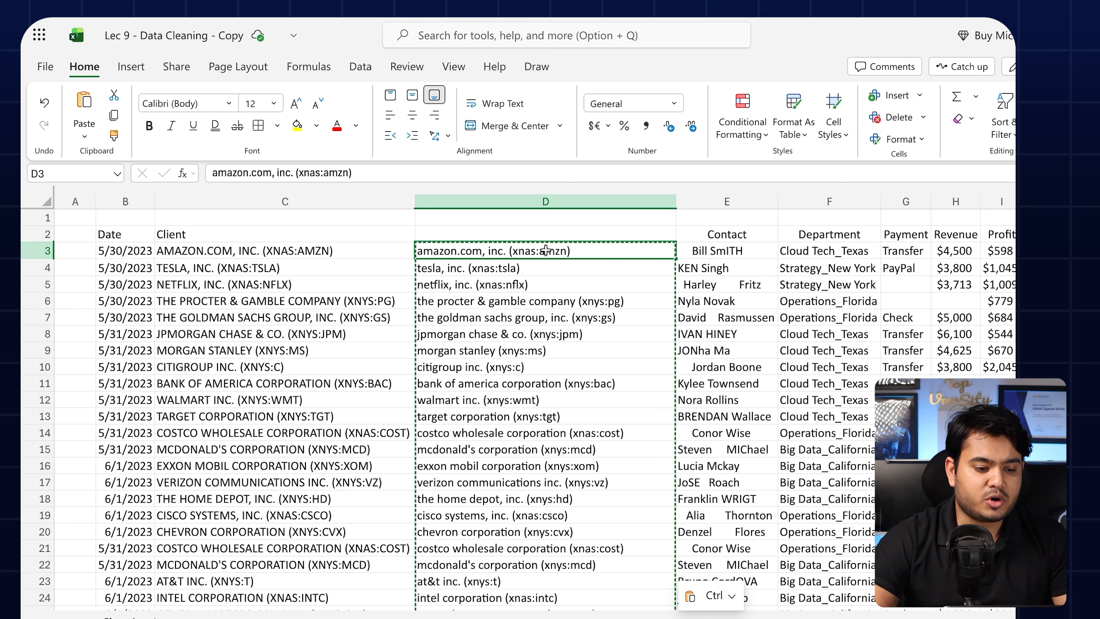
Step: Copy the Client header from C2 to D2 above the lower-case names
{"action": "left_click", "coordinate": [341, 232]}
{"action": "key", "text": "ctrl+c"}
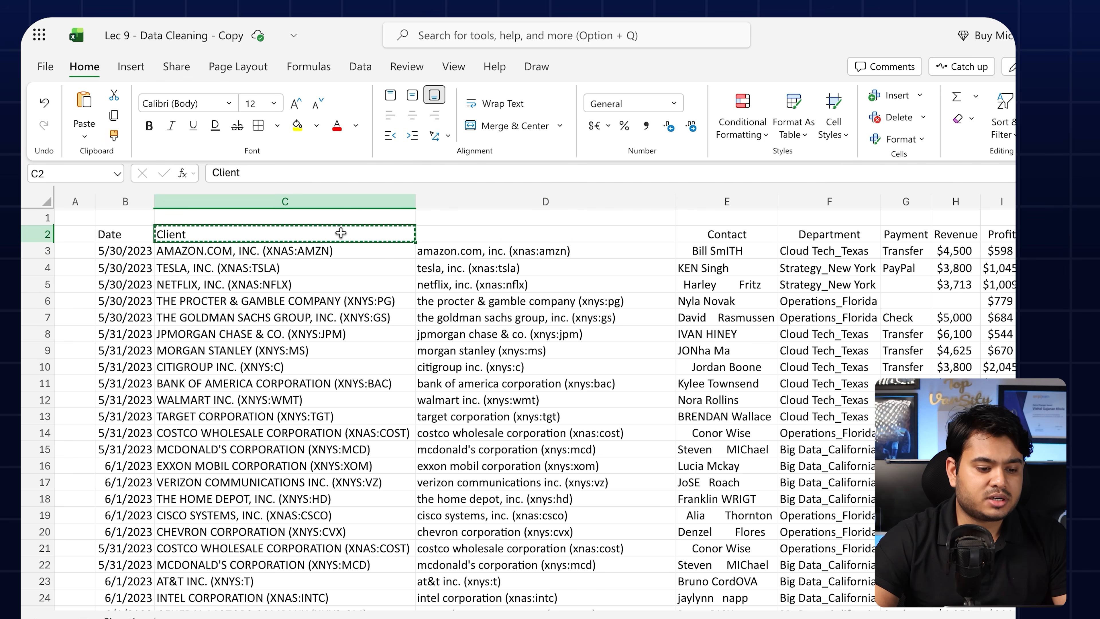
{"action": "left_click", "coordinate": [536, 233]}
{"action": "key", "text": "ctrl+v"}
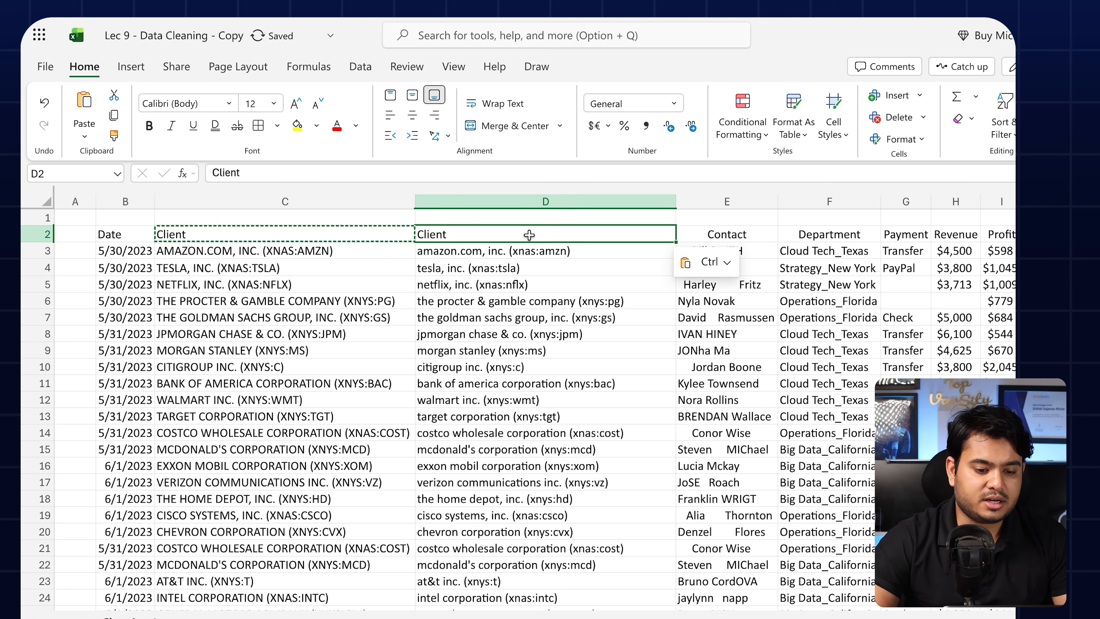
Step: Delete column C, which holds the original upper-case client names
{"action": "left_click", "coordinate": [332, 197]}
{"action": "right_click", "coordinate": [332, 198]}
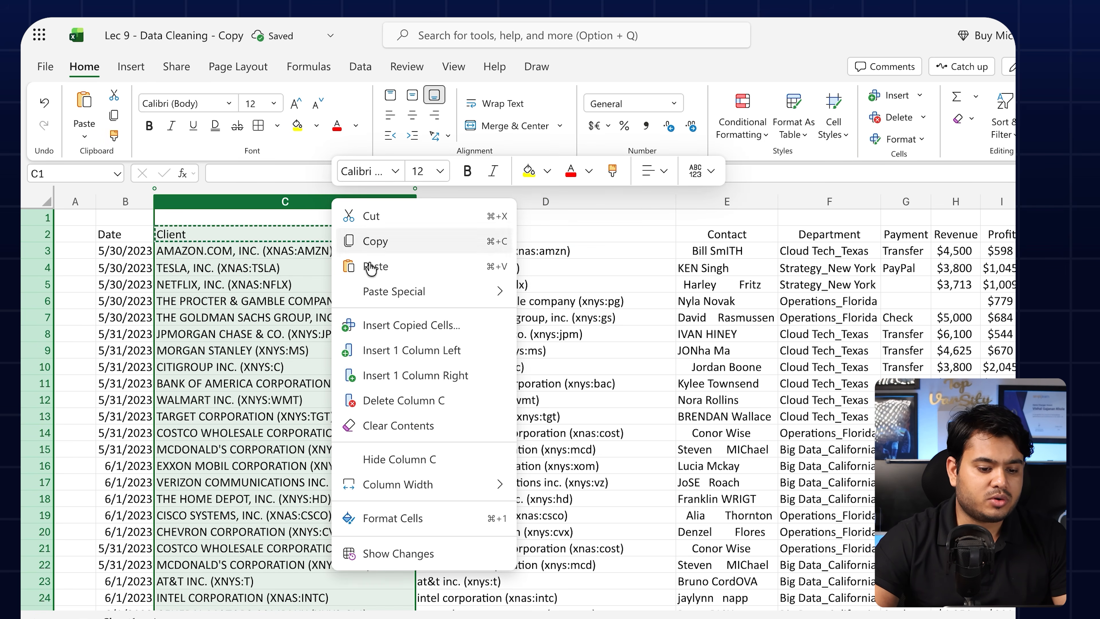
{"action": "left_click", "coordinate": [380, 400]}
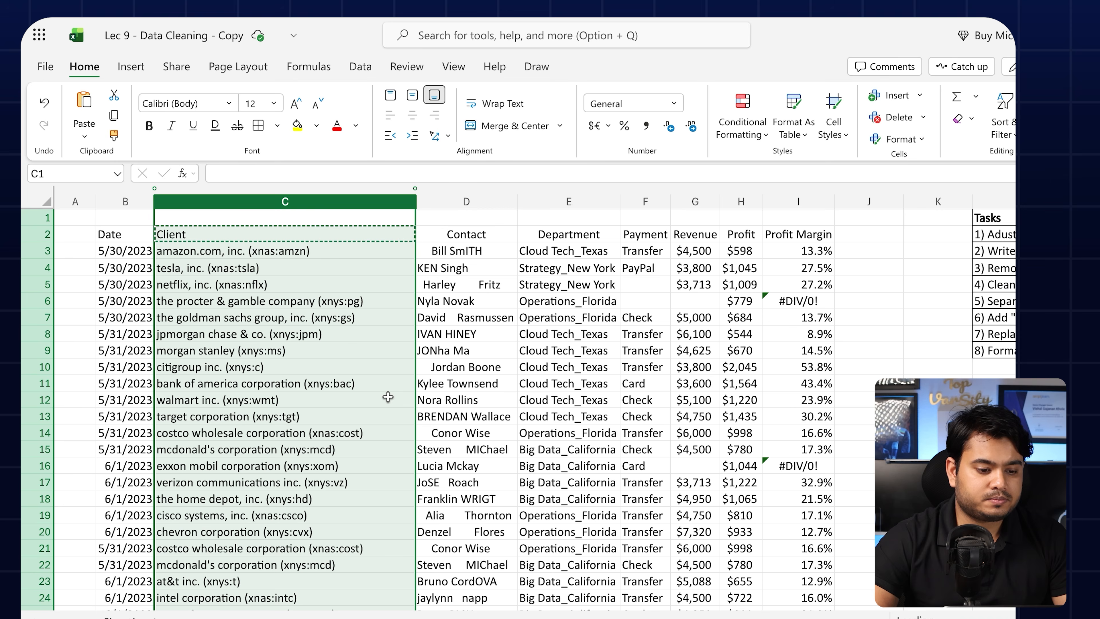
Step: Review the lower-case client names against the task tracker, and look up the third task about removing parentheses
{"action": "scroll", "coordinate": [377, 361], "scroll_direction": "right", "scroll_amount": 6}
{"action": "left_click", "coordinate": [499, 277]}
{"action": "left_click_drag", "start_coordinate": [505, 251], "coordinate": [658, 253]}
{"action": "scroll", "coordinate": [510, 288], "scroll_direction": "left", "scroll_amount": 5}
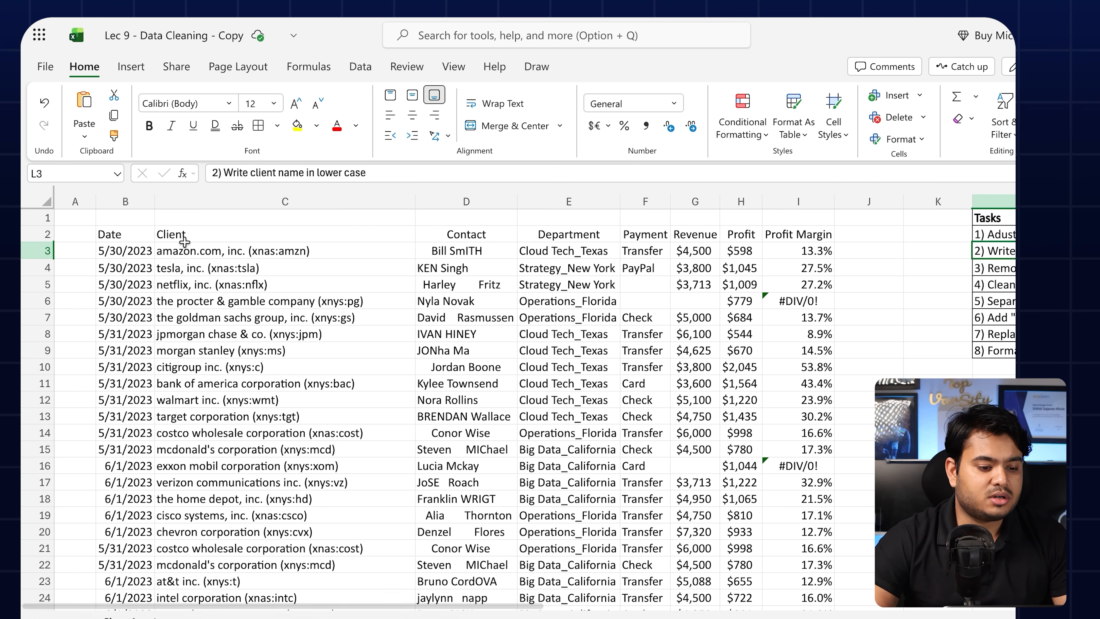
{"action": "left_click_drag", "start_coordinate": [255, 269], "coordinate": [288, 476]}
{"action": "scroll", "coordinate": [425, 426], "scroll_direction": "right", "scroll_amount": 6}
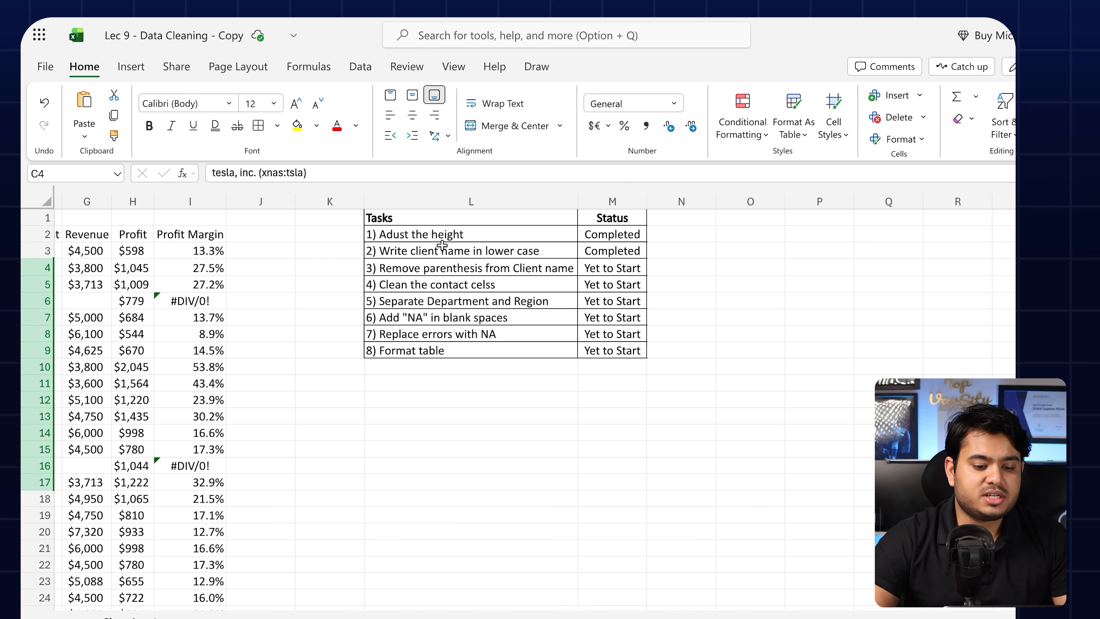
{"action": "left_click", "coordinate": [445, 264]}
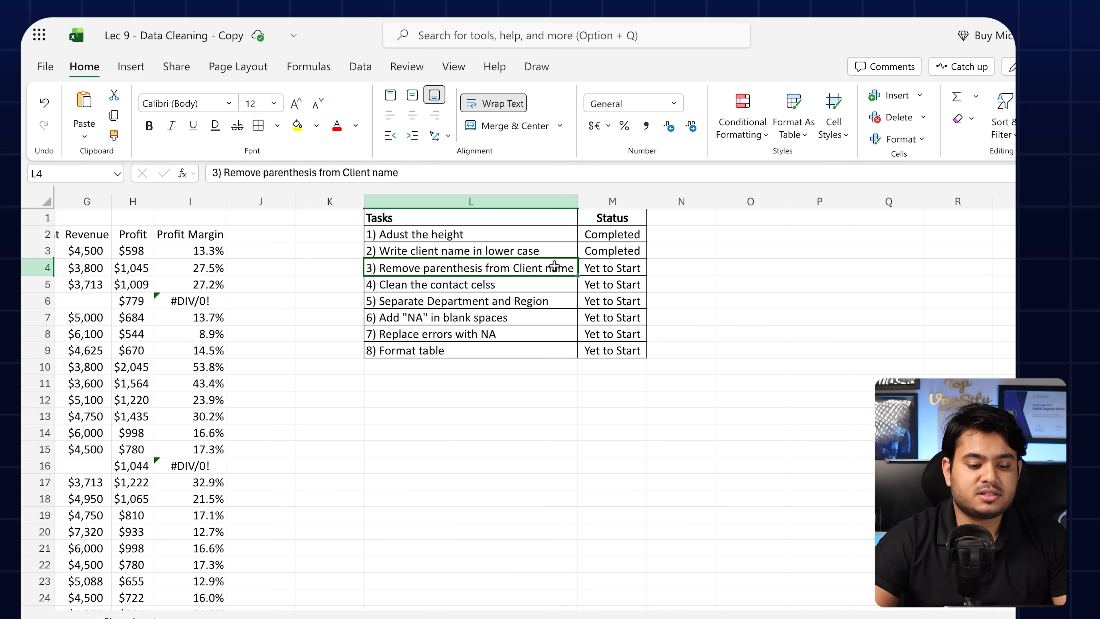
{"action": "left_click", "coordinate": [606, 269]}
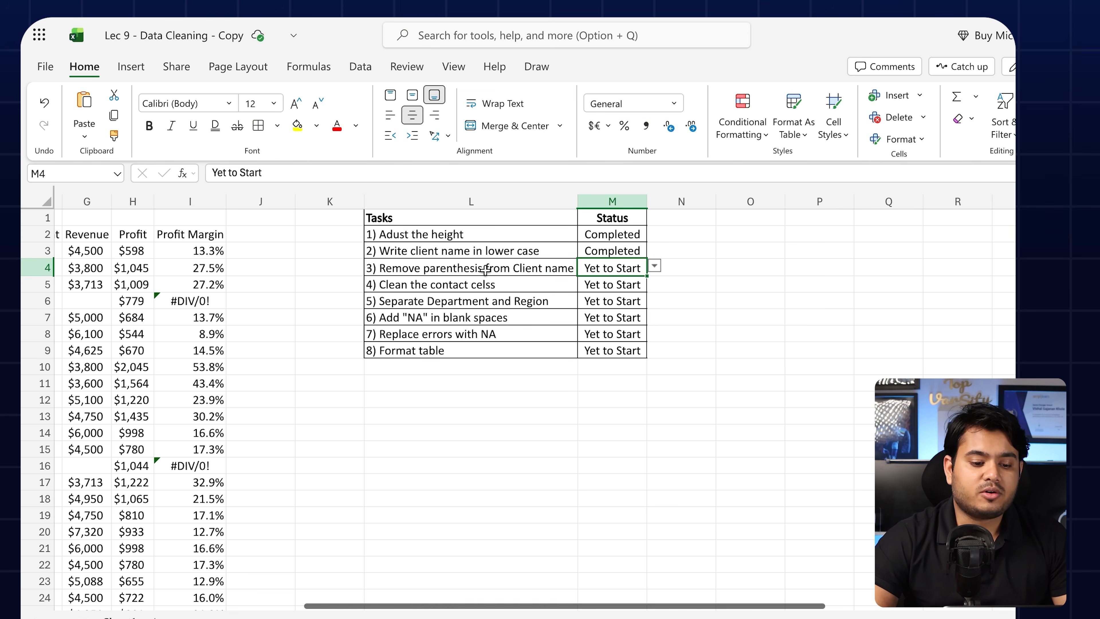
Step: Select all the client names in column C, from C3 down to the last entry in C33
{"action": "scroll", "coordinate": [264, 249], "scroll_direction": "left", "scroll_amount": 6}
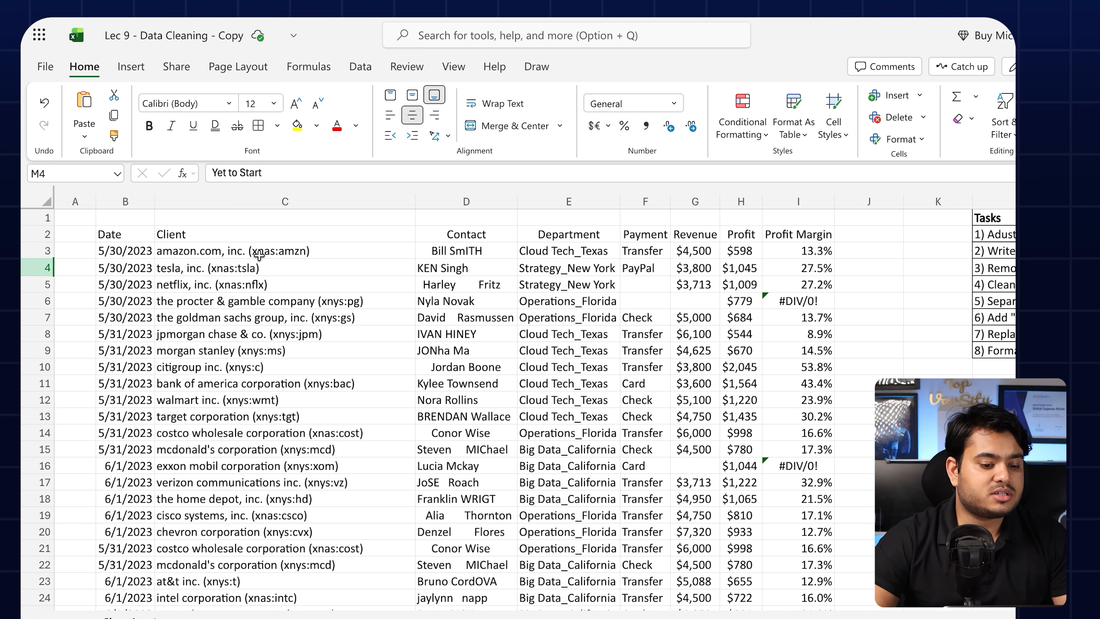
{"action": "left_click", "coordinate": [290, 236]}
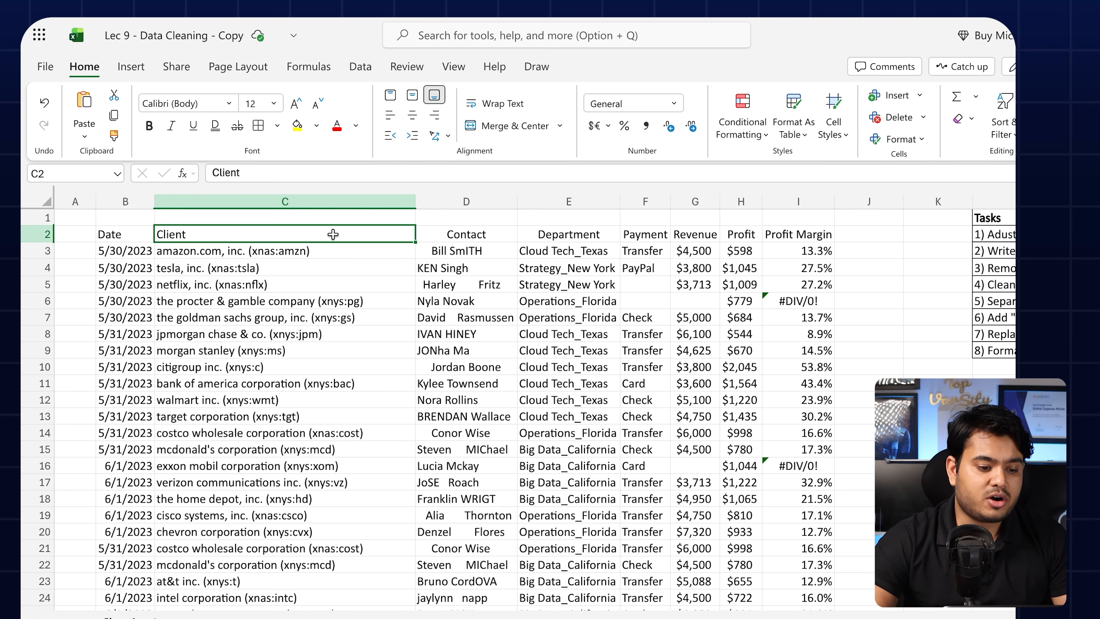
{"action": "left_click", "coordinate": [332, 250]}
{"action": "scroll", "coordinate": [332, 251], "scroll_direction": "down", "scroll_amount": 3}
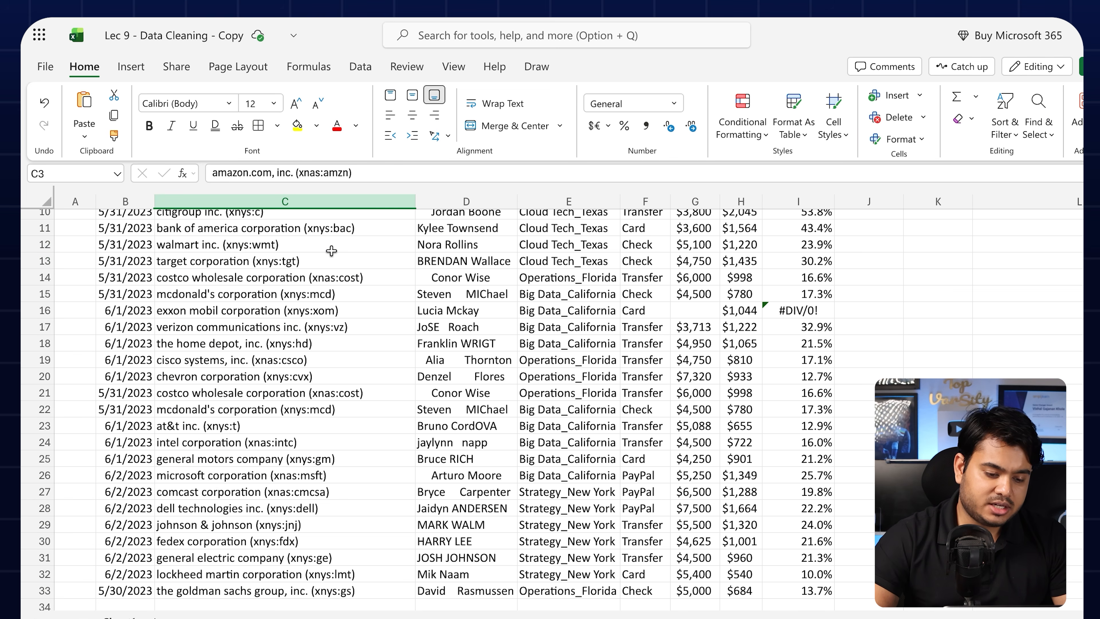
{"action": "key", "text": "ctrl+shift+Down"}
{"action": "scroll", "coordinate": [379, 256], "scroll_direction": "up", "scroll_amount": 3}
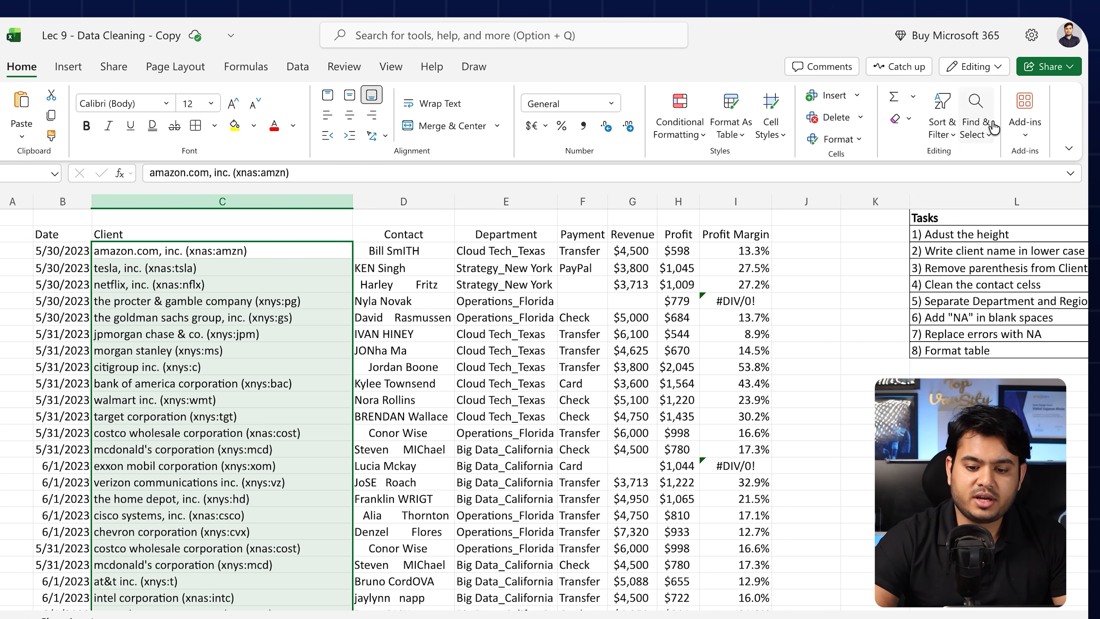
Step: Open Find and Replace for the selected client names, move it off column C, and show its replace options
{"action": "left_click", "coordinate": [977, 120]}
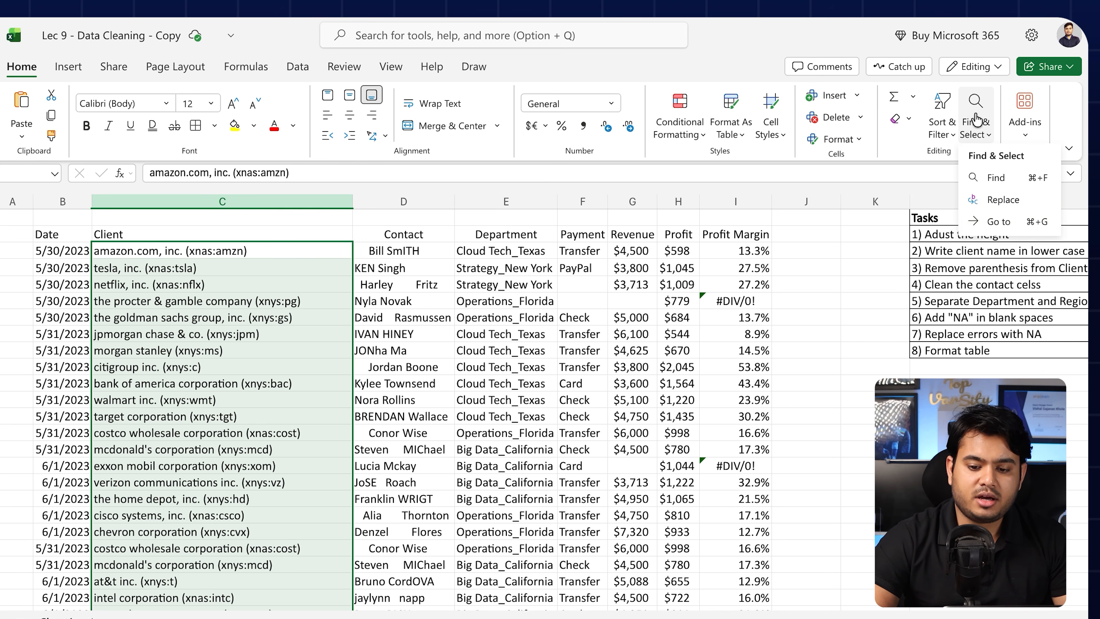
{"action": "left_click", "coordinate": [998, 202]}
{"action": "left_click", "coordinate": [683, 206]}
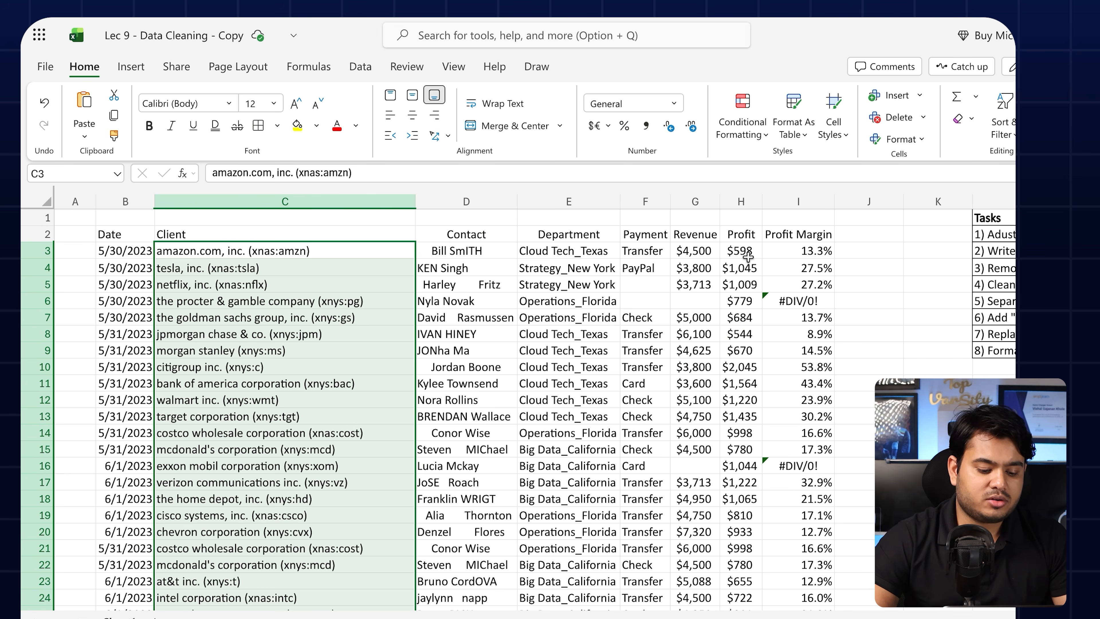
{"action": "key", "text": "super+f"}
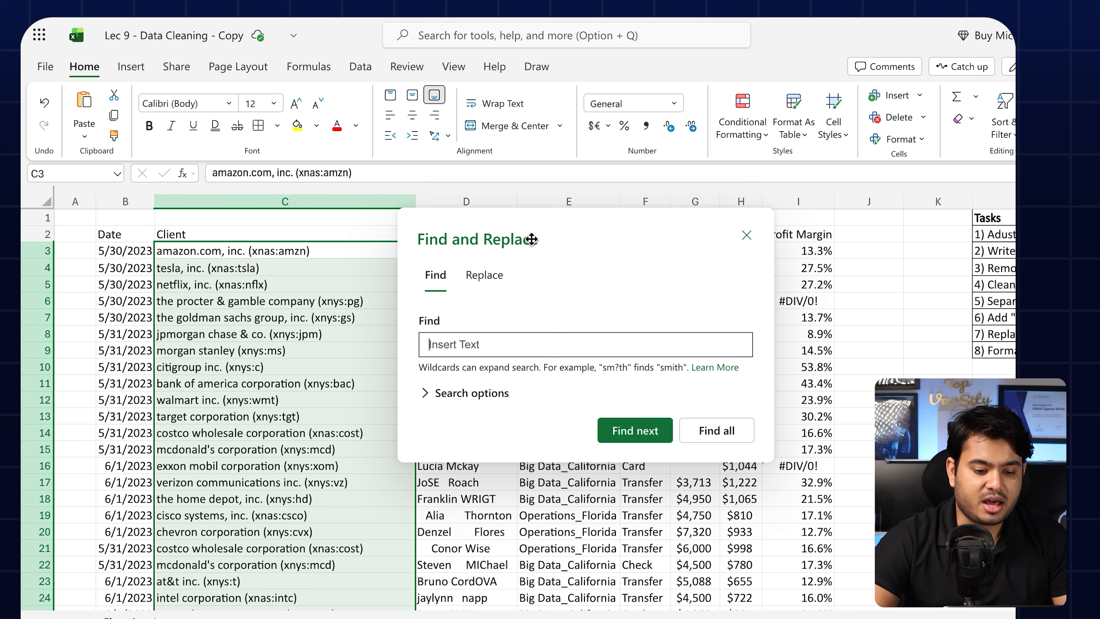
{"action": "left_click_drag", "start_coordinate": [505, 228], "coordinate": [628, 154]}
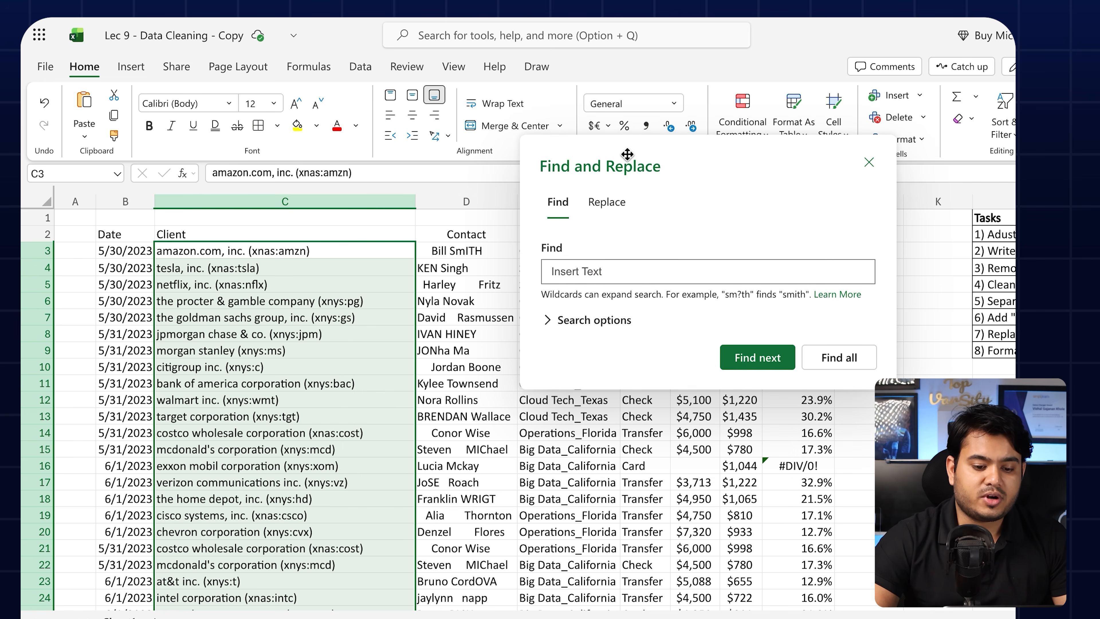
{"action": "left_click", "coordinate": [606, 202]}
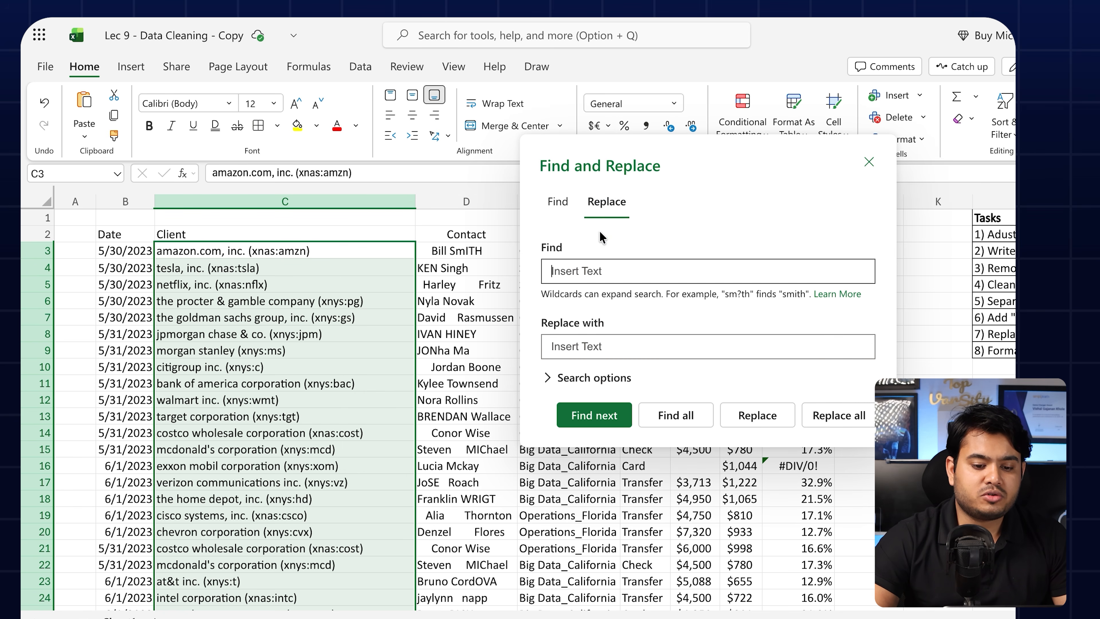
{"action": "left_click", "coordinate": [558, 201]}
{"action": "left_click", "coordinate": [620, 202]}
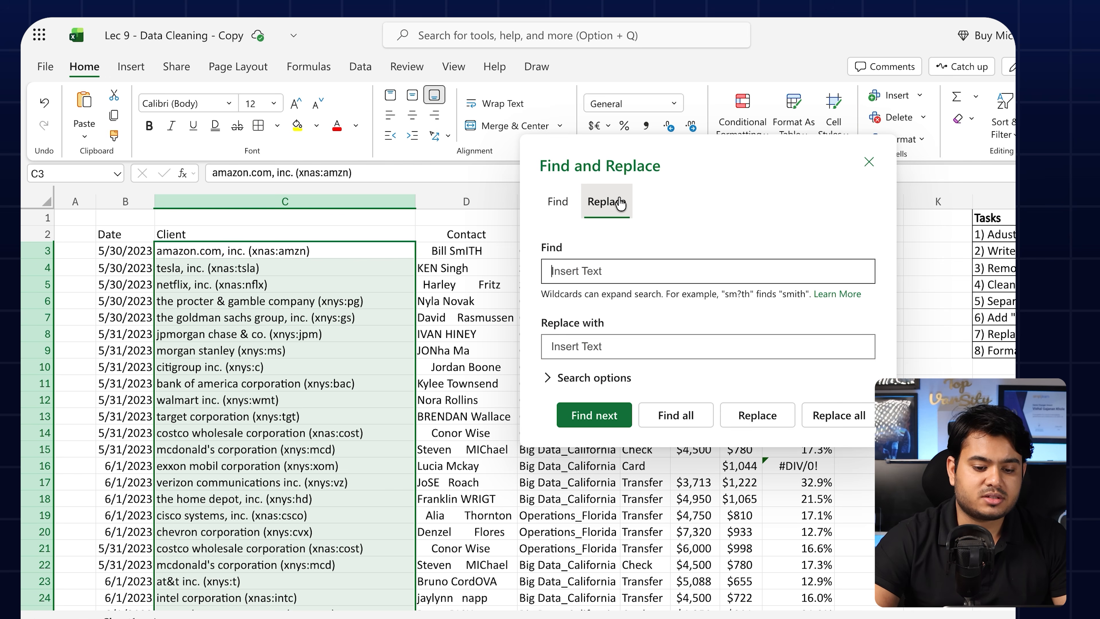
{"action": "left_click", "coordinate": [558, 201]}
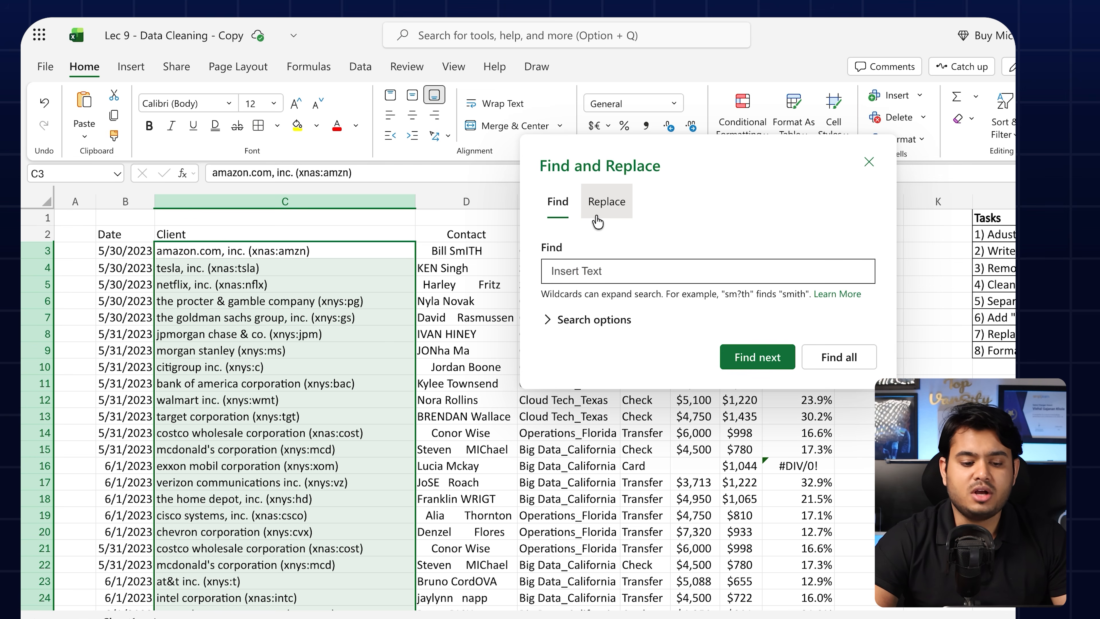
{"action": "left_click", "coordinate": [600, 202]}
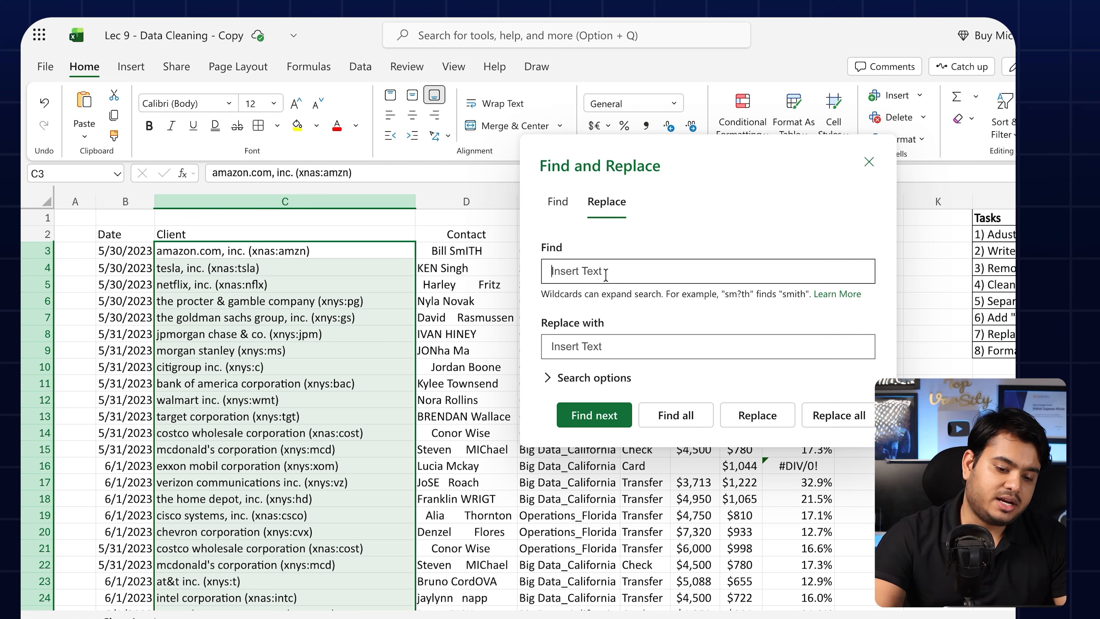
Step: Set the wildcard pattern (*) as the text to find in the selected client names
{"action": "type", "text": "("}
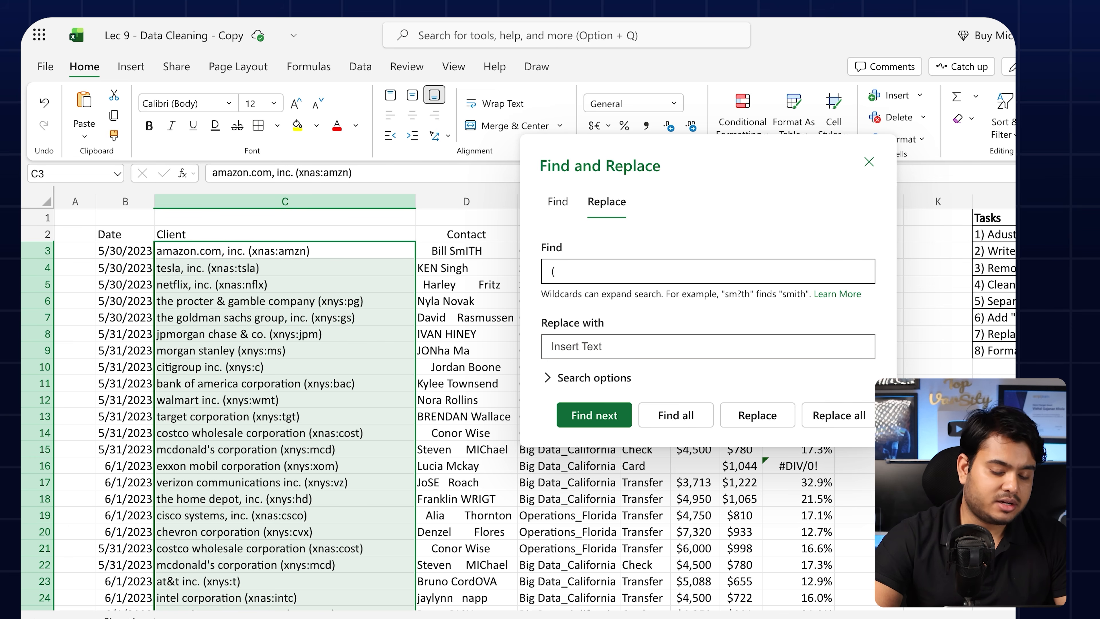
{"action": "type", "text": "*"}
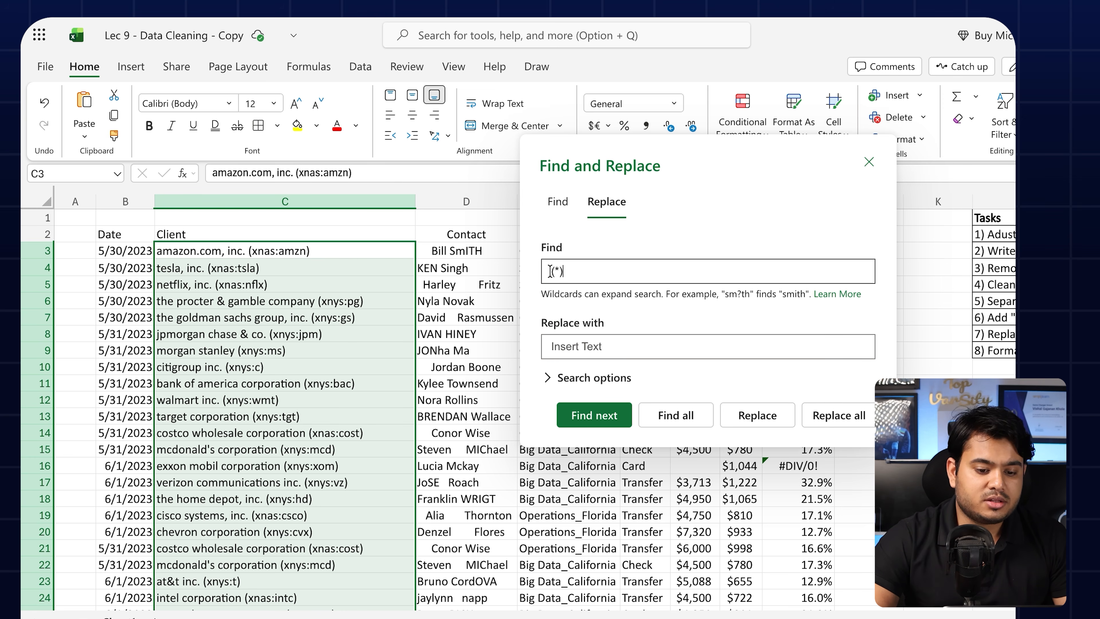
{"action": "type", "text": ")"}
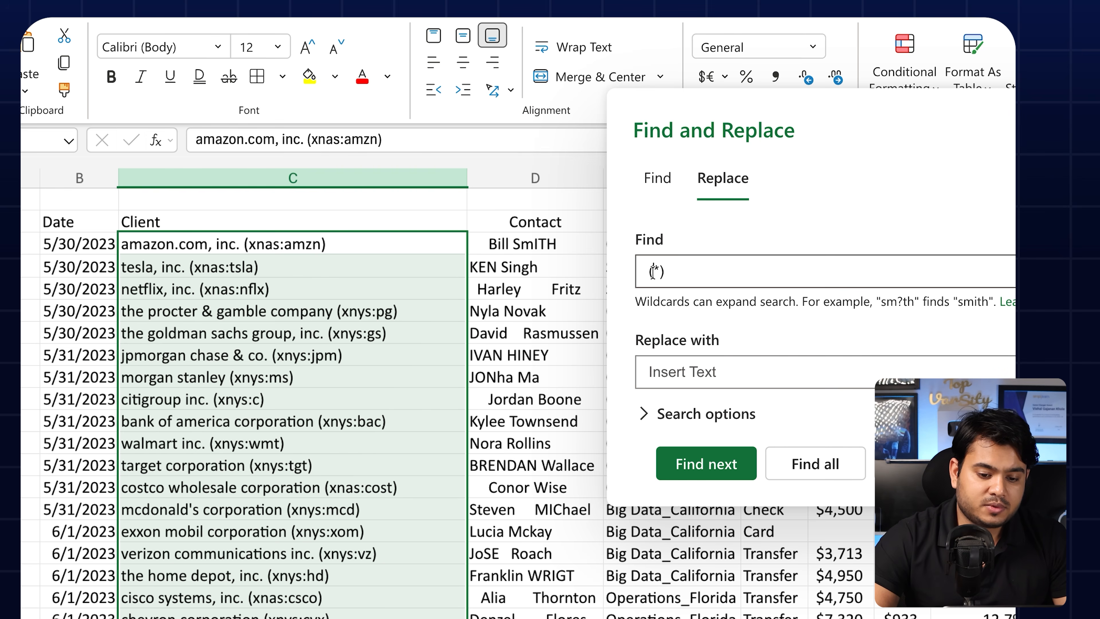
{"action": "left_click", "coordinate": [674, 270]}
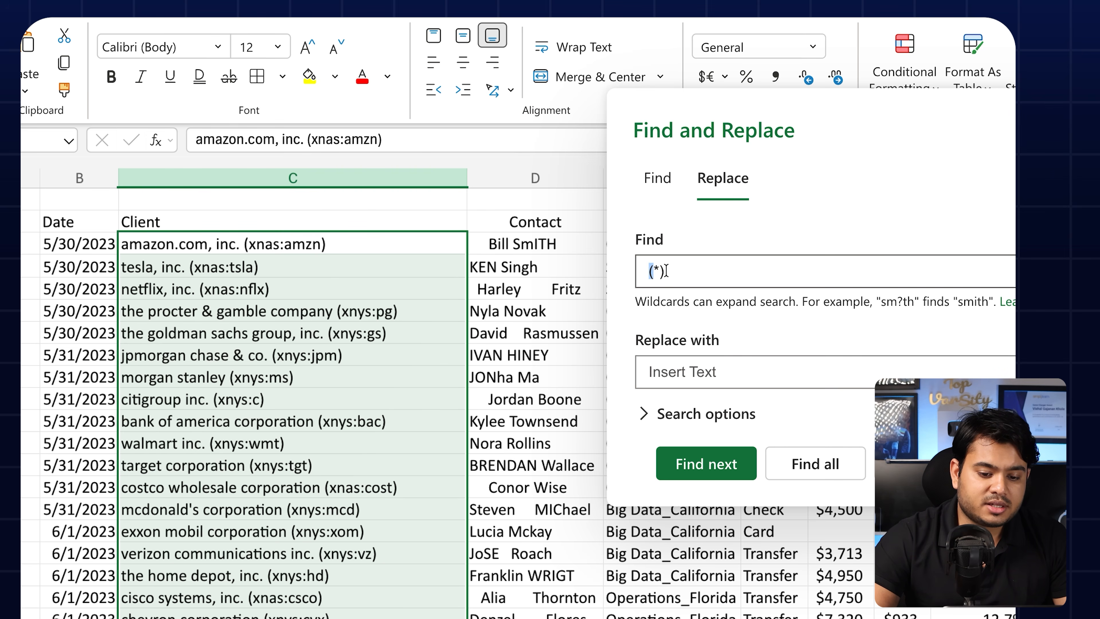
{"action": "left_click_drag", "start_coordinate": [637, 271], "coordinate": [679, 272]}
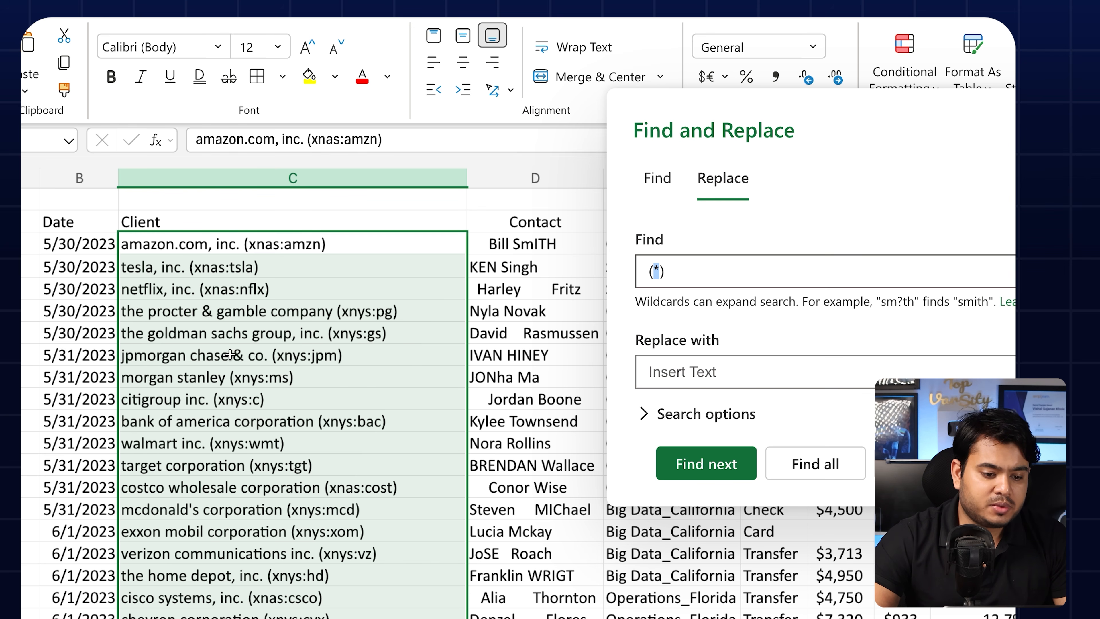
Step: Replace all bracketed ticker codes in the selected client names with 100 as a trial
{"action": "scroll", "coordinate": [231, 355], "scroll_direction": "down", "scroll_amount": 3}
{"action": "scroll", "coordinate": [245, 321], "scroll_direction": "up", "scroll_amount": 3}
{"action": "scroll", "coordinate": [255, 338], "scroll_direction": "up", "scroll_amount": 5}
{"action": "scroll", "coordinate": [258, 338], "scroll_direction": "left", "scroll_amount": 3}
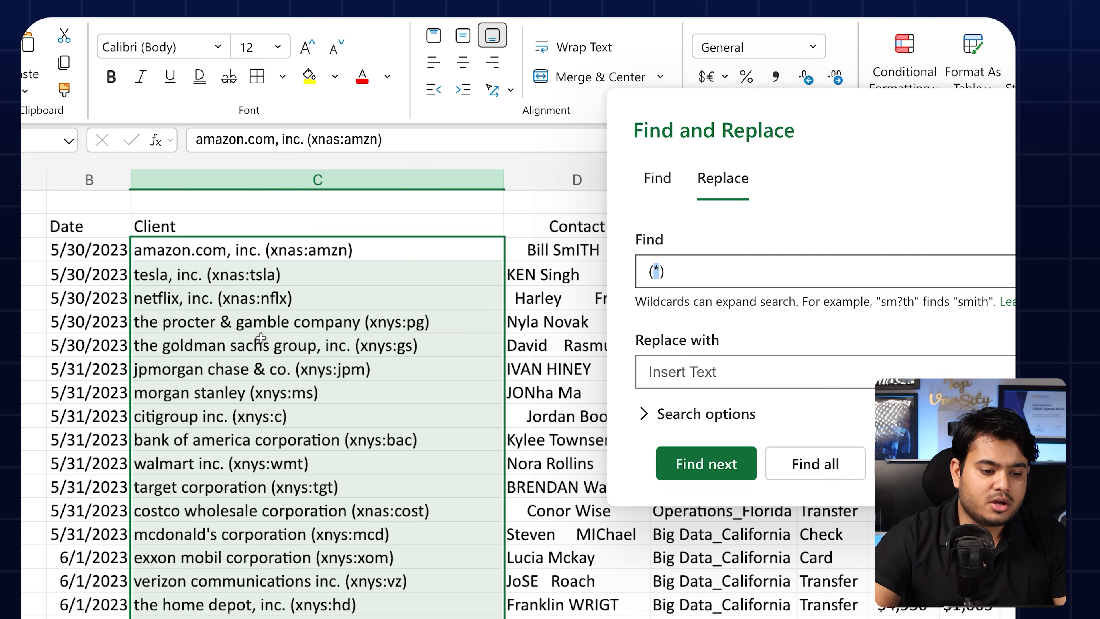
{"action": "left_click", "coordinate": [778, 367]}
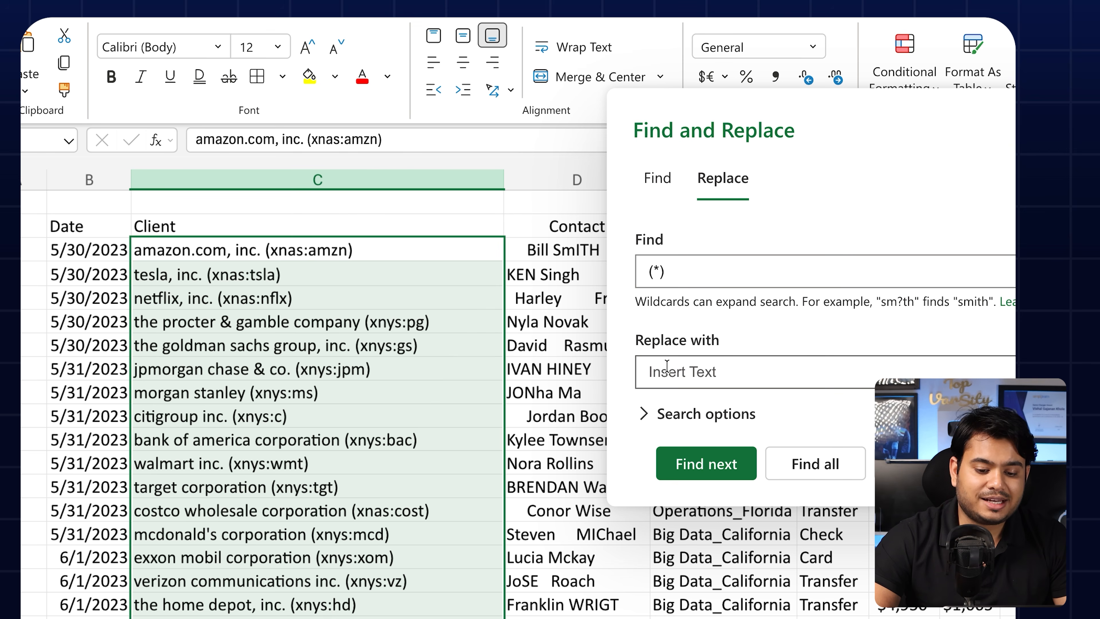
{"action": "type", "text": "100"}
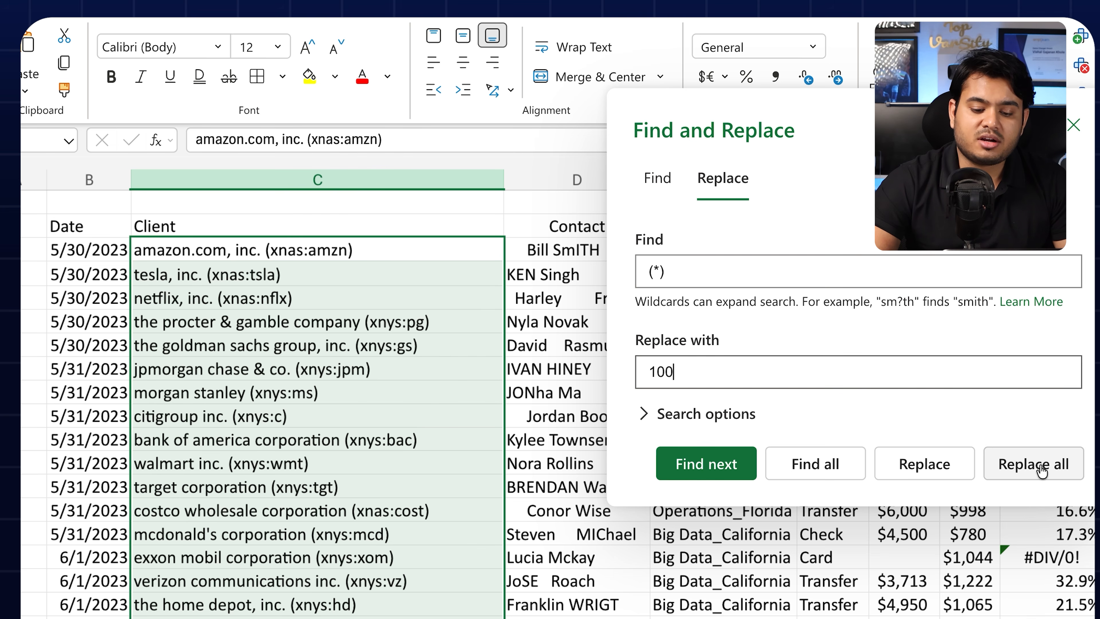
{"action": "left_click", "coordinate": [1048, 458]}
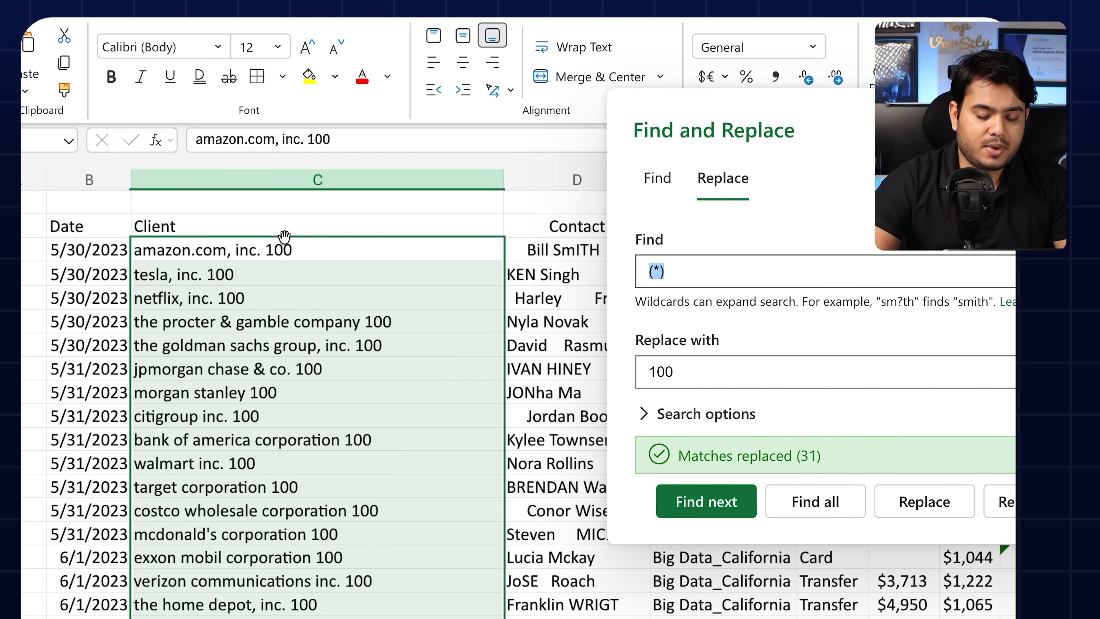
Step: Clear the replacement text and the search pattern in Find and Replace
{"action": "key", "text": "Tab"}
{"action": "key", "text": "BackSpace"}
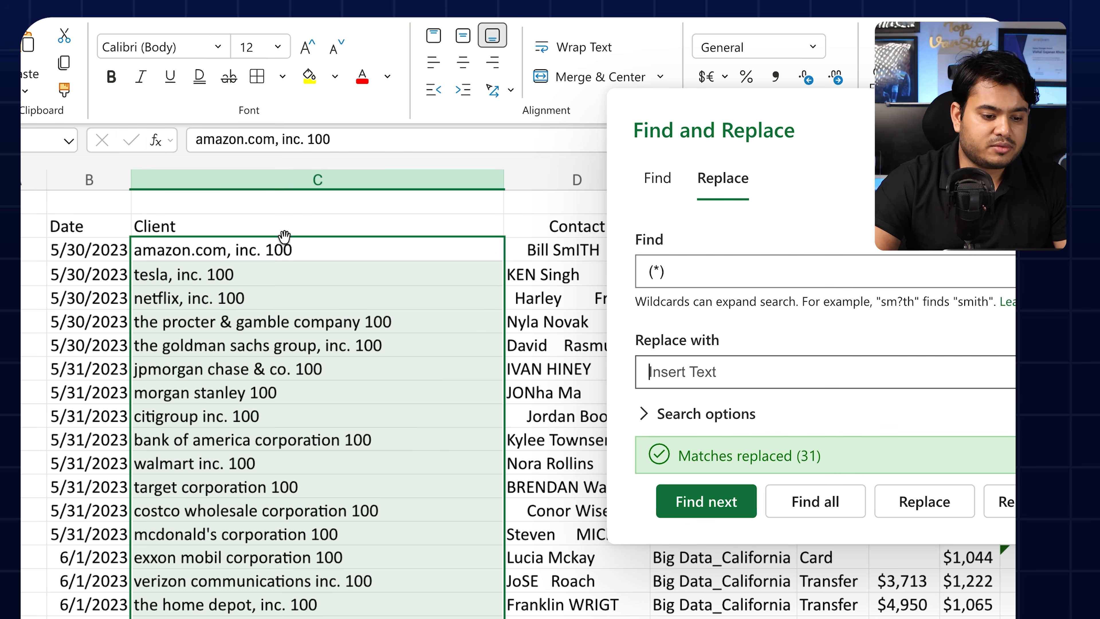
{"action": "key", "text": "shift+Tab"}
{"action": "key", "text": "BackSpace"}
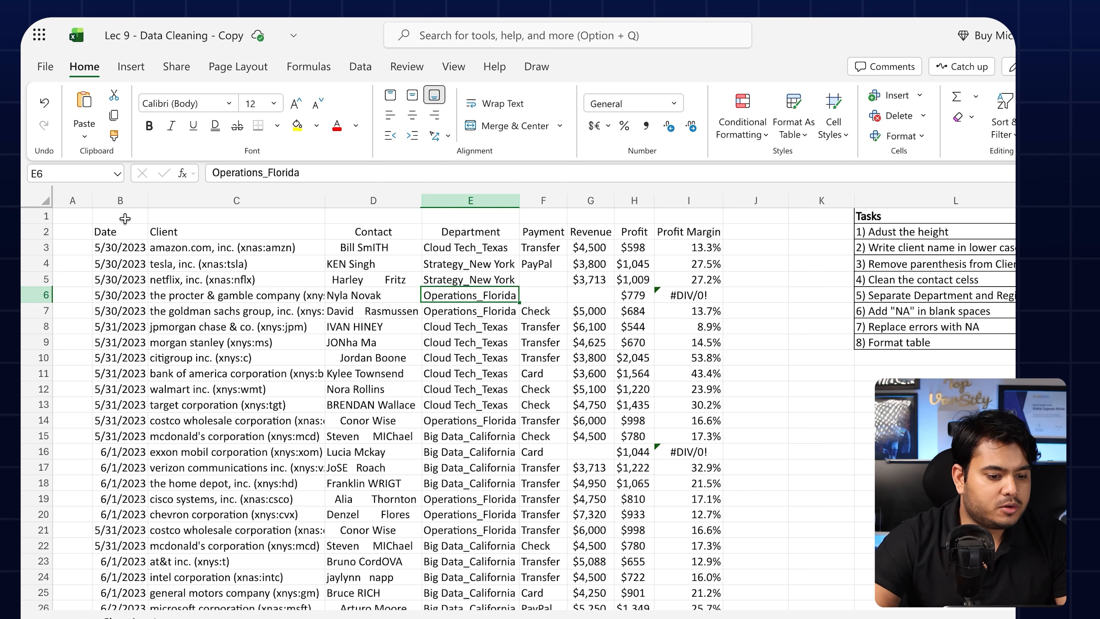
Step: Remove the bracketed ticker codes from client names C3:C33 by replacing all matches of (*) with nothing
{"action": "key", "text": "super+f"}
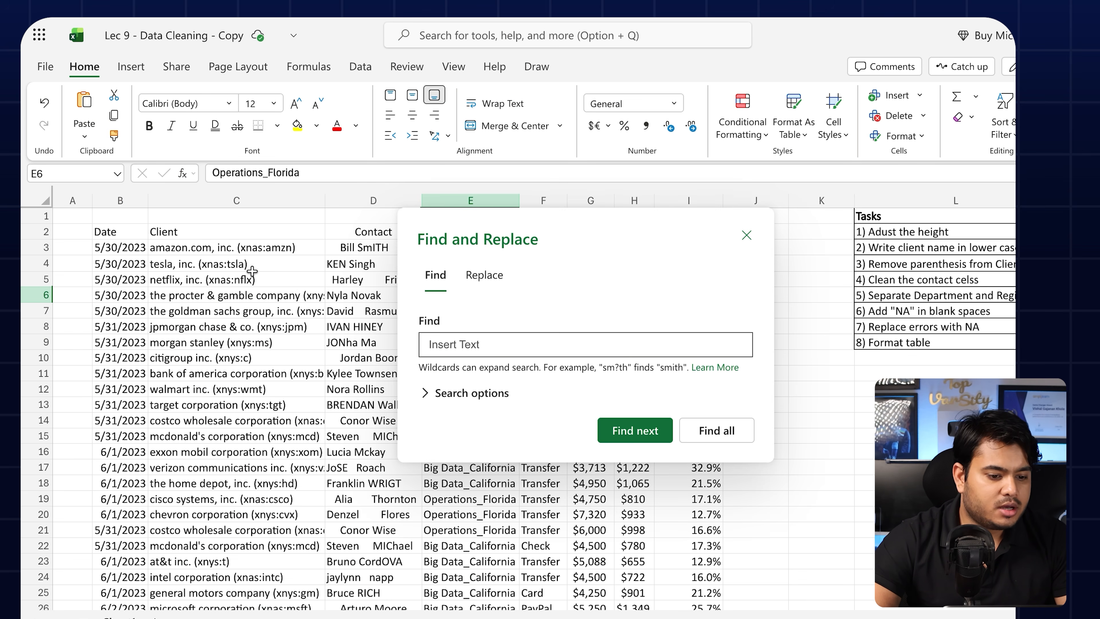
{"action": "left_click", "coordinate": [204, 247]}
{"action": "key", "text": "ctrl+shift+Down"}
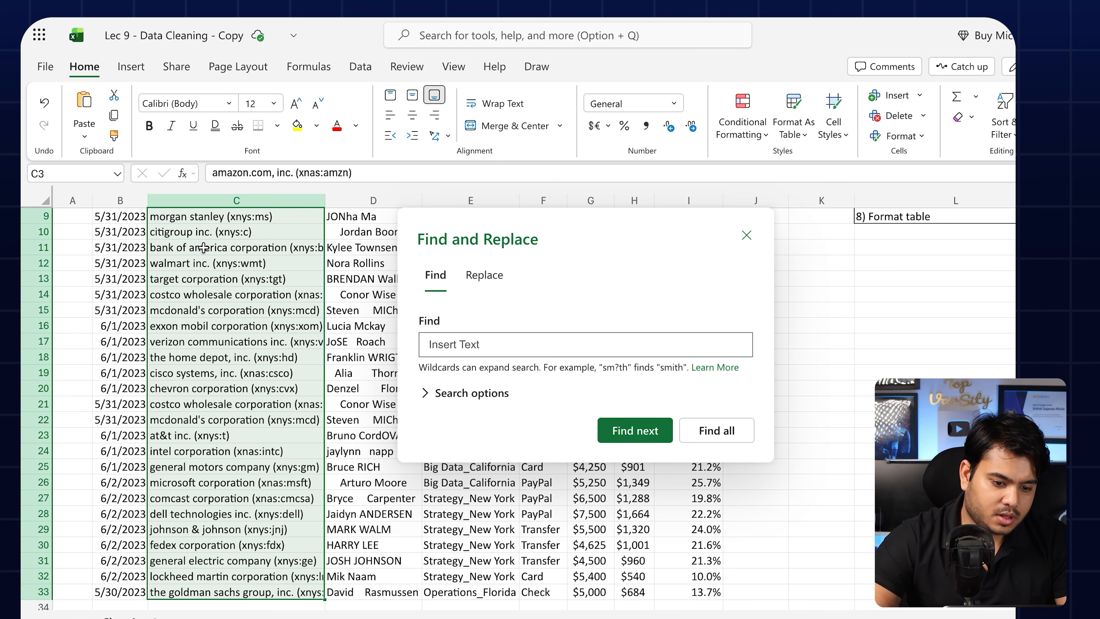
{"action": "scroll", "coordinate": [206, 243], "scroll_direction": "up", "scroll_amount": 3}
{"action": "left_click", "coordinate": [487, 277]}
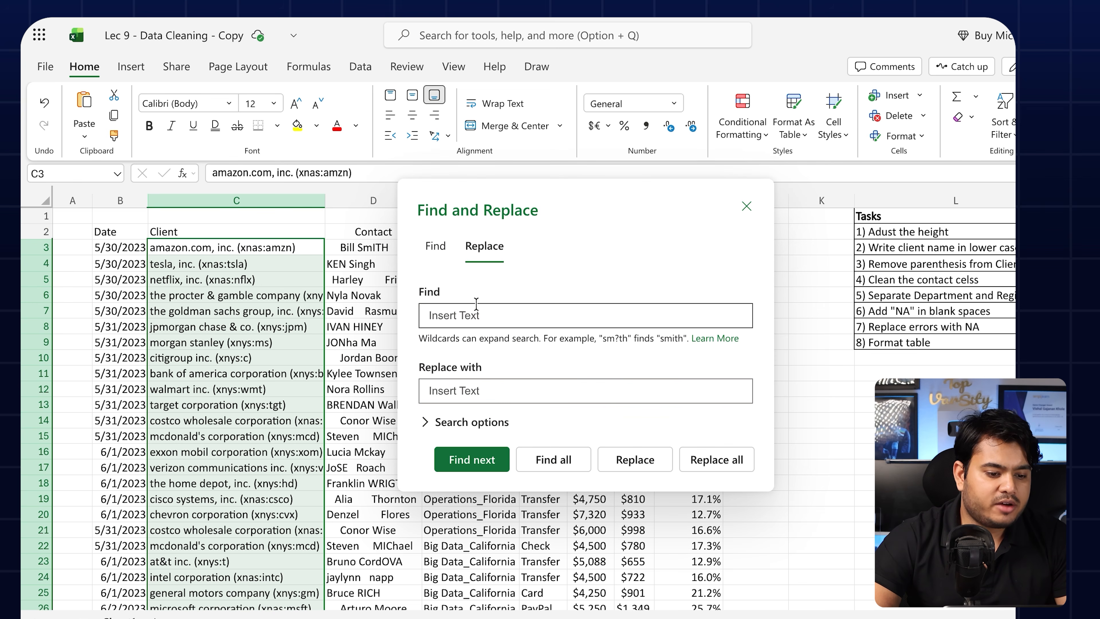
{"action": "type", "text": "(*"}
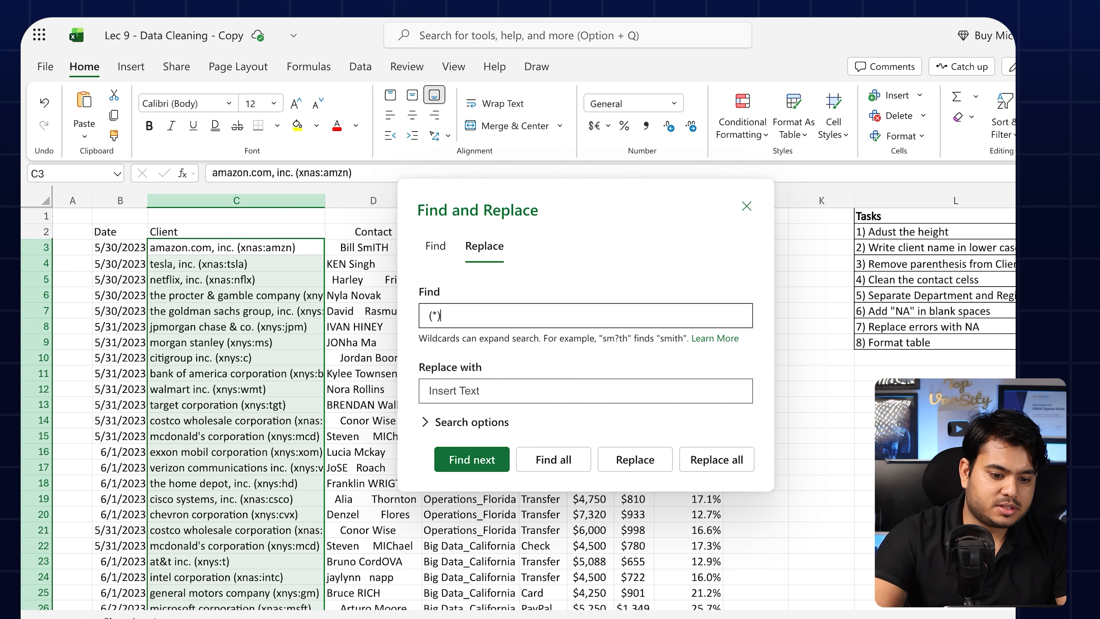
{"action": "left_click", "coordinate": [472, 395]}
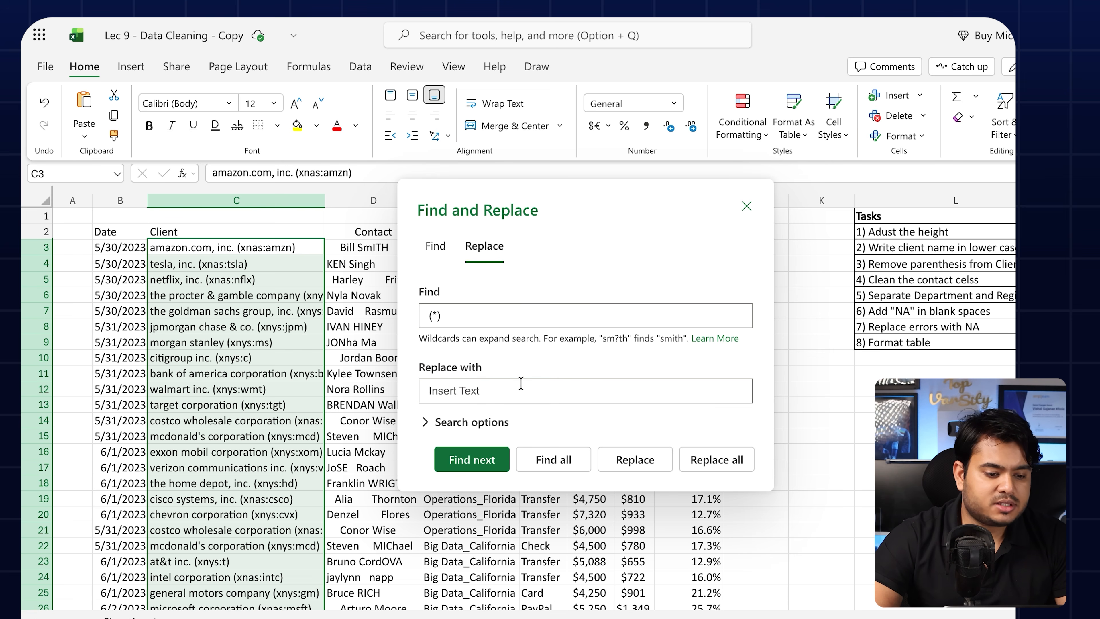
{"action": "left_click", "coordinate": [716, 455]}
{"action": "left_click", "coordinate": [749, 184]}
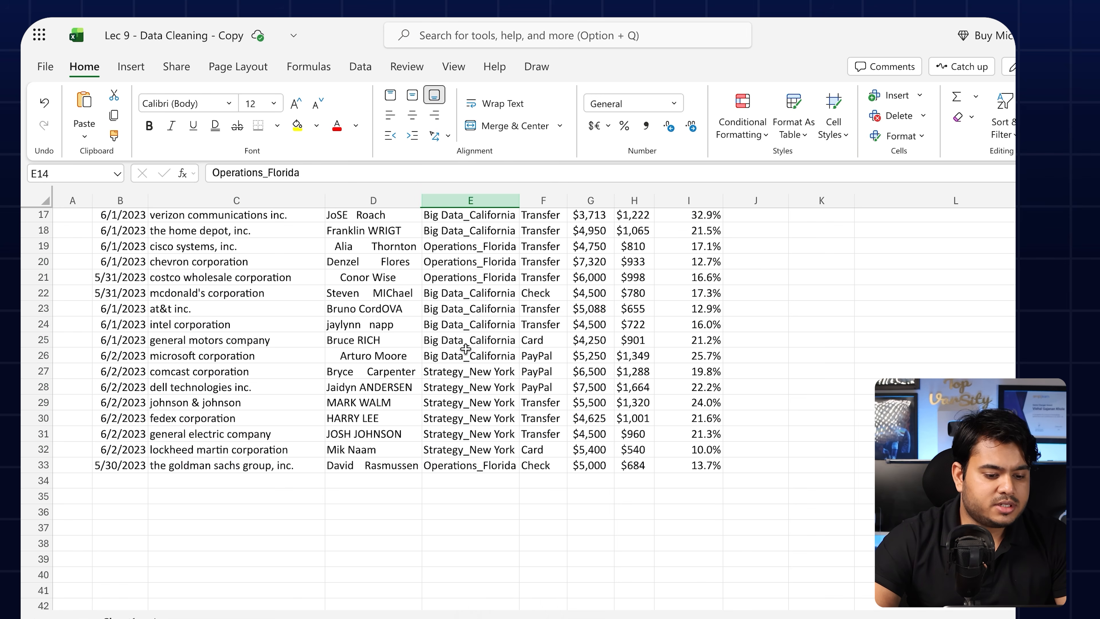
{"action": "scroll", "coordinate": [466, 349], "scroll_direction": "up", "scroll_amount": 5}
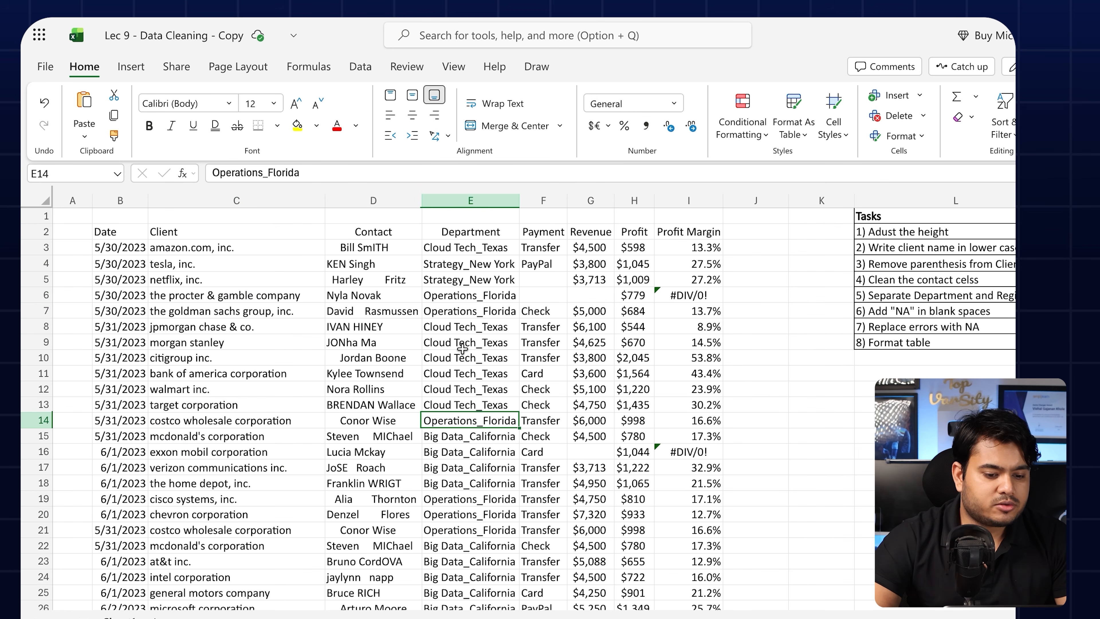
Step: Set the status of task 3, Remove parenthesis from Client name, to Completed in the task tracker
{"action": "scroll", "coordinate": [890, 309], "scroll_direction": "right", "scroll_amount": 1}
{"action": "scroll", "coordinate": [891, 310], "scroll_direction": "right", "scroll_amount": 3}
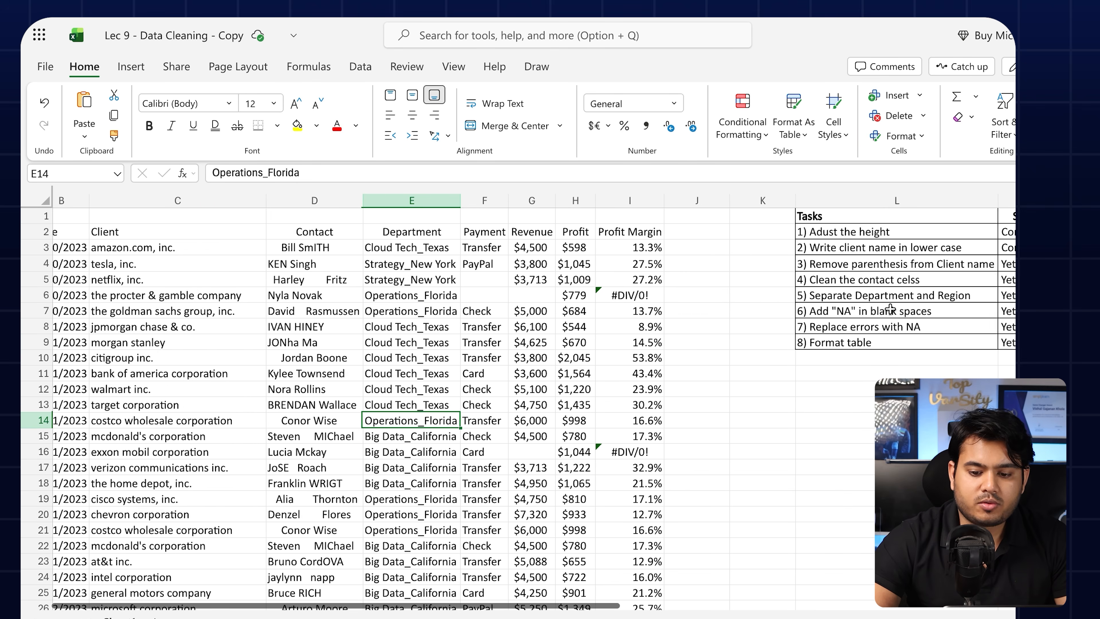
{"action": "left_click_drag", "start_coordinate": [661, 268], "coordinate": [845, 269]}
{"action": "left_click", "coordinate": [846, 266]}
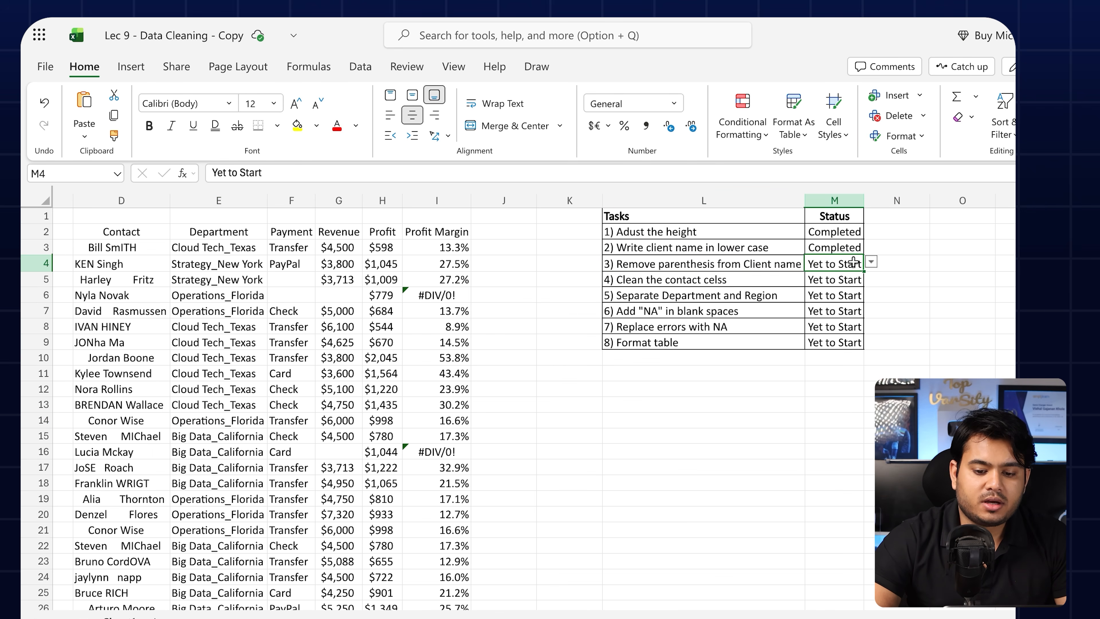
{"action": "left_click", "coordinate": [871, 262]}
{"action": "left_click", "coordinate": [830, 282]}
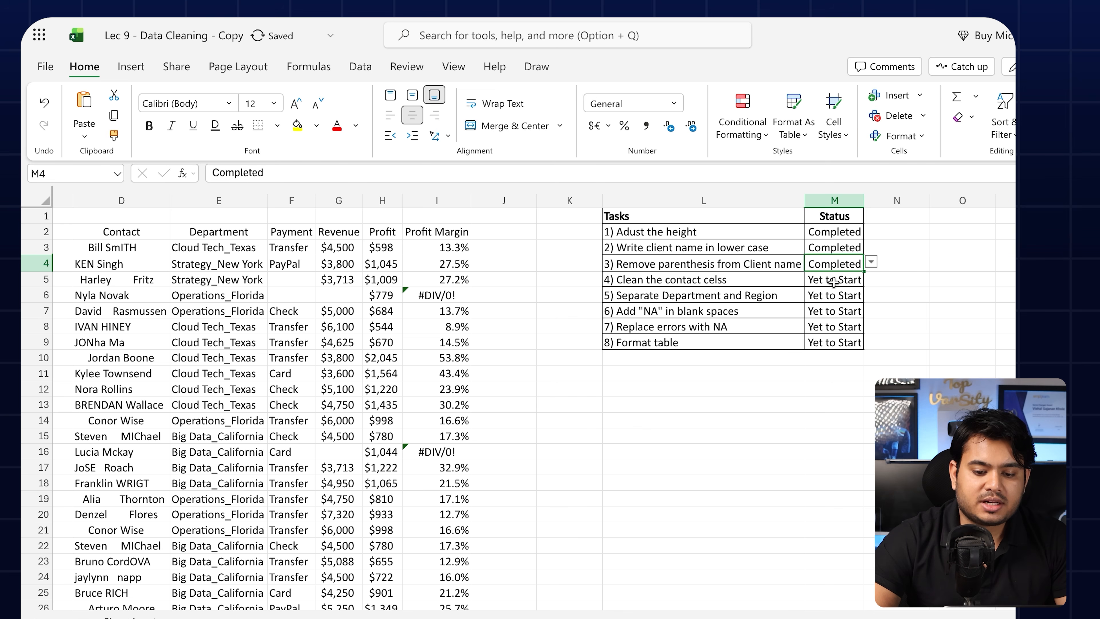
Step: Fill the three completed task rows, L2:M4, in the task tracker with the lightest green theme color
{"action": "left_click_drag", "start_coordinate": [840, 263], "coordinate": [618, 232]}
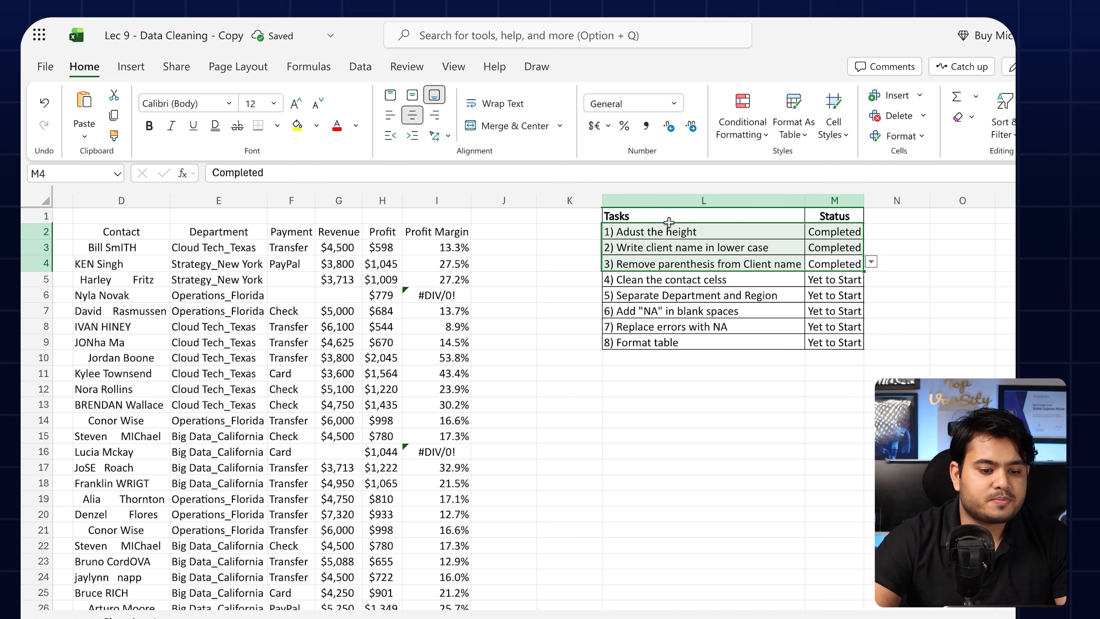
{"action": "left_click", "coordinate": [318, 126]}
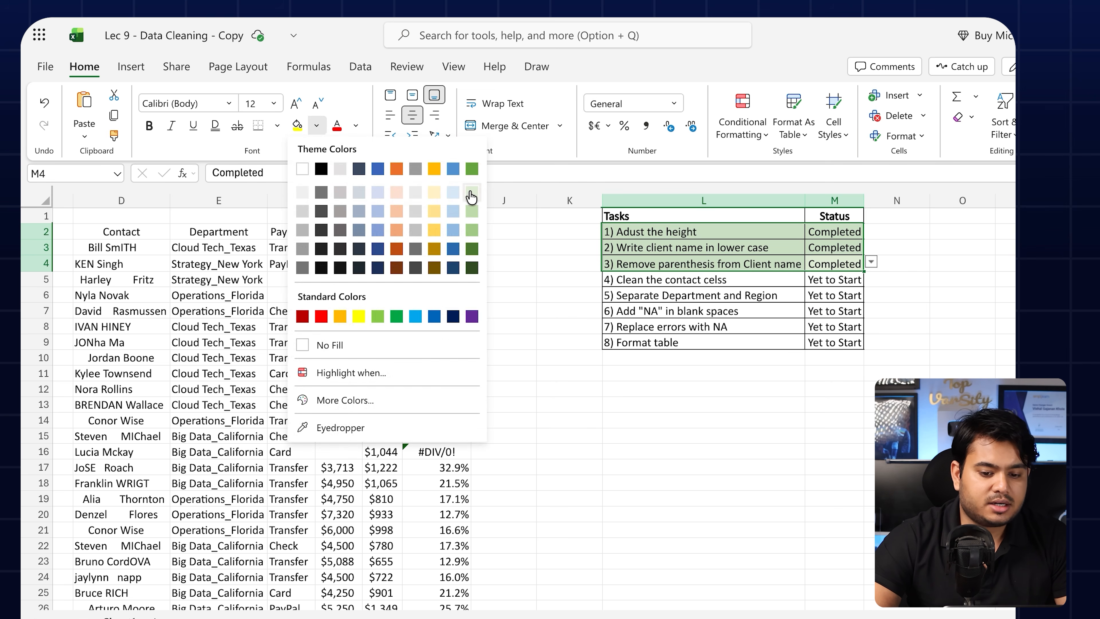
{"action": "left_click", "coordinate": [470, 193]}
{"action": "left_click", "coordinate": [678, 309]}
Step: Insert one blank column directly to the right of the Contact column for task 4, cleaning the contact cells
{"action": "left_click_drag", "start_coordinate": [678, 280], "coordinate": [847, 273]}
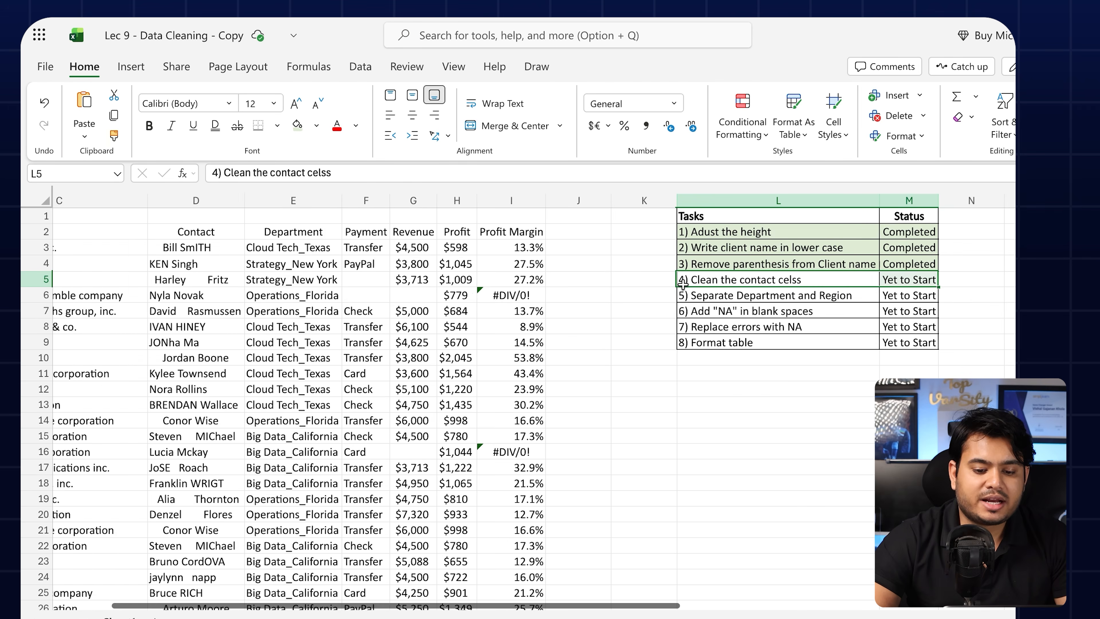
{"action": "scroll", "coordinate": [683, 284], "scroll_direction": "left", "scroll_amount": 5}
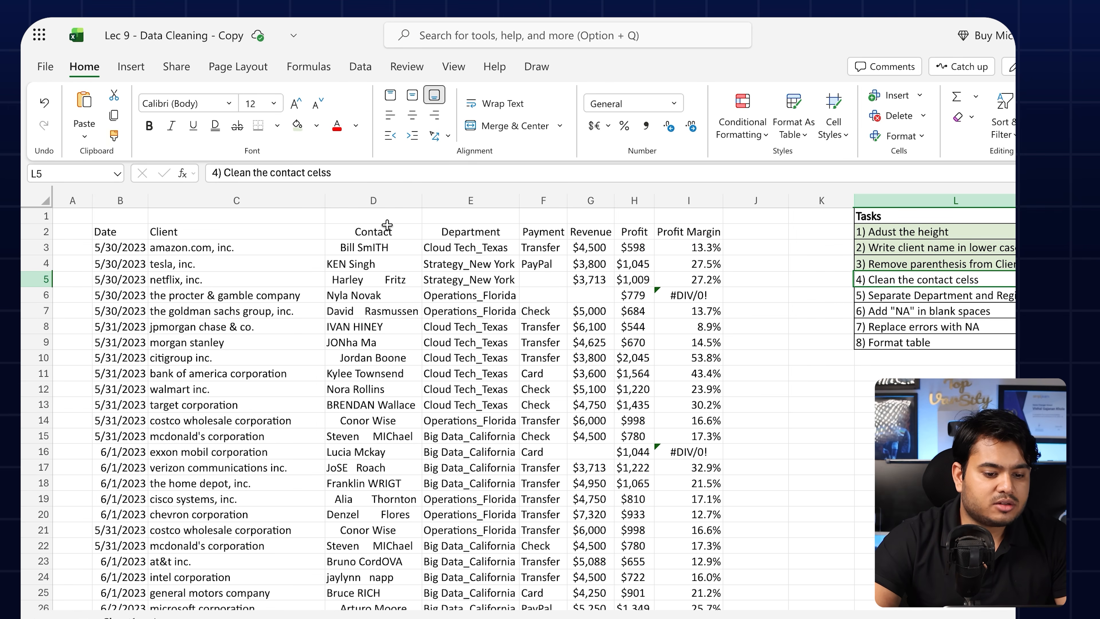
{"action": "left_click", "coordinate": [385, 196]}
{"action": "right_click", "coordinate": [386, 197]}
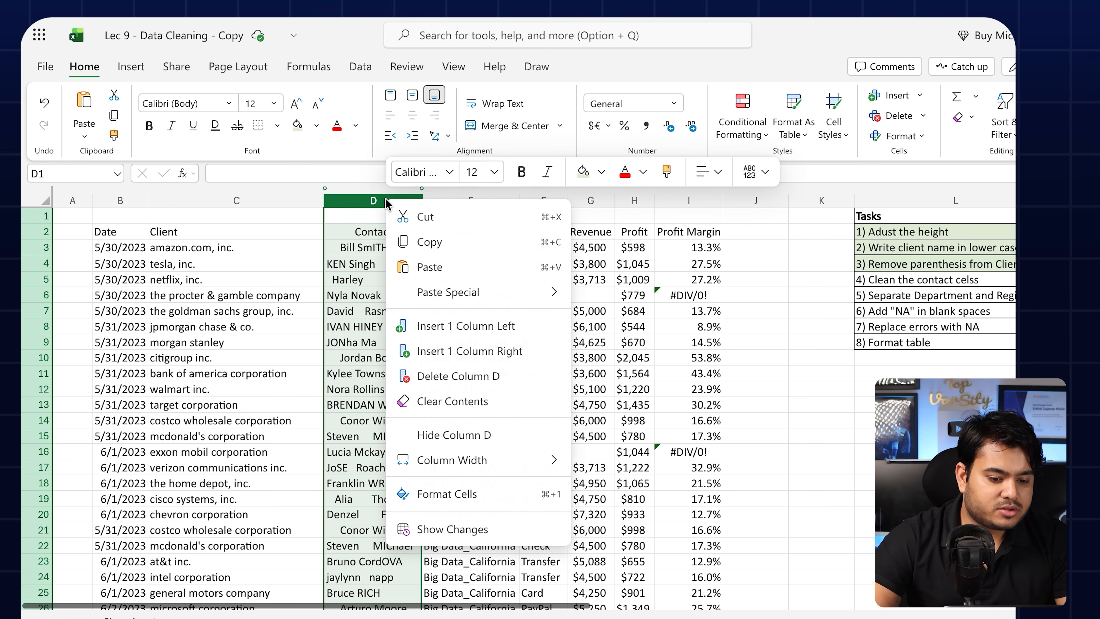
{"action": "left_click", "coordinate": [477, 353]}
Step: Examine the contact names in D3 and D5 for extra spaces before and between the words
{"action": "left_click_drag", "start_coordinate": [369, 261], "coordinate": [377, 419]}
{"action": "left_click", "coordinate": [376, 418]}
{"action": "scroll", "coordinate": [379, 416], "scroll_direction": "up", "scroll_amount": 1}
{"action": "scroll", "coordinate": [378, 416], "scroll_direction": "up", "scroll_amount": 1}
{"action": "left_click", "coordinate": [360, 247]}
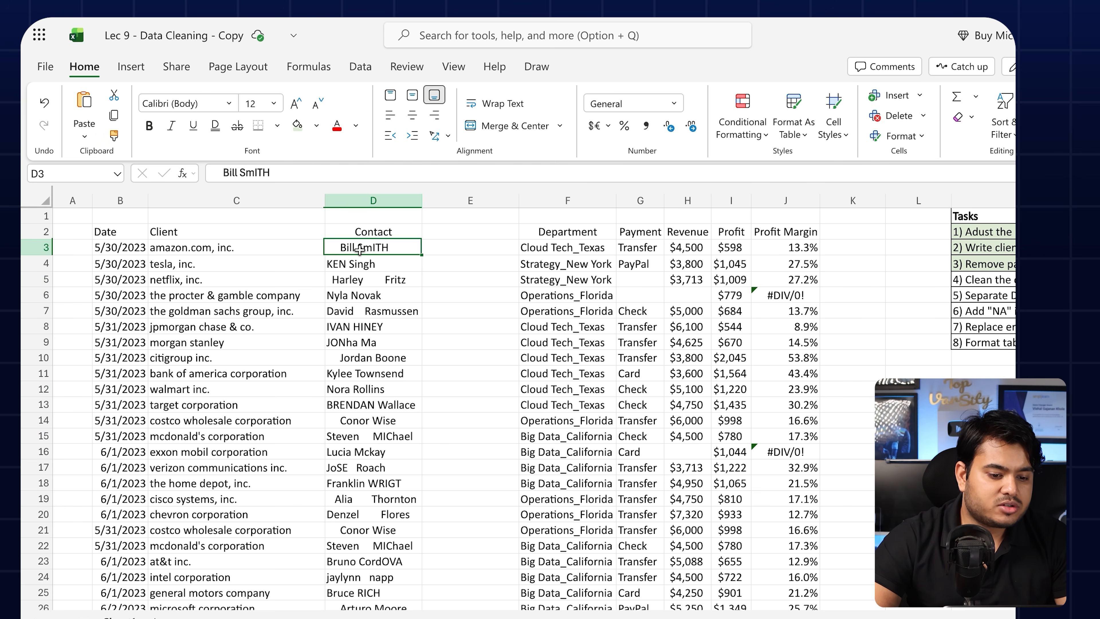
{"action": "key", "text": "F2"}
{"action": "left_click_drag", "start_coordinate": [340, 247], "coordinate": [320, 245]}
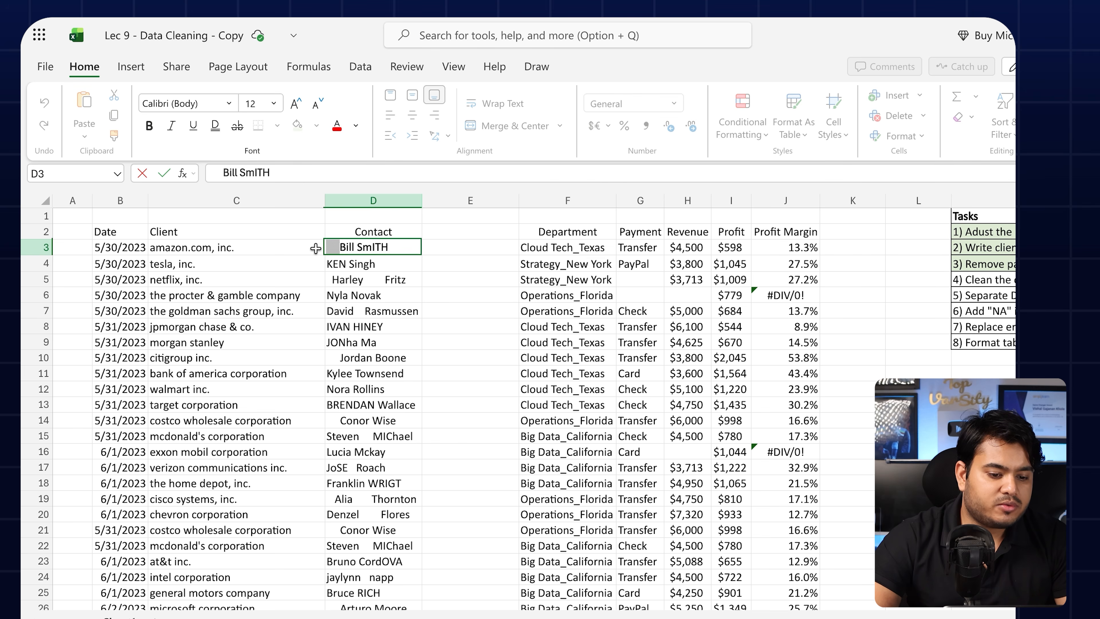
{"action": "left_click", "coordinate": [342, 282]}
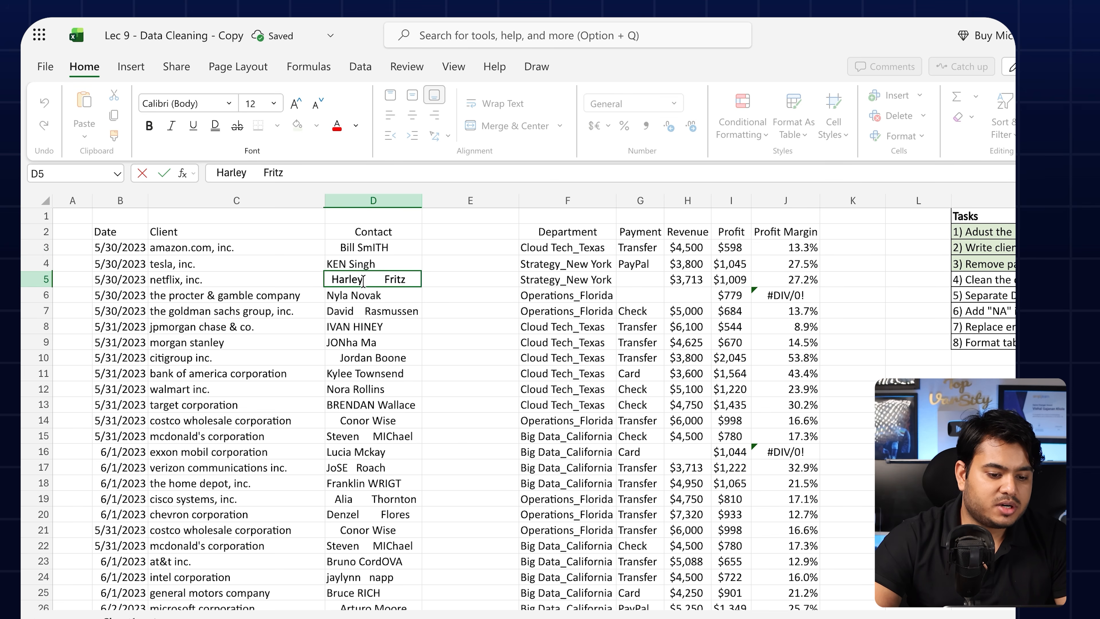
{"action": "left_click_drag", "start_coordinate": [381, 280], "coordinate": [361, 280]}
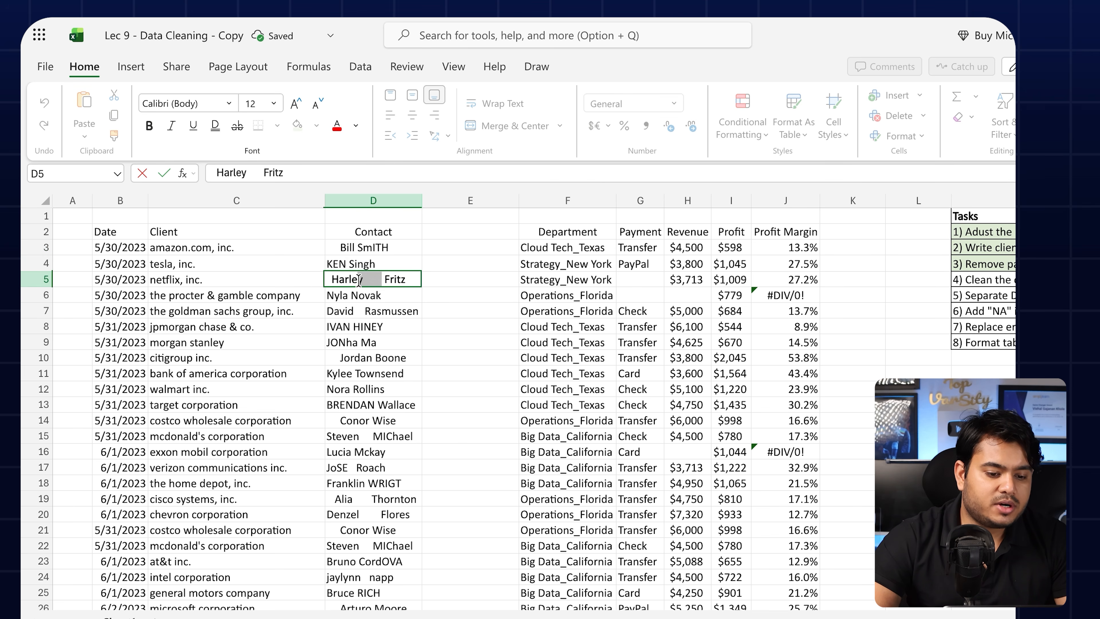
{"action": "left_click", "coordinate": [383, 311]}
Step: Enter =TRIM(D3) in E3 and fill the formula down column E to the last data row
{"action": "left_click", "coordinate": [440, 247]}
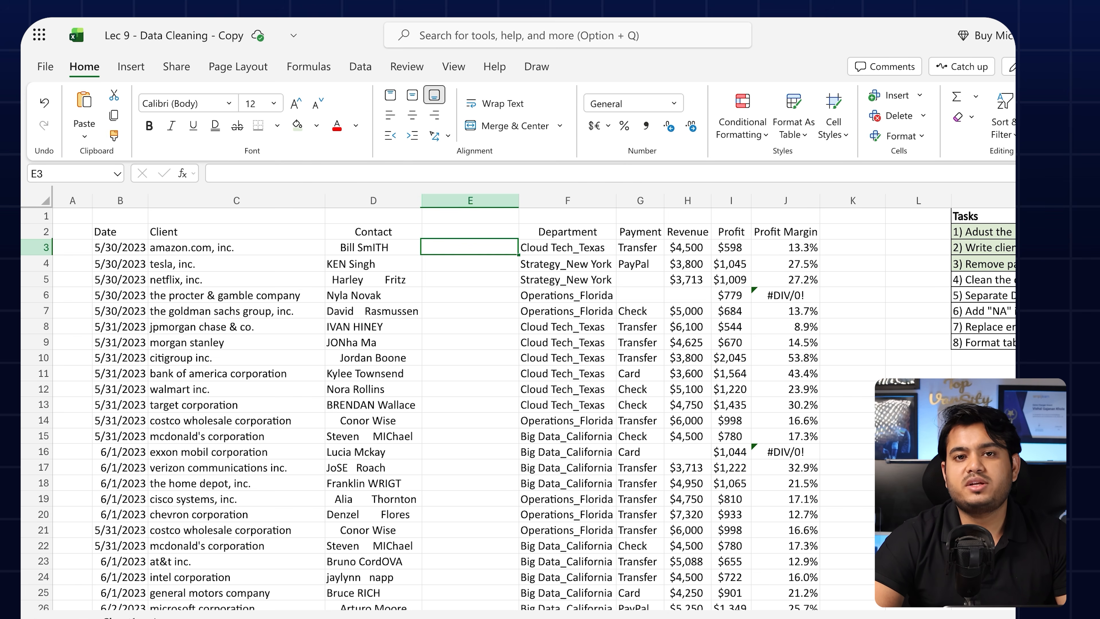
{"action": "type", "text": "="}
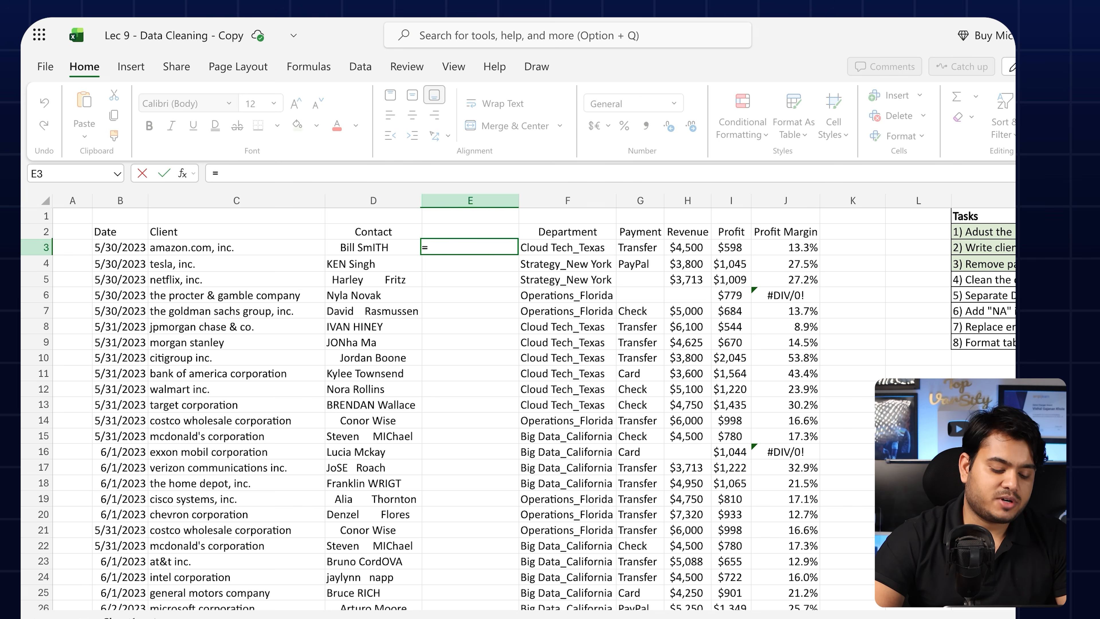
{"action": "type", "text": "Trim"}
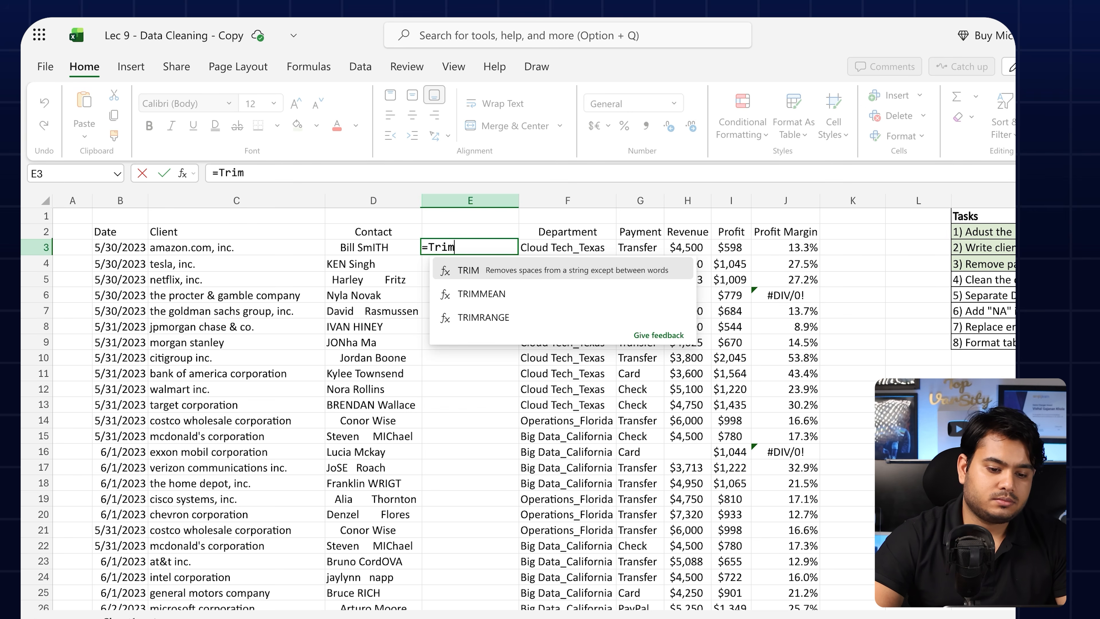
{"action": "left_click", "coordinate": [483, 271]}
{"action": "left_click", "coordinate": [356, 248]}
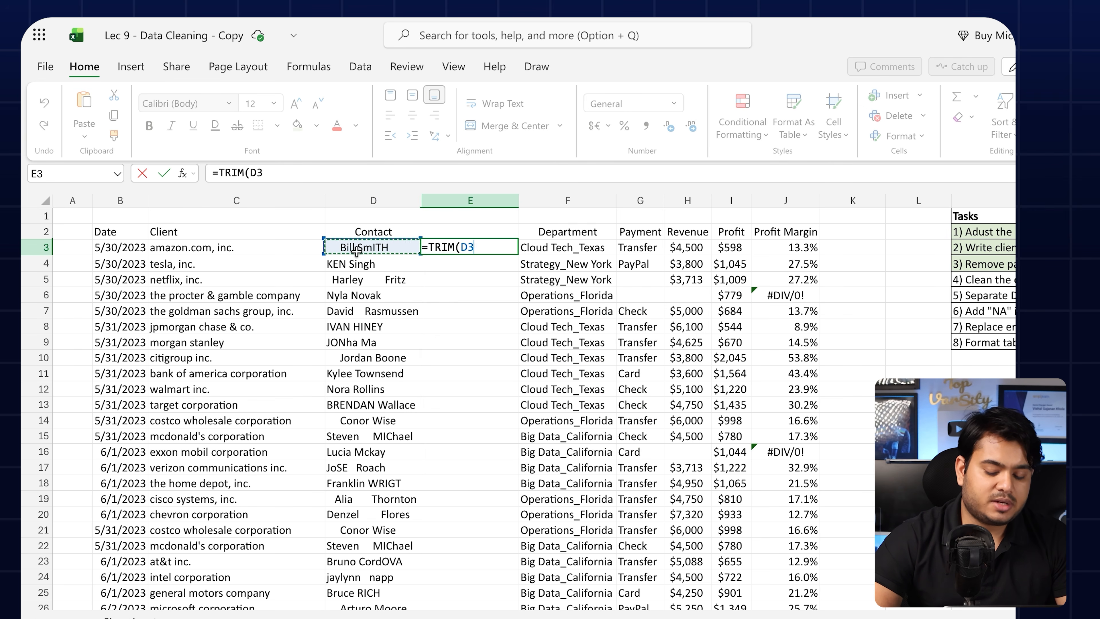
{"action": "key", "text": "Return"}
{"action": "left_click", "coordinate": [490, 247]}
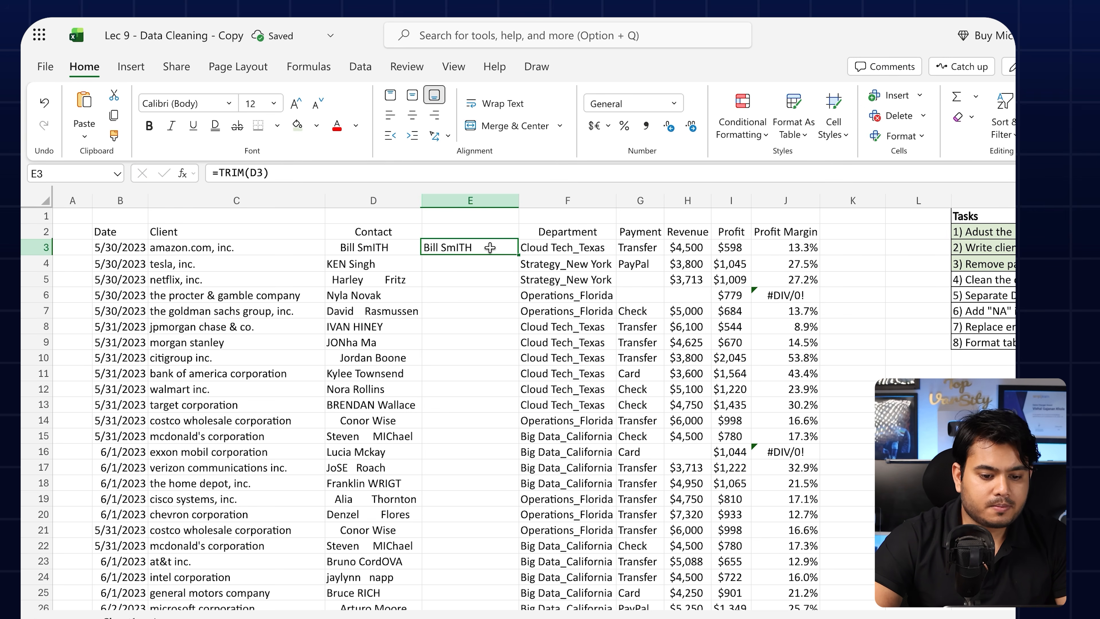
{"action": "double_click", "coordinate": [518, 255]}
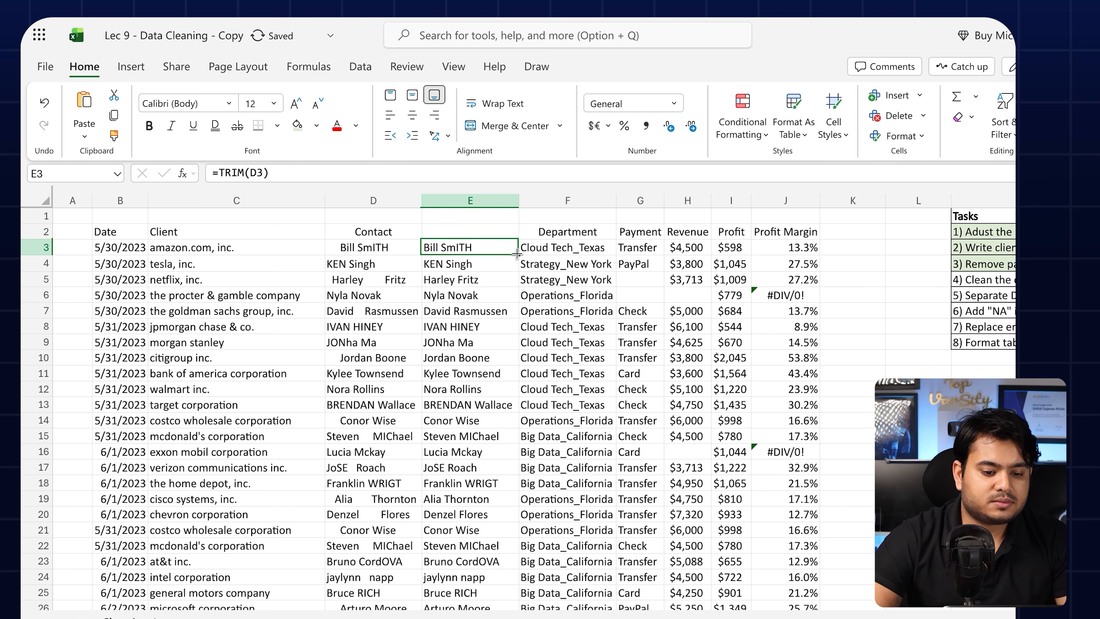
{"action": "scroll", "coordinate": [524, 287], "scroll_direction": "down", "scroll_amount": 8}
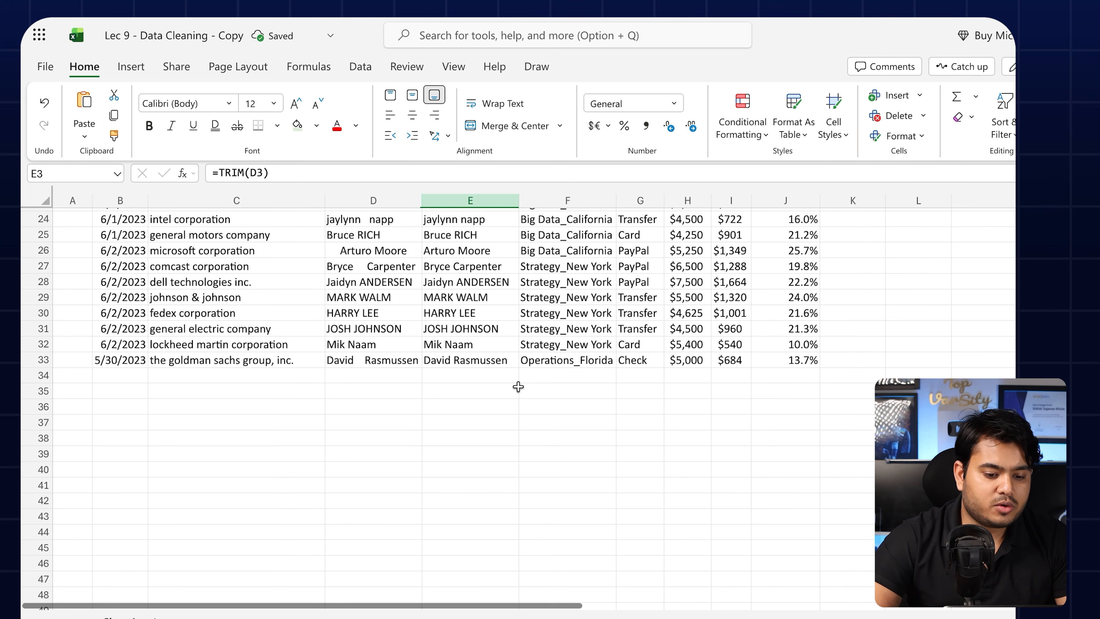
{"action": "scroll", "coordinate": [518, 385], "scroll_direction": "up", "scroll_amount": 8}
Step: Copy column E and paste it over itself as values, replacing the TRIM formulas, and check a few cells
{"action": "left_click", "coordinate": [467, 200]}
{"action": "key", "text": "ctrl+c"}
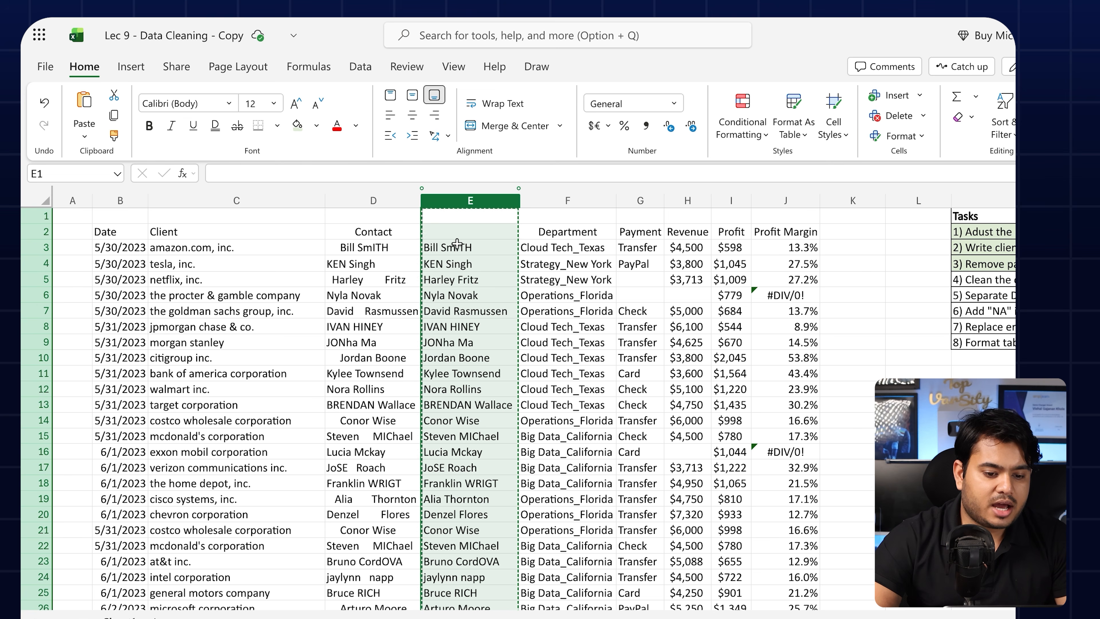
{"action": "key", "text": "ctrl+v"}
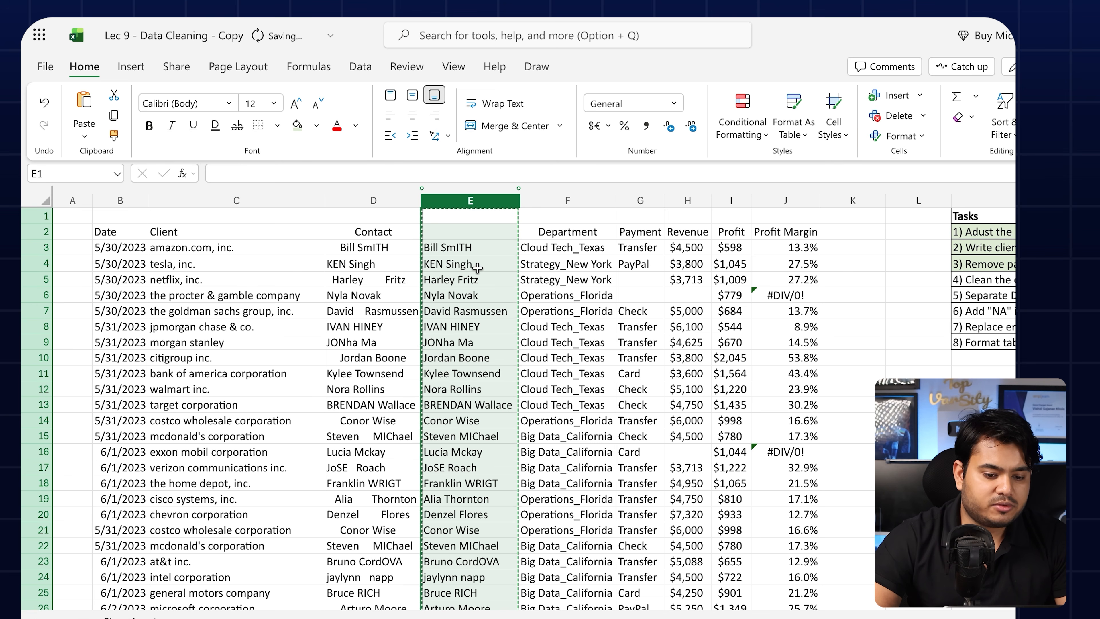
{"action": "left_click", "coordinate": [477, 267]}
{"action": "double_click", "coordinate": [477, 267]}
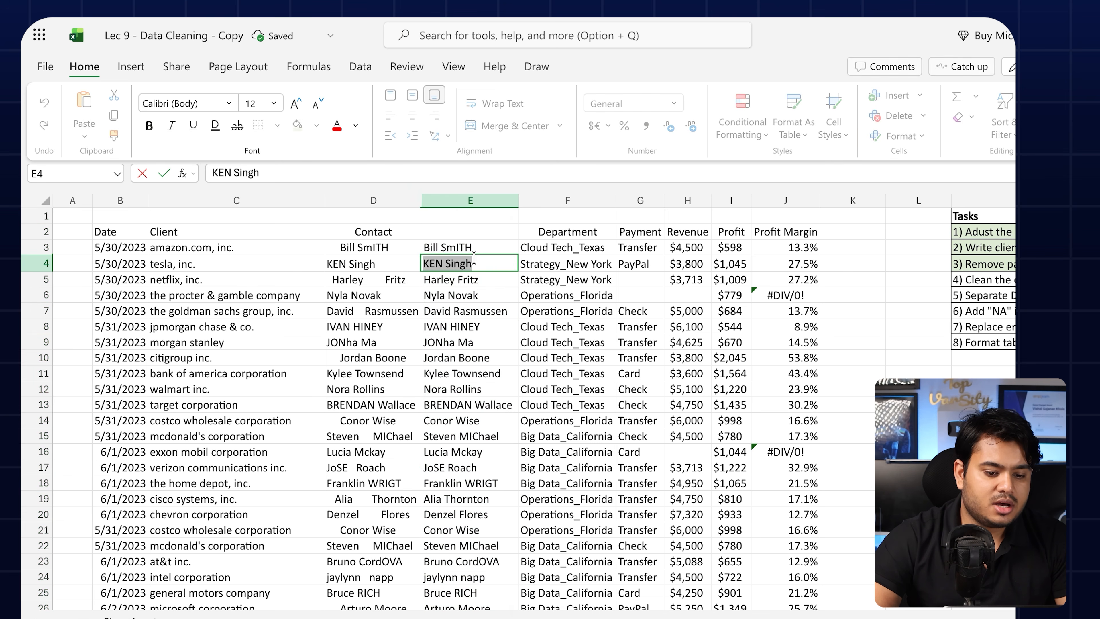
{"action": "left_click", "coordinate": [473, 310]}
{"action": "left_click", "coordinate": [470, 256]}
{"action": "left_click", "coordinate": [472, 296]}
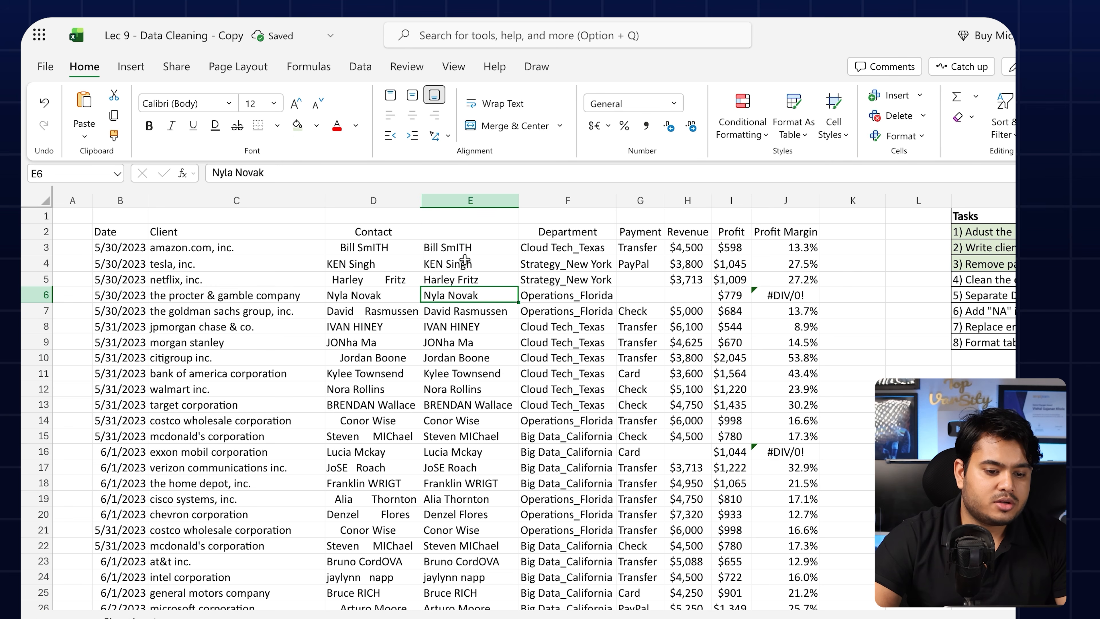
Step: Compare the original contact names in column D with the trimmed names in column E row by row
{"action": "left_click_drag", "start_coordinate": [337, 254], "coordinate": [447, 250]}
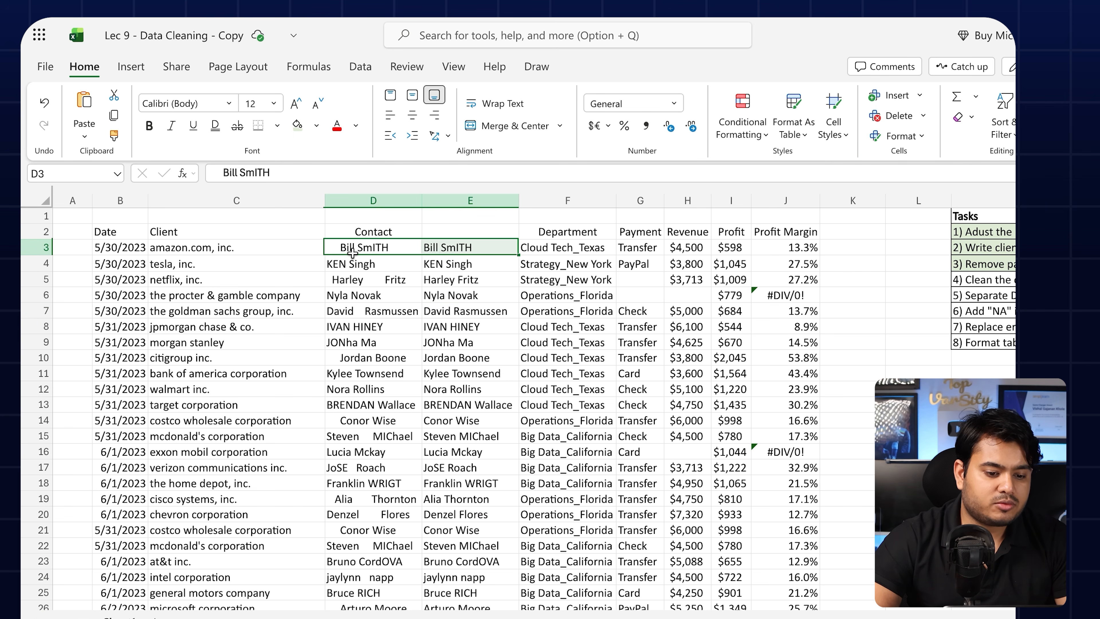
{"action": "left_click_drag", "start_coordinate": [353, 264], "coordinate": [481, 263]}
{"action": "left_click_drag", "start_coordinate": [367, 278], "coordinate": [466, 279]}
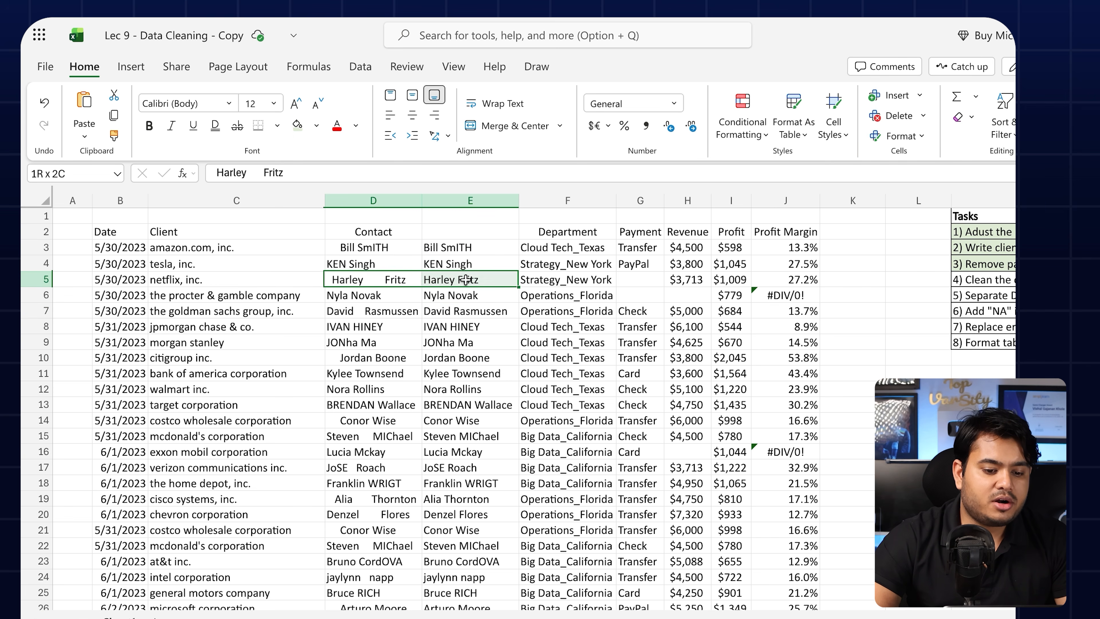
{"action": "left_click", "coordinate": [465, 280]}
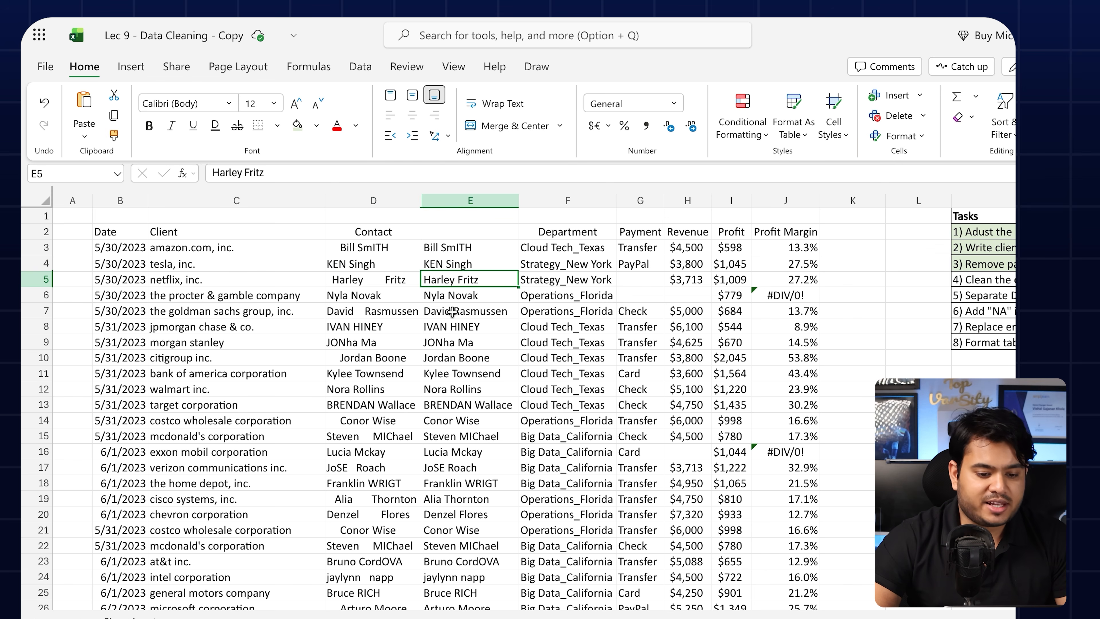
{"action": "left_click", "coordinate": [439, 242]}
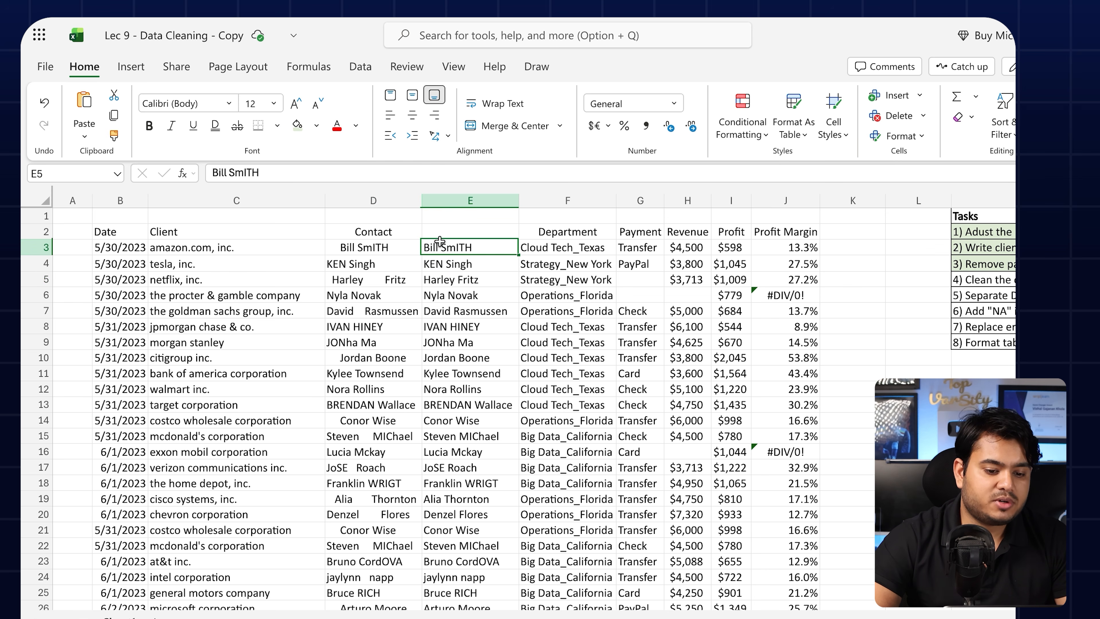
{"action": "scroll", "coordinate": [472, 342], "scroll_direction": "down", "scroll_amount": 5}
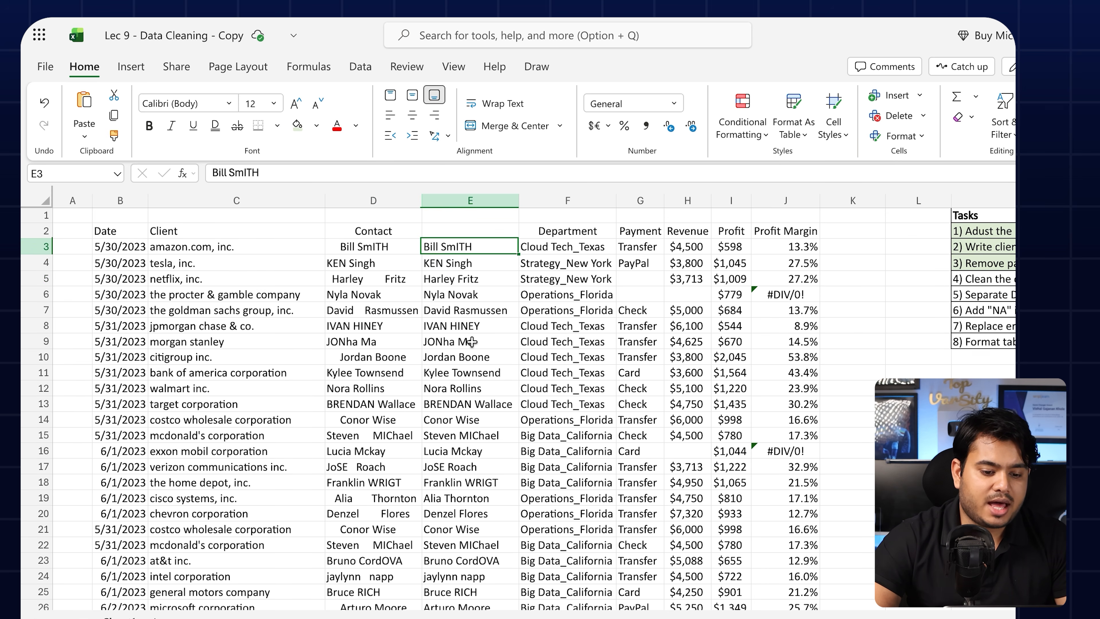
{"action": "scroll", "coordinate": [476, 355], "scroll_direction": "up", "scroll_amount": 5}
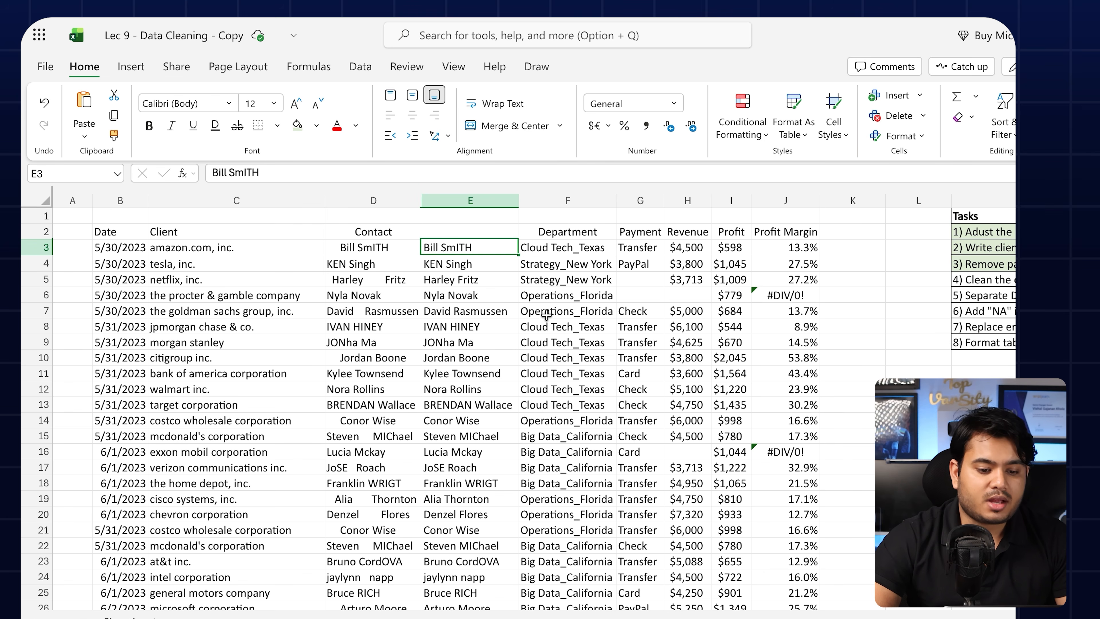
{"action": "scroll", "coordinate": [454, 250], "scroll_direction": "up", "scroll_amount": 5}
{"action": "scroll", "coordinate": [454, 250], "scroll_direction": "down", "scroll_amount": 4}
{"action": "scroll", "coordinate": [453, 250], "scroll_direction": "up", "scroll_amount": 2}
{"action": "scroll", "coordinate": [454, 250], "scroll_direction": "left", "scroll_amount": 3}
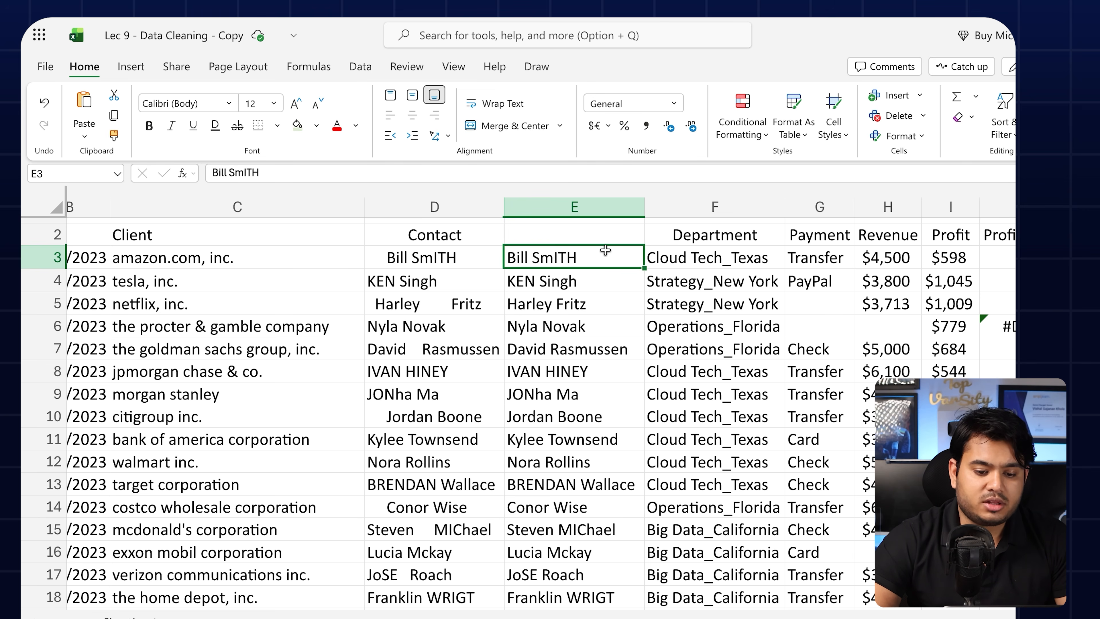
{"action": "left_click", "coordinate": [538, 284]}
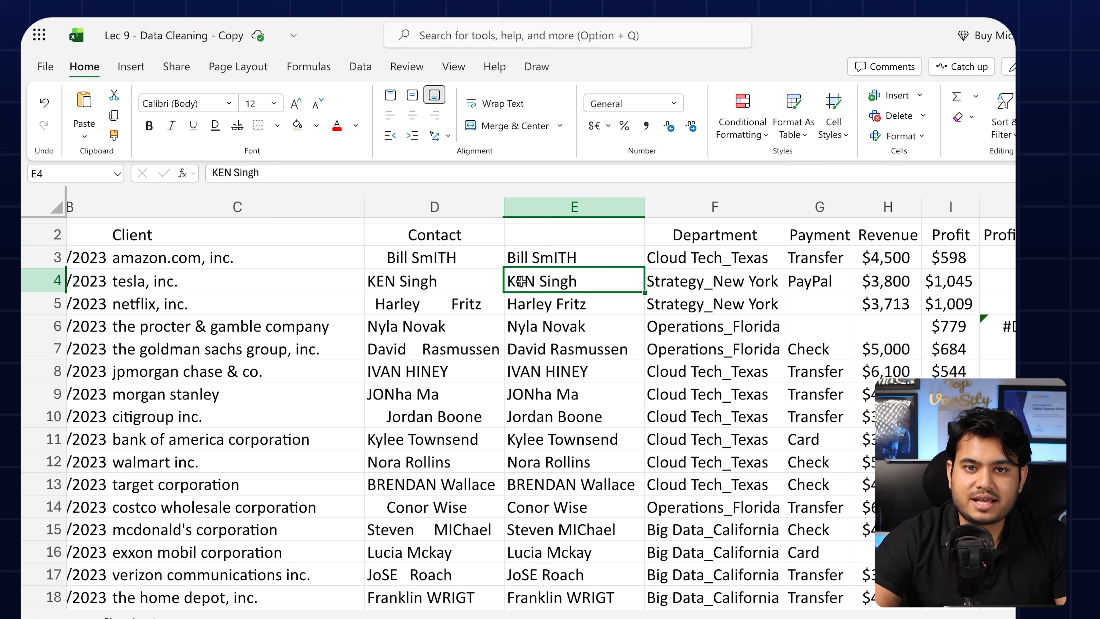
{"action": "scroll", "coordinate": [538, 283], "scroll_direction": "down", "scroll_amount": 5}
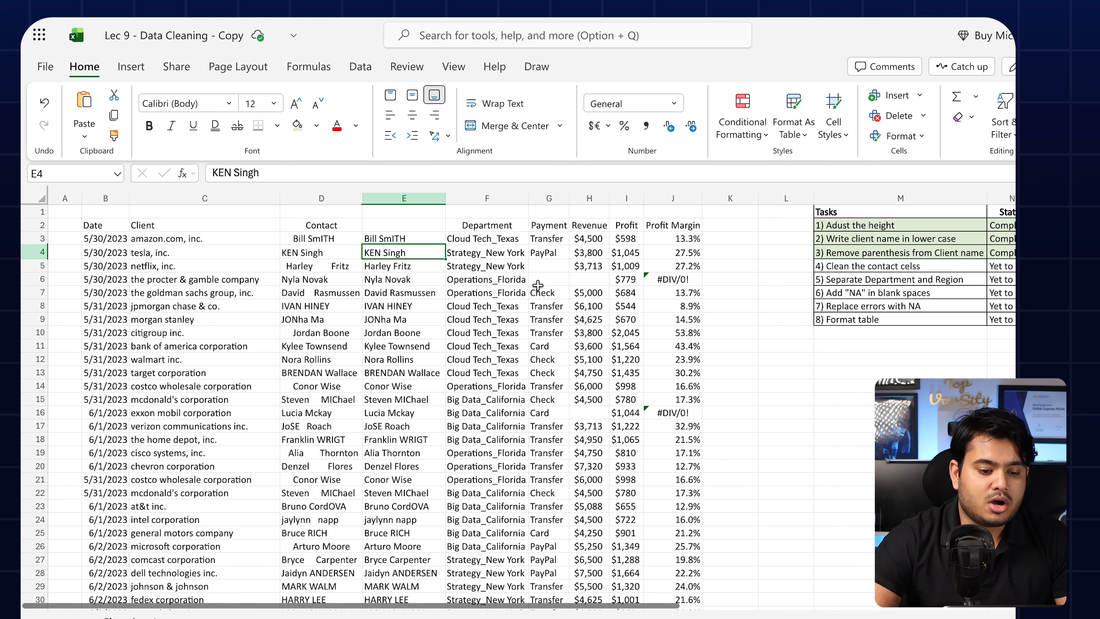
{"action": "scroll", "coordinate": [537, 284], "scroll_direction": "up", "scroll_amount": 5}
{"action": "scroll", "coordinate": [537, 284], "scroll_direction": "down", "scroll_amount": 5}
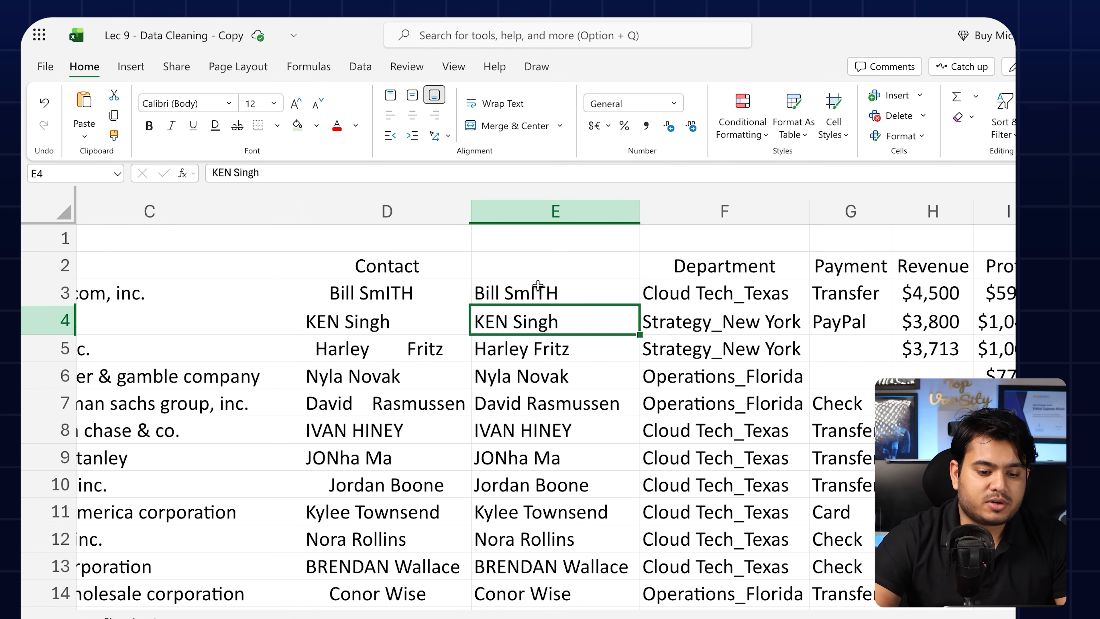
{"action": "scroll", "coordinate": [538, 284], "scroll_direction": "up", "scroll_amount": 3}
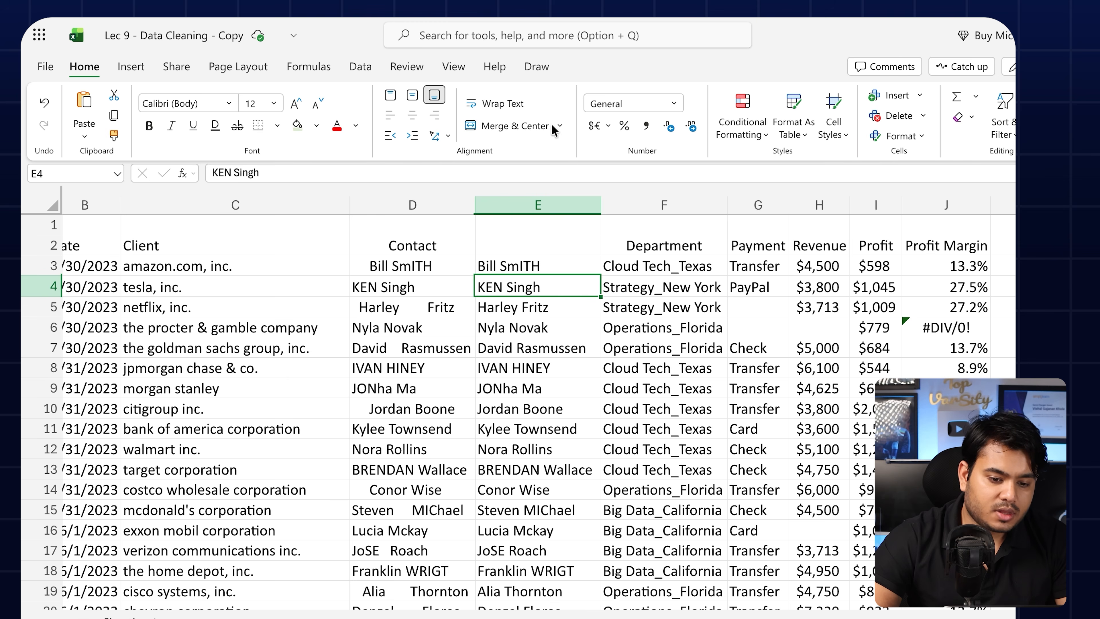
Step: Insert a column to the right of column E and enter =PROPER(E3) in F3
{"action": "right_click", "coordinate": [532, 199]}
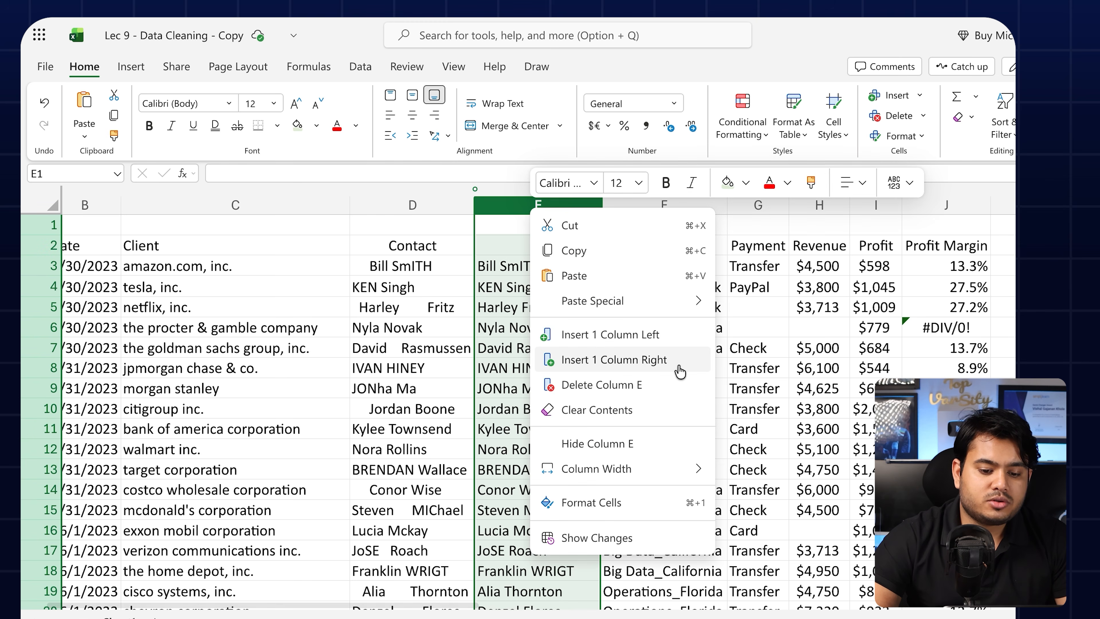
{"action": "left_click", "coordinate": [677, 359]}
{"action": "left_click", "coordinate": [636, 258]}
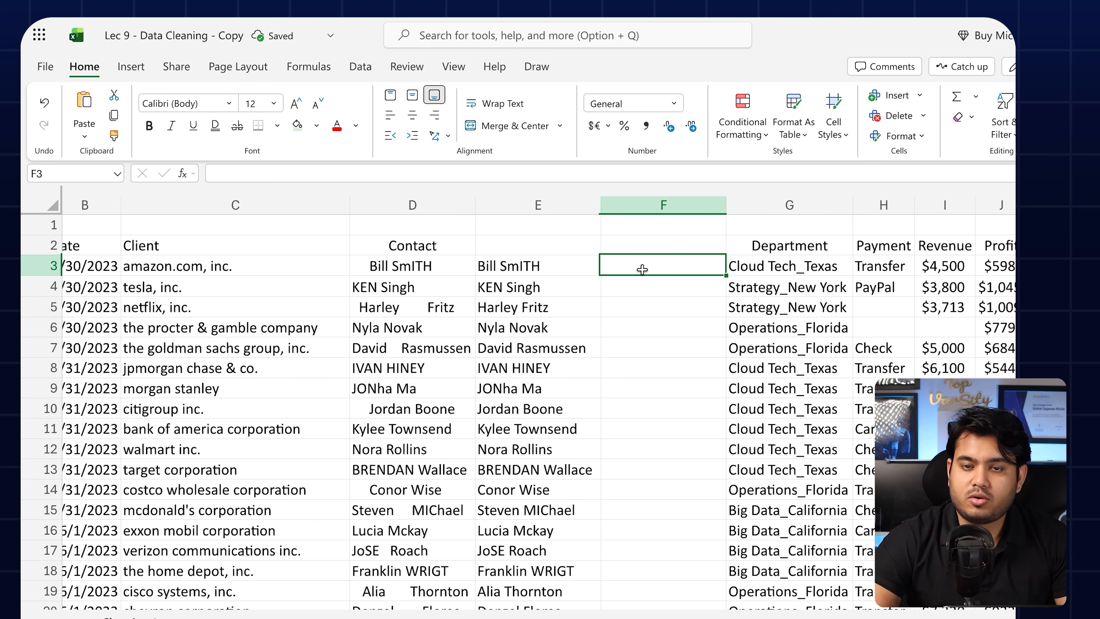
{"action": "type", "text": "="}
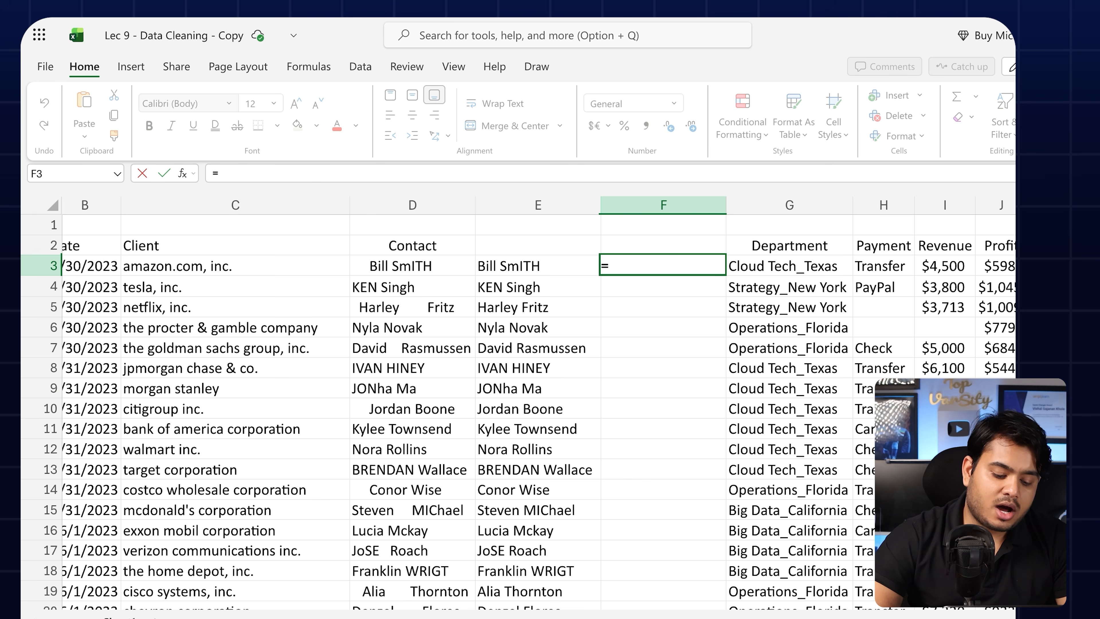
{"action": "type", "text": "prop"}
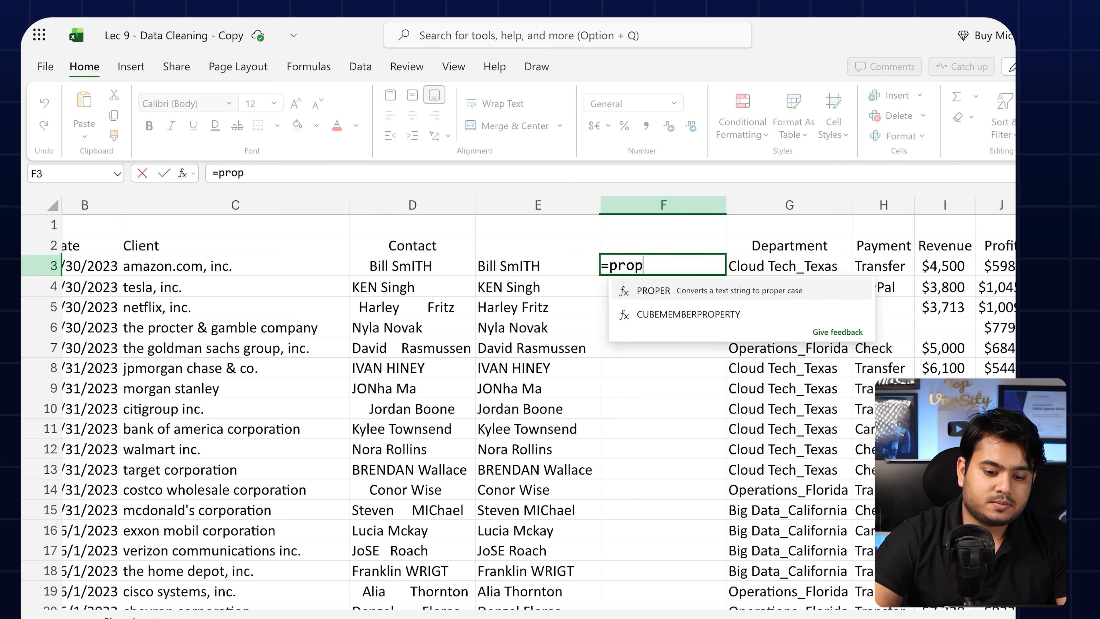
{"action": "left_click", "coordinate": [688, 292]}
{"action": "left_click", "coordinate": [500, 265]}
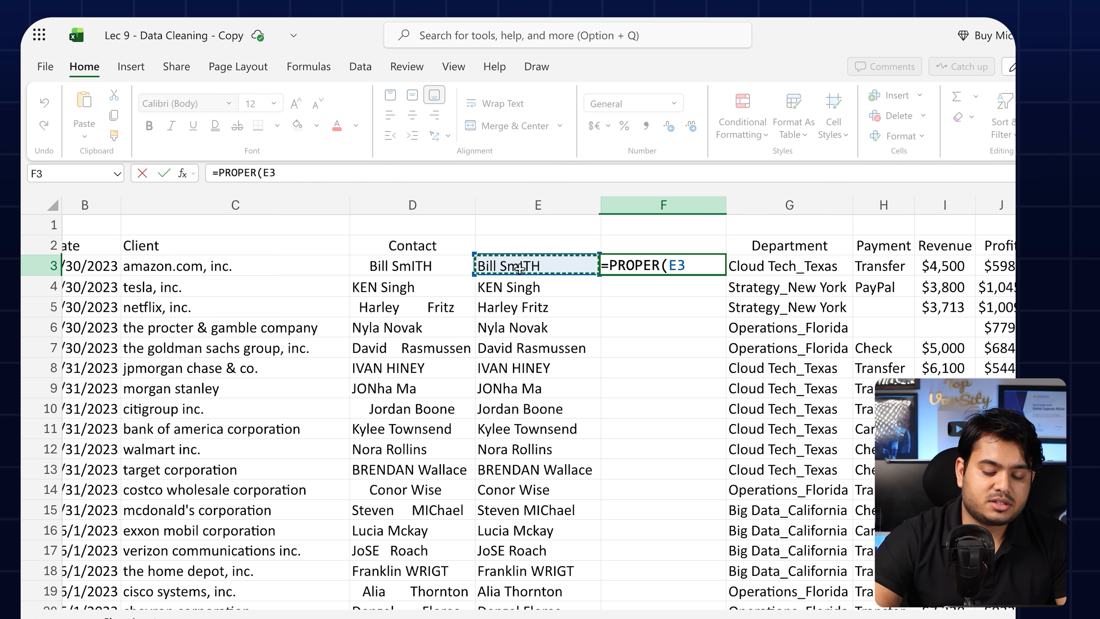
{"action": "key", "text": "Return"}
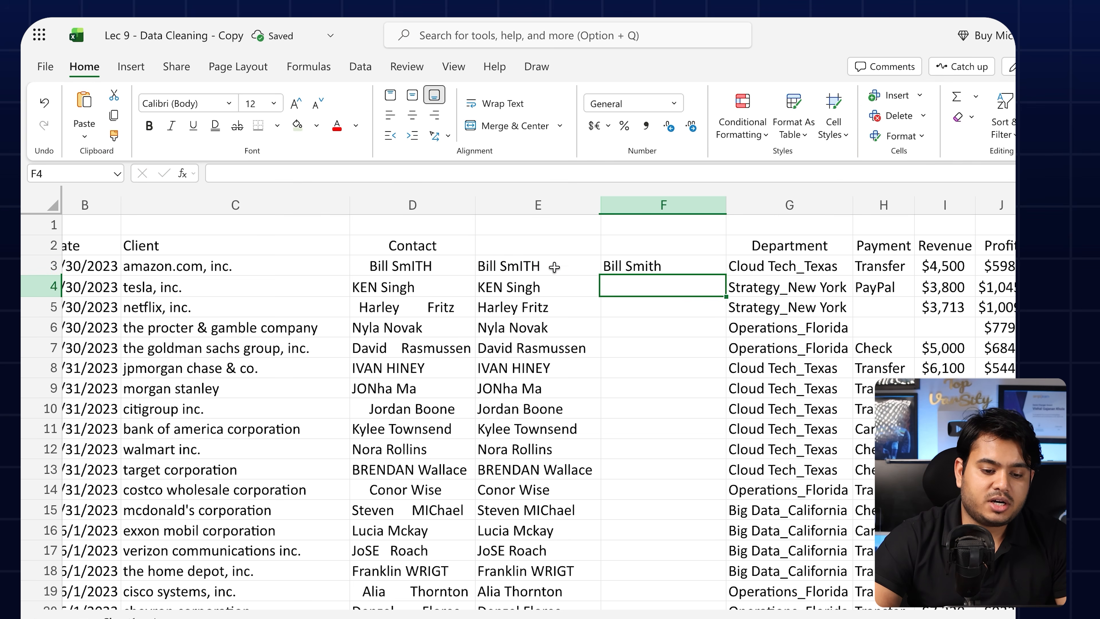
Step: Fill the PROPER formula from F3 down column F to the last data row
{"action": "left_click", "coordinate": [714, 265]}
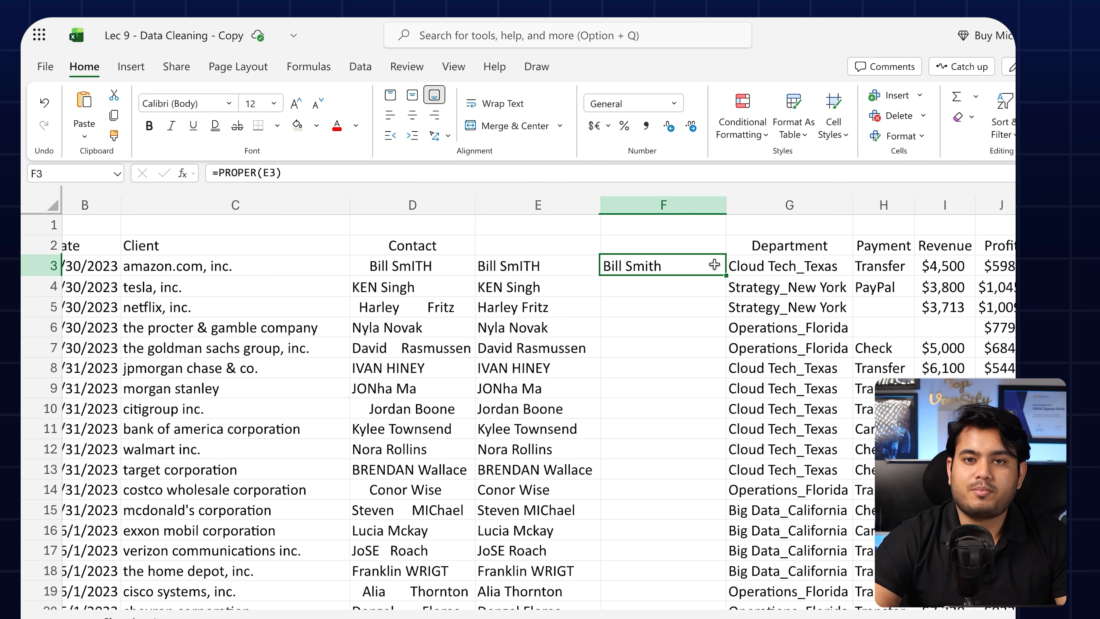
{"action": "double_click", "coordinate": [726, 278]}
{"action": "scroll", "coordinate": [663, 352], "scroll_direction": "down", "scroll_amount": 10}
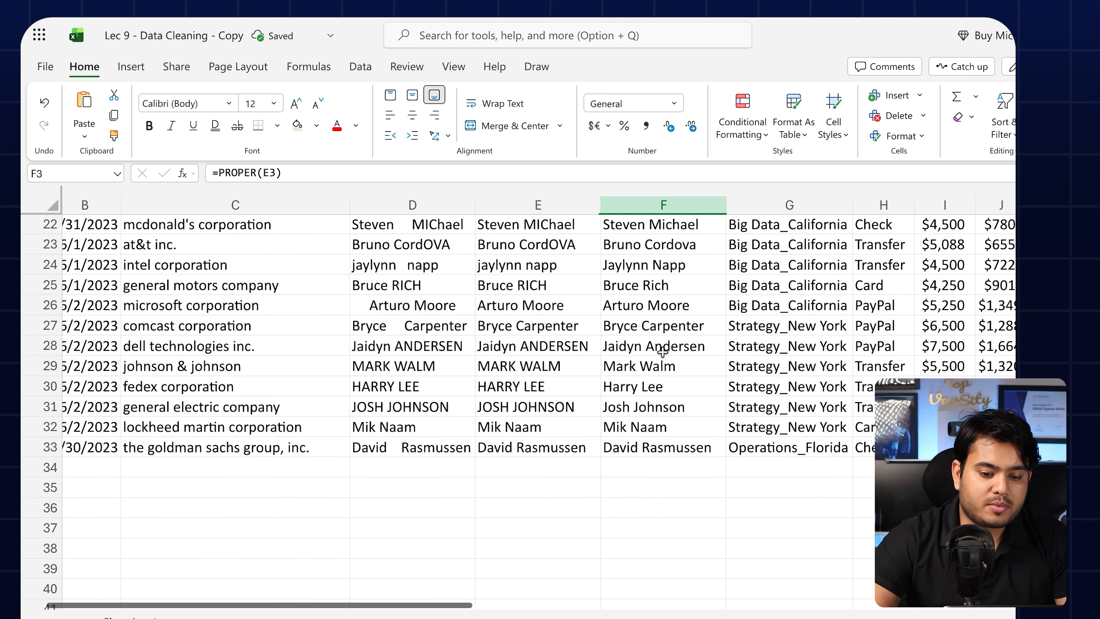
Step: Copy the PROPER results from F3 down and paste them over themselves as values, then check a few cells
{"action": "scroll", "coordinate": [663, 352], "scroll_direction": "up", "scroll_amount": 7}
{"action": "key", "text": "ctrl+shift+Down"}
{"action": "key", "text": "ctrl+c"}
{"action": "key", "text": "ctrl+shift+v"}
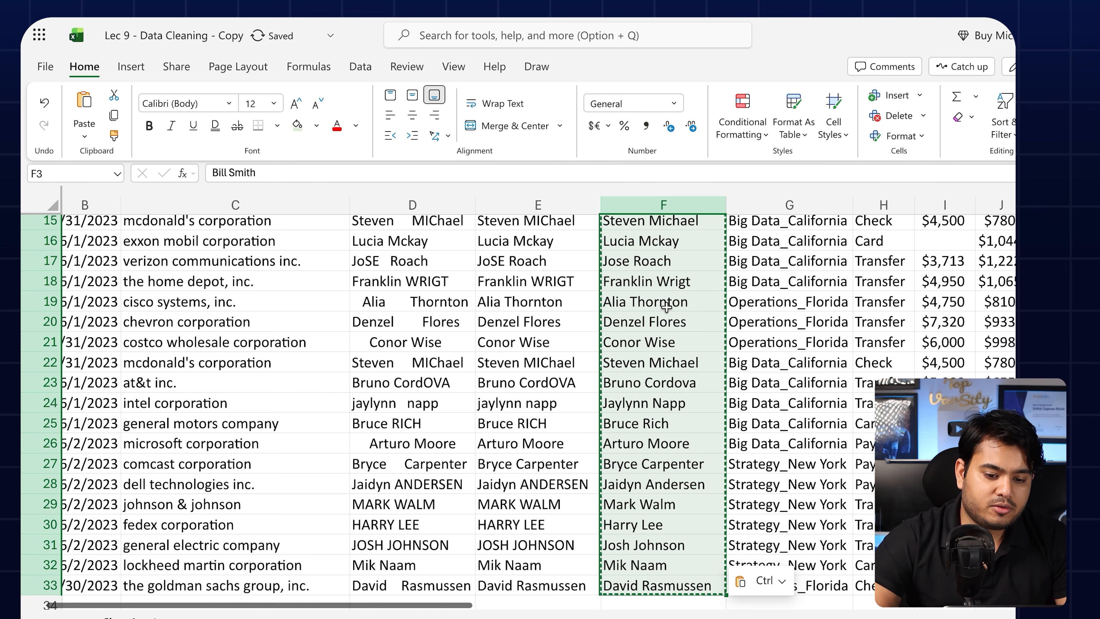
{"action": "scroll", "coordinate": [666, 307], "scroll_direction": "up", "scroll_amount": 5}
{"action": "left_click", "coordinate": [667, 307]}
{"action": "left_click", "coordinate": [668, 265]}
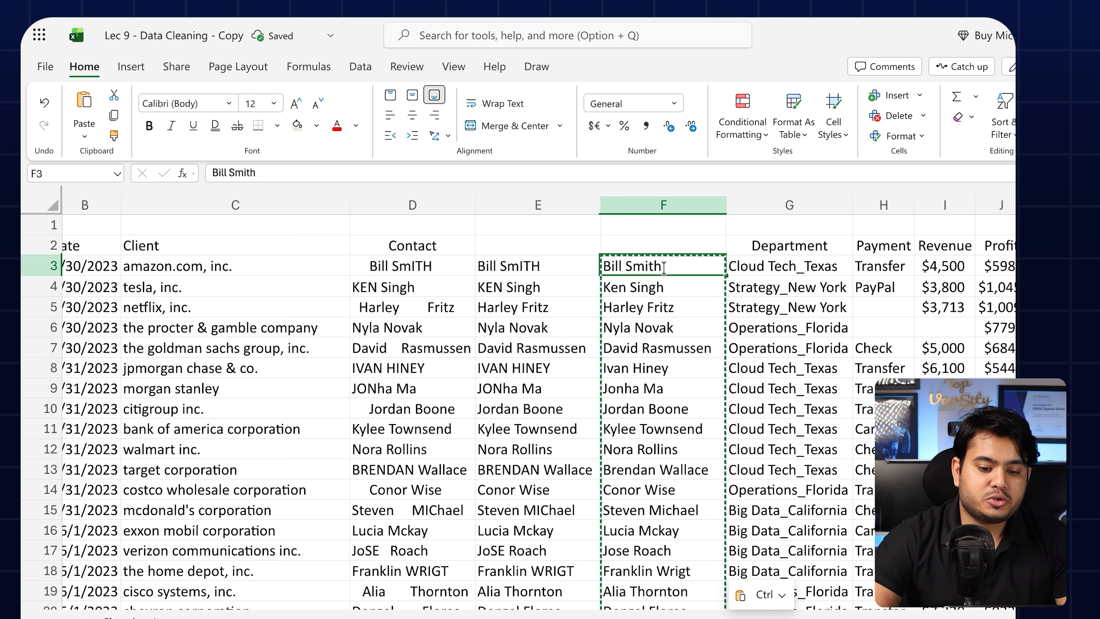
{"action": "left_click", "coordinate": [665, 286]}
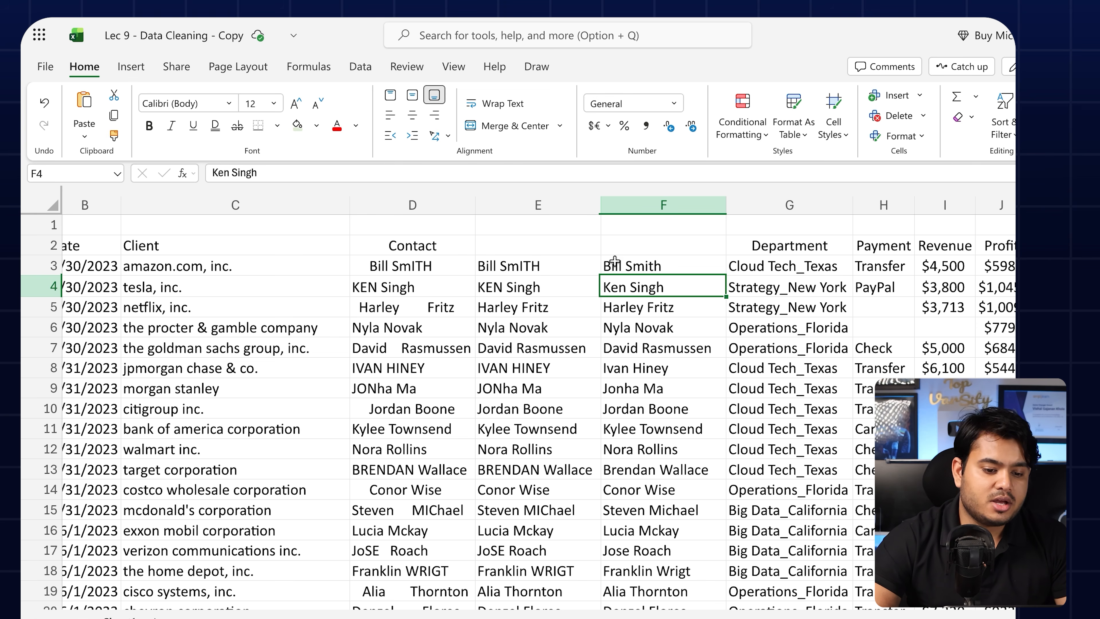
Step: Copy the Contact header from D2 to F2 above the cleaned names
{"action": "left_click", "coordinate": [429, 241]}
{"action": "key", "text": "ctrl+c"}
{"action": "left_click", "coordinate": [665, 243]}
{"action": "key", "text": "ctrl+v"}
Step: Delete columns D and E, which hold the original and the trimmed contact names
{"action": "left_click_drag", "start_coordinate": [412, 205], "coordinate": [533, 209]}
{"action": "right_click", "coordinate": [533, 209]}
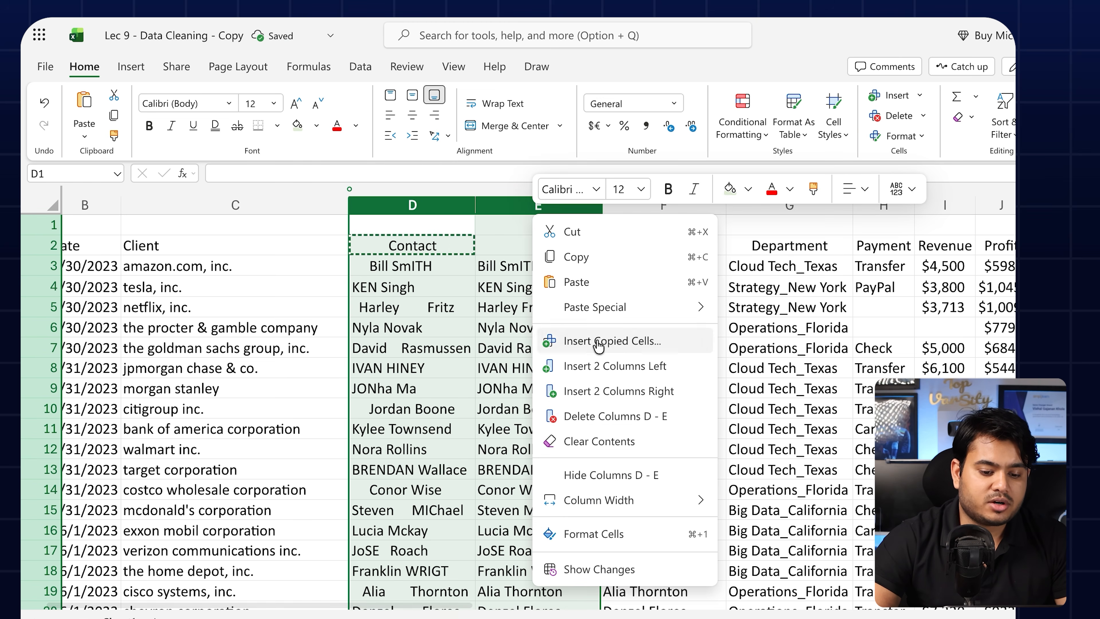
{"action": "left_click", "coordinate": [581, 417]}
{"action": "scroll", "coordinate": [504, 303], "scroll_direction": "left", "scroll_amount": 2}
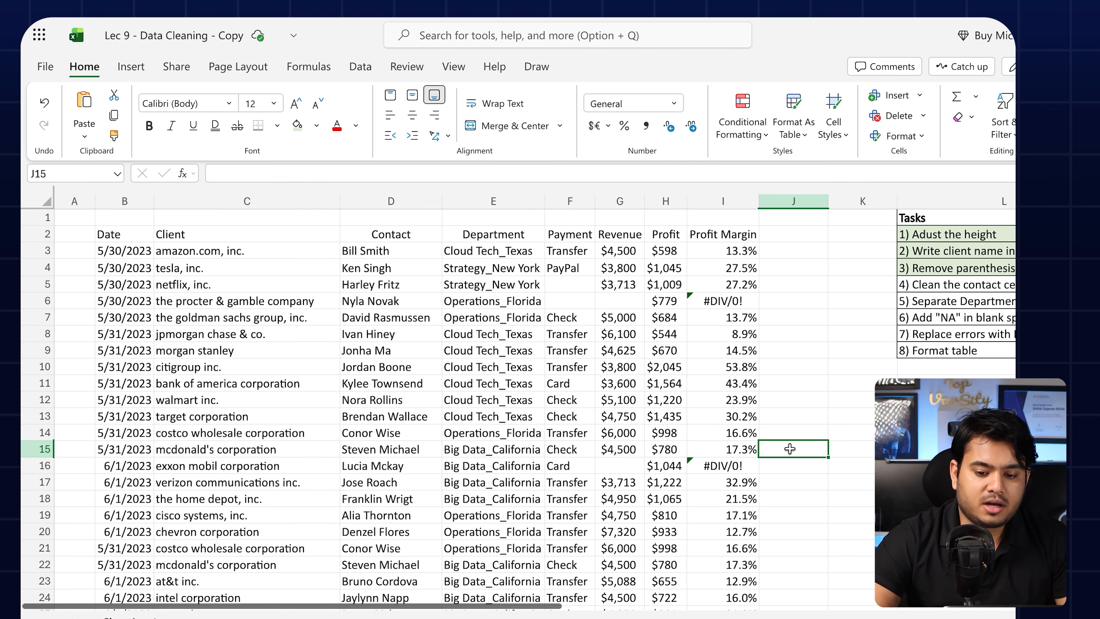
Step: Set the status of task 4, cleaning the contact cells, to Completed in the task tracker
{"action": "scroll", "coordinate": [788, 450], "scroll_direction": "right", "scroll_amount": 3}
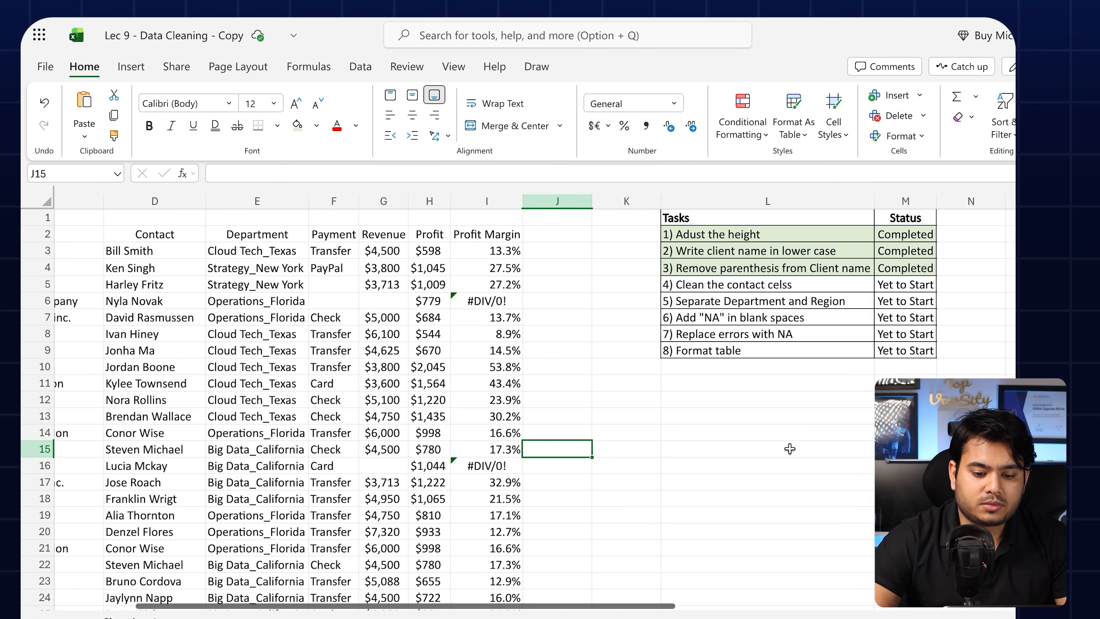
{"action": "left_click", "coordinate": [677, 291]}
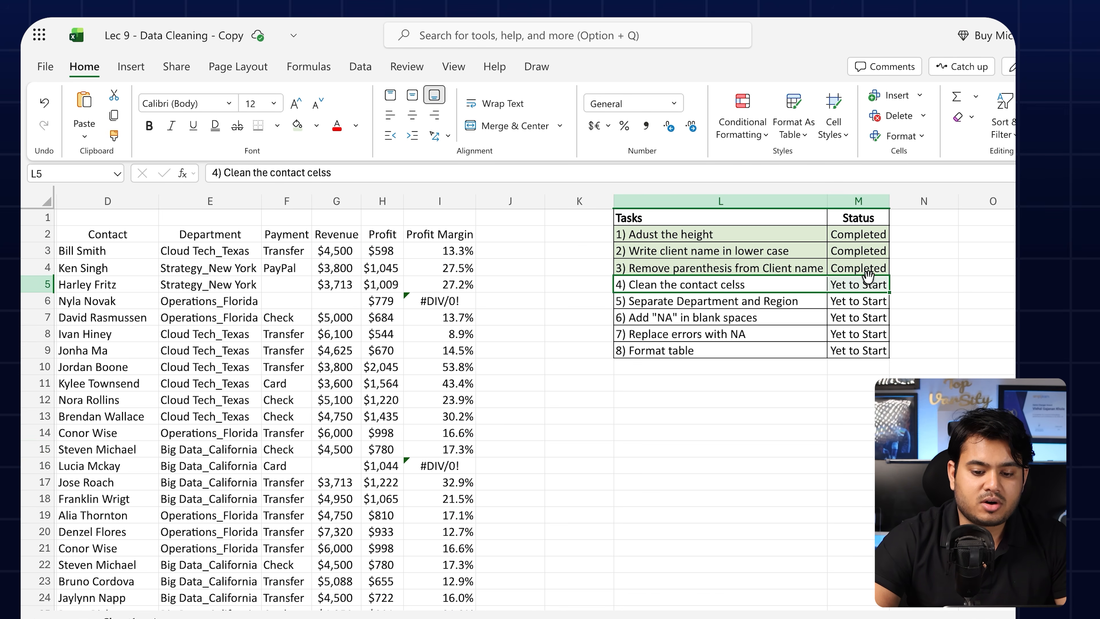
{"action": "left_click", "coordinate": [871, 285]}
{"action": "left_click", "coordinate": [896, 283]}
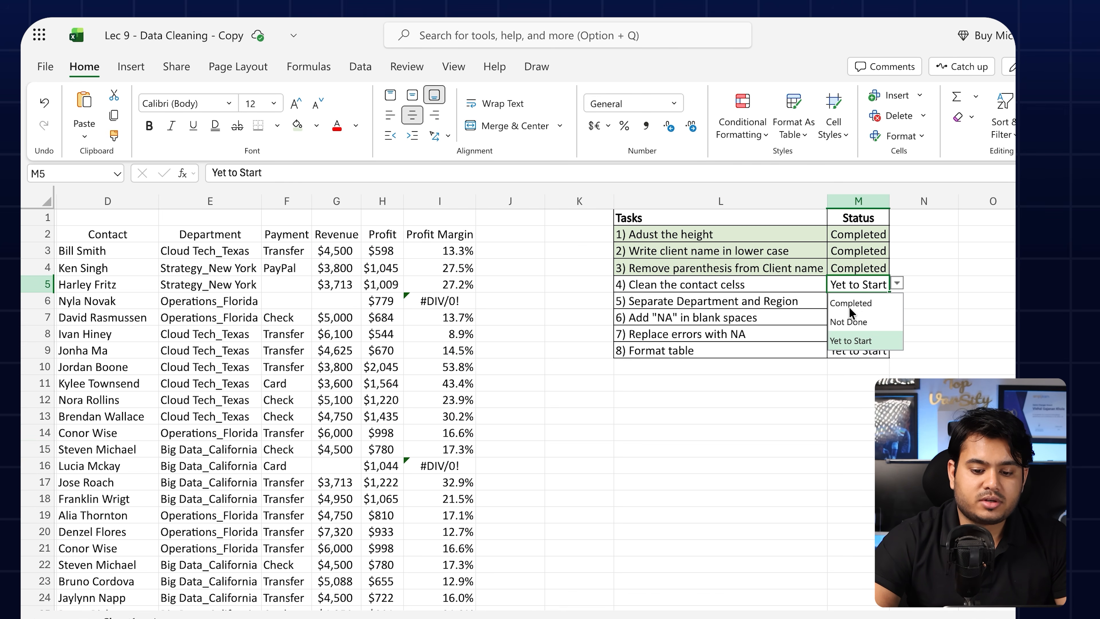
{"action": "left_click", "coordinate": [859, 303]}
Step: Read task 5 about separating department and region, and examine how the Department values in column E combine the two
{"action": "left_click", "coordinate": [717, 303]}
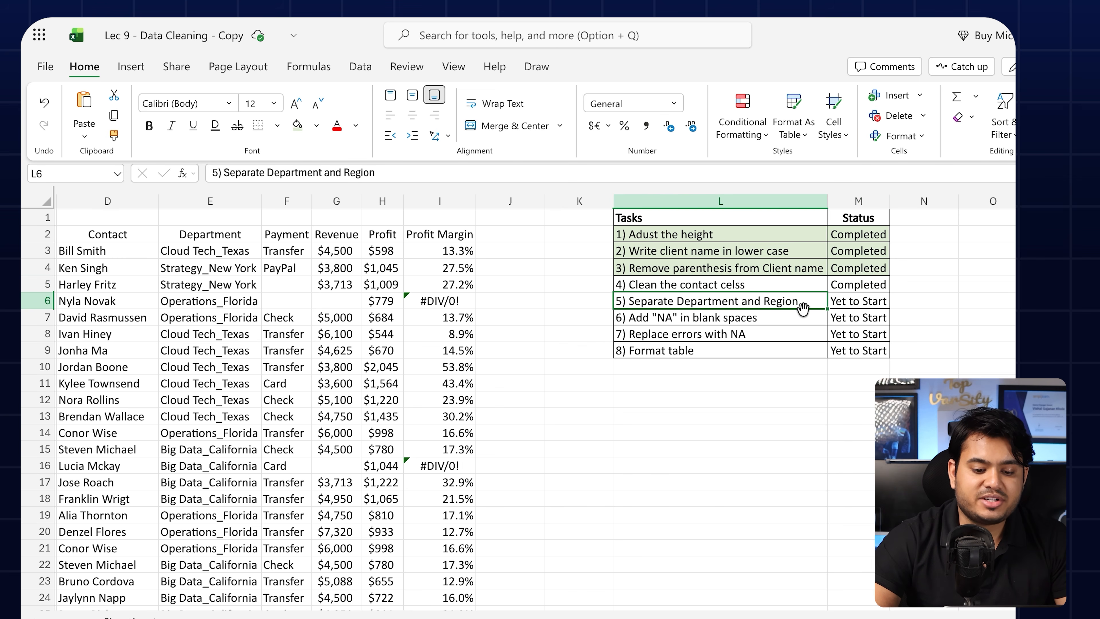
{"action": "scroll", "coordinate": [693, 334], "scroll_direction": "left", "scroll_amount": 5}
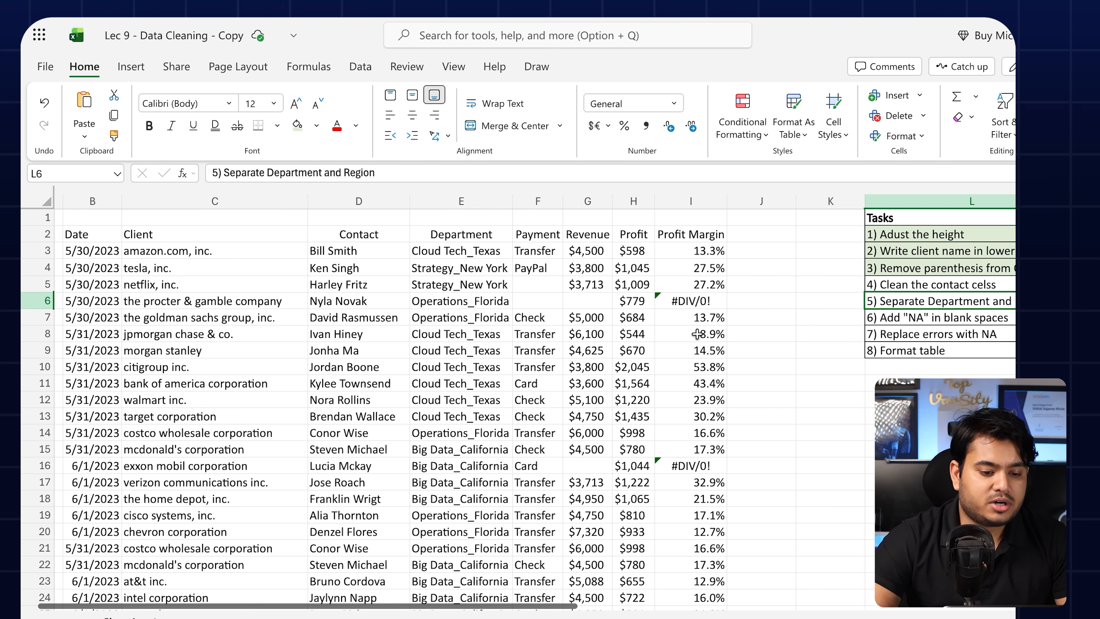
{"action": "left_click", "coordinate": [499, 195]}
{"action": "left_click", "coordinate": [496, 253]}
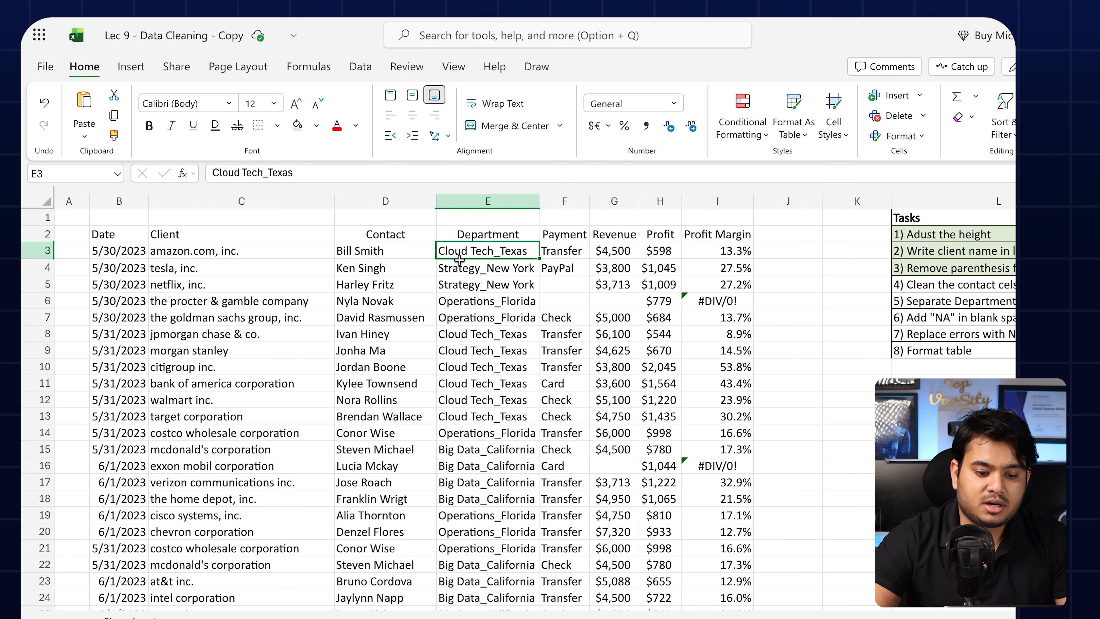
{"action": "scroll", "coordinate": [481, 256], "scroll_direction": "right", "scroll_amount": 2}
{"action": "scroll", "coordinate": [459, 259], "scroll_direction": "left", "scroll_amount": 2}
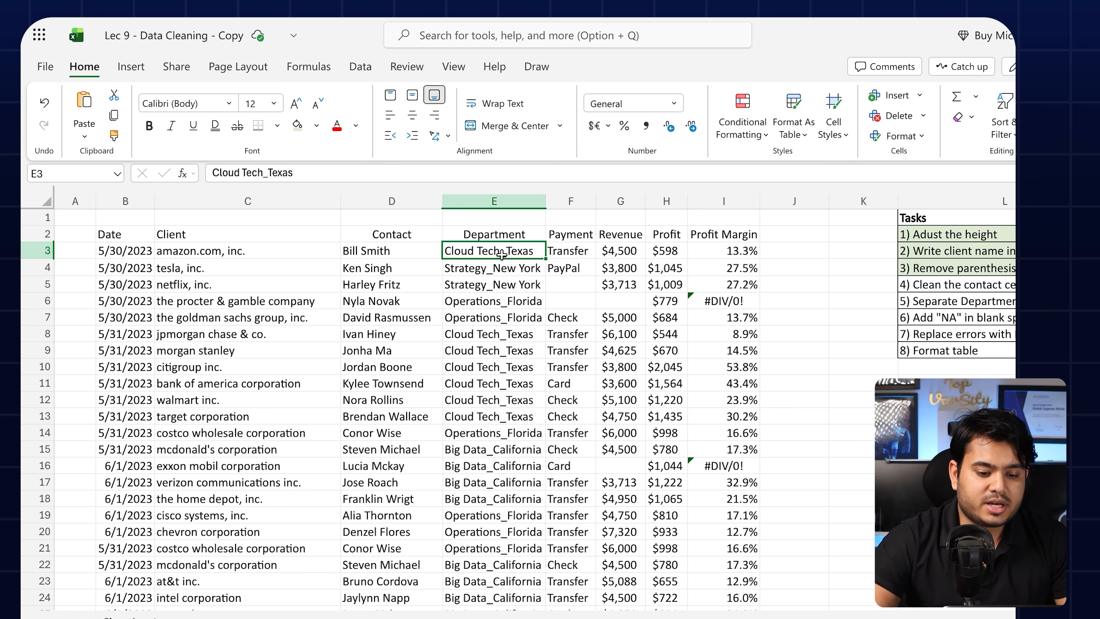
{"action": "left_click_drag", "start_coordinate": [457, 268], "coordinate": [490, 467]}
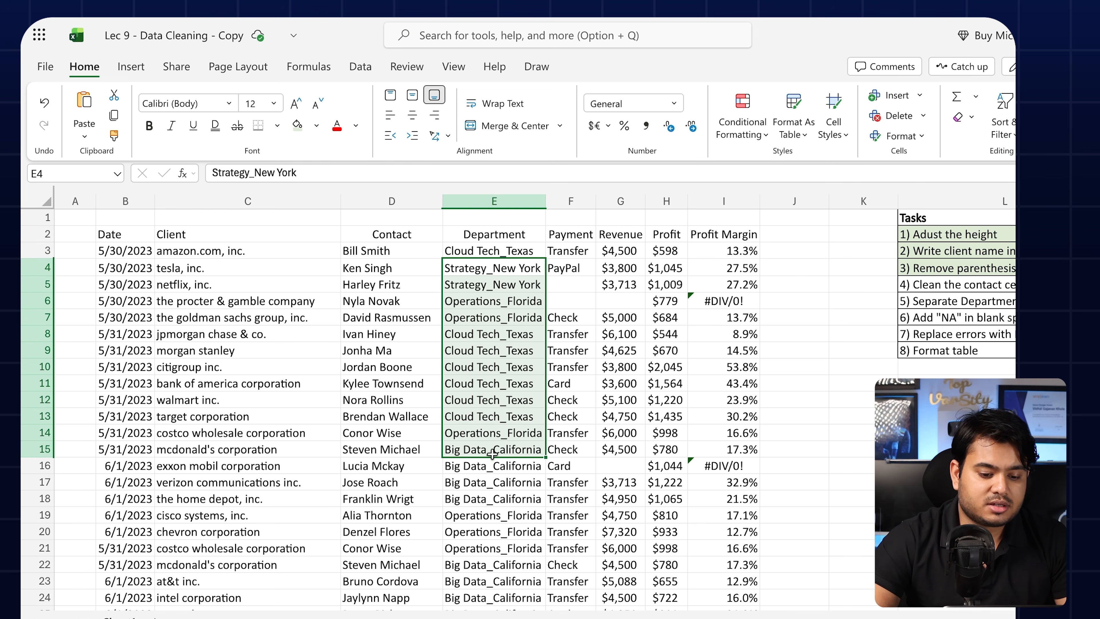
{"action": "left_click", "coordinate": [491, 467]}
{"action": "left_click", "coordinate": [492, 485]}
{"action": "left_click", "coordinate": [484, 267]}
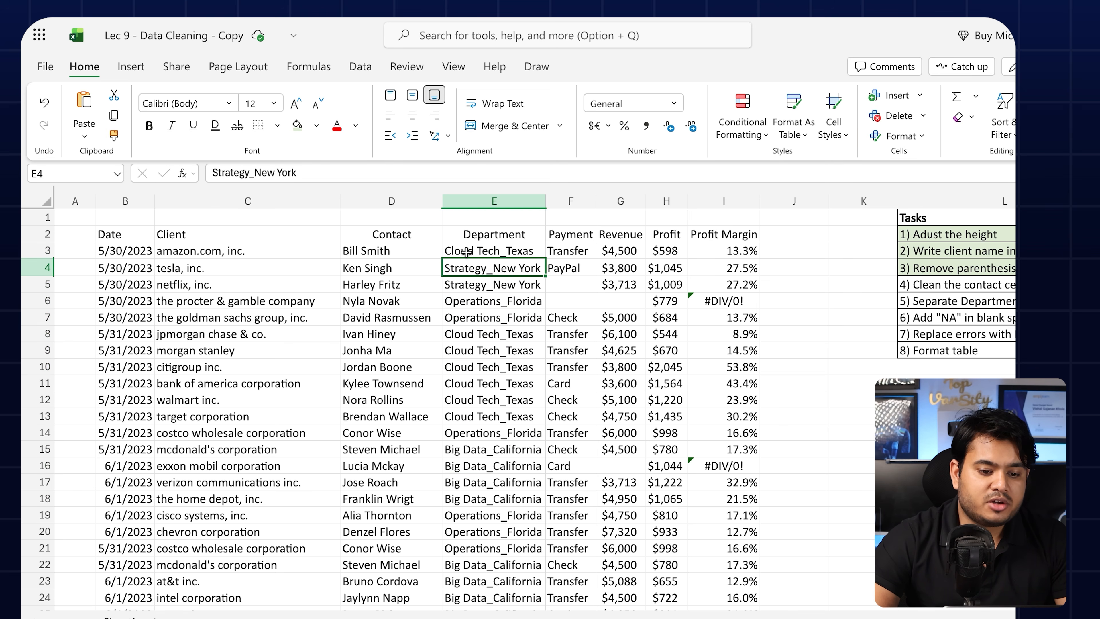
Step: Select the Department values from E3 to the last data row and open Split Text to Columns
{"action": "left_click", "coordinate": [530, 253]}
{"action": "scroll", "coordinate": [528, 252], "scroll_direction": "down", "scroll_amount": 3}
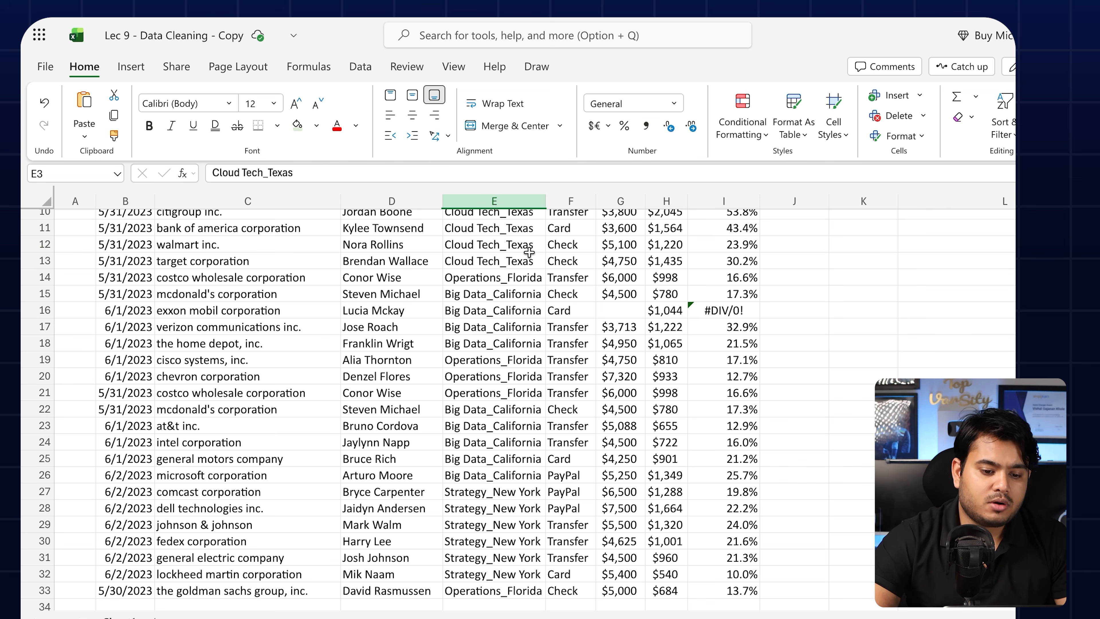
{"action": "key", "text": "ctrl+shift+Down"}
{"action": "scroll", "coordinate": [529, 253], "scroll_direction": "up", "scroll_amount": 3}
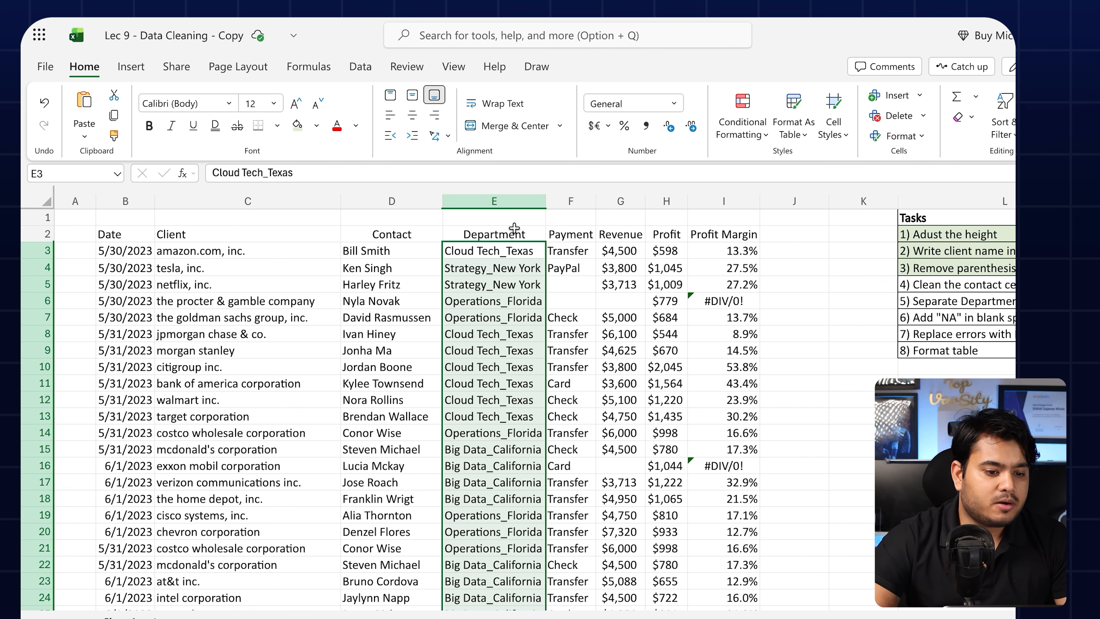
{"action": "left_click", "coordinate": [360, 70]}
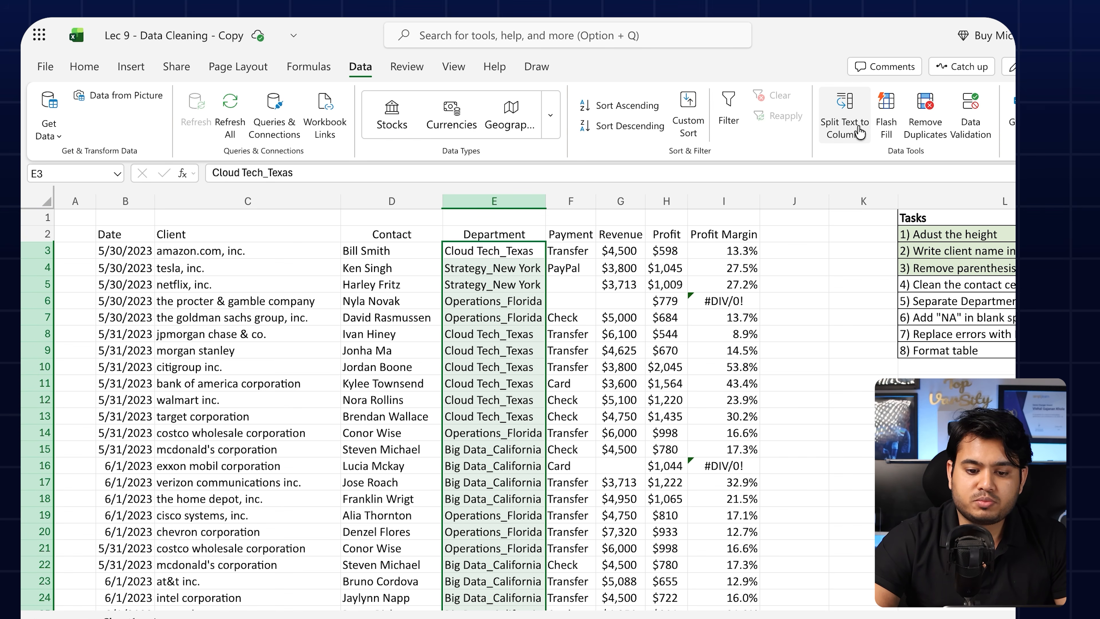
{"action": "left_click", "coordinate": [862, 139]}
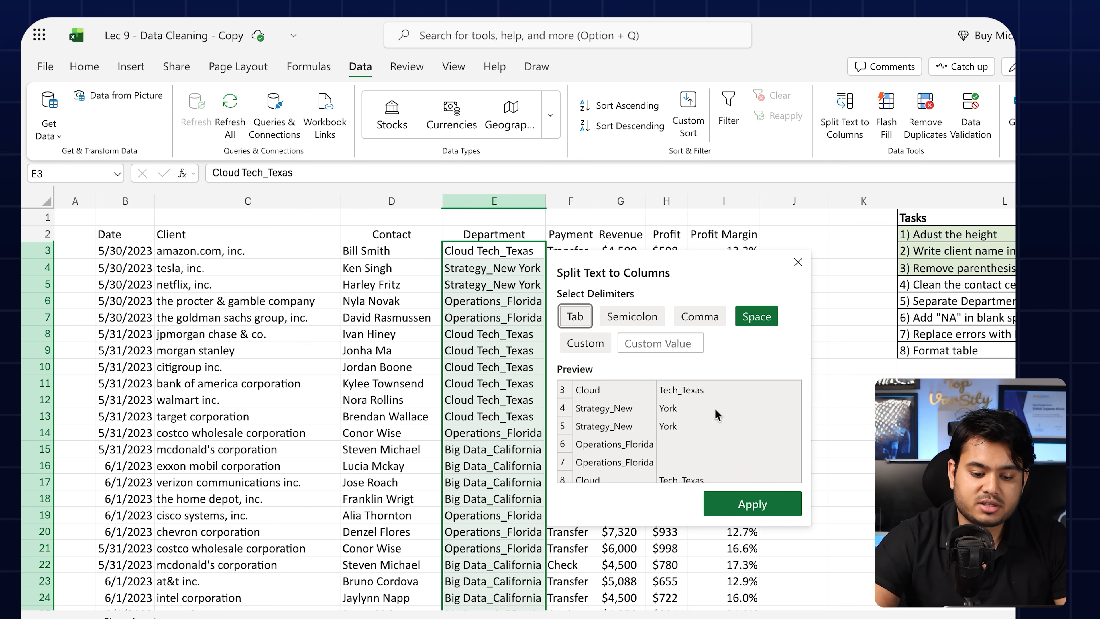
Step: Examine how the Space delimiter splits the previewed values, and turn that delimiter off
{"action": "left_click_drag", "start_coordinate": [658, 410], "coordinate": [688, 410]}
{"action": "left_click", "coordinate": [688, 410]}
{"action": "left_click_drag", "start_coordinate": [591, 408], "coordinate": [649, 415]}
{"action": "left_click", "coordinate": [649, 414]}
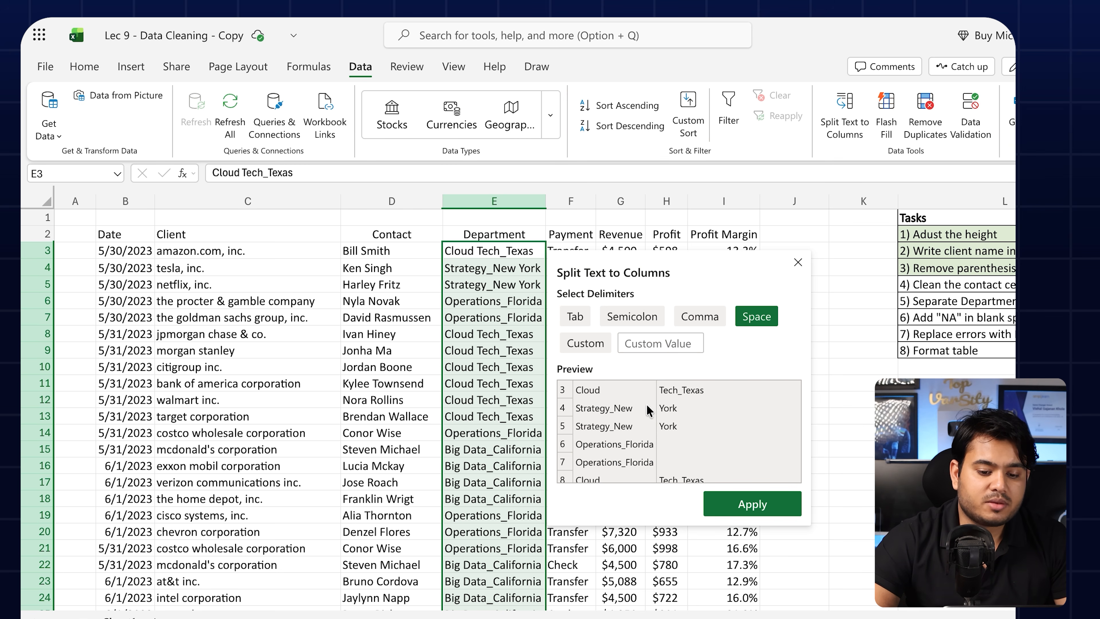
{"action": "left_click", "coordinate": [762, 317]}
{"action": "left_click", "coordinate": [762, 316]}
{"action": "left_click", "coordinate": [762, 315]}
{"action": "left_click", "coordinate": [761, 315]}
{"action": "left_click", "coordinate": [761, 315]}
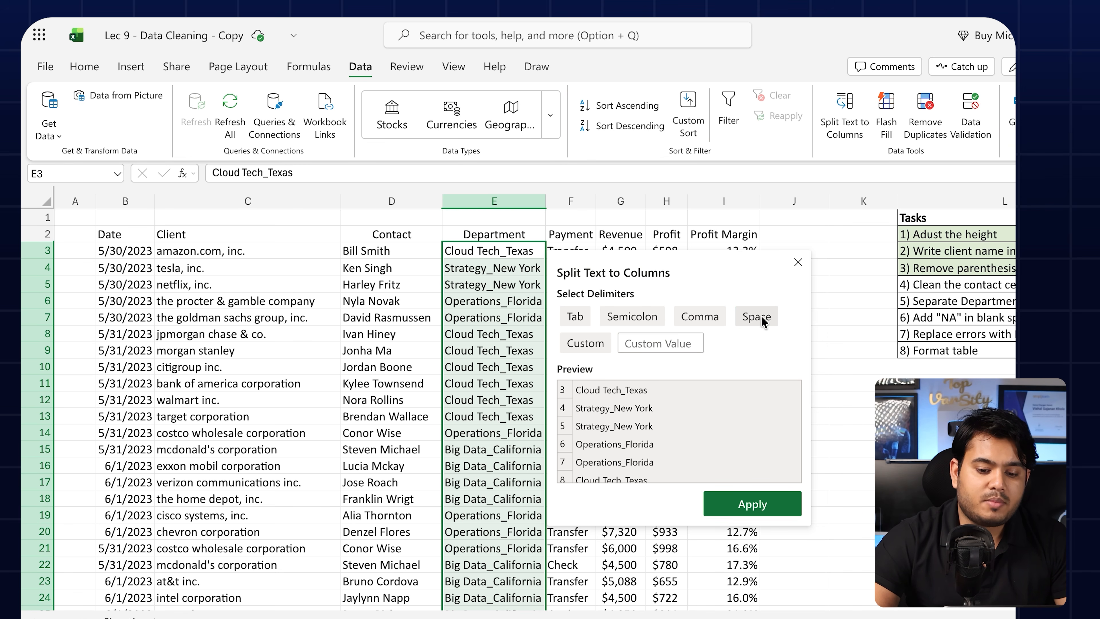
Step: Try to split the Department values with an underscore as the custom delimiter, without adding a column for the regions
{"action": "left_click", "coordinate": [593, 345]}
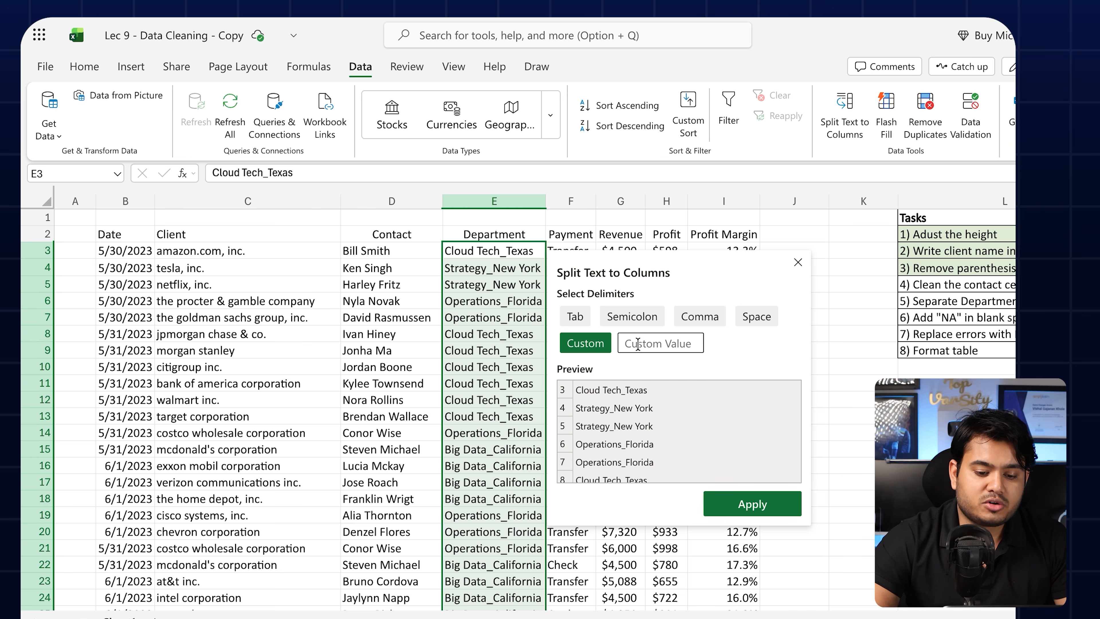
{"action": "left_click", "coordinate": [650, 345]}
{"action": "type", "text": "_"}
{"action": "scroll", "coordinate": [607, 403], "scroll_direction": "down", "scroll_amount": 5}
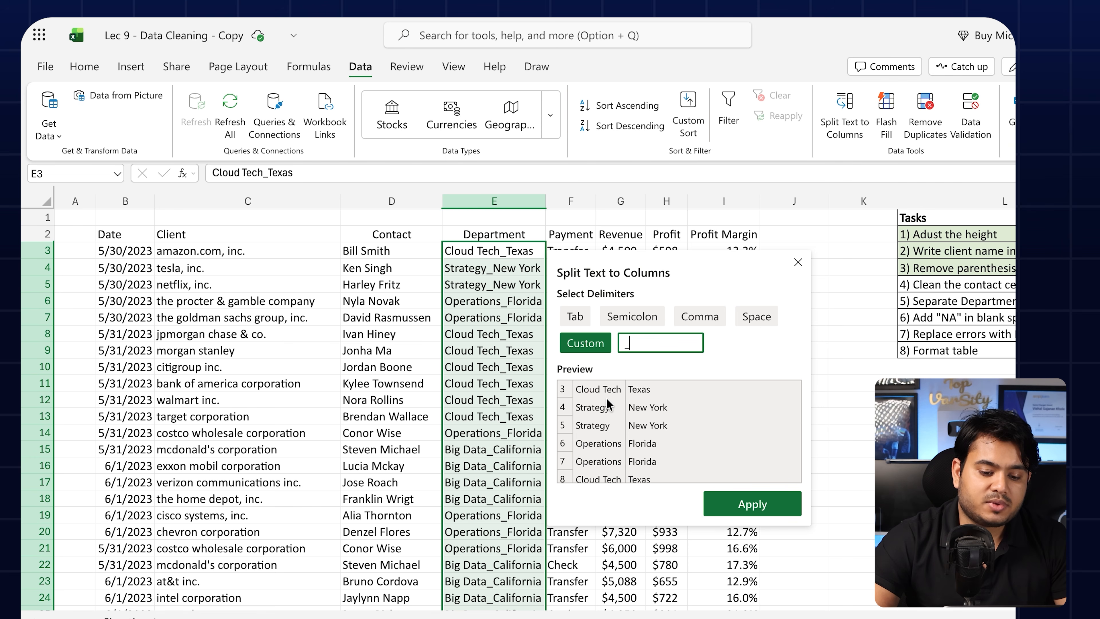
{"action": "scroll", "coordinate": [653, 417], "scroll_direction": "up", "scroll_amount": 5}
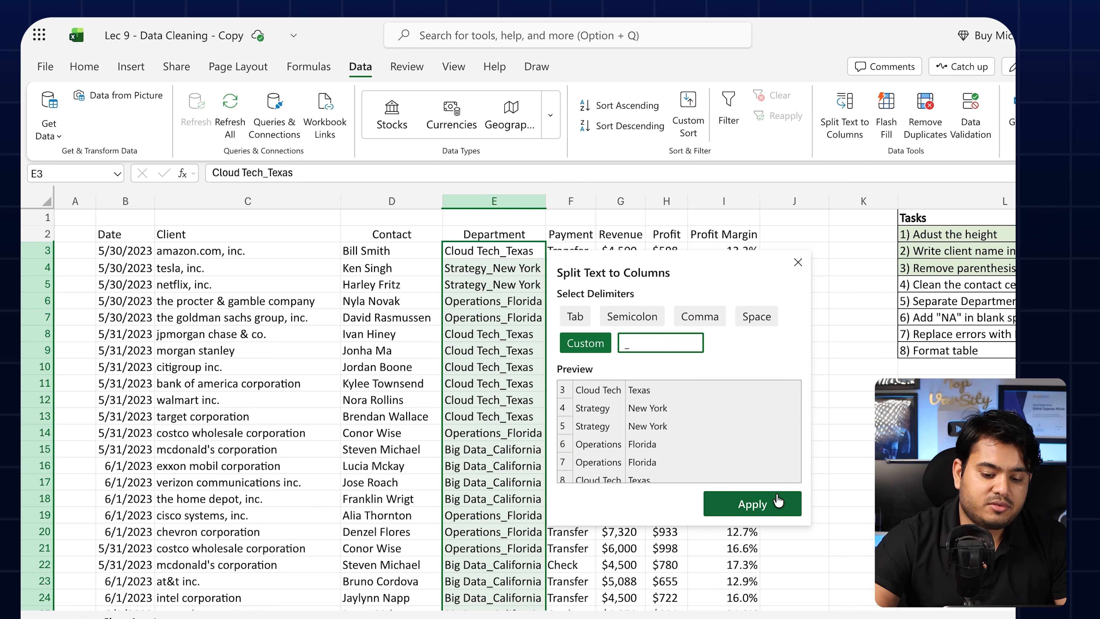
{"action": "left_click", "coordinate": [777, 505]}
Step: Compare the split region values in column F with the Payment header, and undo the split
{"action": "left_click_drag", "start_coordinate": [582, 251], "coordinate": [568, 433]}
{"action": "scroll", "coordinate": [567, 432], "scroll_direction": "up", "scroll_amount": 6}
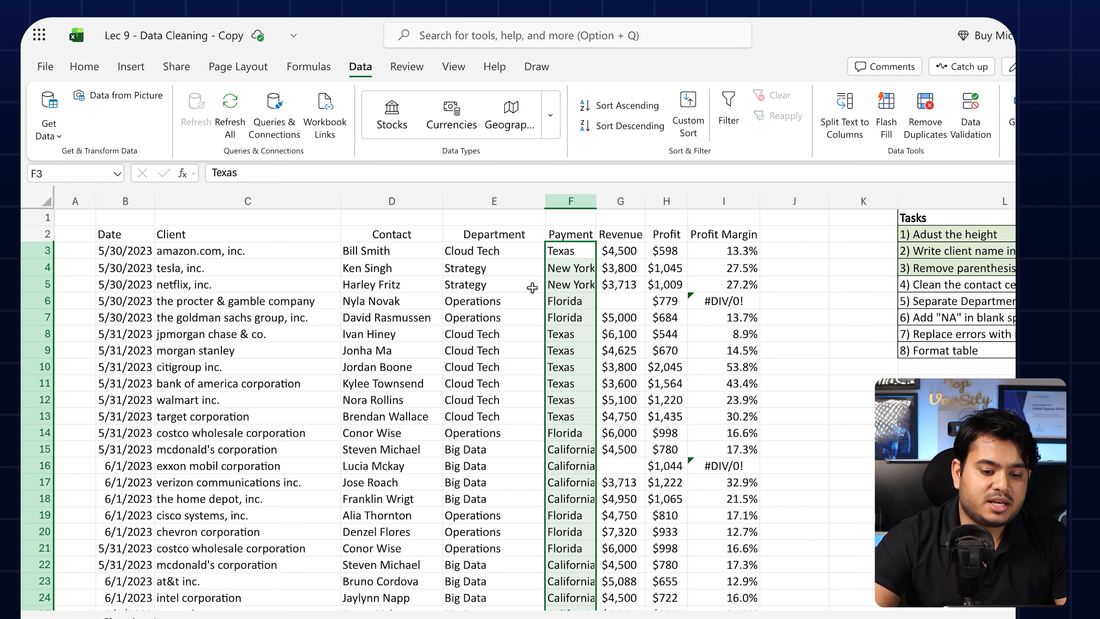
{"action": "left_click", "coordinate": [505, 234]}
{"action": "left_click_drag", "start_coordinate": [567, 249], "coordinate": [562, 399]}
{"action": "left_click", "coordinate": [562, 399]}
{"action": "left_click", "coordinate": [568, 246]}
{"action": "left_click", "coordinate": [572, 234]}
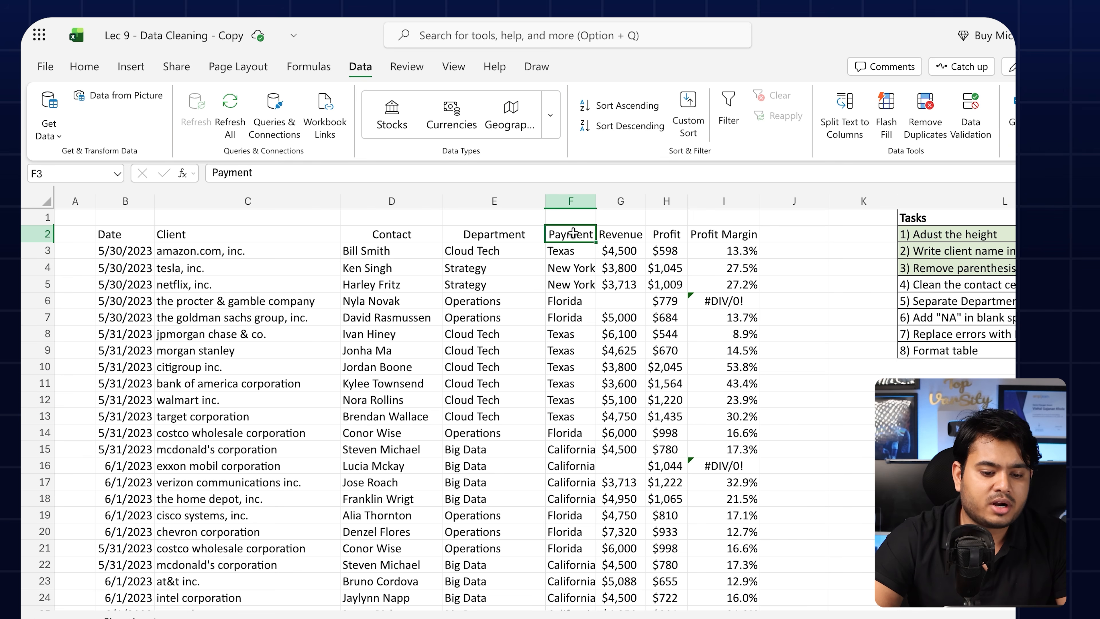
{"action": "left_click_drag", "start_coordinate": [573, 250], "coordinate": [573, 388]}
{"action": "scroll", "coordinate": [573, 377], "scroll_direction": "up", "scroll_amount": 5}
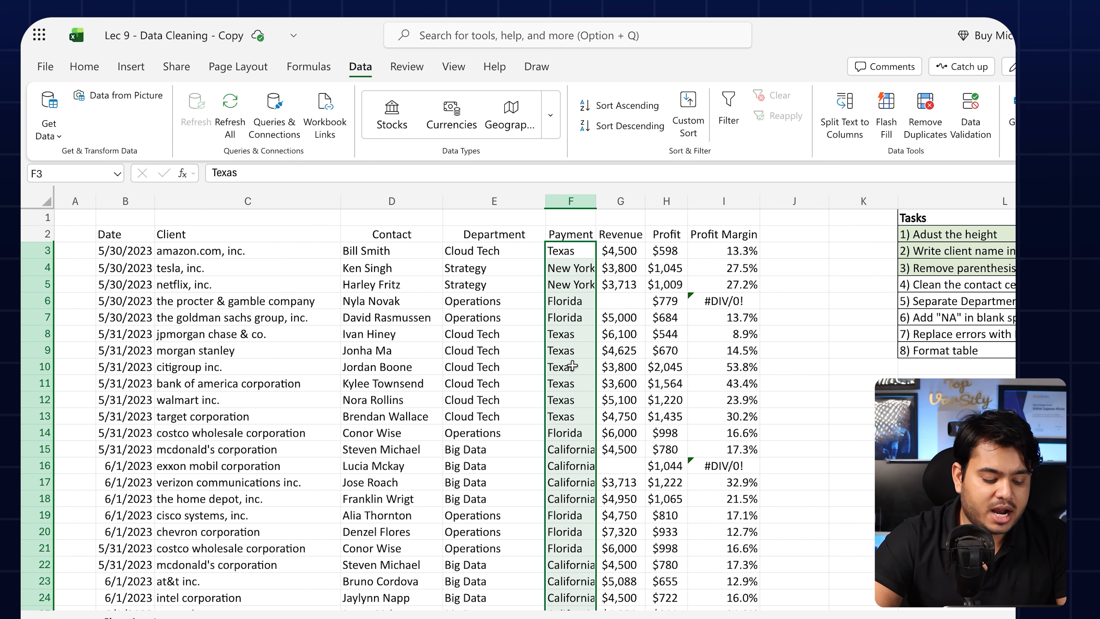
{"action": "key", "text": "ctrl+z"}
{"action": "left_click", "coordinate": [581, 306]}
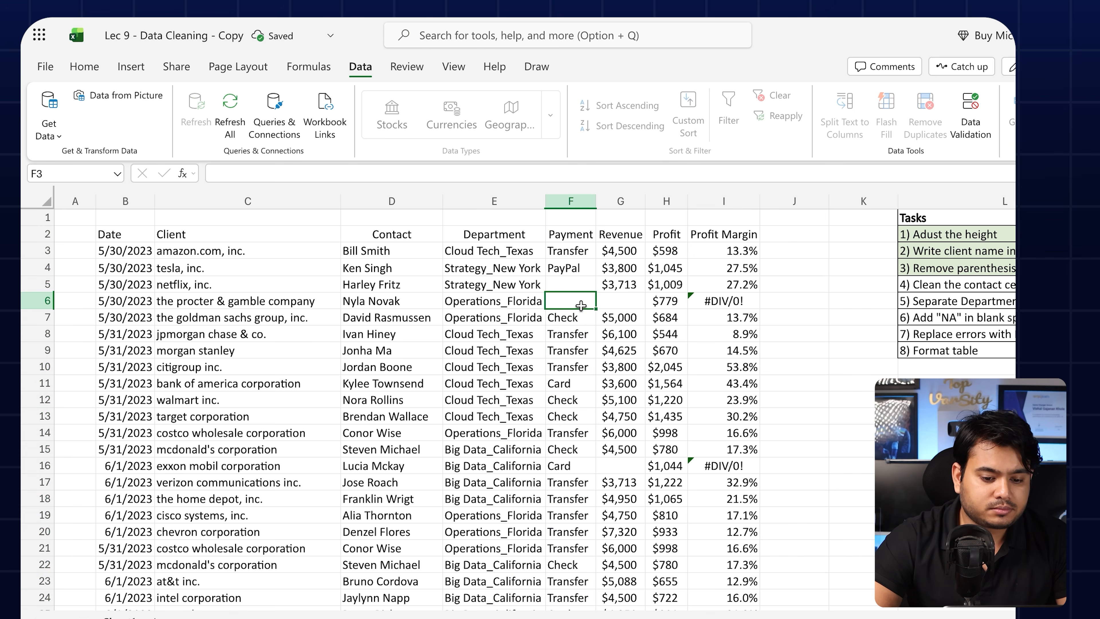
Step: Insert a blank column directly before the Payment column
{"action": "left_click", "coordinate": [574, 199]}
{"action": "right_click", "coordinate": [574, 199]}
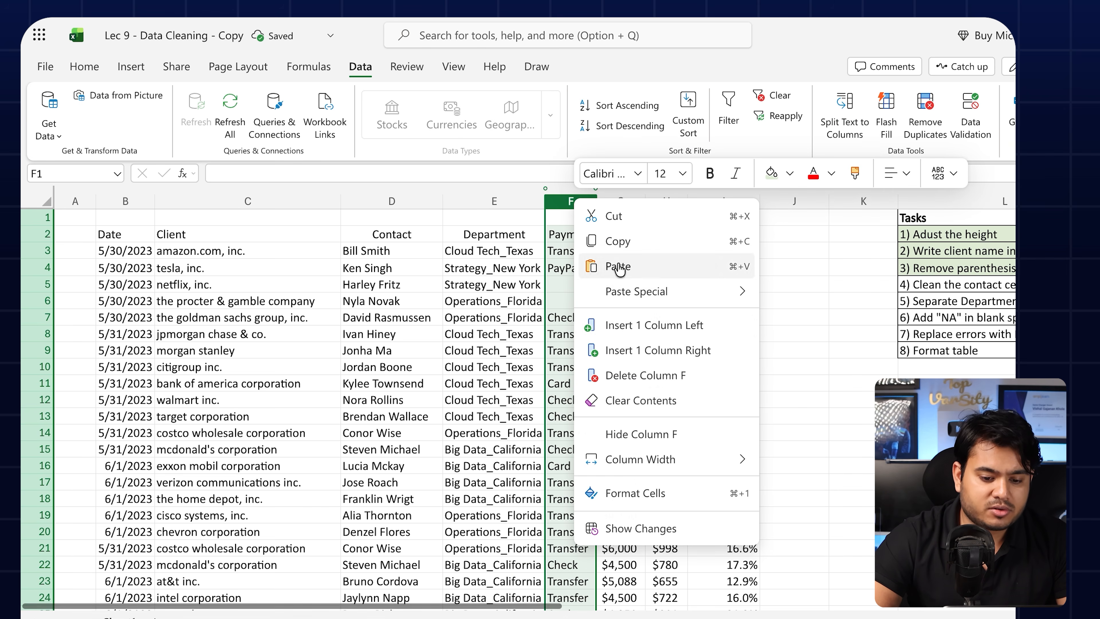
{"action": "left_click", "coordinate": [631, 325]}
Step: Split the Department values from E3 to the last data row into two columns, using an underscore as the custom delimiter
{"action": "left_click", "coordinate": [526, 249]}
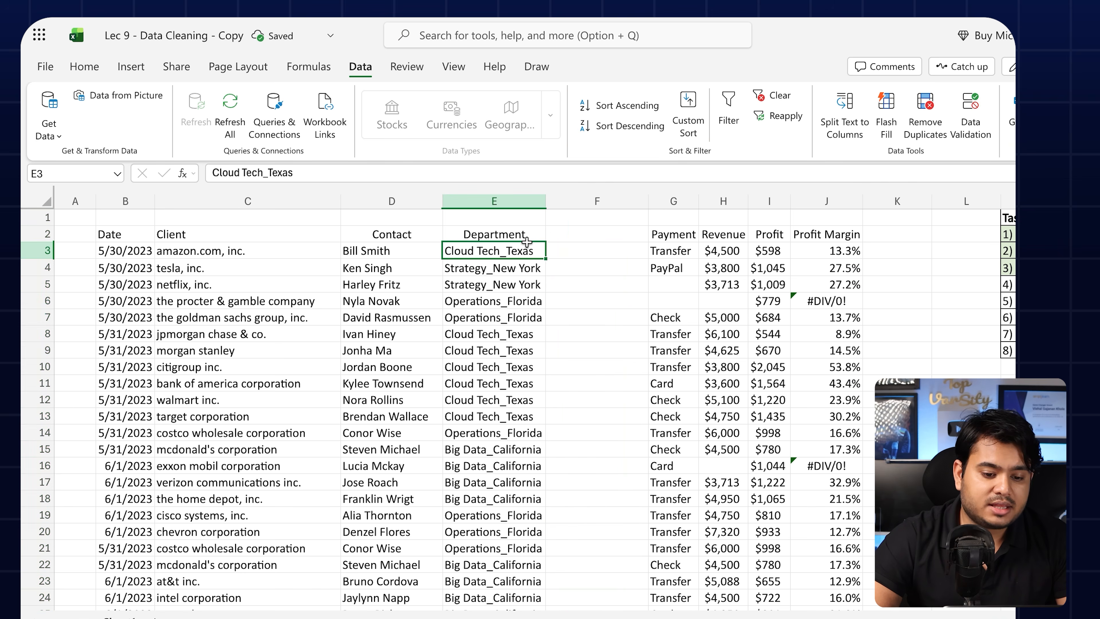
{"action": "scroll", "coordinate": [527, 245], "scroll_direction": "down", "scroll_amount": 3}
{"action": "scroll", "coordinate": [526, 243], "scroll_direction": "up", "scroll_amount": 3}
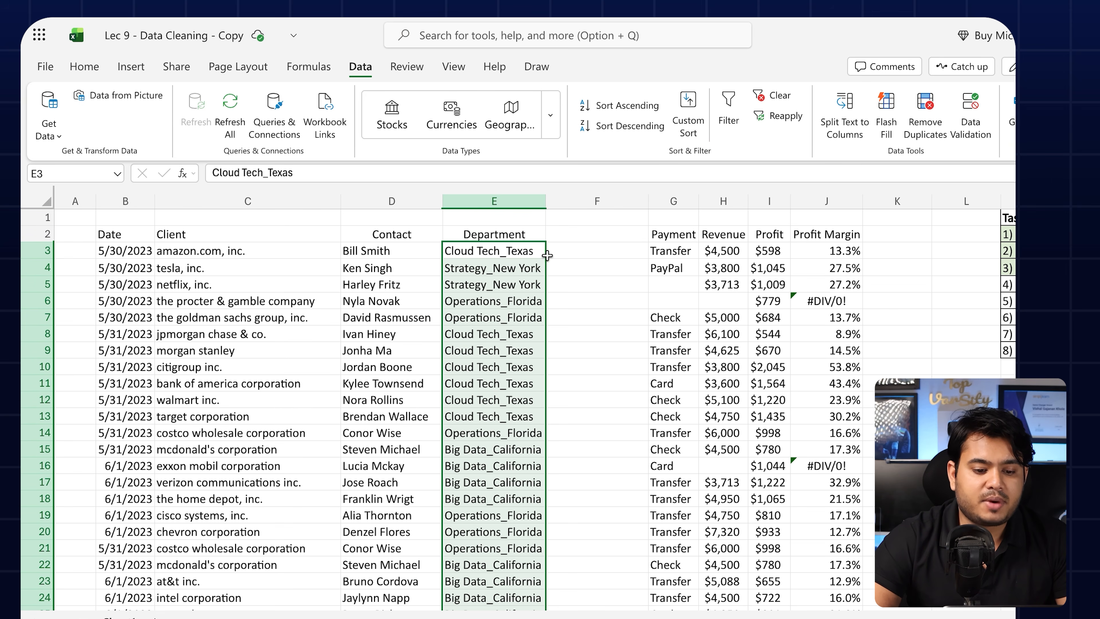
{"action": "left_click", "coordinate": [846, 130]}
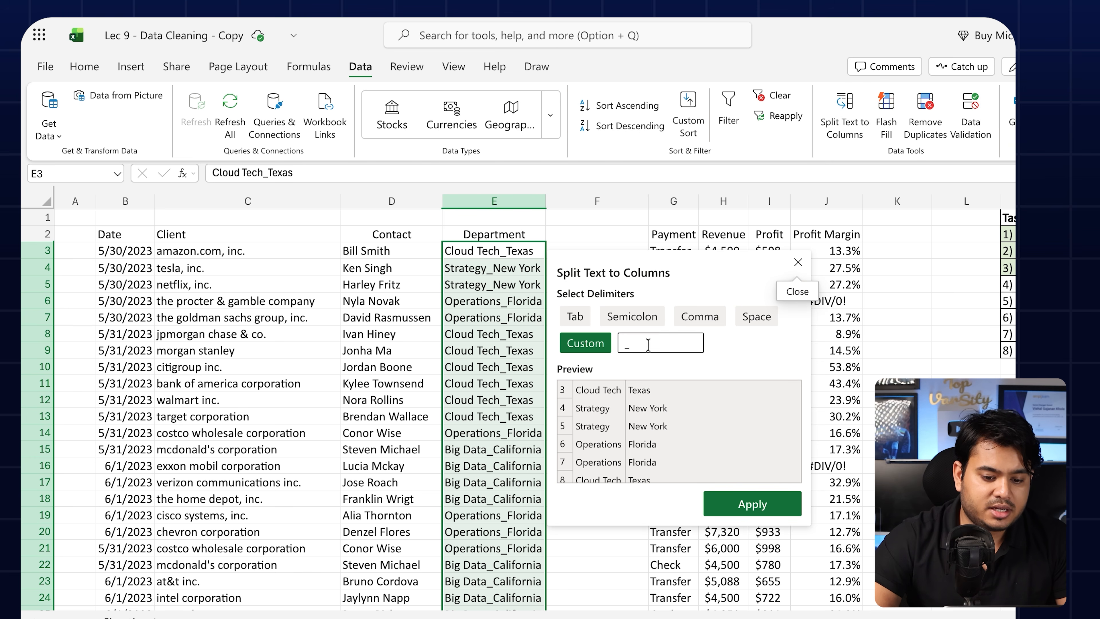
{"action": "left_click", "coordinate": [639, 346]}
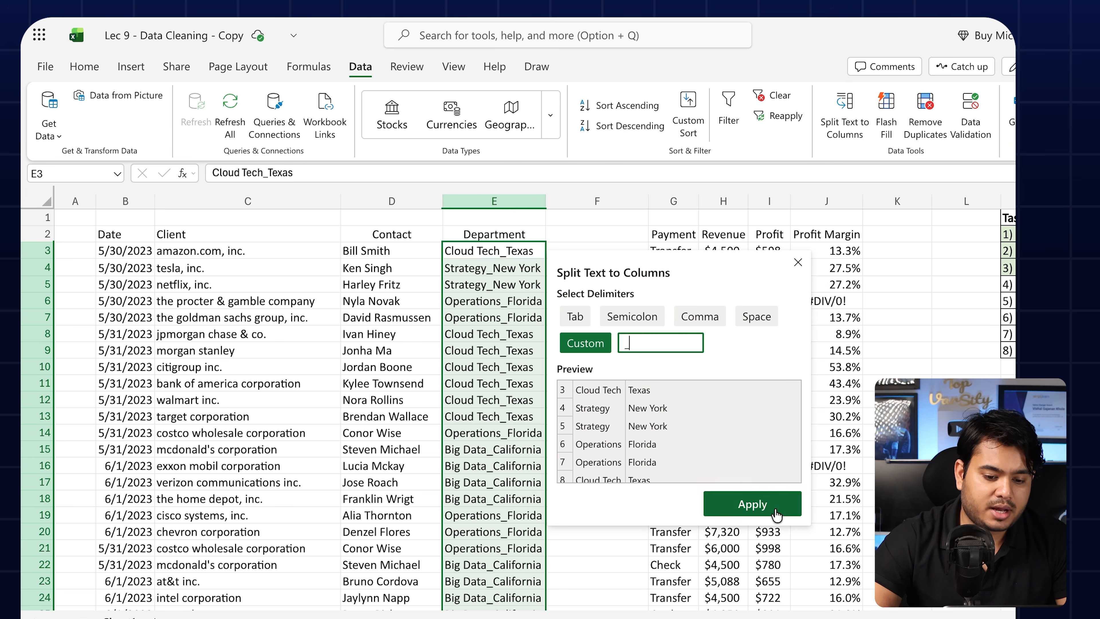
{"action": "left_click", "coordinate": [767, 504]}
Step: Enter the header Region in F2 above the split location values
{"action": "scroll", "coordinate": [581, 256], "scroll_direction": "up", "scroll_amount": 1}
{"action": "left_click", "coordinate": [585, 234]}
{"action": "left_click", "coordinate": [585, 281]}
{"action": "scroll", "coordinate": [580, 328], "scroll_direction": "down", "scroll_amount": 8}
{"action": "scroll", "coordinate": [578, 347], "scroll_direction": "up", "scroll_amount": 8}
{"action": "left_click", "coordinate": [593, 235]}
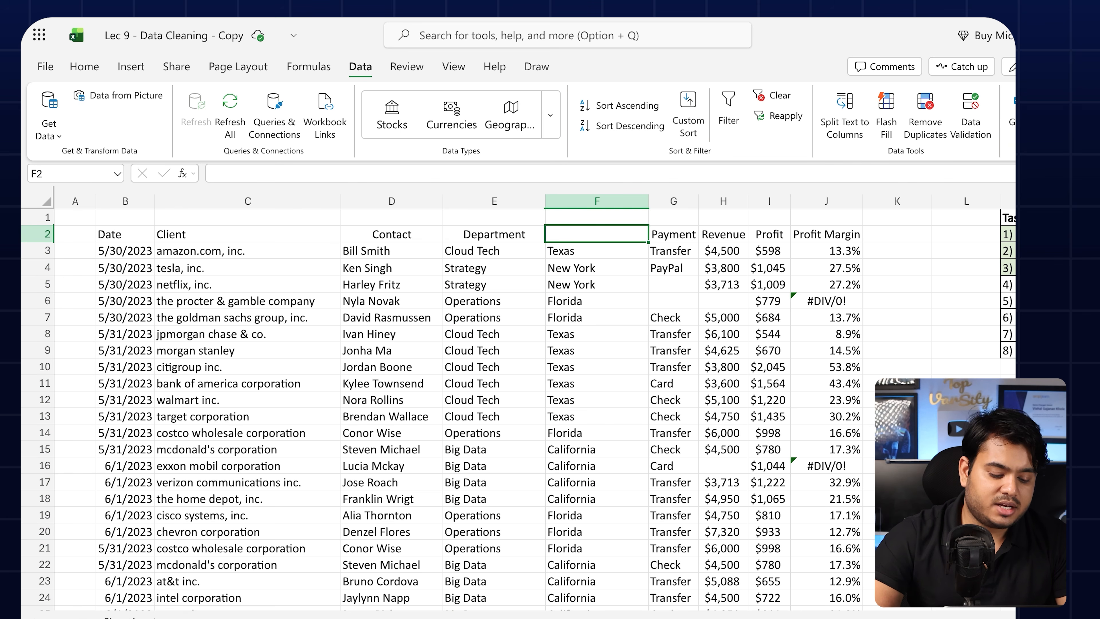
{"action": "type", "text": "Region"}
Step: Review the separated Department and Region columns from their headers down to the last data row
{"action": "left_click_drag", "start_coordinate": [493, 234], "coordinate": [596, 437]}
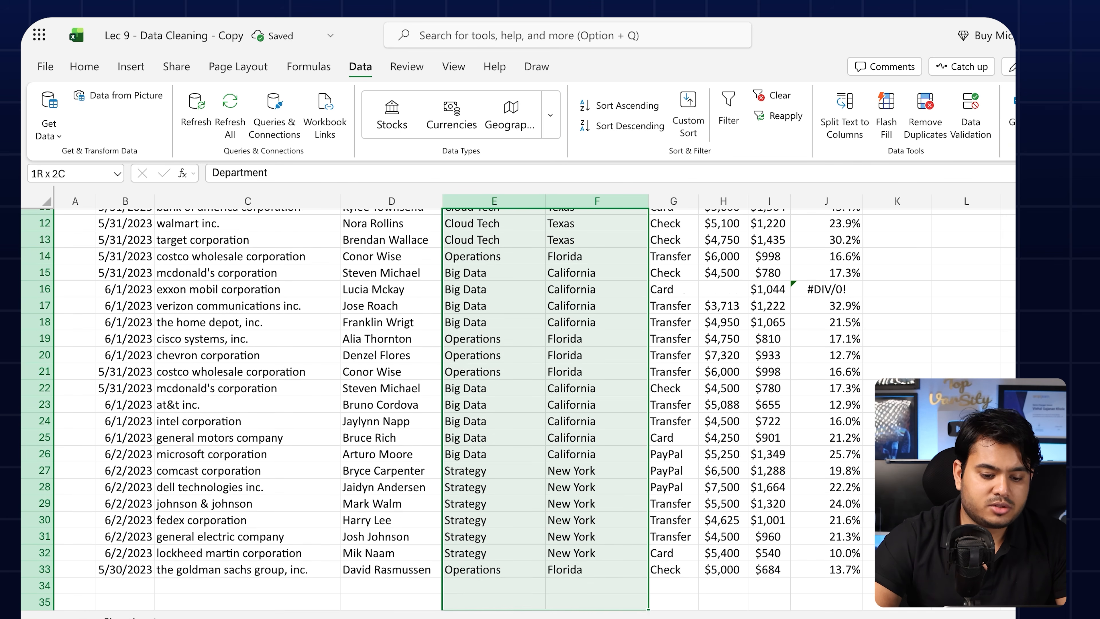
{"action": "scroll", "coordinate": [596, 438], "scroll_direction": "up", "scroll_amount": 6}
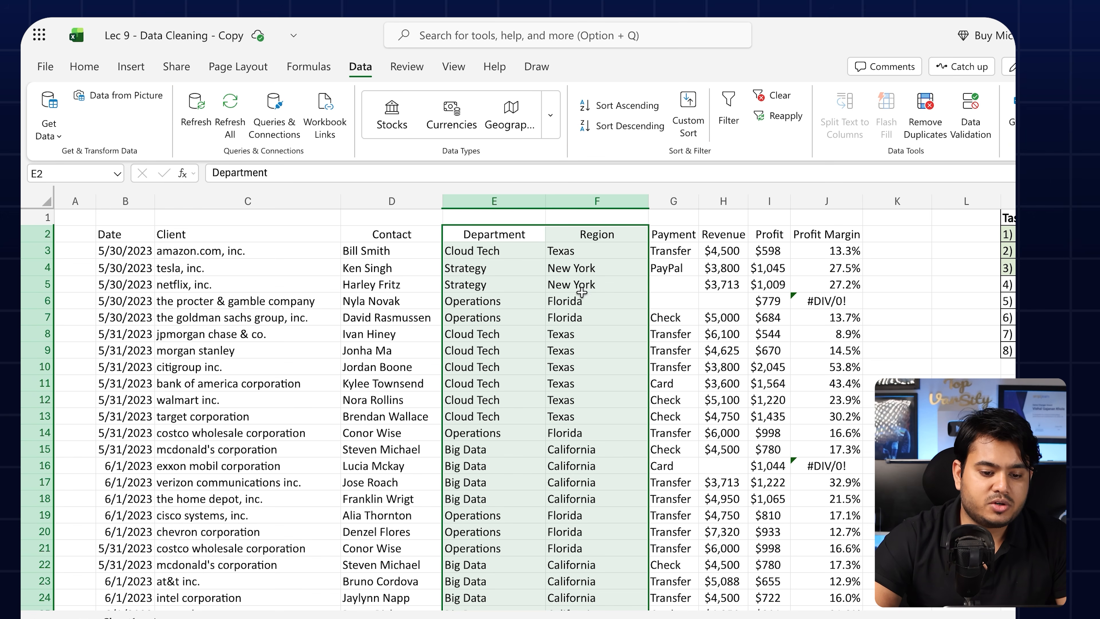
{"action": "left_click", "coordinate": [580, 267]}
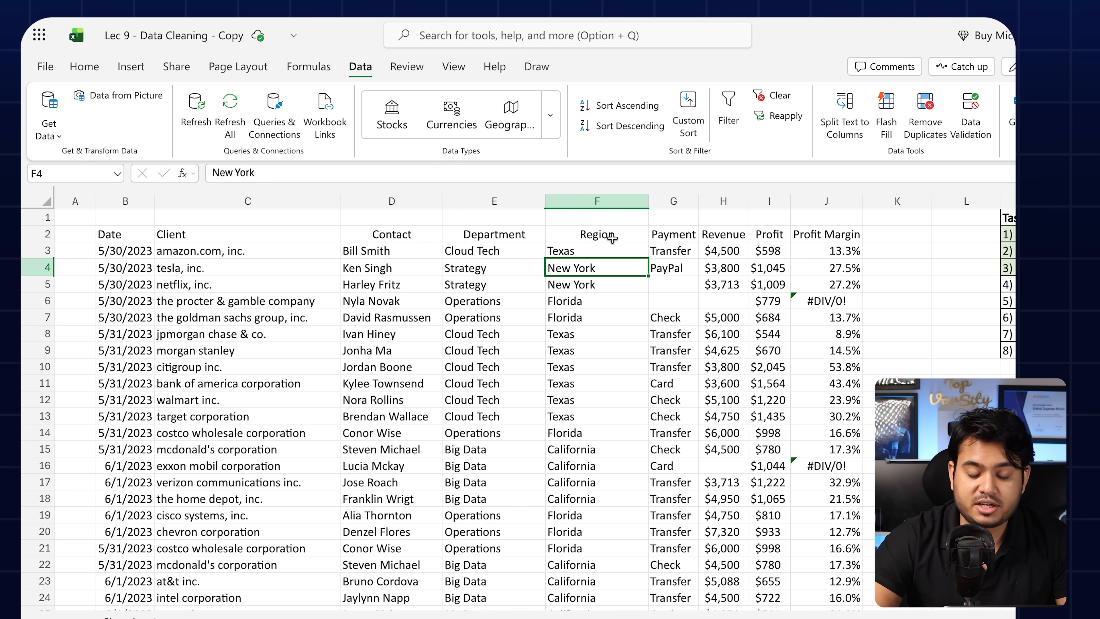
{"action": "left_click", "coordinate": [520, 232]}
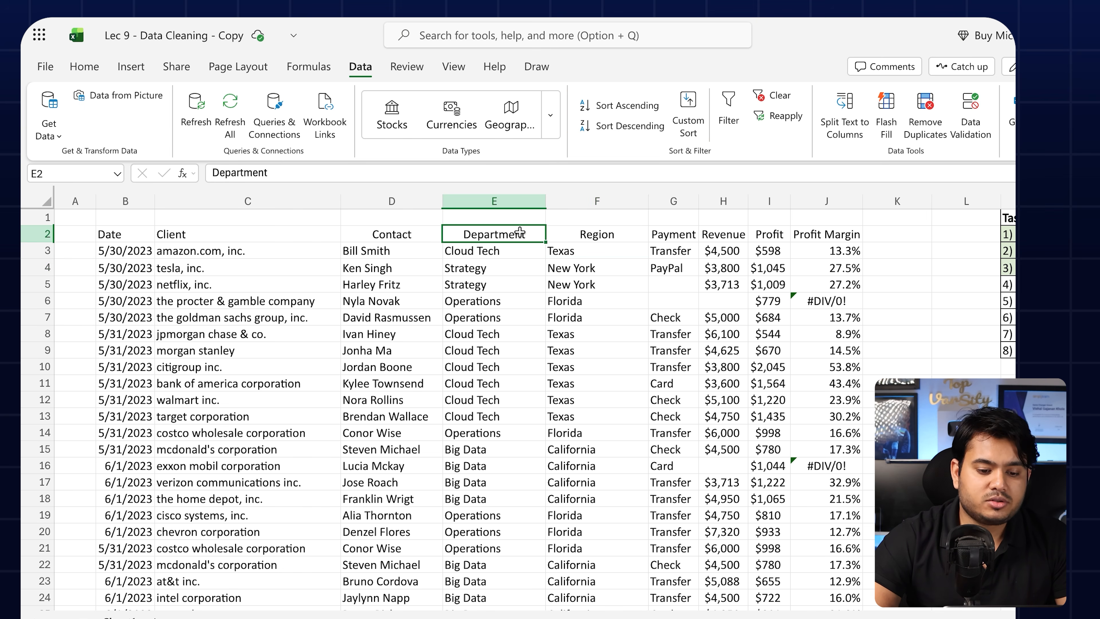
{"action": "left_click_drag", "start_coordinate": [520, 233], "coordinate": [593, 234]}
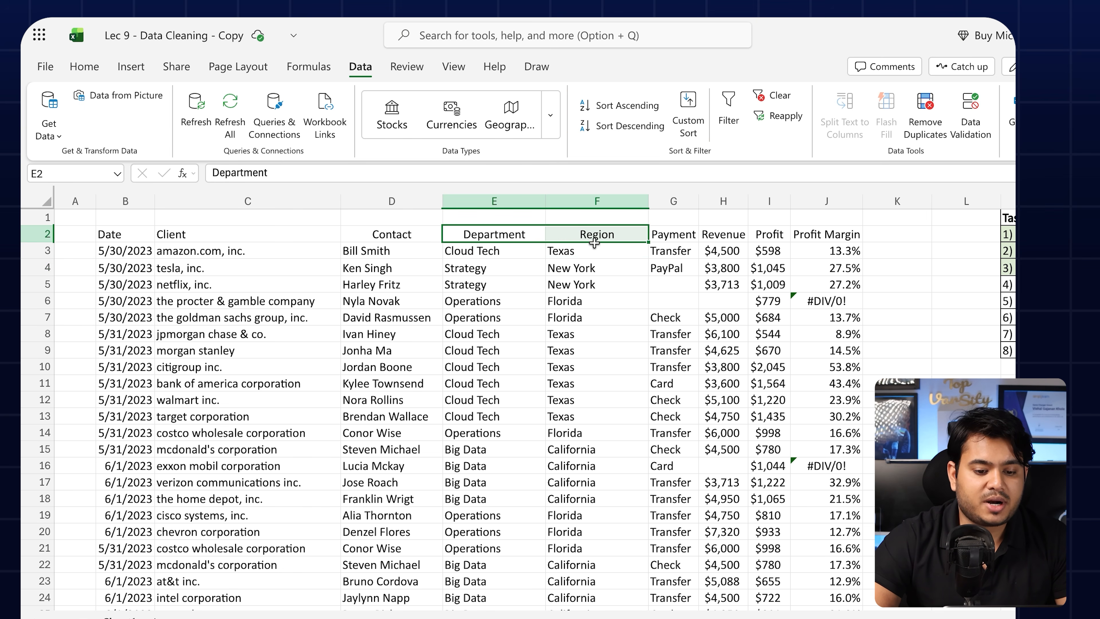
{"action": "left_click_drag", "start_coordinate": [505, 257], "coordinate": [547, 414]}
{"action": "left_click", "coordinate": [548, 415]}
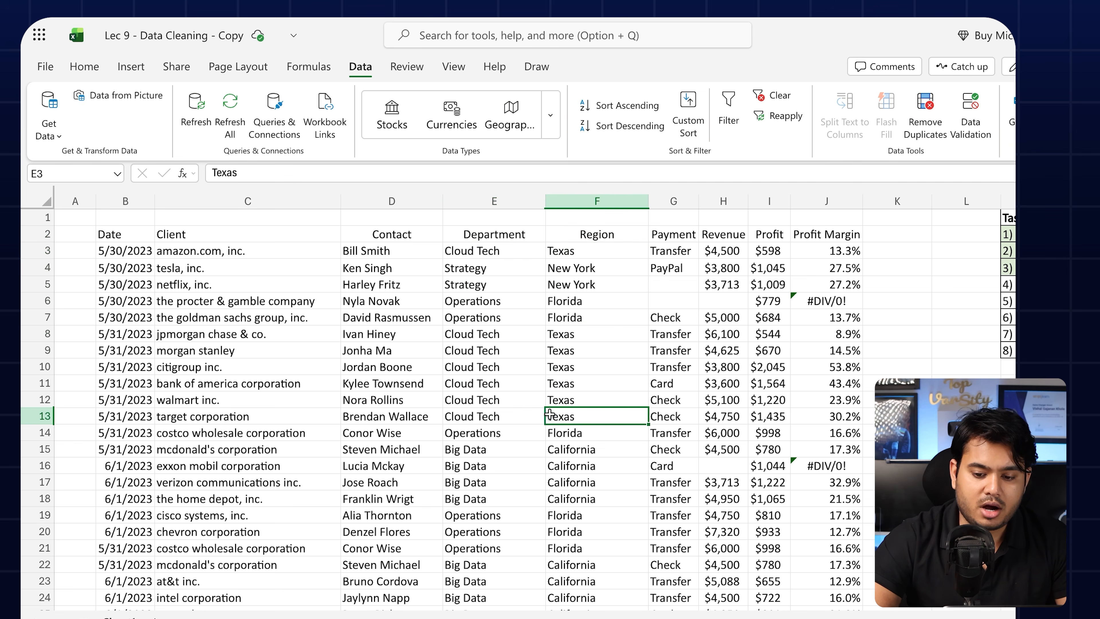
Step: Set the status of task 5, Separate Department and Region, to Completed in the task tracker
{"action": "scroll", "coordinate": [584, 353], "scroll_direction": "right", "scroll_amount": 5}
{"action": "scroll", "coordinate": [584, 353], "scroll_direction": "right", "scroll_amount": 1}
{"action": "left_click", "coordinate": [686, 308]}
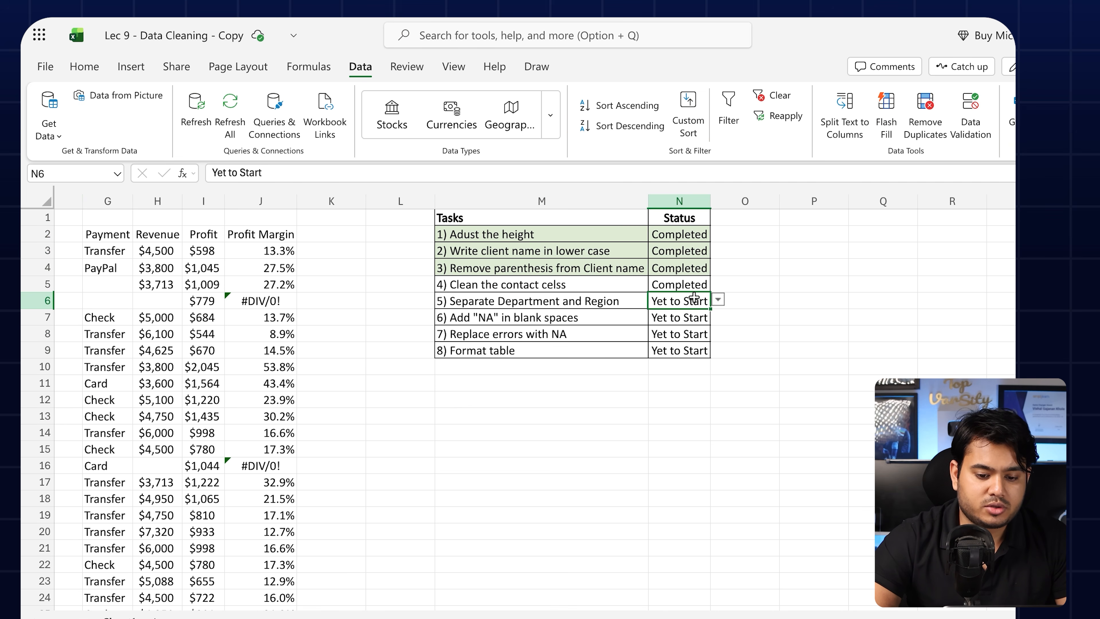
{"action": "left_click", "coordinate": [718, 301]}
{"action": "left_click", "coordinate": [694, 321]}
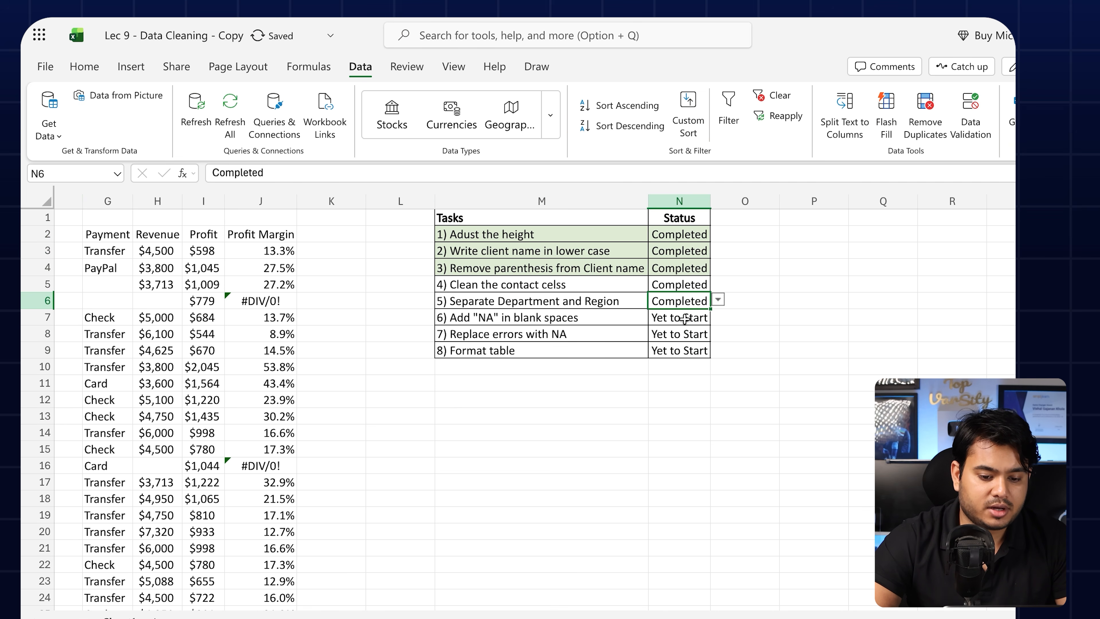
Step: Select the whole client table from the Date header in B2 and turn on filtering for task 6, adding "NA" in blank spaces
{"action": "left_click", "coordinate": [581, 321]}
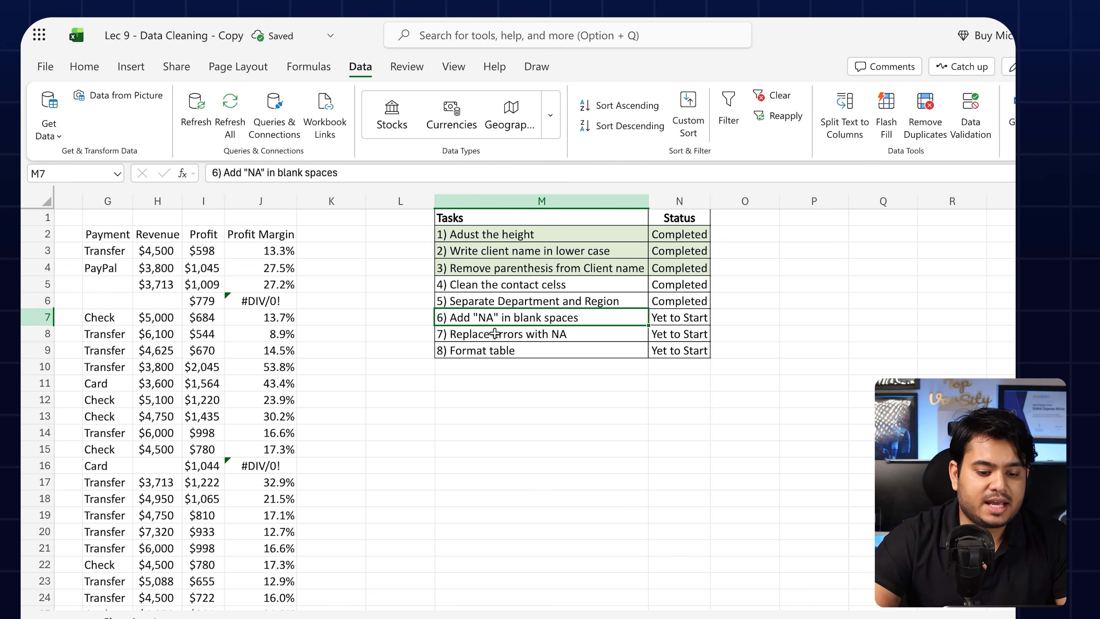
{"action": "scroll", "coordinate": [495, 333], "scroll_direction": "left", "scroll_amount": 6}
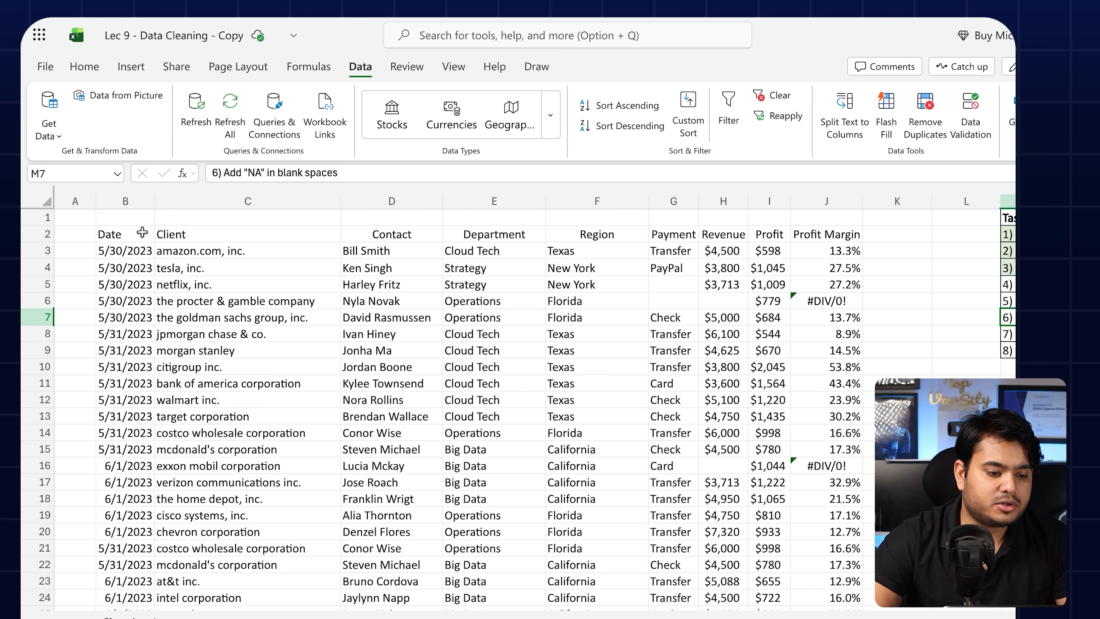
{"action": "left_click", "coordinate": [142, 232]}
{"action": "key", "text": "ctrl+shift+Right"}
{"action": "key", "text": "ctrl+shift+Down"}
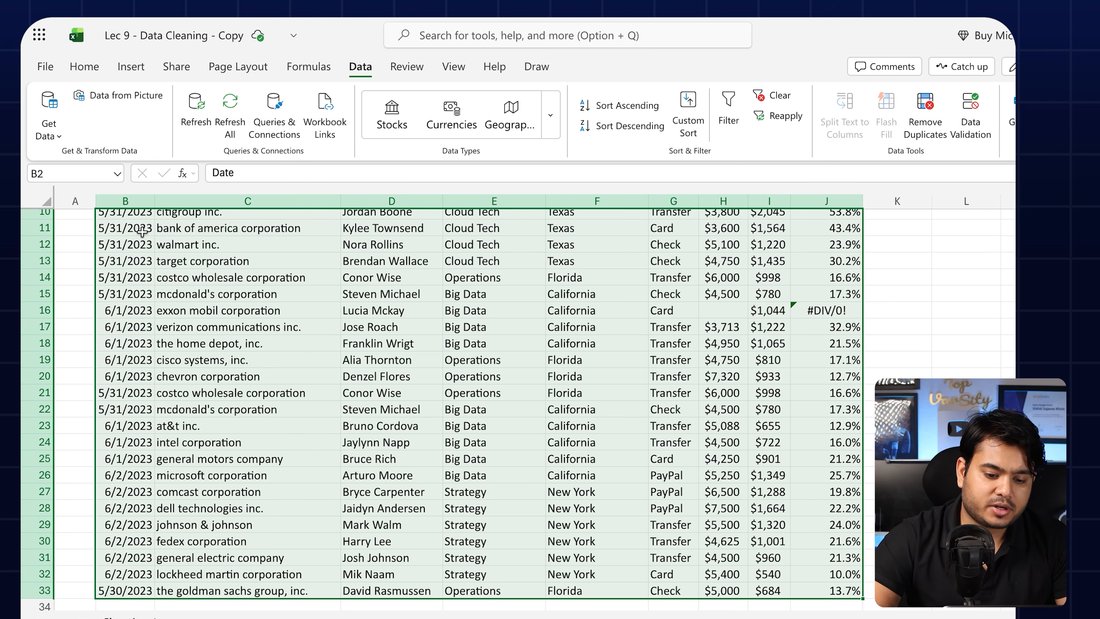
{"action": "scroll", "coordinate": [142, 233], "scroll_direction": "up", "scroll_amount": 4}
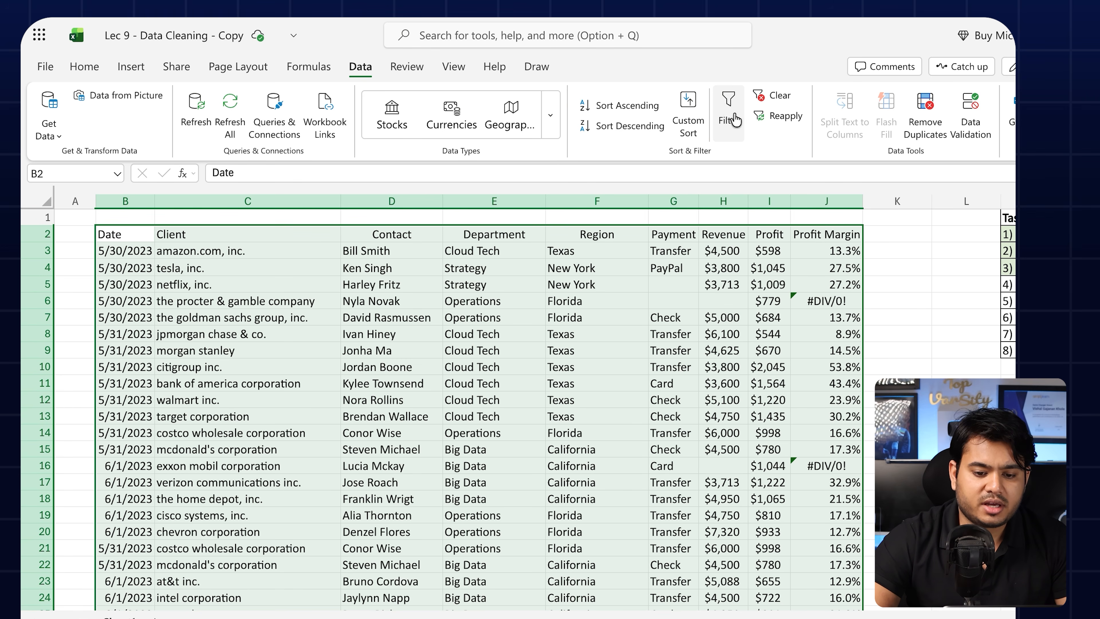
{"action": "left_click", "coordinate": [728, 121]}
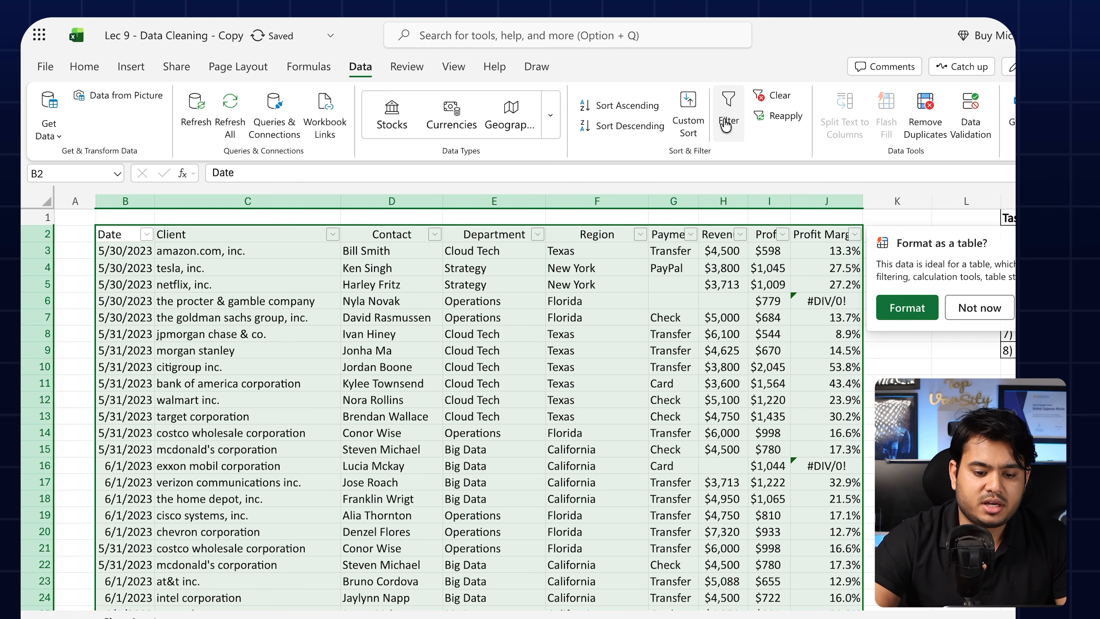
Step: Check the filter value lists of the Contact, Client, Date, Department and Region columns for blank entries
{"action": "left_click", "coordinate": [434, 235]}
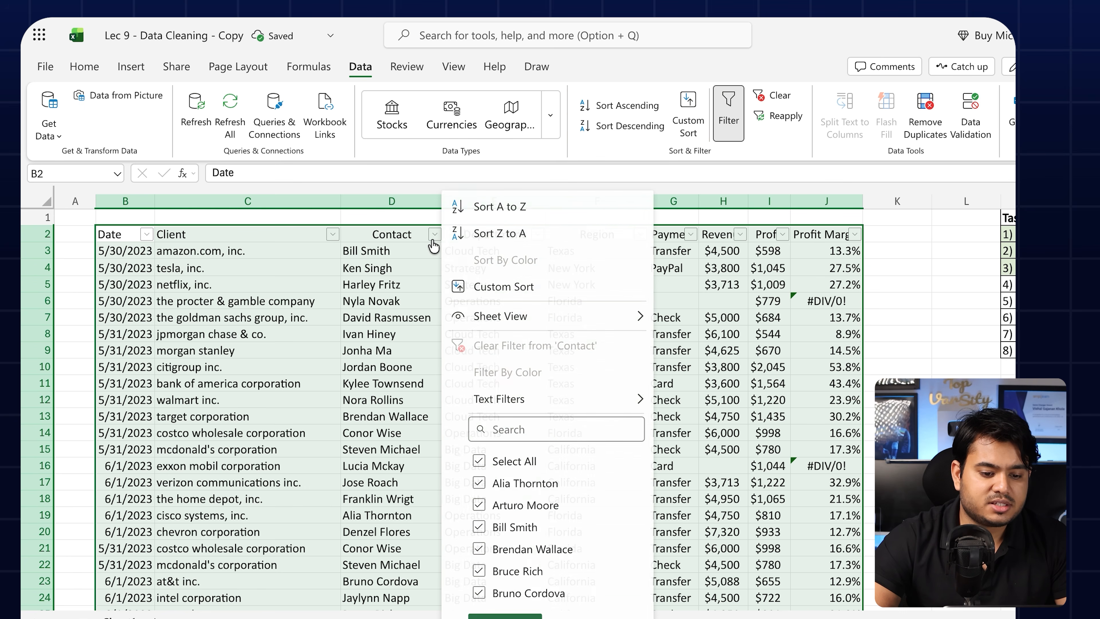
{"action": "left_click", "coordinate": [332, 238]}
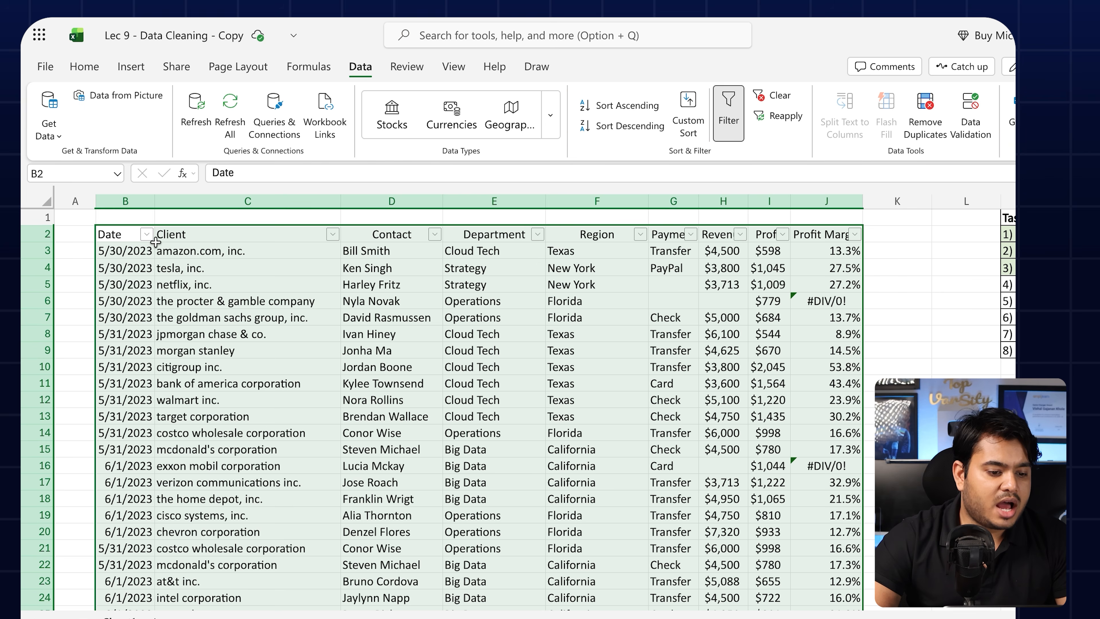
{"action": "left_click", "coordinate": [147, 235]}
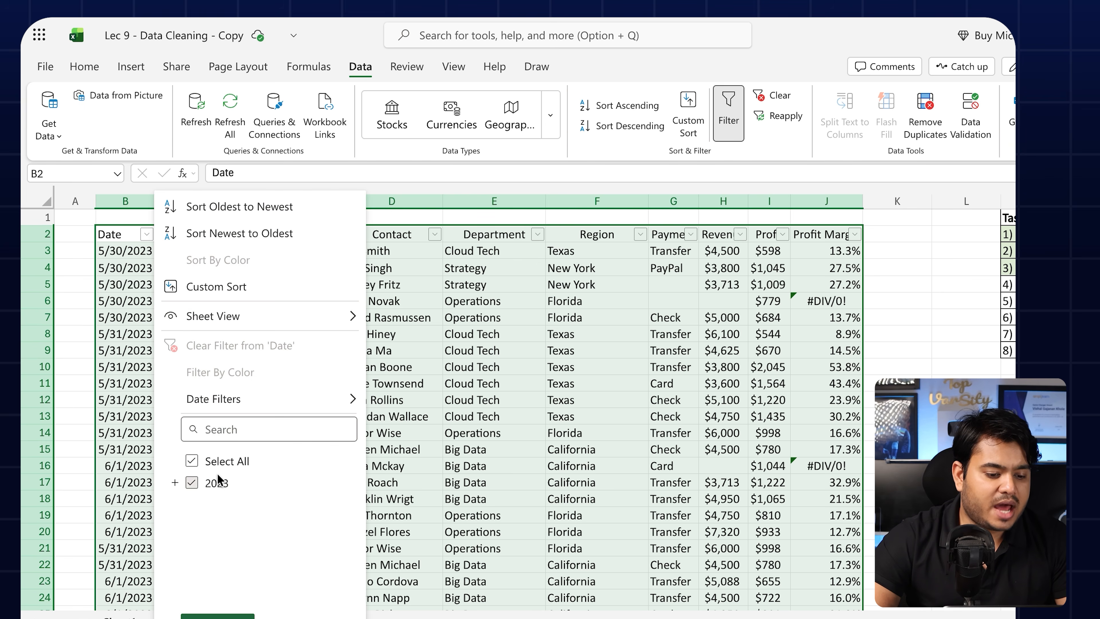
{"action": "left_click", "coordinate": [479, 345]}
{"action": "left_click", "coordinate": [333, 234]}
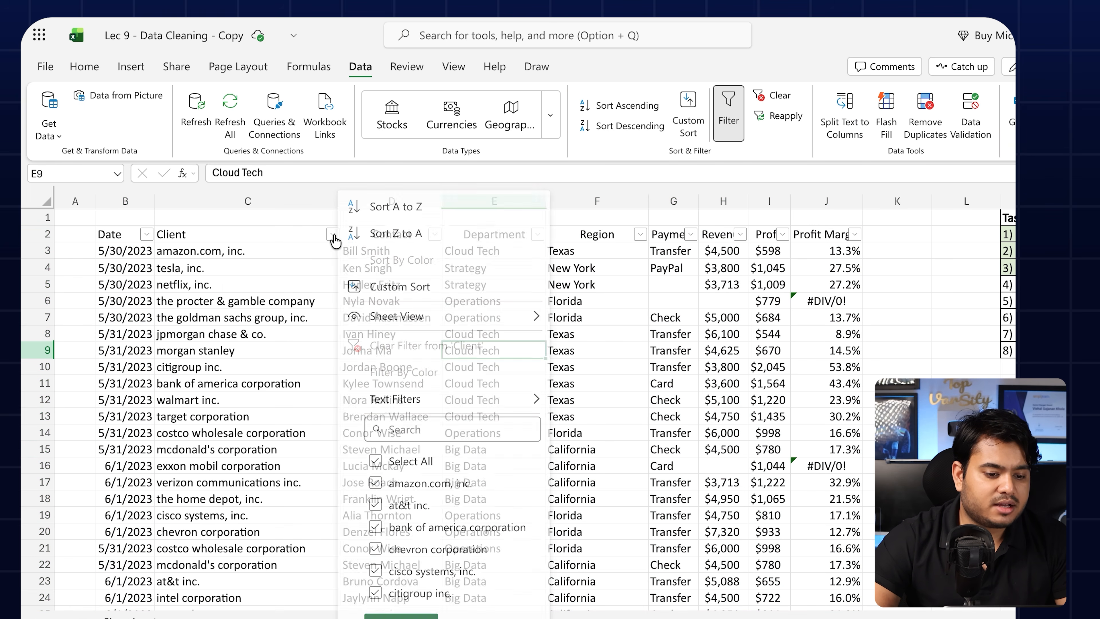
{"action": "scroll", "coordinate": [407, 484], "scroll_direction": "down", "scroll_amount": 3}
{"action": "scroll", "coordinate": [433, 490], "scroll_direction": "up", "scroll_amount": 3}
{"action": "left_click", "coordinate": [626, 395]}
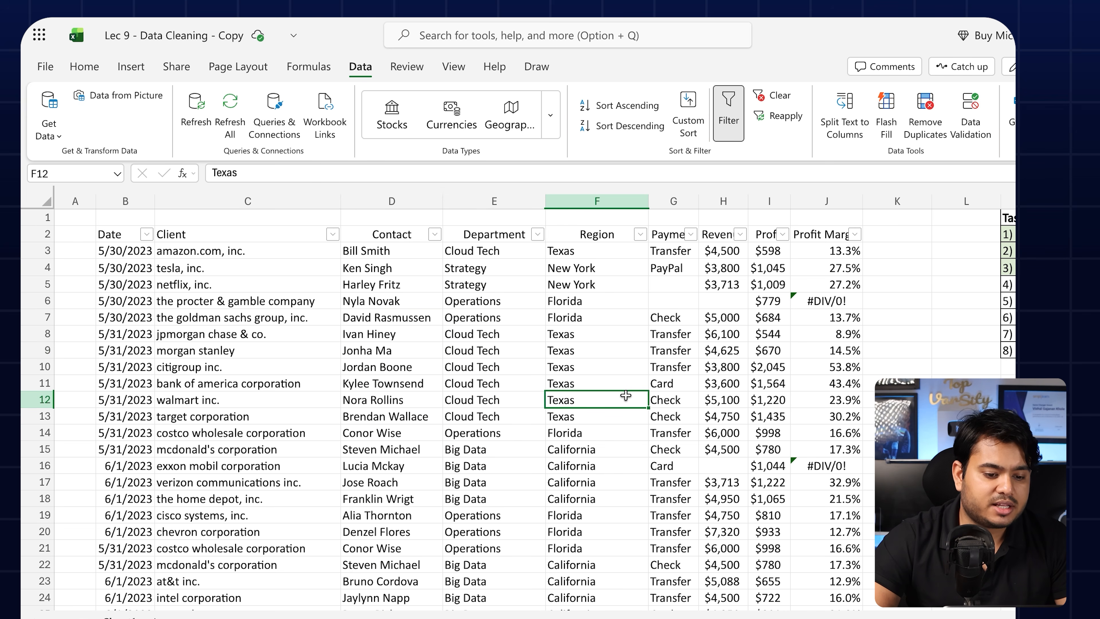
{"action": "left_click", "coordinate": [537, 234]}
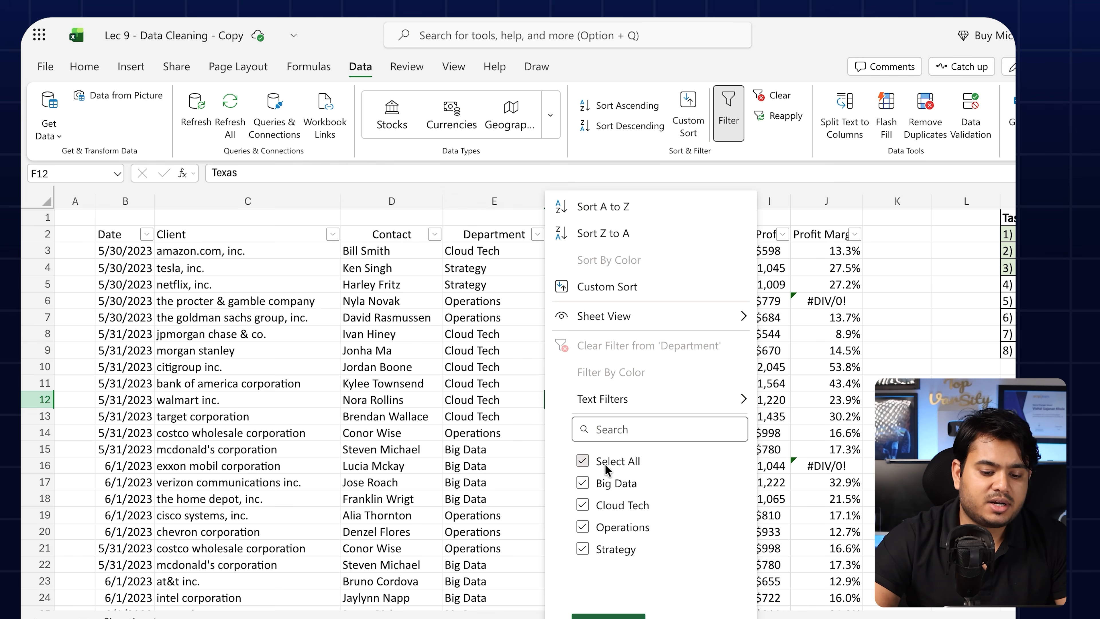
{"action": "left_click", "coordinate": [493, 317]}
{"action": "left_click", "coordinate": [640, 234]}
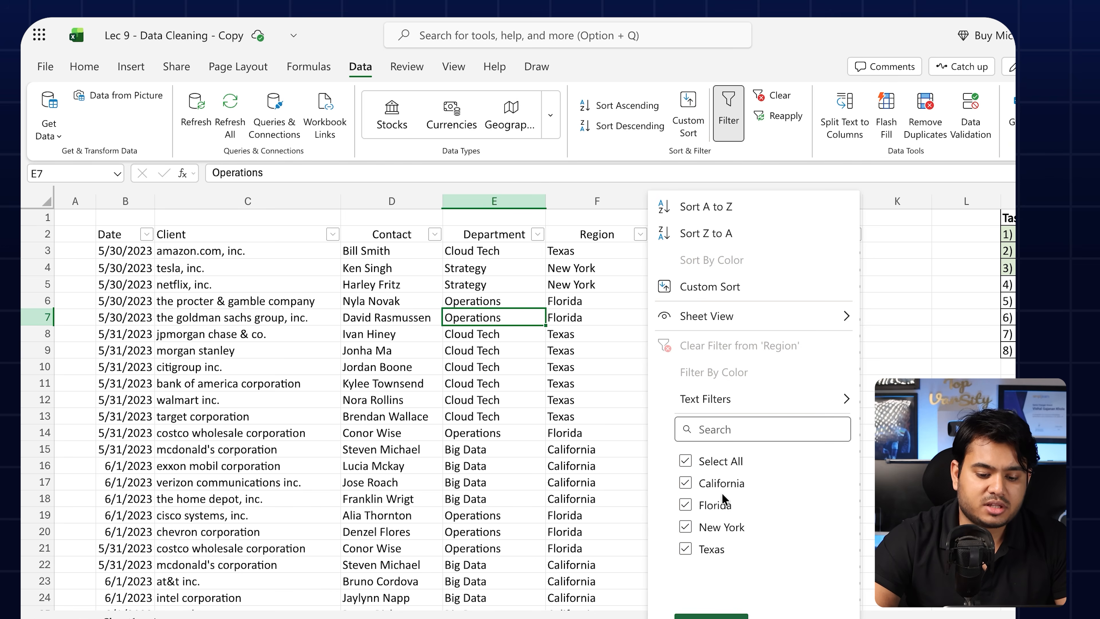
{"action": "left_click", "coordinate": [525, 351]}
Step: Filter the Payment column to show only the rows with blanks
{"action": "left_click", "coordinate": [692, 235]}
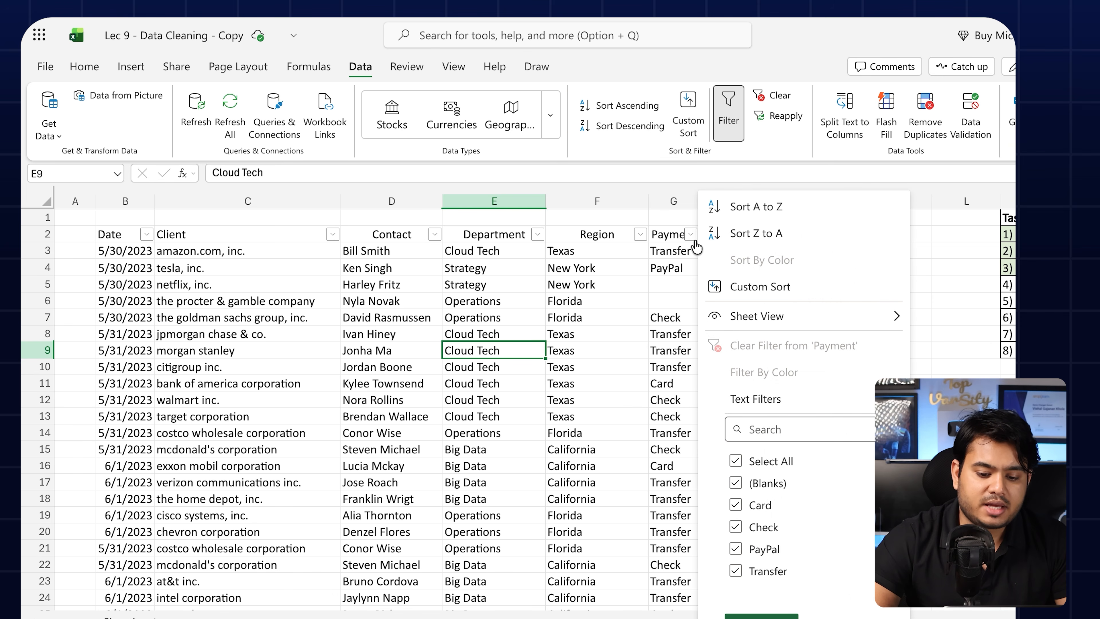
{"action": "left_click", "coordinate": [735, 461]}
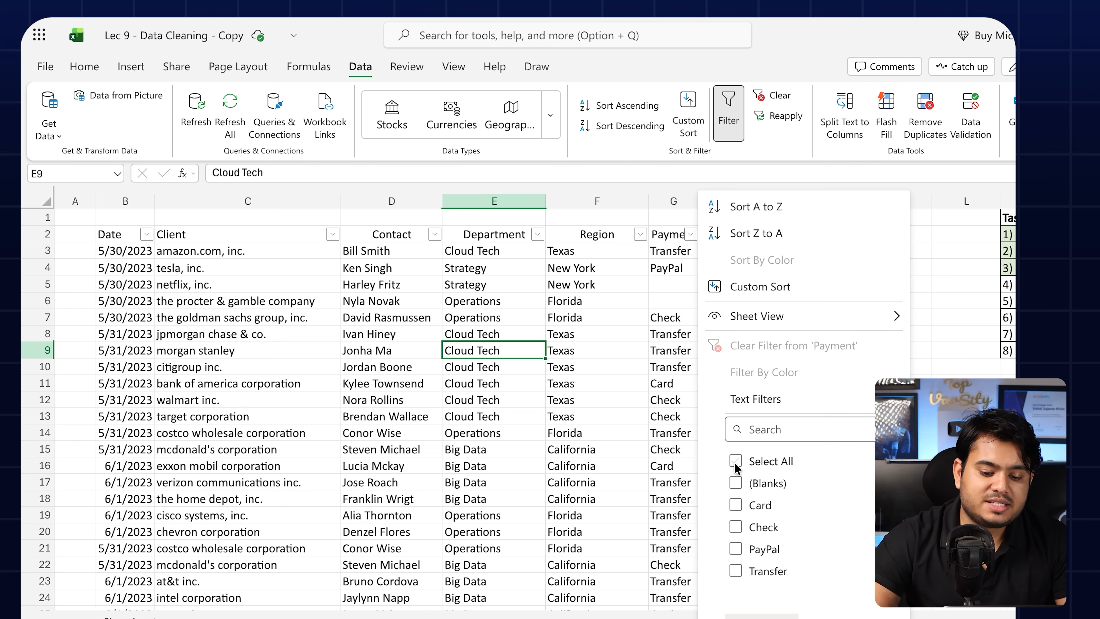
{"action": "left_click", "coordinate": [736, 483]}
{"action": "key", "text": "Return"}
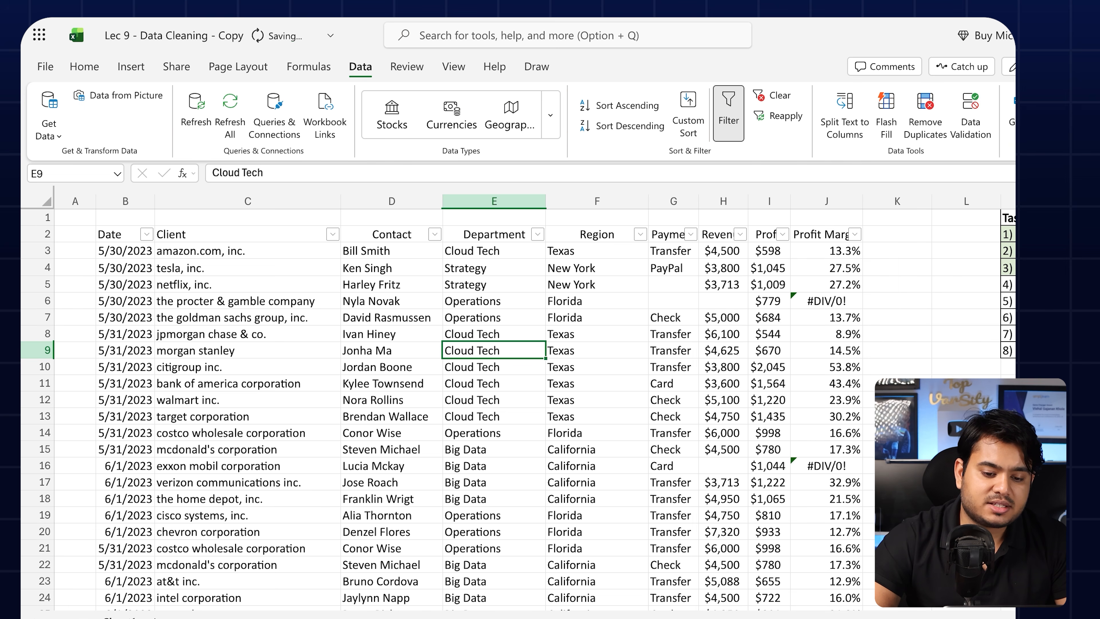
Step: Enter NA in the blank Payment cells G5 and G6 and in the blank Revenue cell H6
{"action": "left_click", "coordinate": [662, 252]}
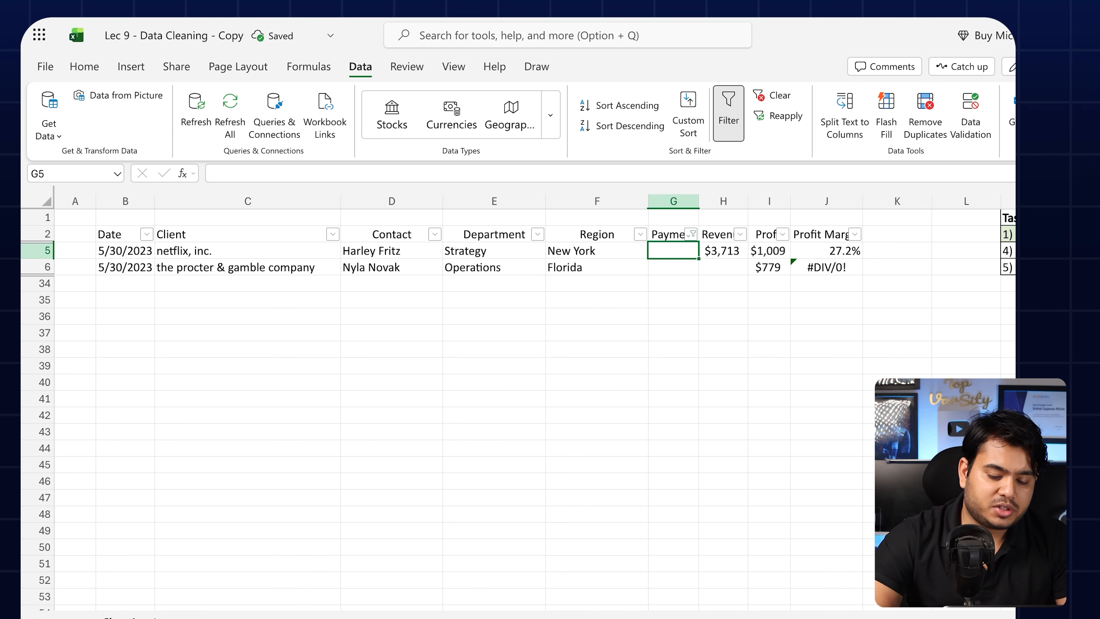
{"action": "type", "text": "NA"}
{"action": "key", "text": "Return"}
{"action": "type", "text": "N"}
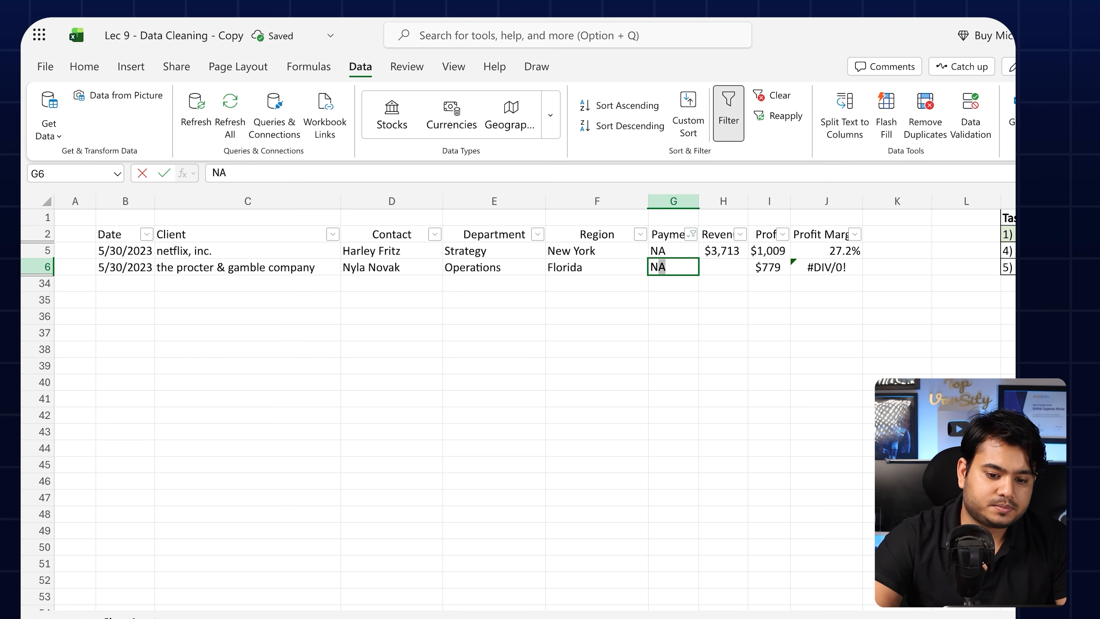
{"action": "type", "text": "A"}
{"action": "key", "text": "Tab"}
{"action": "type", "text": "NA"}
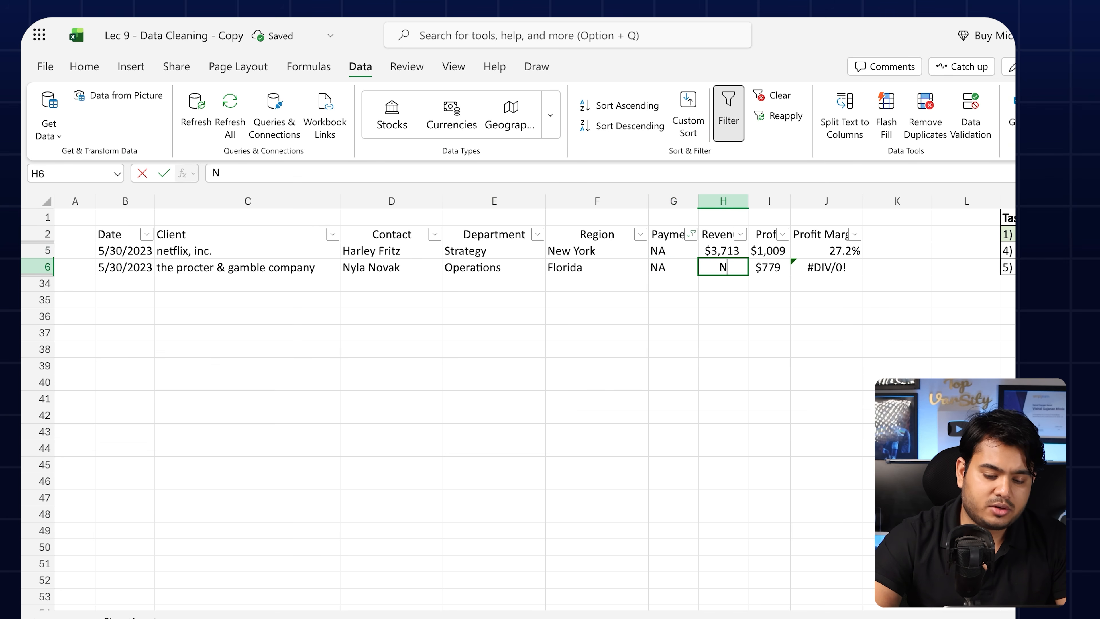
{"action": "key", "text": "Return"}
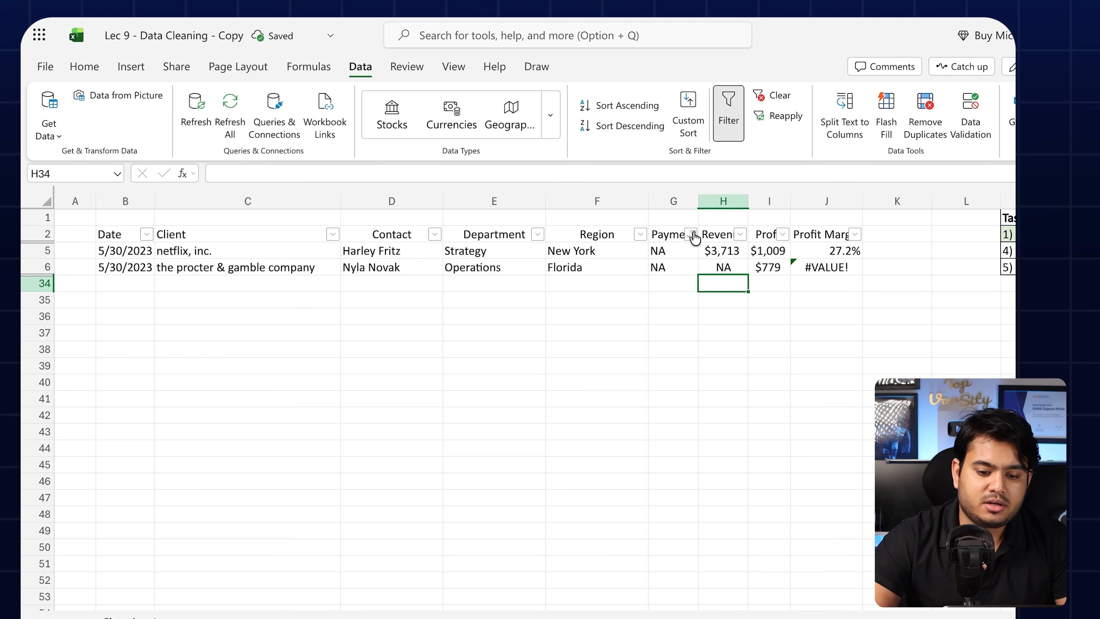
Step: Reselect all values in the Payment filter to bring back every row of the client table
{"action": "left_click", "coordinate": [692, 234]}
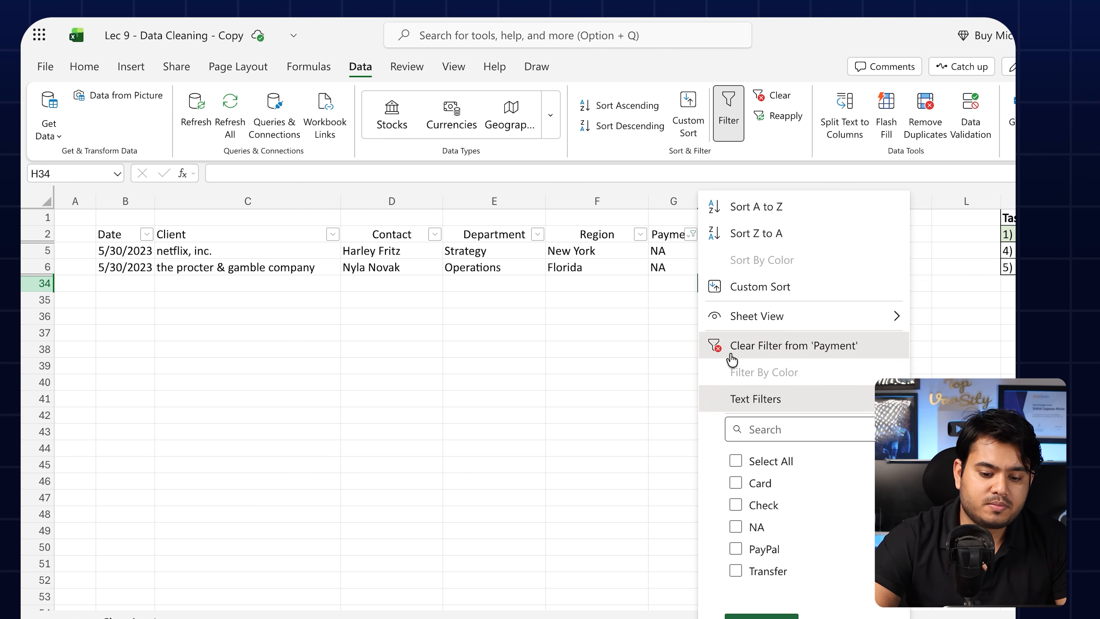
{"action": "left_click", "coordinate": [736, 461]}
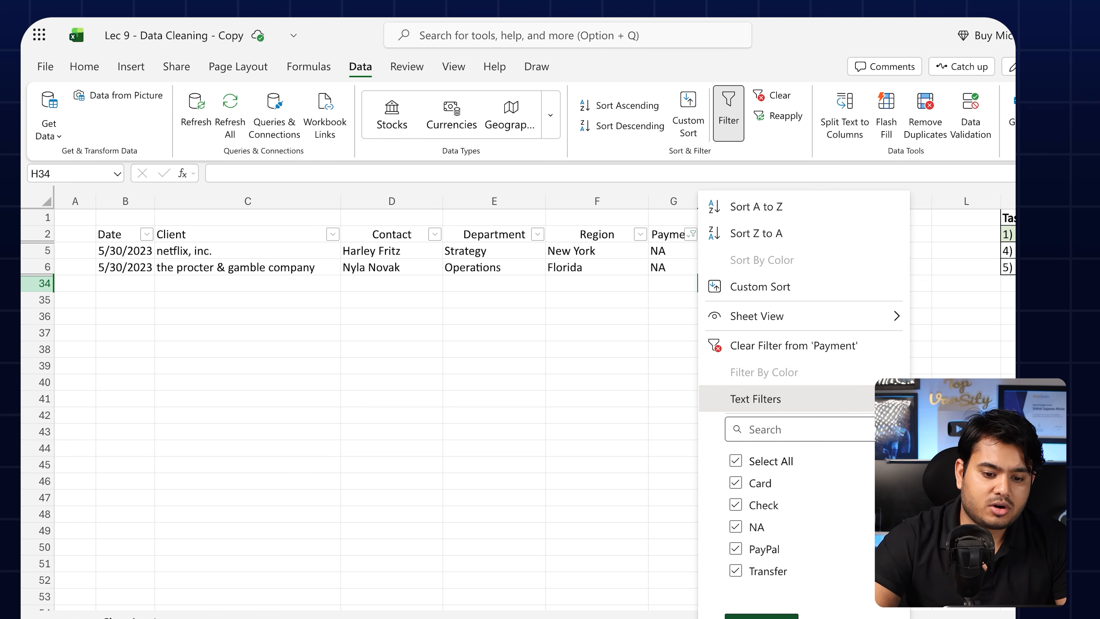
{"action": "left_click", "coordinate": [761, 615]}
{"action": "left_click", "coordinate": [691, 351]}
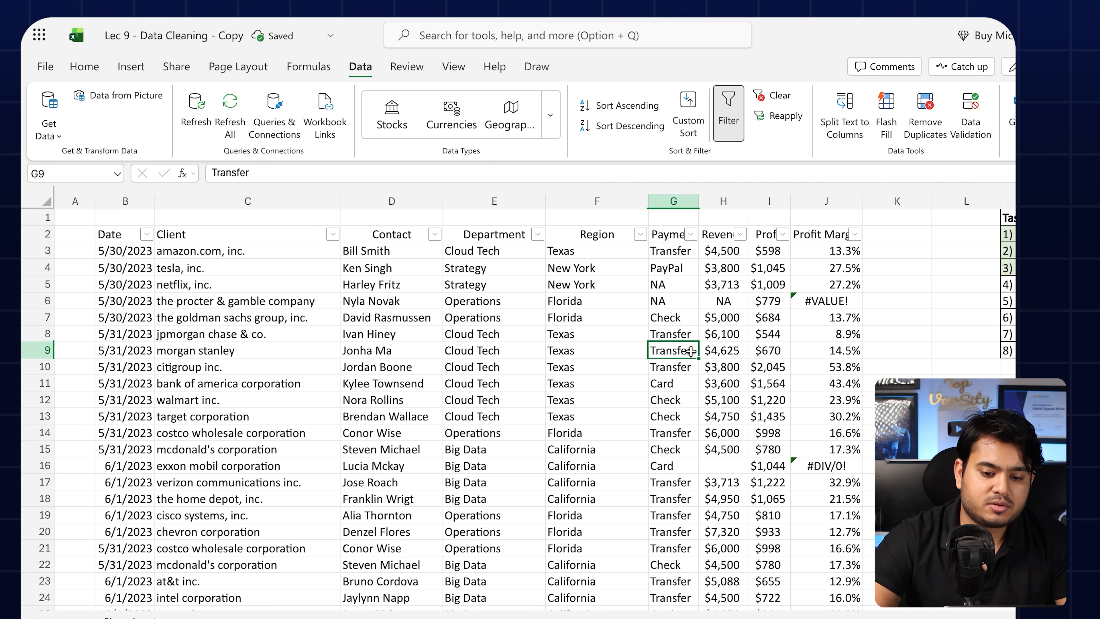
Step: Filter the Revenue column to show only blanks and enter NA in the blank Revenue cell H16
{"action": "left_click", "coordinate": [741, 234]}
{"action": "left_click", "coordinate": [785, 460]}
{"action": "left_click", "coordinate": [786, 483]}
{"action": "left_click", "coordinate": [811, 616]}
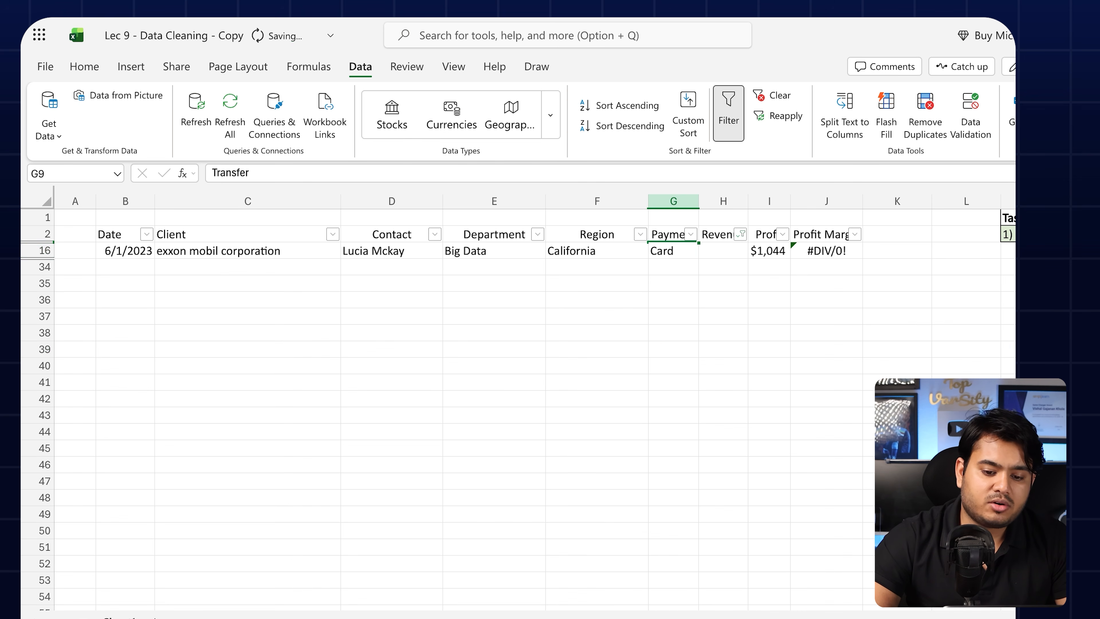
{"action": "left_click", "coordinate": [734, 249]}
{"action": "type", "text": "NA"}
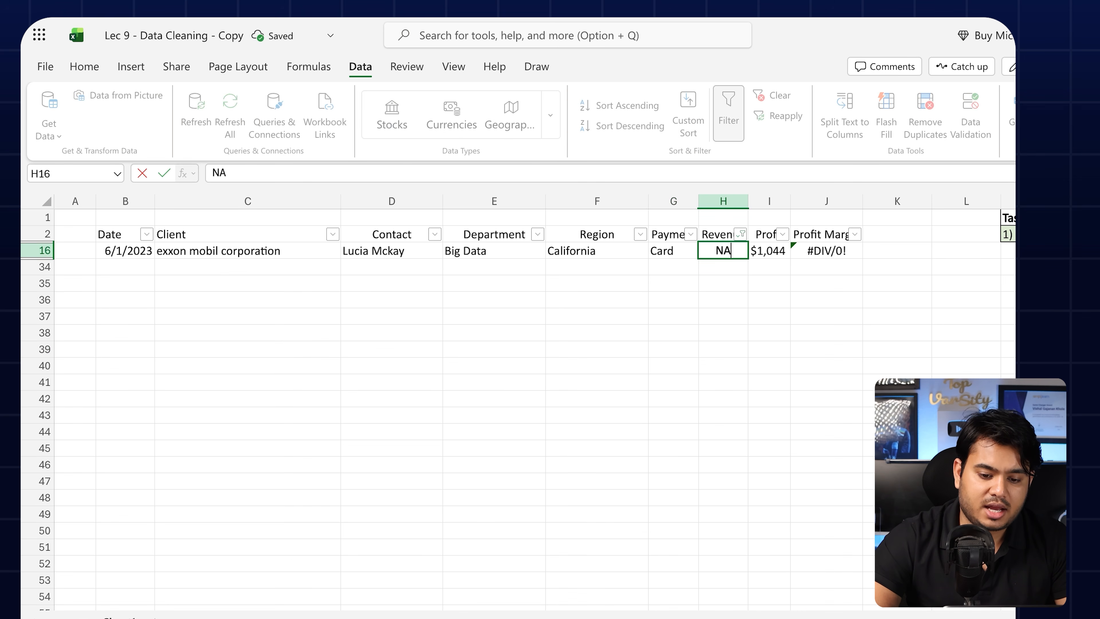
{"action": "key", "text": "Return"}
{"action": "left_click", "coordinate": [763, 333]}
Step: Reselect all values in the Revenue filter to show the full table again
{"action": "left_click", "coordinate": [741, 234]}
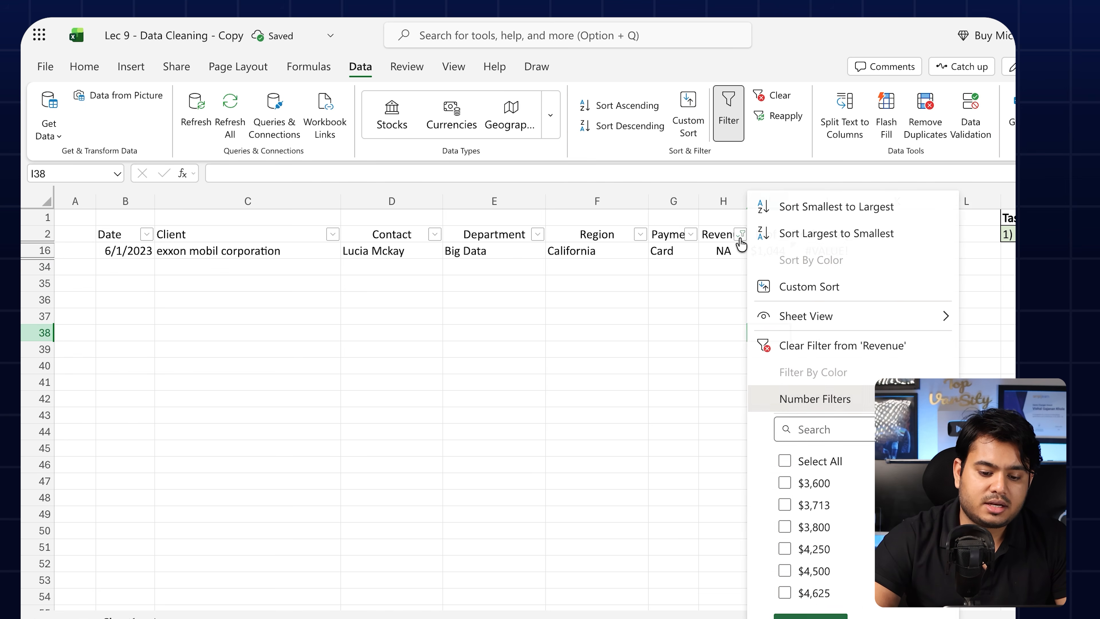
{"action": "left_click", "coordinate": [785, 461]}
{"action": "left_click", "coordinate": [811, 616]}
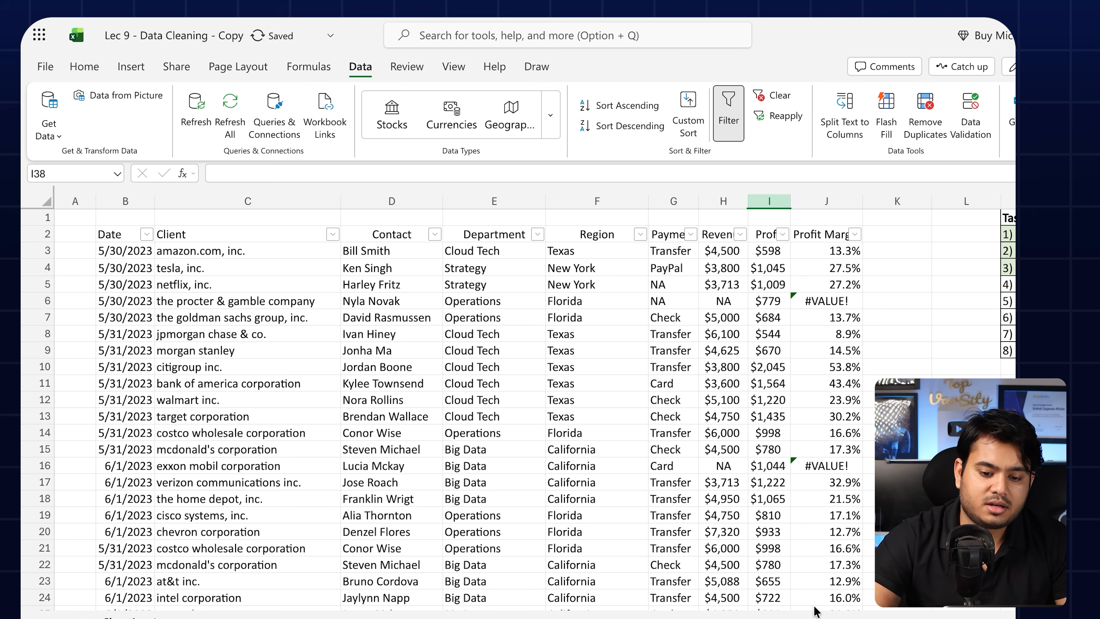
Step: Check the Profit and Profit Margin filter lists for blank entries and turn off filtering on the table
{"action": "left_click", "coordinate": [782, 234]}
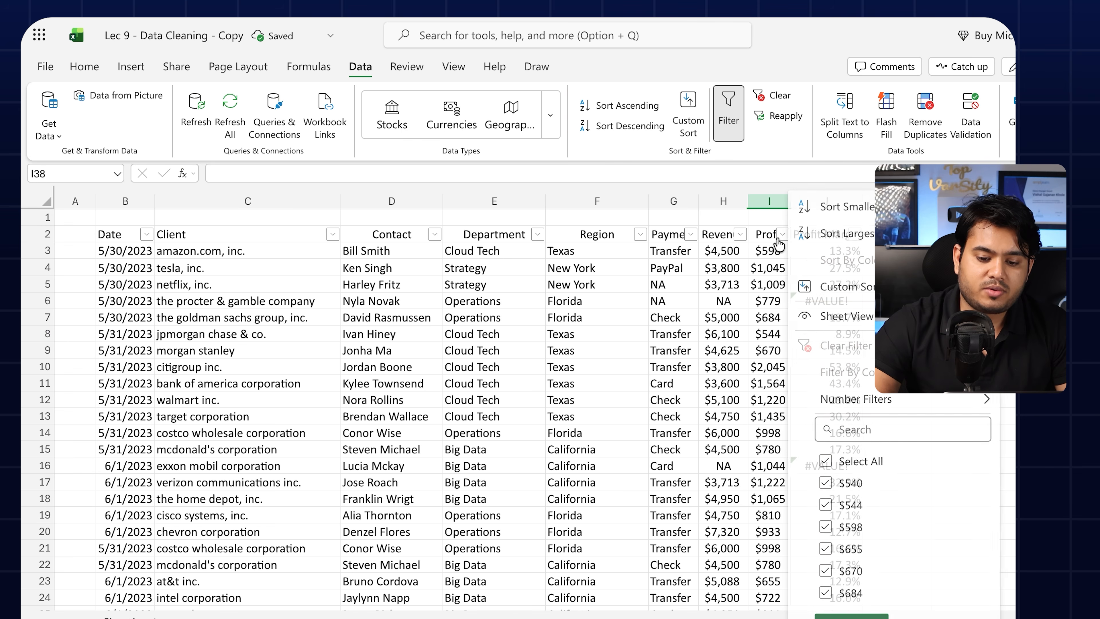
{"action": "left_click", "coordinate": [632, 330]}
{"action": "left_click", "coordinate": [855, 234]}
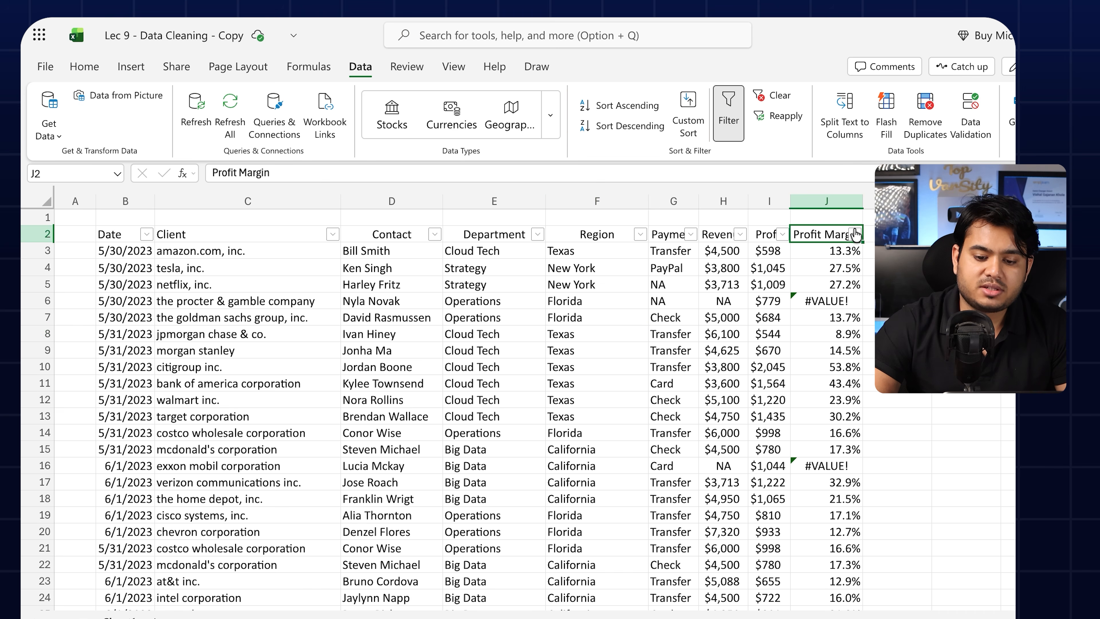
{"action": "left_click", "coordinate": [577, 333]}
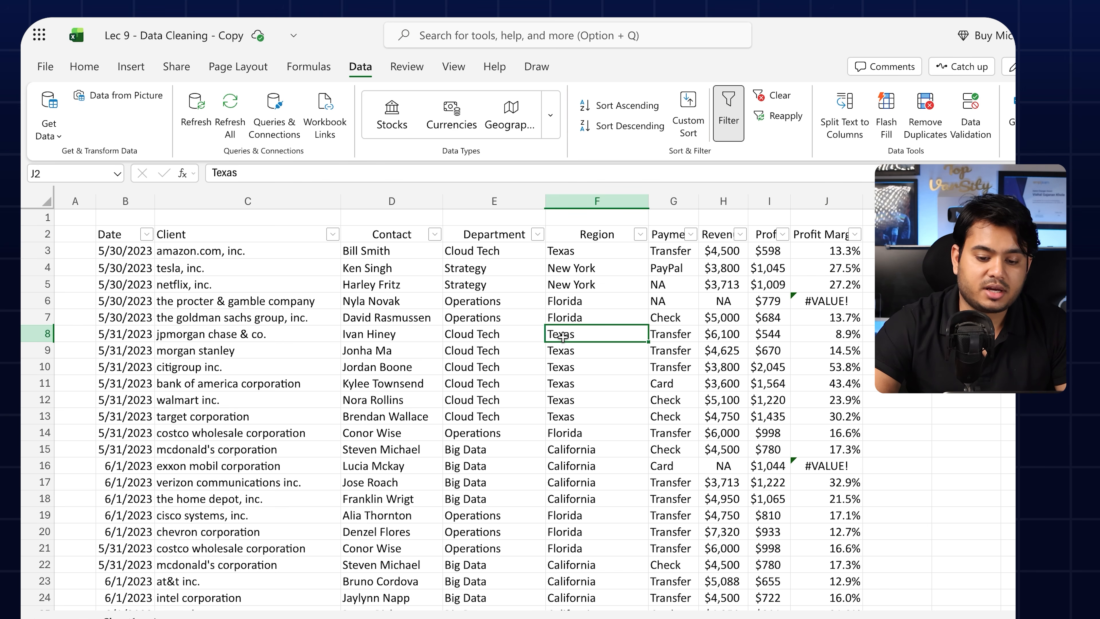
{"action": "left_click", "coordinate": [729, 113]}
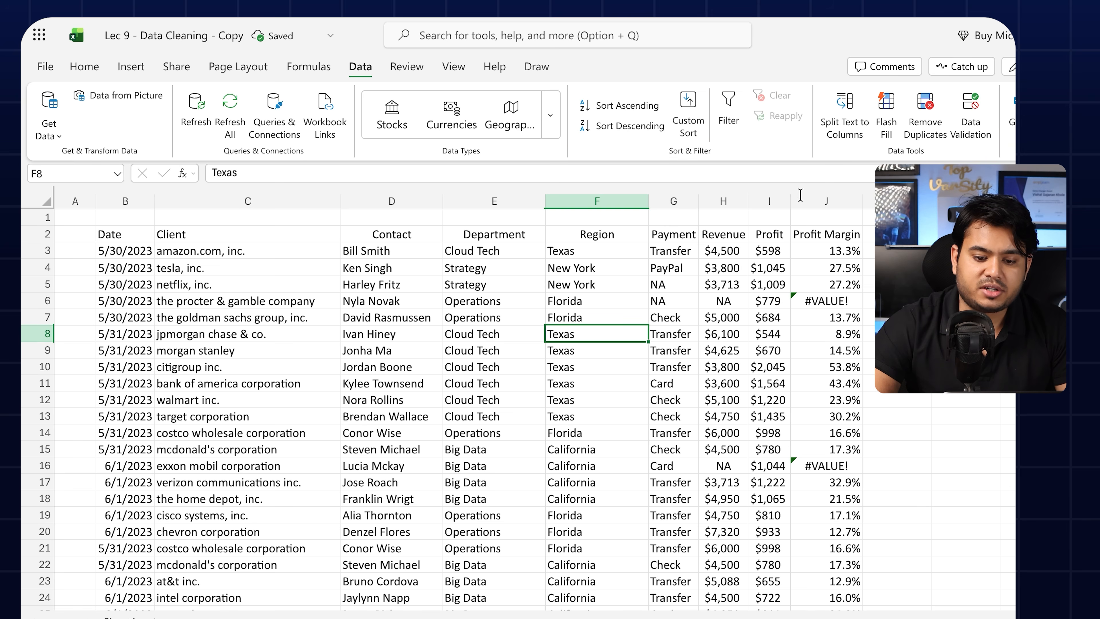
Step: Set the status of task 6 to Completed and fill the rows of tasks 4 to 6 (M5:N7) with light green
{"action": "left_click", "coordinate": [815, 314]}
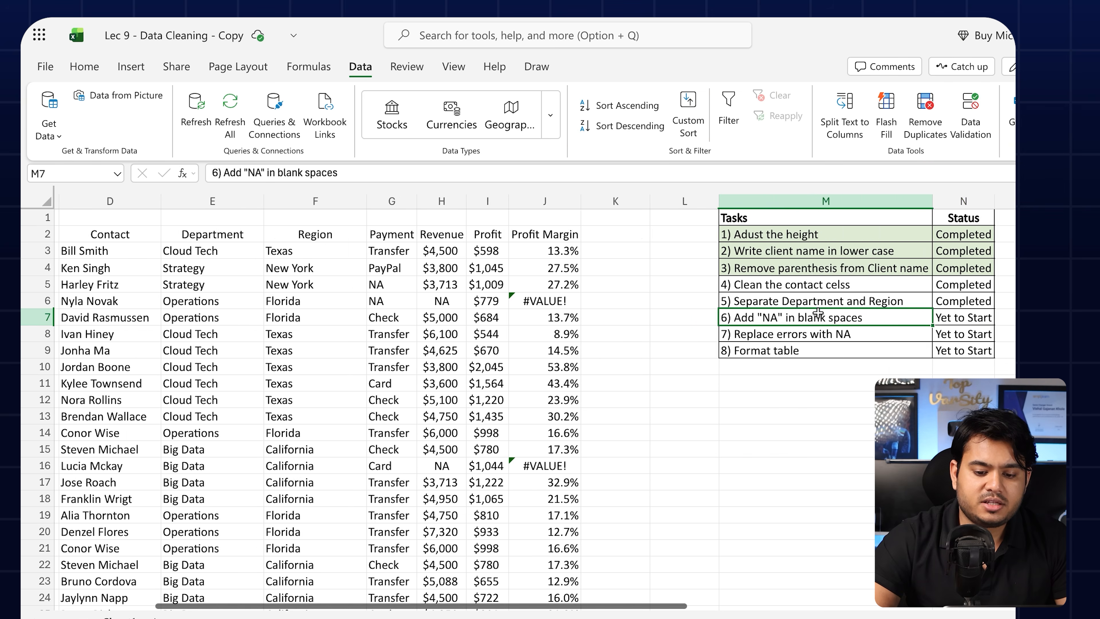
{"action": "scroll", "coordinate": [816, 313], "scroll_direction": "right", "scroll_amount": 3}
{"action": "left_click", "coordinate": [791, 320]}
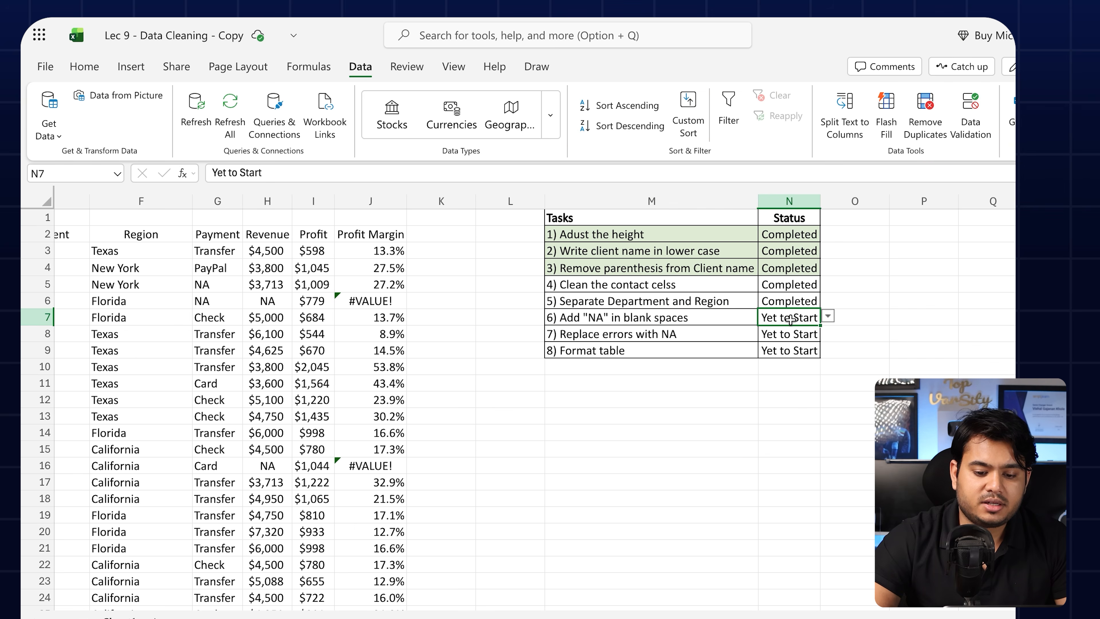
{"action": "left_click", "coordinate": [828, 317]}
{"action": "left_click", "coordinate": [782, 336]}
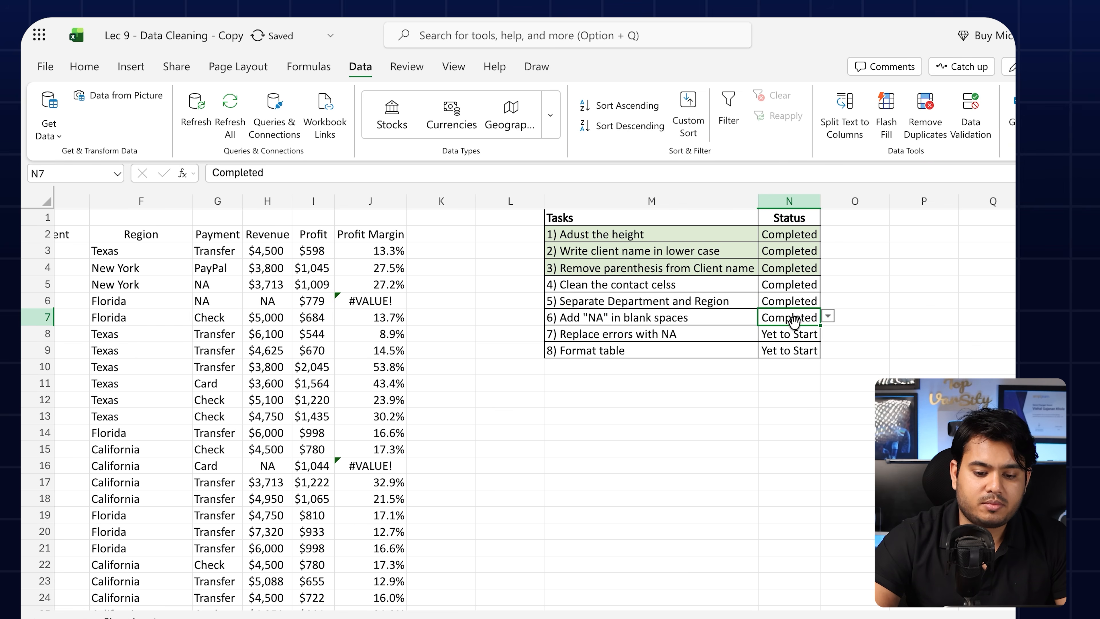
{"action": "left_click_drag", "start_coordinate": [794, 317], "coordinate": [610, 283]}
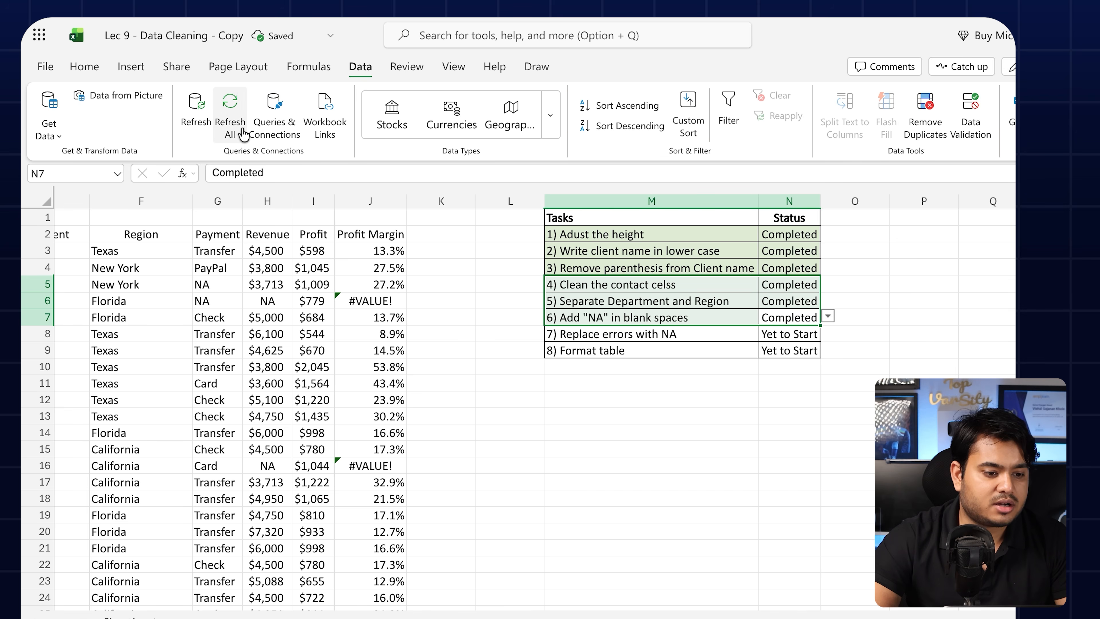
{"action": "left_click", "coordinate": [84, 67]}
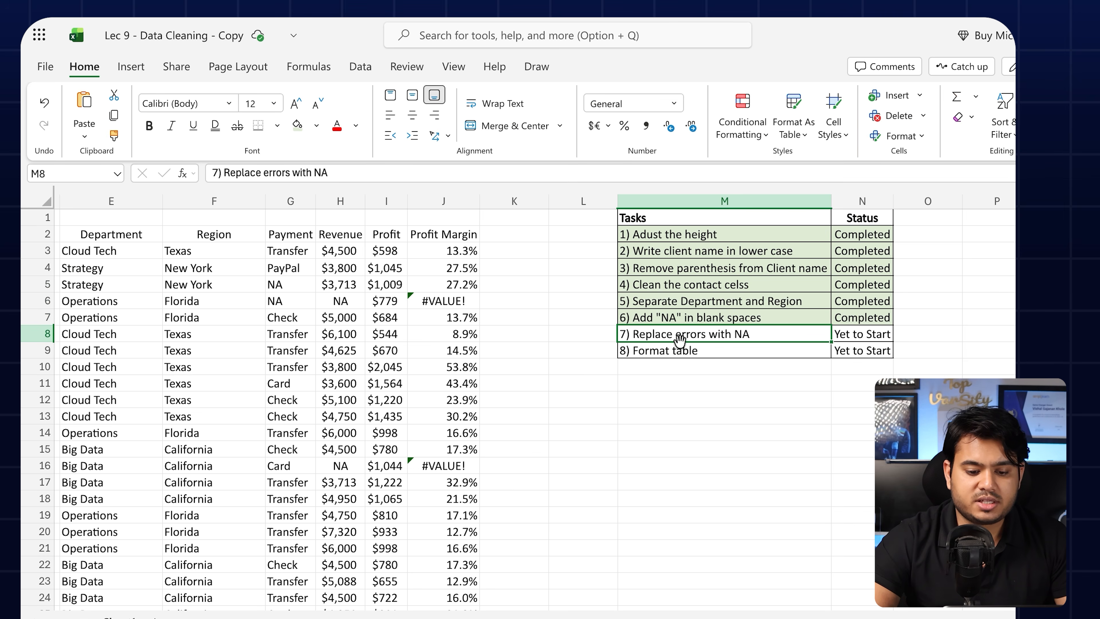
Step: Review task 7, Replace errors with NA, and compare it with the Profit Margin column and its formula in J3
{"action": "scroll", "coordinate": [606, 338], "scroll_direction": "left", "scroll_amount": 1}
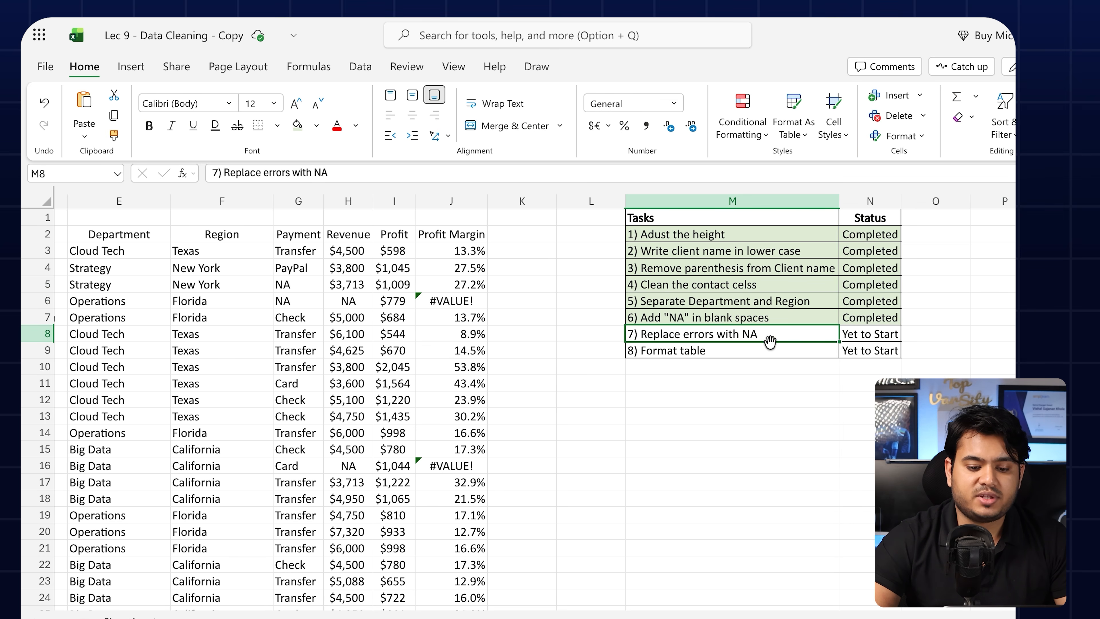
{"action": "scroll", "coordinate": [546, 352], "scroll_direction": "left", "scroll_amount": 5}
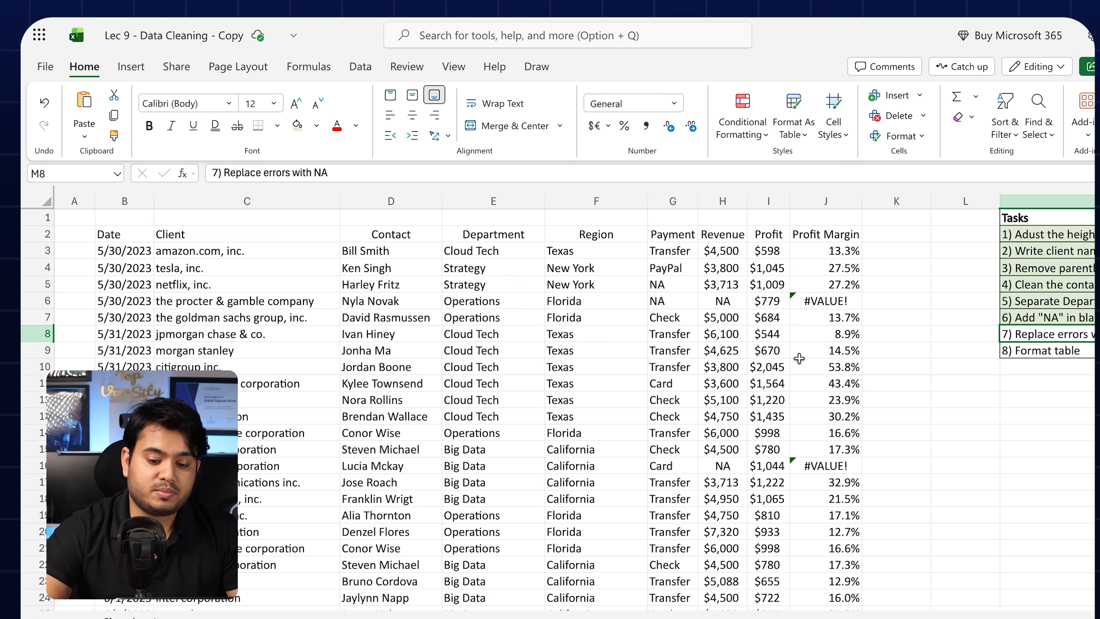
{"action": "scroll", "coordinate": [799, 358], "scroll_direction": "right", "scroll_amount": 5}
{"action": "scroll", "coordinate": [799, 358], "scroll_direction": "left", "scroll_amount": 5}
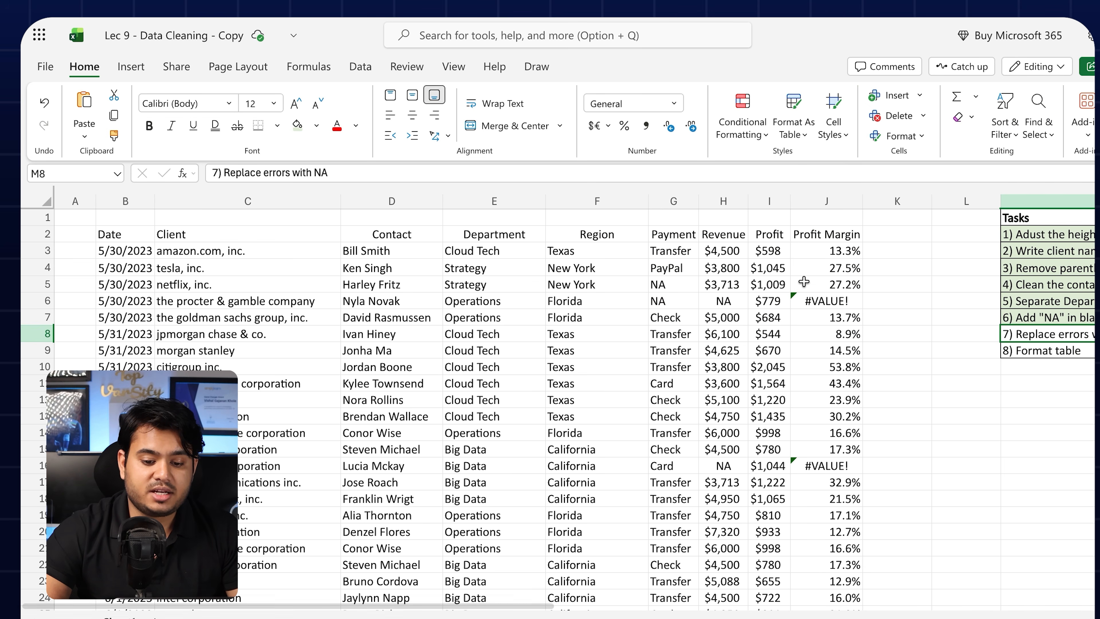
{"action": "left_click", "coordinate": [813, 251]}
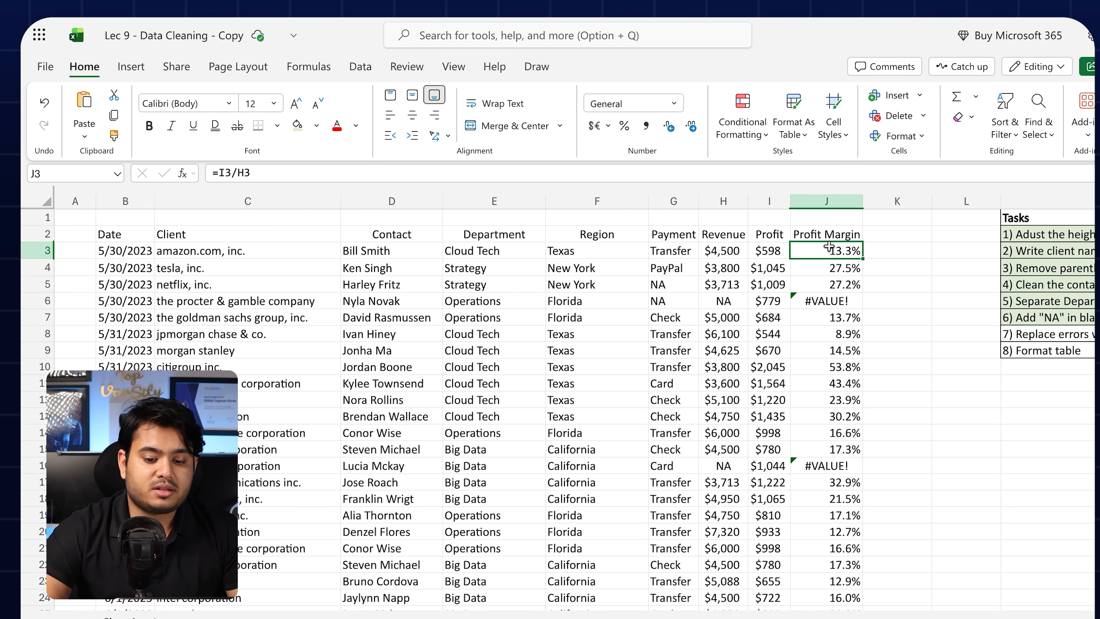
{"action": "scroll", "coordinate": [863, 317], "scroll_direction": "right", "scroll_amount": 5}
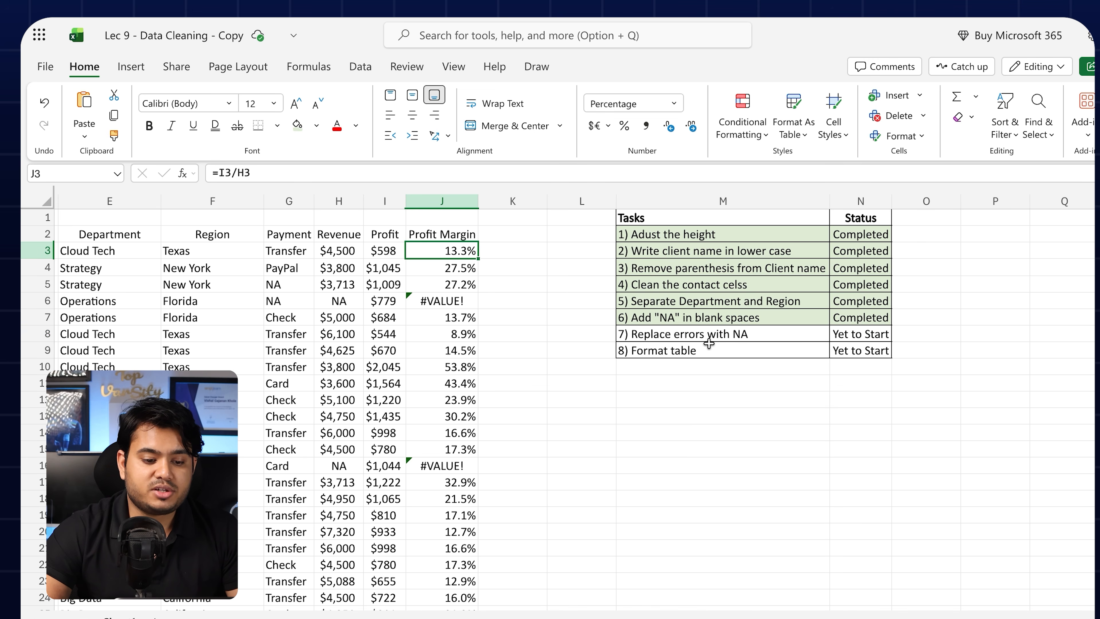
{"action": "scroll", "coordinate": [709, 344], "scroll_direction": "left", "scroll_amount": 5}
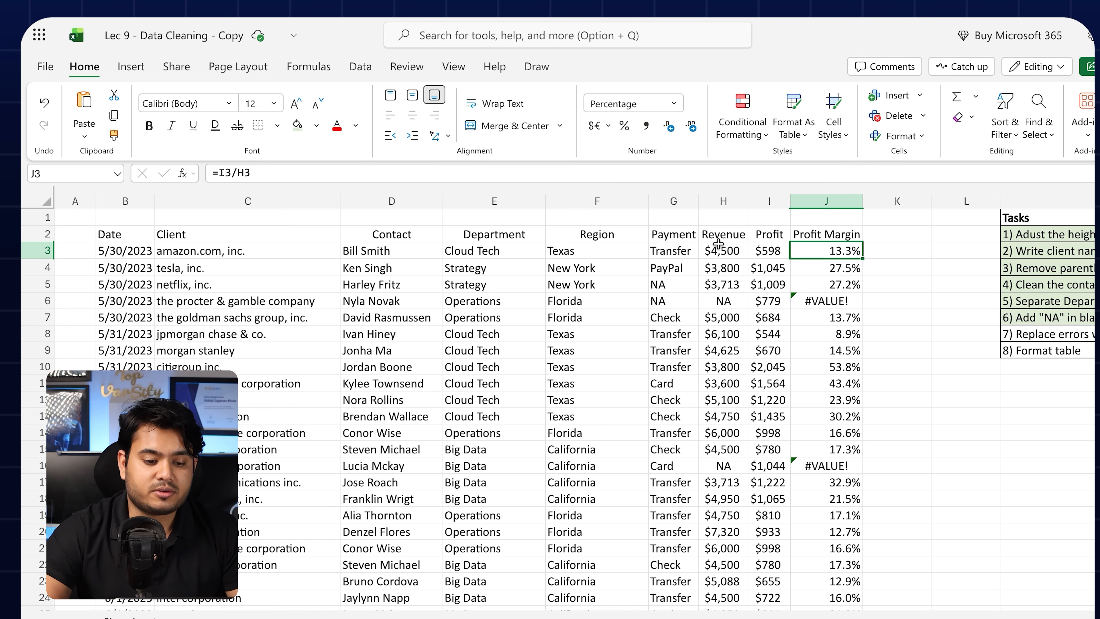
{"action": "scroll", "coordinate": [448, 262], "scroll_direction": "down", "scroll_amount": 4}
{"action": "scroll", "coordinate": [447, 263], "scroll_direction": "up", "scroll_amount": 4}
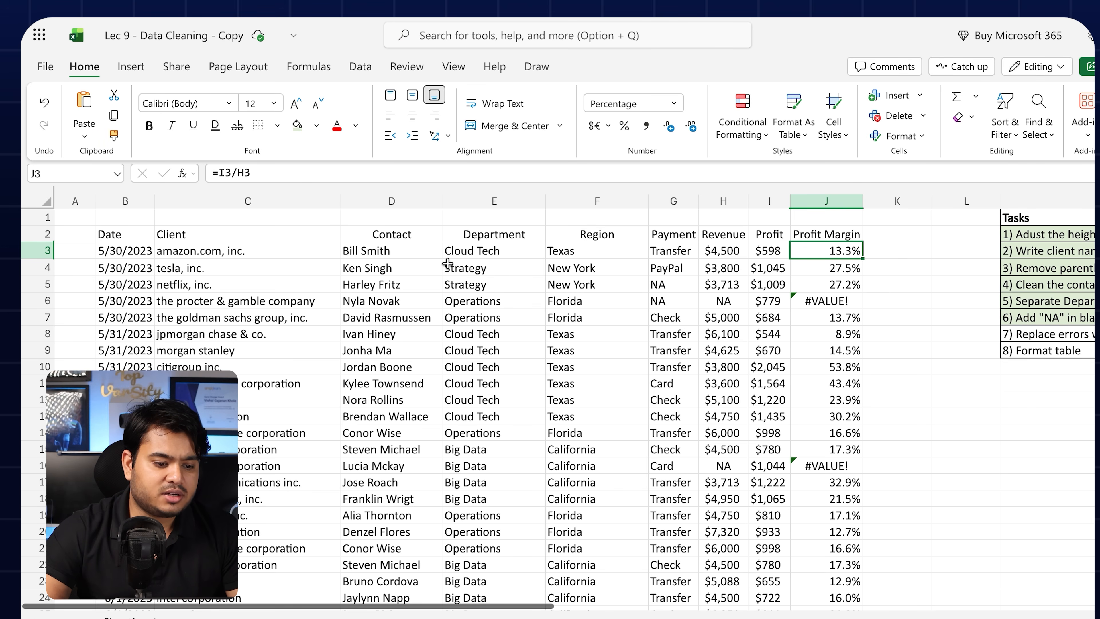
Step: Inspect the Revenue, Profit and Profit Margin cells in rows 3 and 6 to trace the cause of the error in J6
{"action": "left_click_drag", "start_coordinate": [141, 249], "coordinate": [669, 307]}
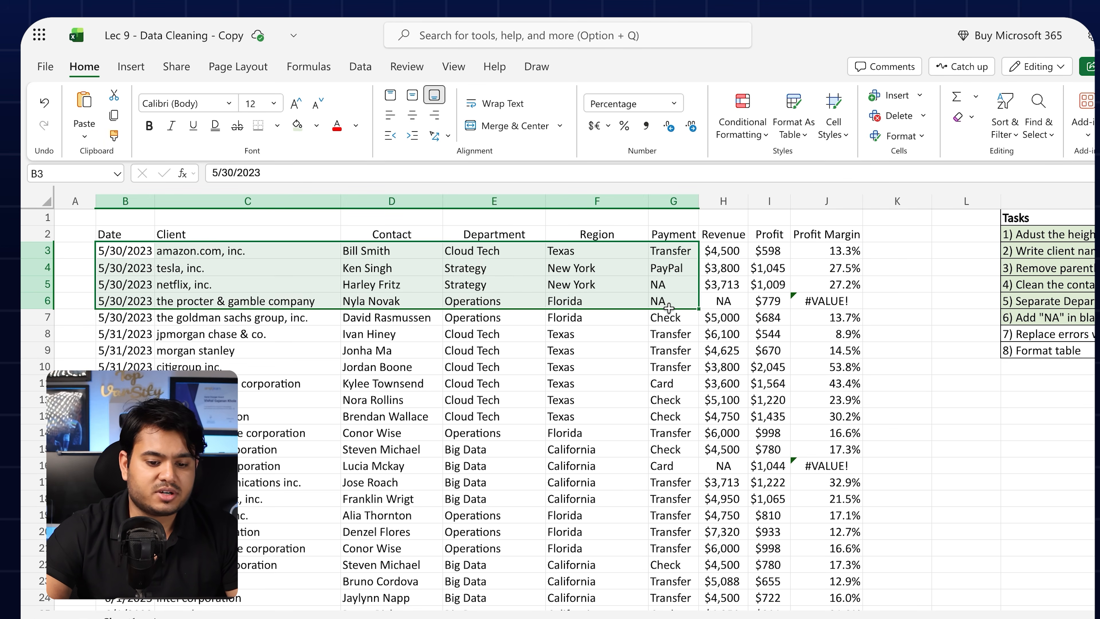
{"action": "left_click", "coordinate": [733, 255]}
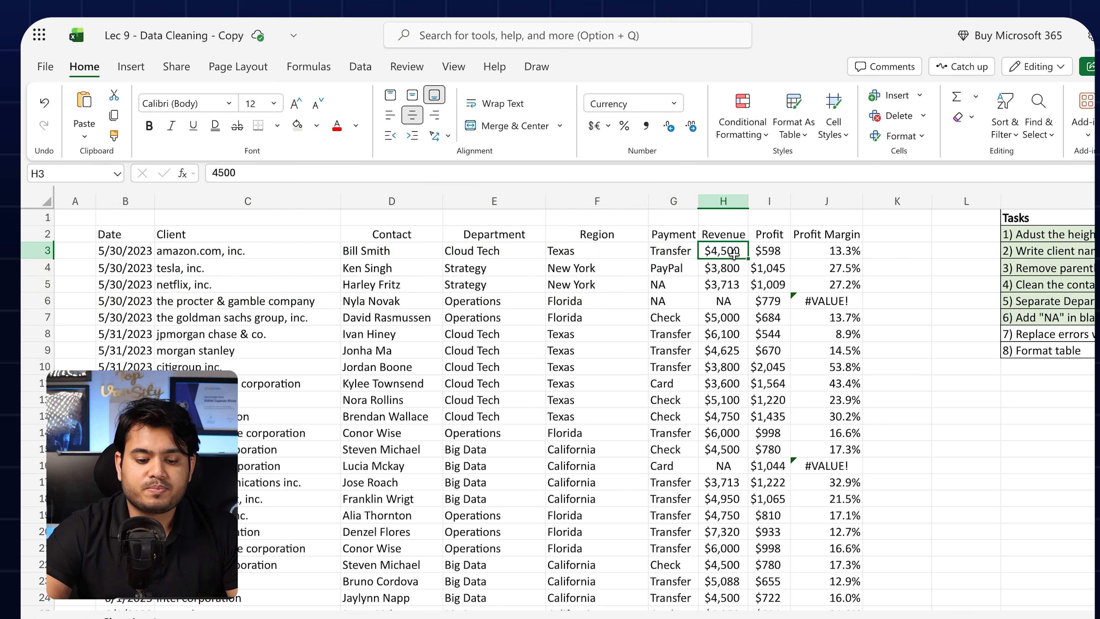
{"action": "left_click", "coordinate": [769, 248]}
{"action": "left_click", "coordinate": [840, 245]}
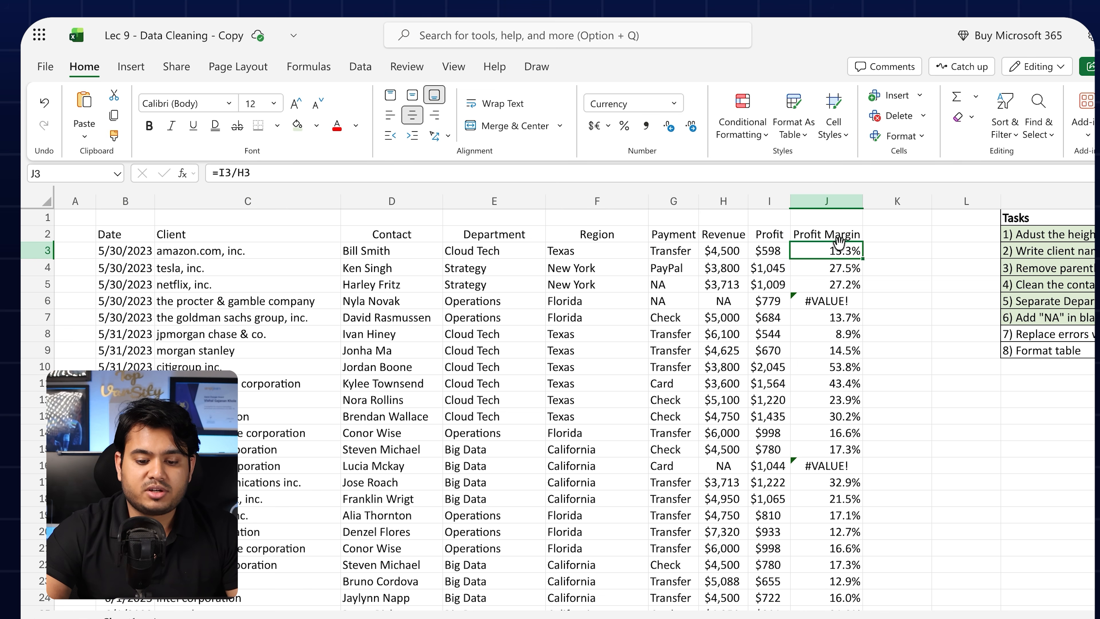
{"action": "left_click", "coordinate": [840, 303]}
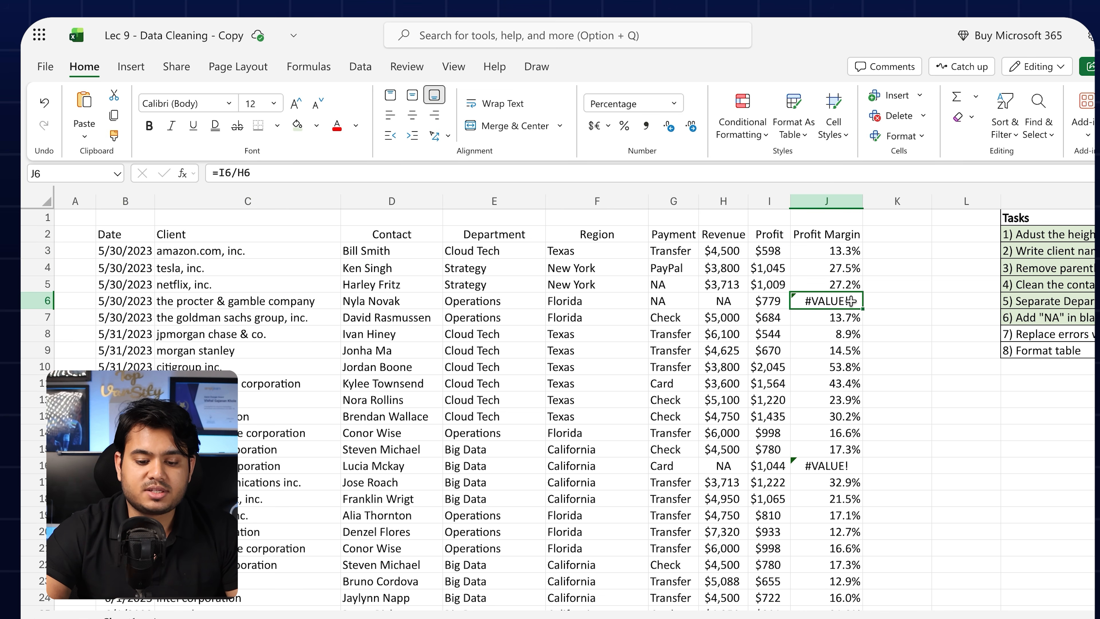
{"action": "left_click", "coordinate": [723, 304]}
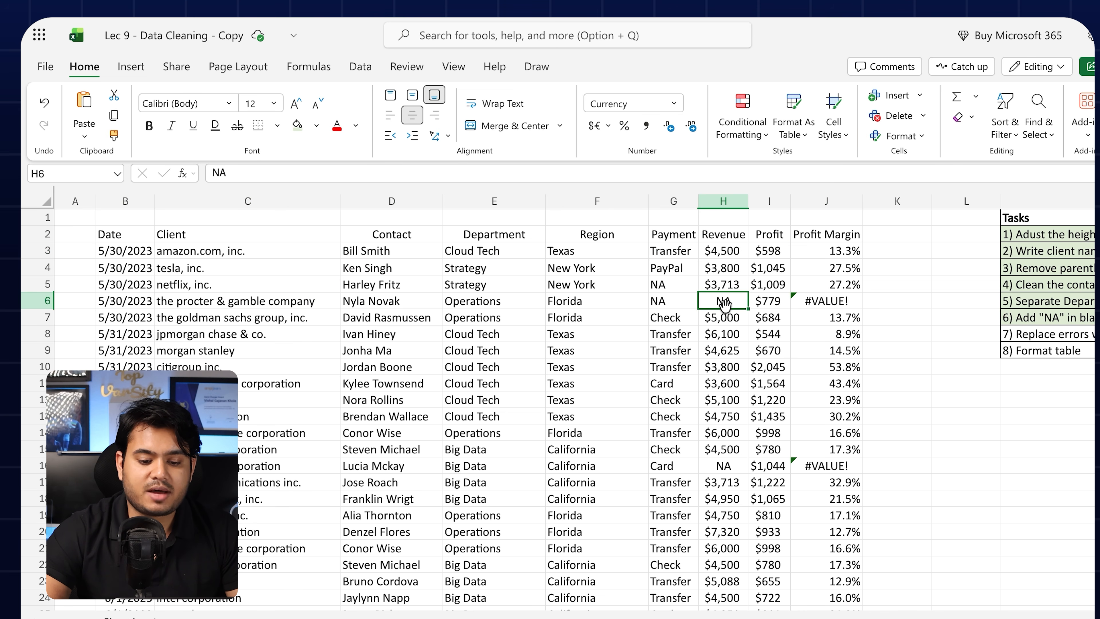
{"action": "double_click", "coordinate": [775, 304]}
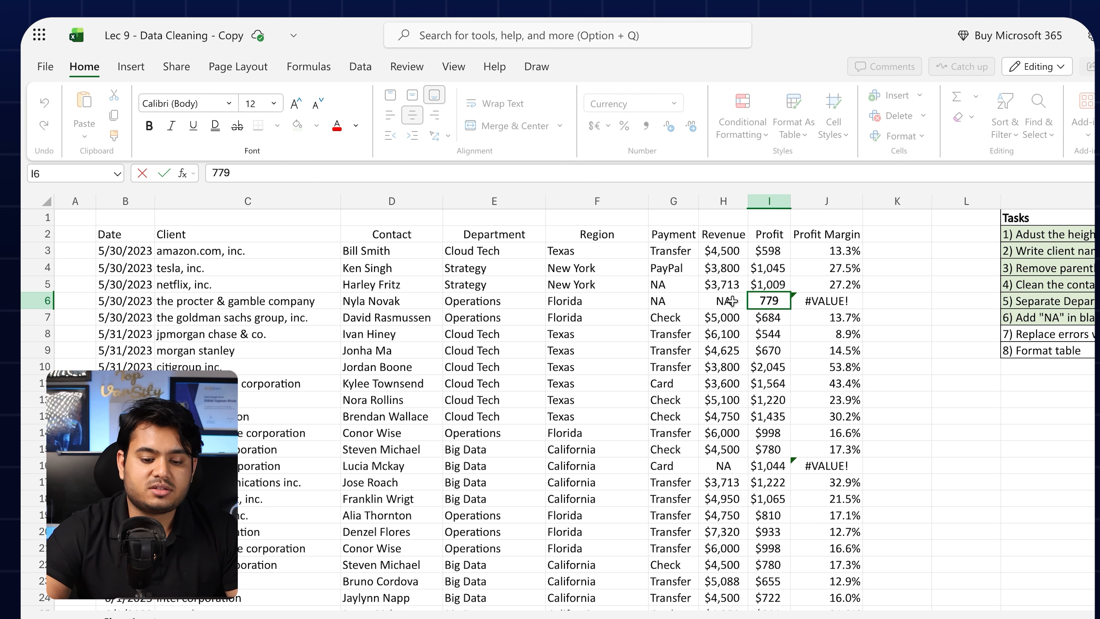
{"action": "key", "text": "Return"}
{"action": "double_click", "coordinate": [831, 302]}
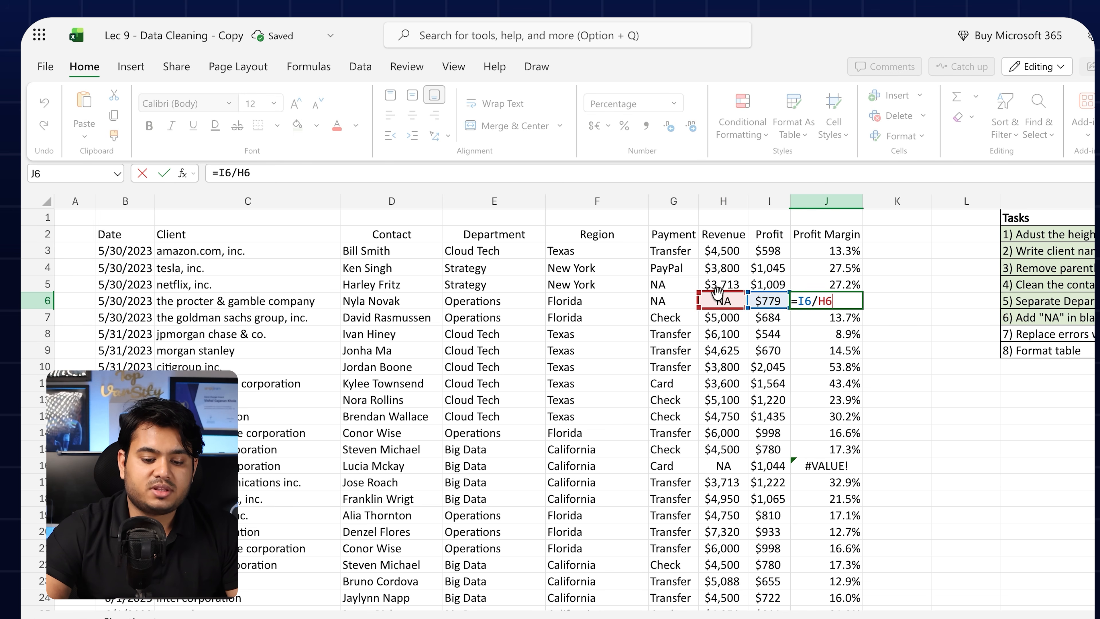
{"action": "key", "text": "Return"}
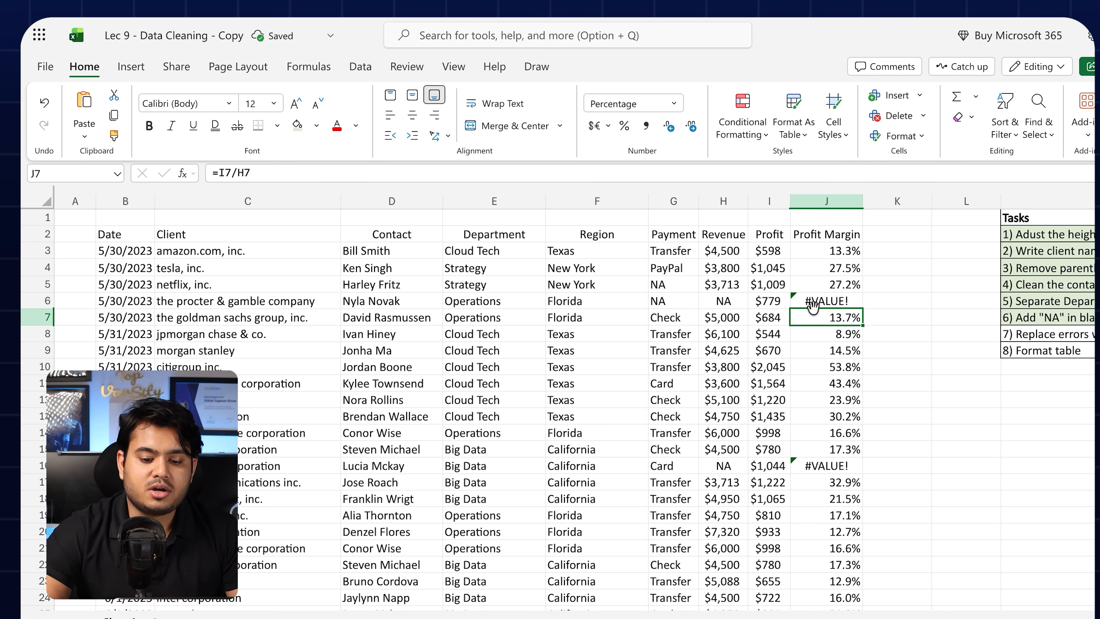
Step: Wrap the Profit Margin formula in J3 in IFERROR so it reads =IFERROR(I3/H3,"NA")
{"action": "double_click", "coordinate": [821, 249]}
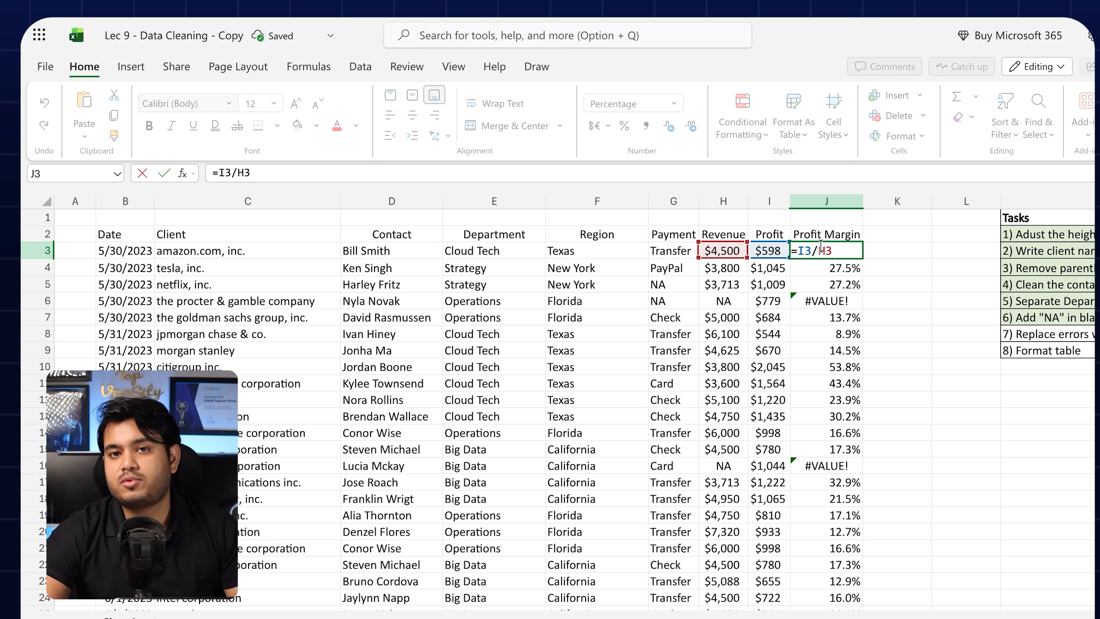
{"action": "left_click", "coordinate": [801, 249]}
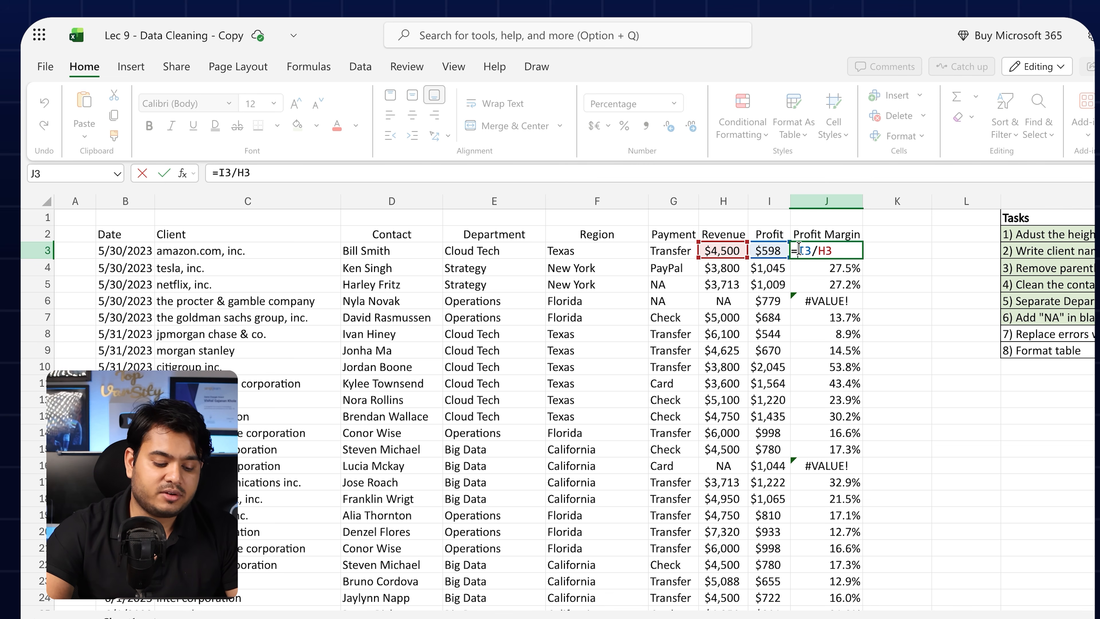
{"action": "type", "text": "IF"}
{"action": "type", "text": "ERROR"}
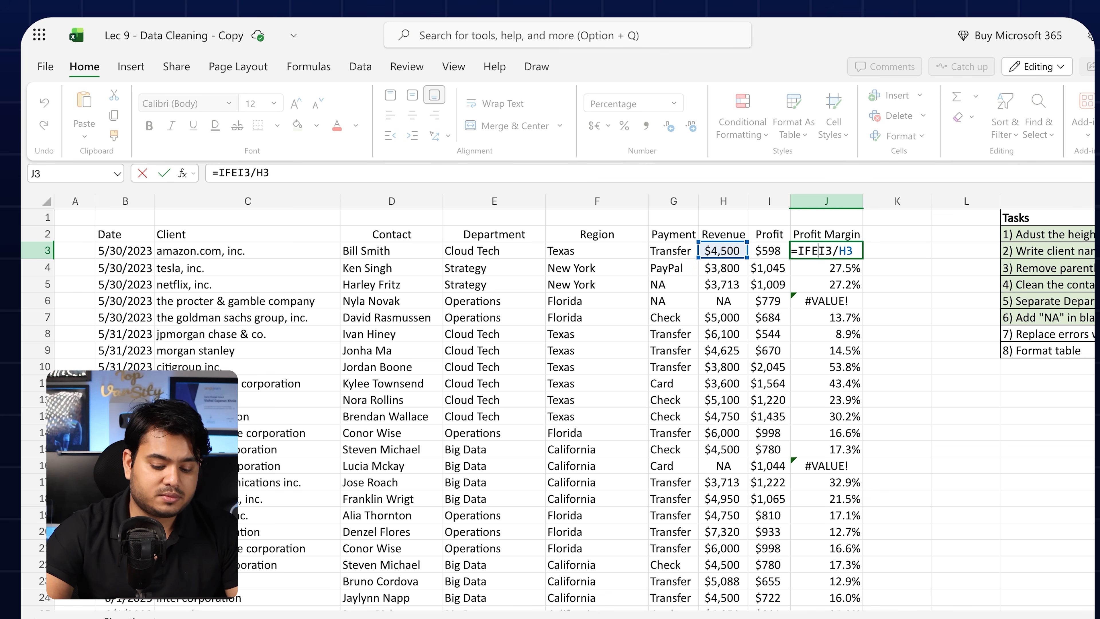
{"action": "type", "text": "("}
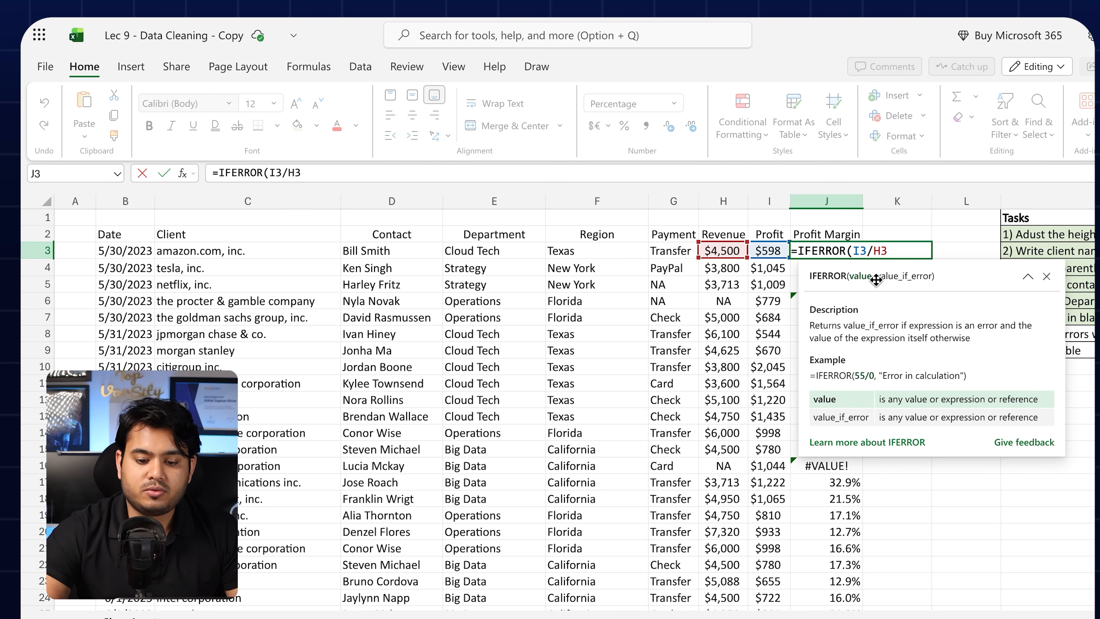
{"action": "left_click", "coordinate": [890, 247]}
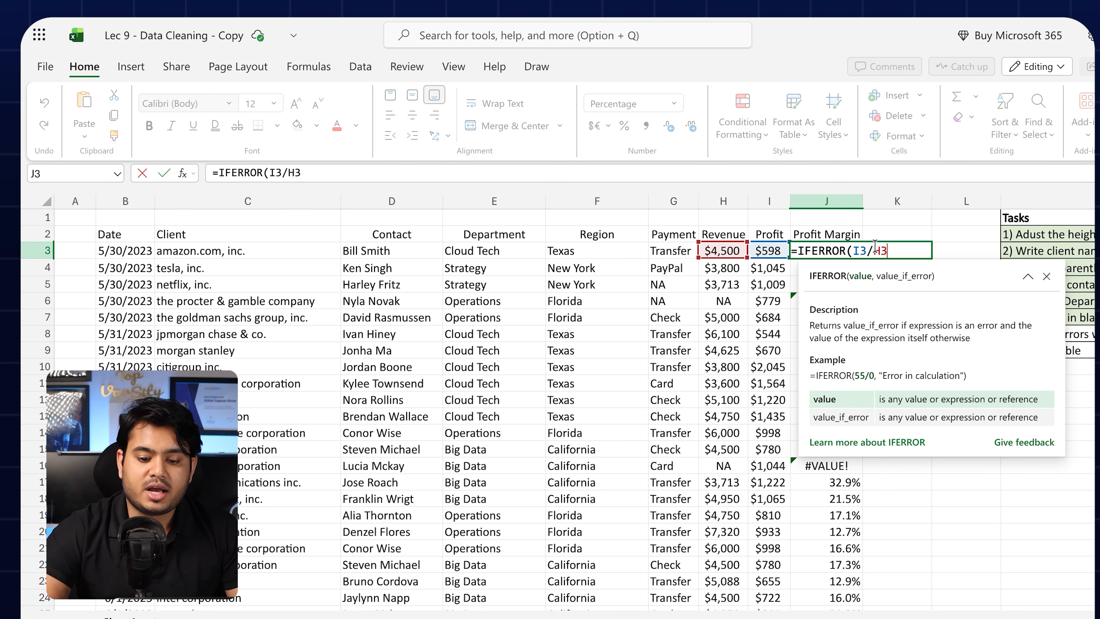
{"action": "type", "text": ","}
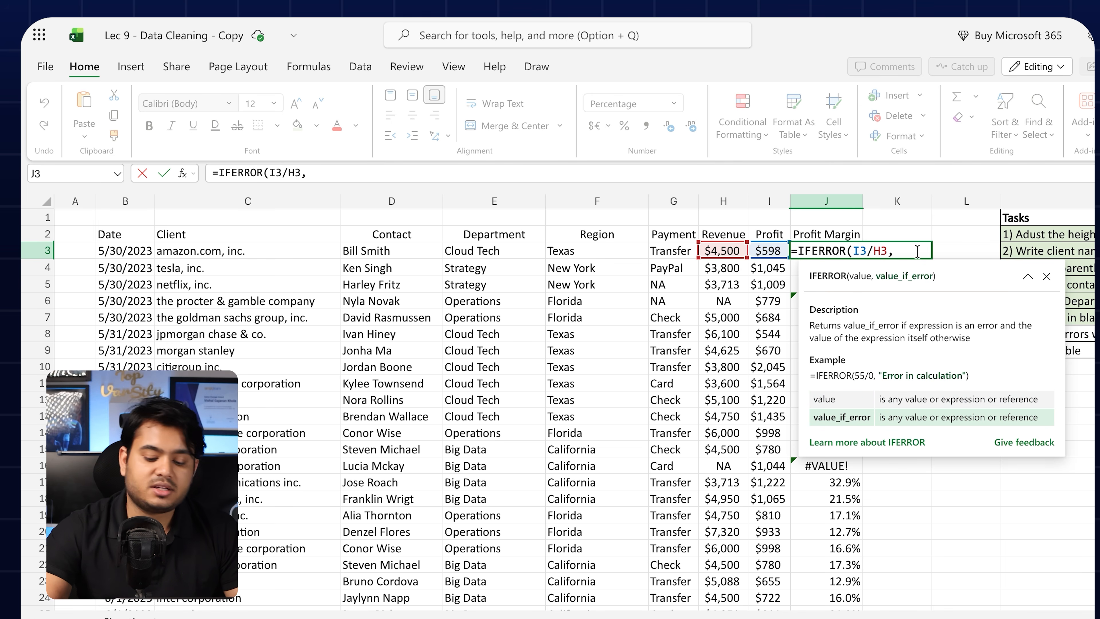
{"action": "type", "text": "NA)"}
{"action": "left_click", "coordinate": [894, 247]}
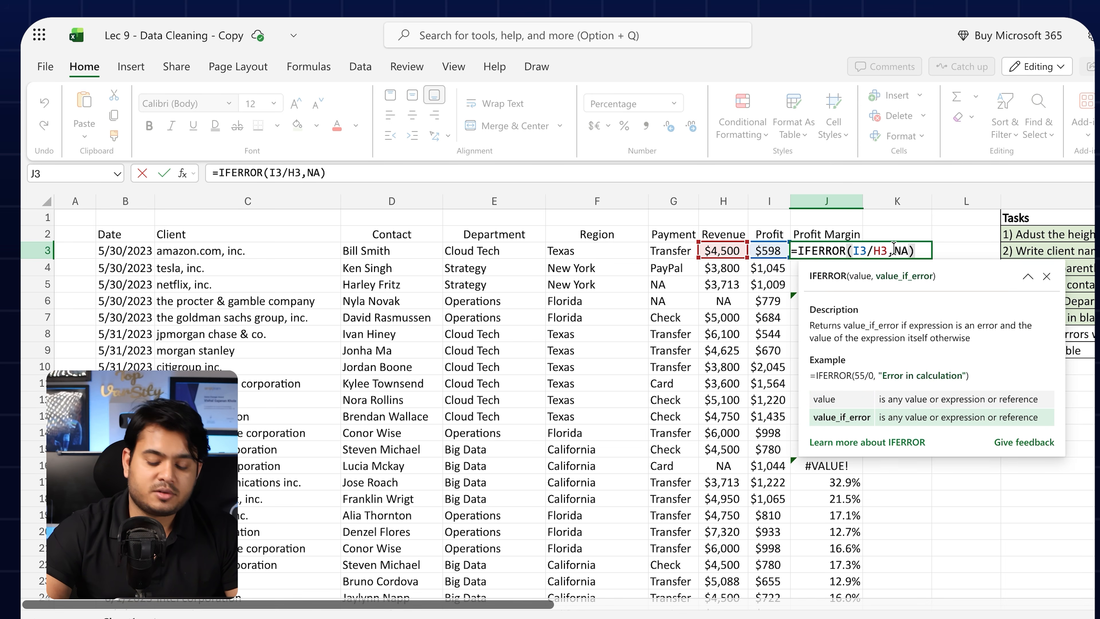
{"action": "type", "text": "\""}
{"action": "left_click", "coordinate": [916, 247]}
{"action": "type", "text": "\""}
{"action": "key", "text": "Return"}
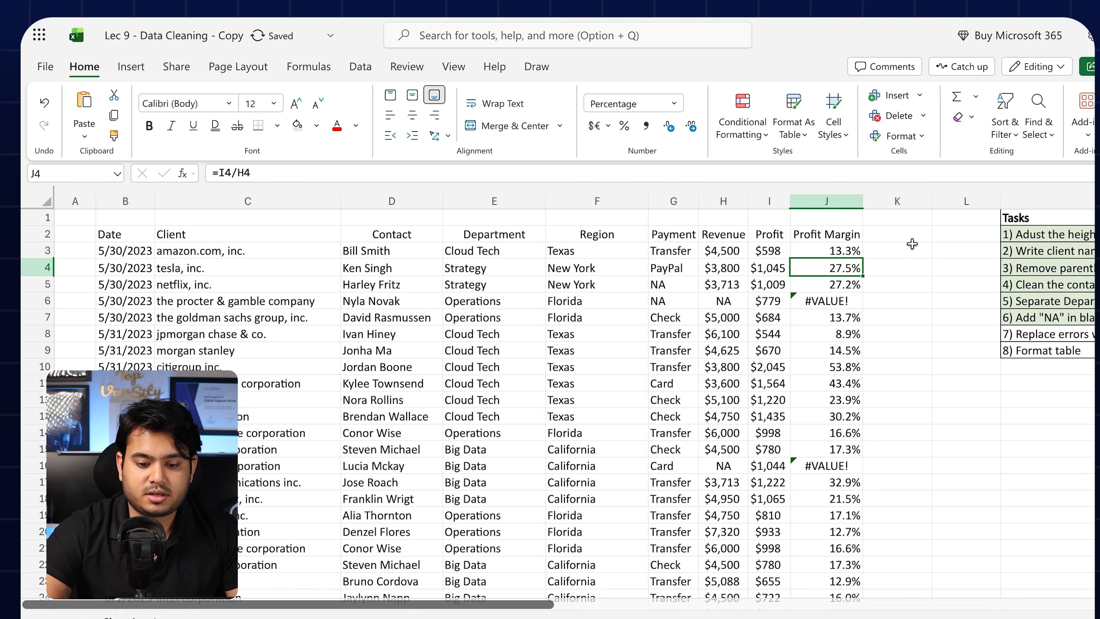
Step: Fill the IFERROR formula from J3 down to J33 and centre the Profit Margin values
{"action": "left_click", "coordinate": [856, 253]}
{"action": "left_click_drag", "start_coordinate": [861, 258], "coordinate": [853, 535]}
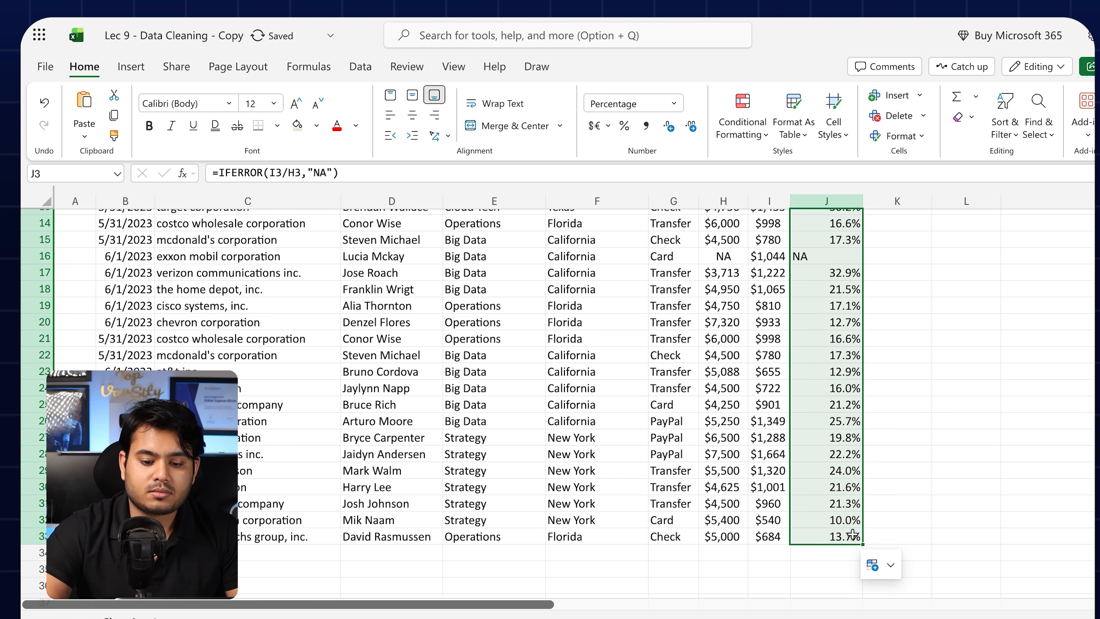
{"action": "scroll", "coordinate": [853, 534], "scroll_direction": "up", "scroll_amount": 5}
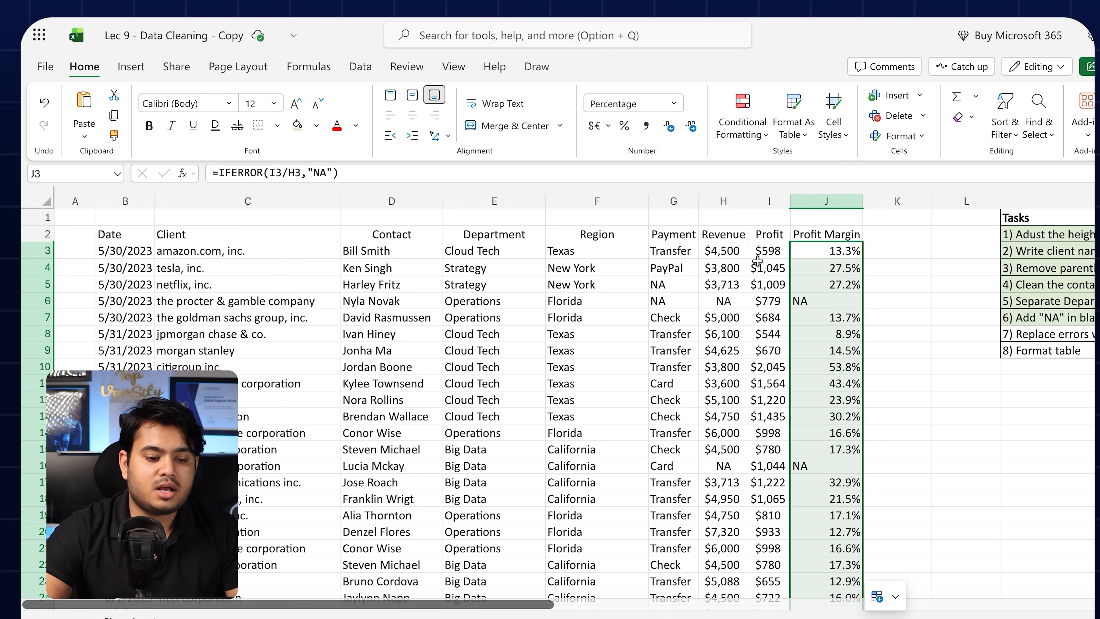
{"action": "left_click", "coordinate": [410, 116]}
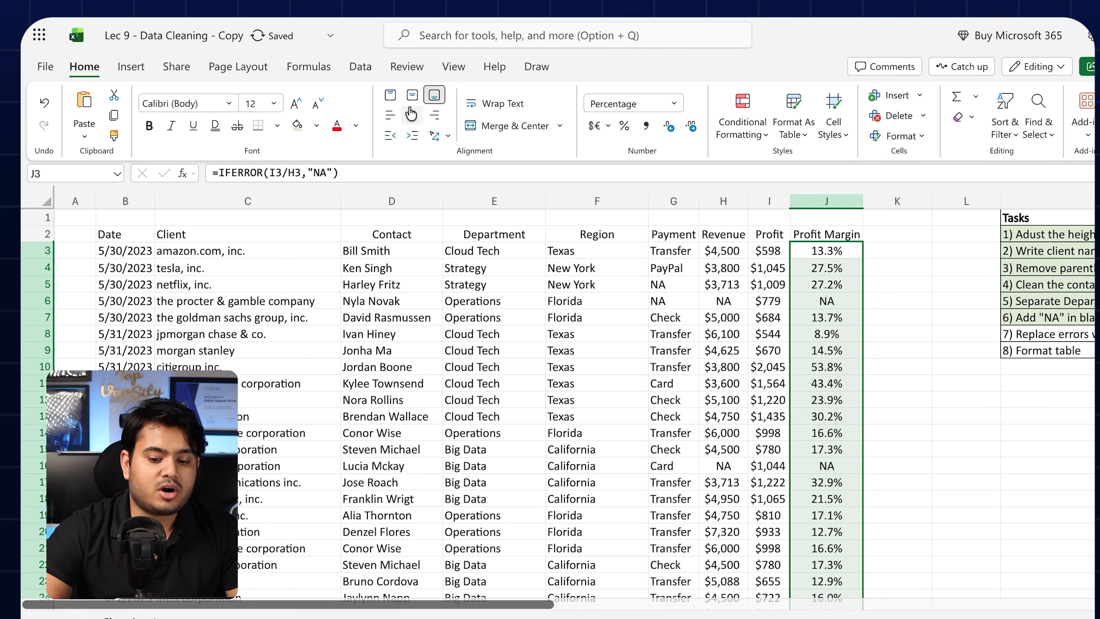
Step: Review the IFERROR formula and its NA argument in J3, and look over the Profit Margin column for remaining errors
{"action": "left_click", "coordinate": [826, 302]}
{"action": "scroll", "coordinate": [953, 320], "scroll_direction": "right", "scroll_amount": 3}
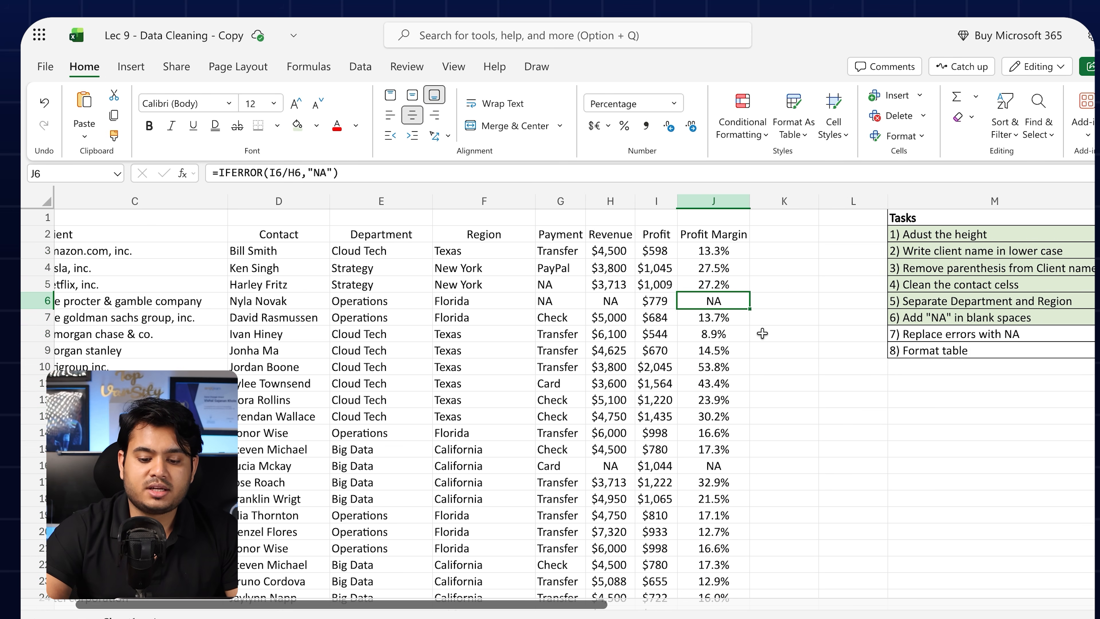
{"action": "left_click", "coordinate": [693, 251]}
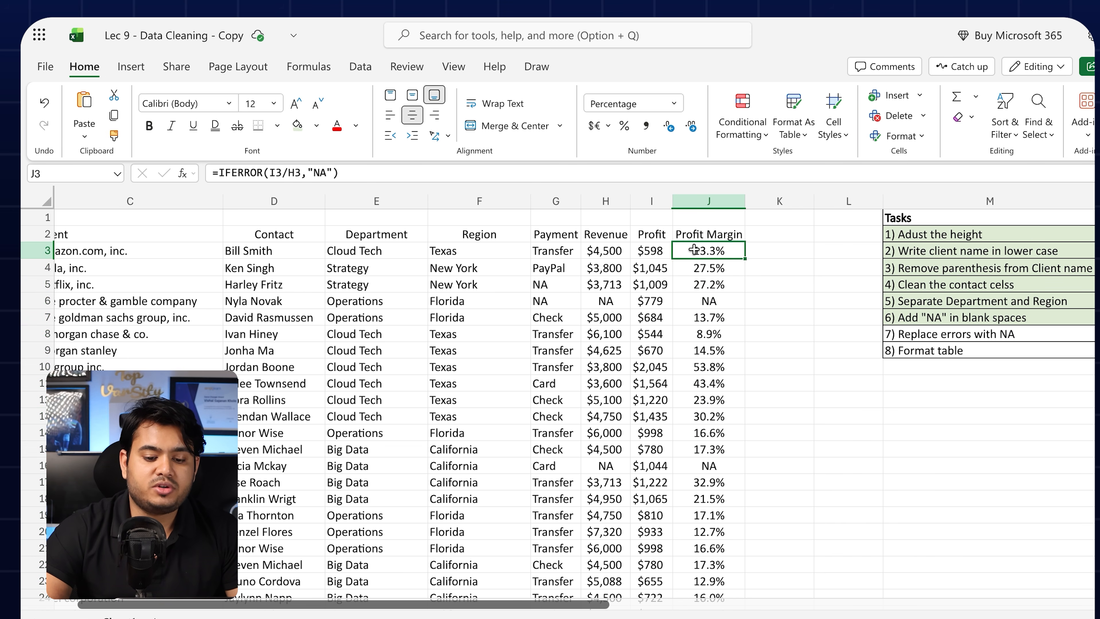
{"action": "double_click", "coordinate": [694, 250]}
{"action": "left_click_drag", "start_coordinate": [735, 251], "coordinate": [795, 251]}
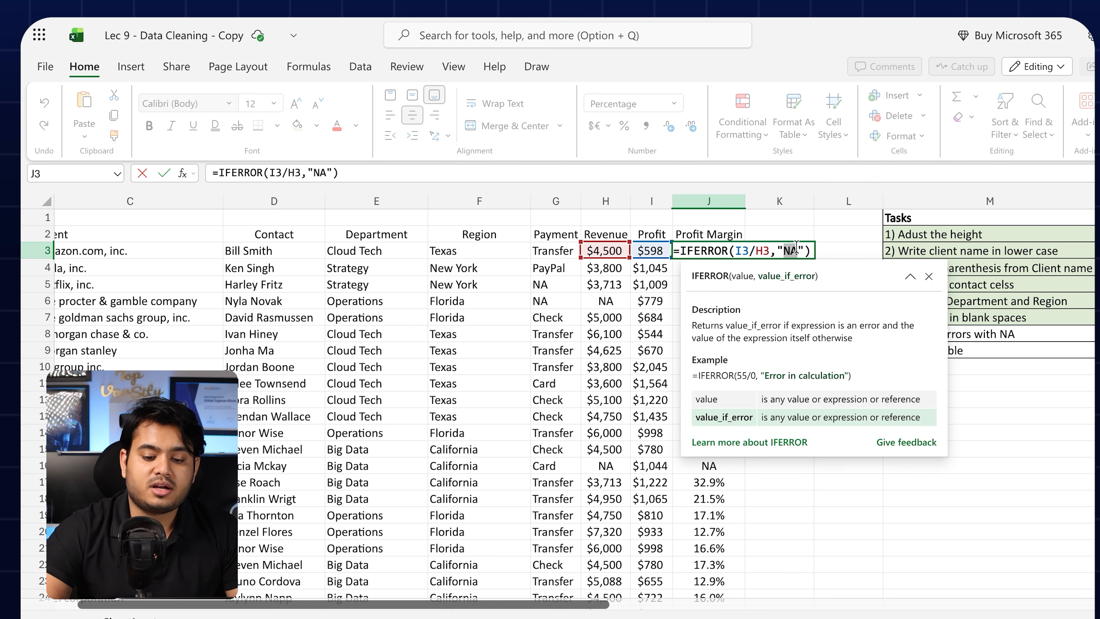
{"action": "left_click", "coordinate": [797, 249]}
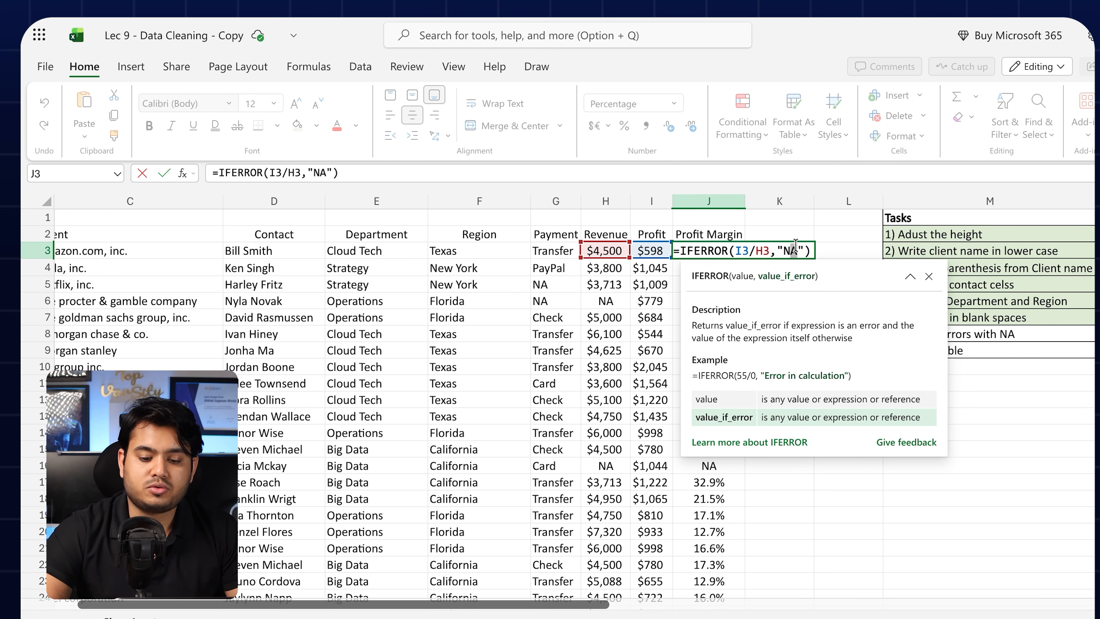
{"action": "key", "text": "Return"}
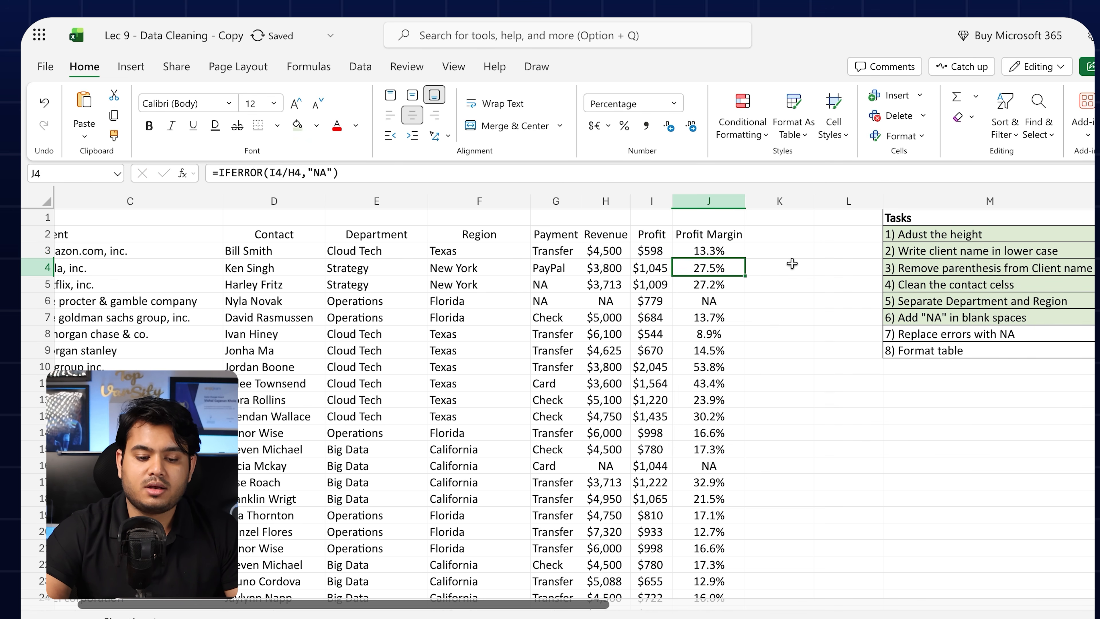
{"action": "scroll", "coordinate": [741, 299], "scroll_direction": "down", "scroll_amount": 5}
{"action": "scroll", "coordinate": [742, 302], "scroll_direction": "up", "scroll_amount": 6}
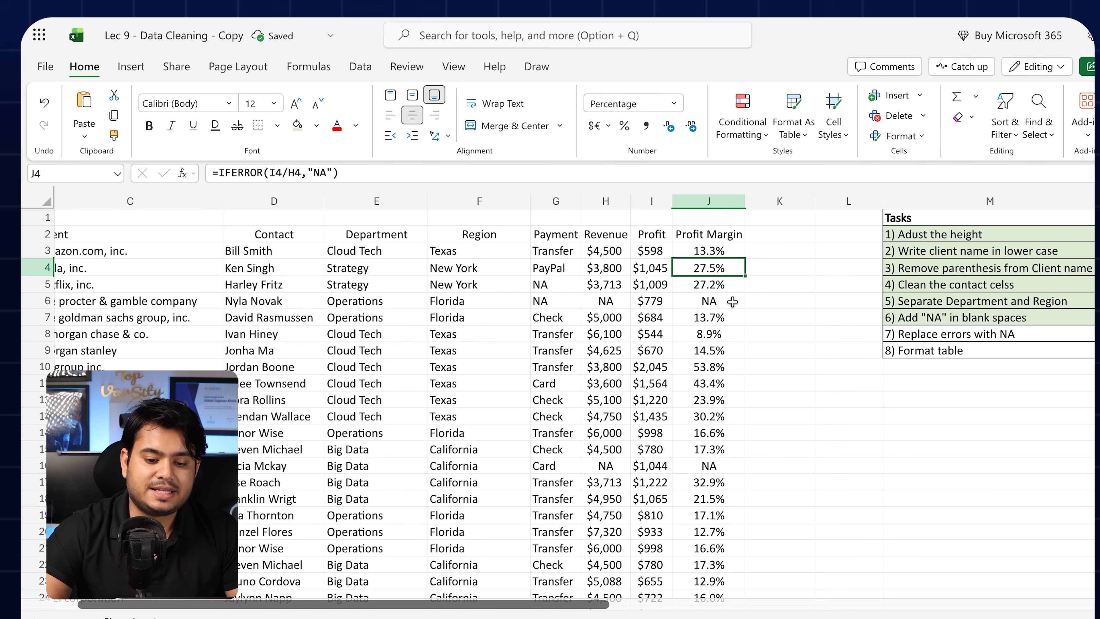
Step: Check task 7, Replace errors with NA, and its status cell N8 in the task tracker
{"action": "scroll", "coordinate": [629, 330], "scroll_direction": "right", "scroll_amount": 3}
{"action": "left_click_drag", "start_coordinate": [615, 337], "coordinate": [798, 333]}
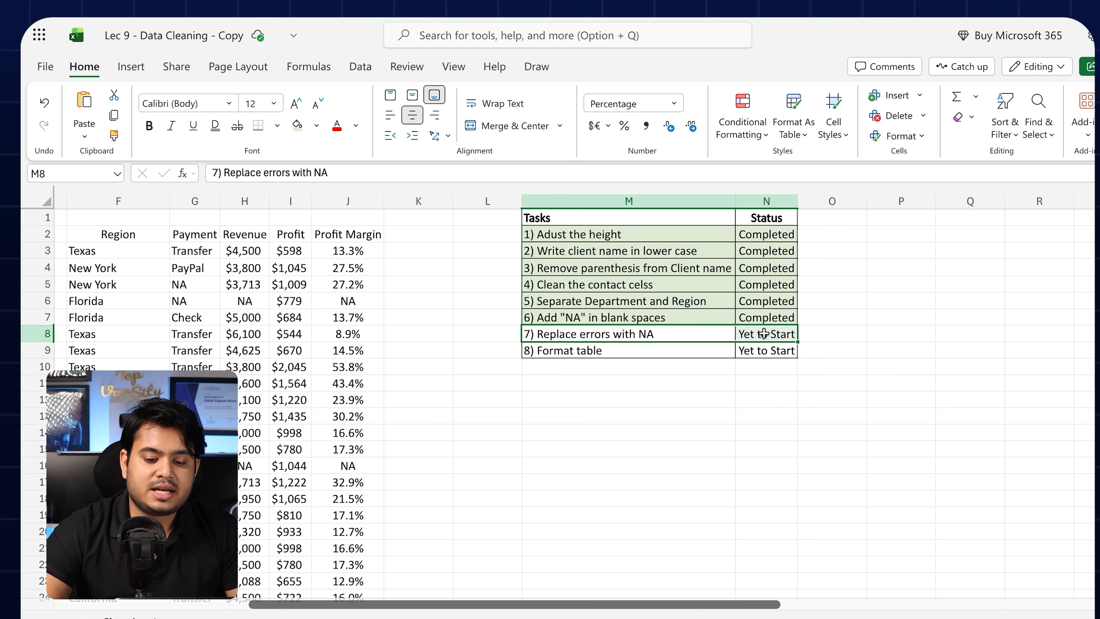
{"action": "left_click", "coordinate": [798, 333]}
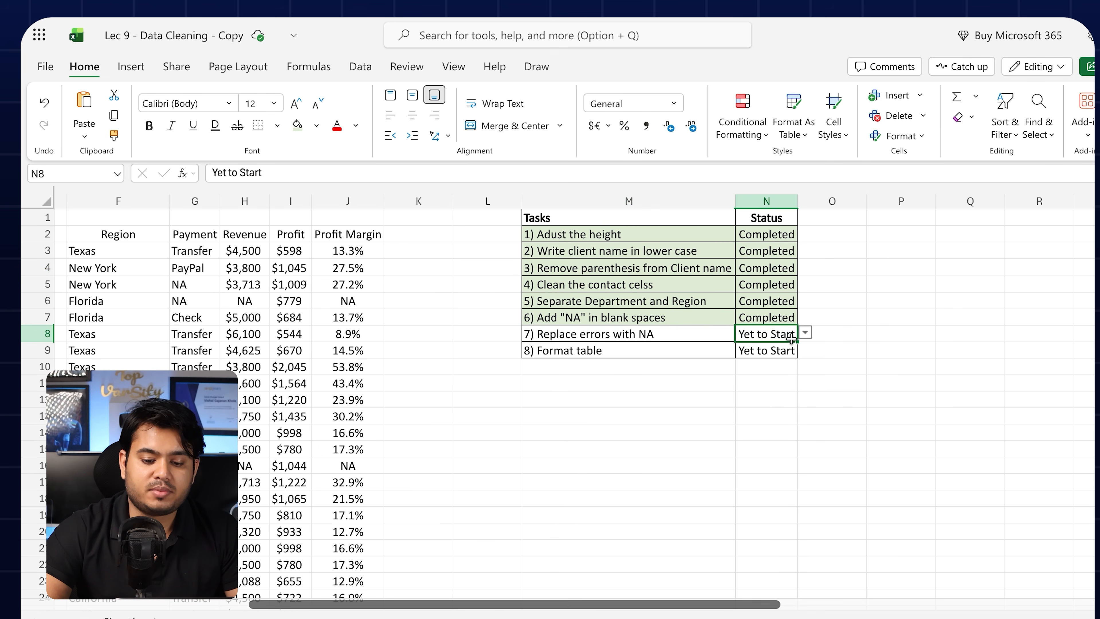
{"action": "left_click", "coordinate": [577, 366]}
{"action": "scroll", "coordinate": [577, 360], "scroll_direction": "left", "scroll_amount": 3}
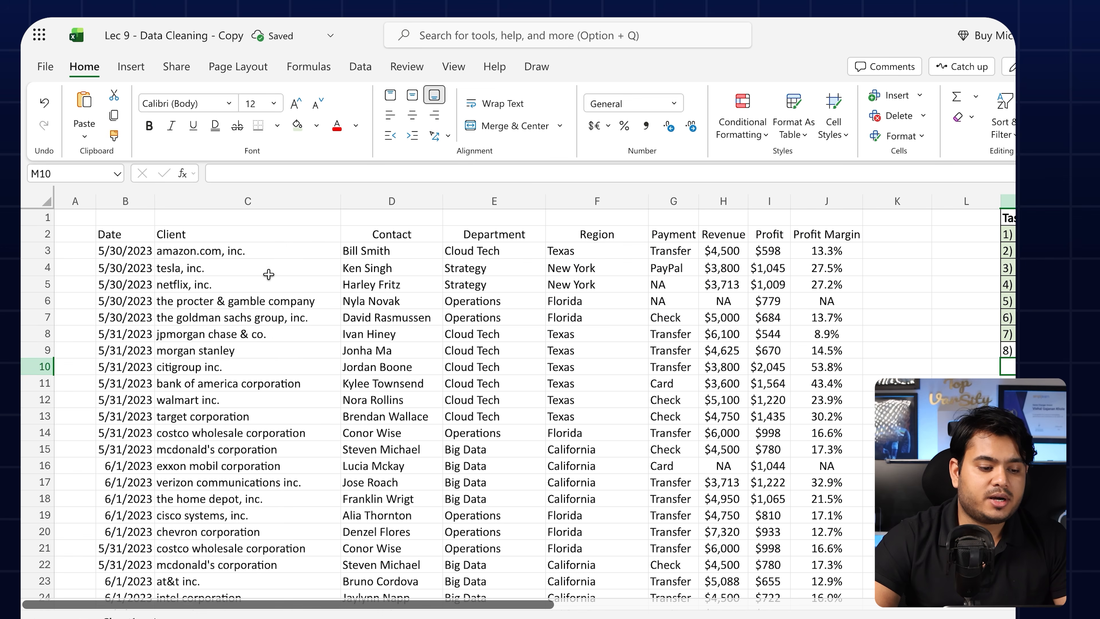
Step: Format B2:J33 as a table with headers, using the Light style with a black header row
{"action": "left_click", "coordinate": [117, 238]}
{"action": "key", "text": "ctrl+shift+Right"}
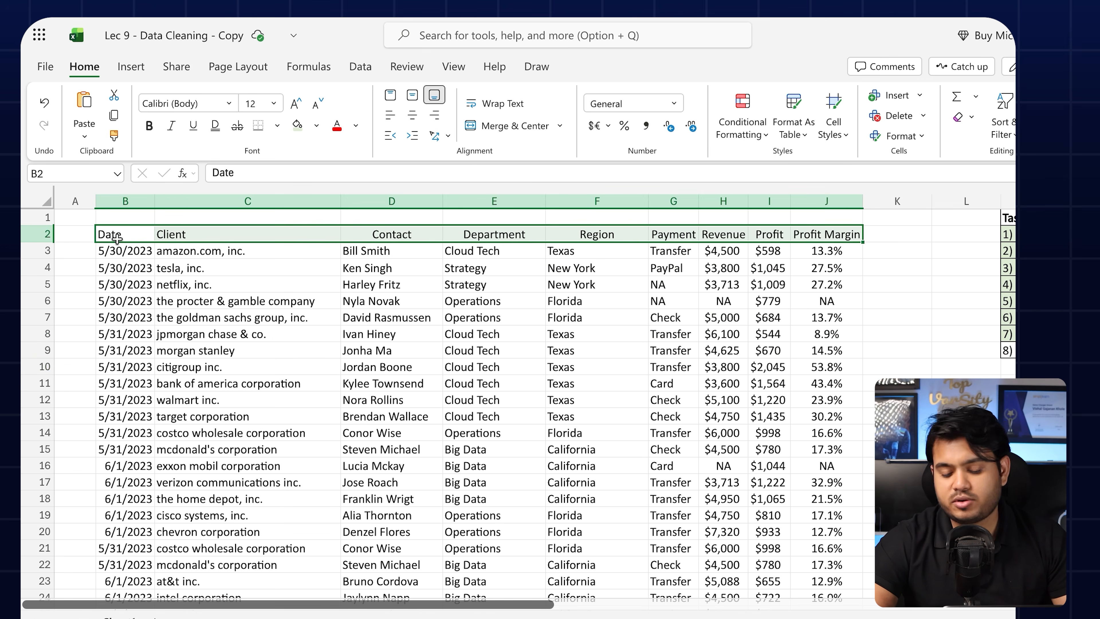
{"action": "key", "text": "ctrl+shift+Down"}
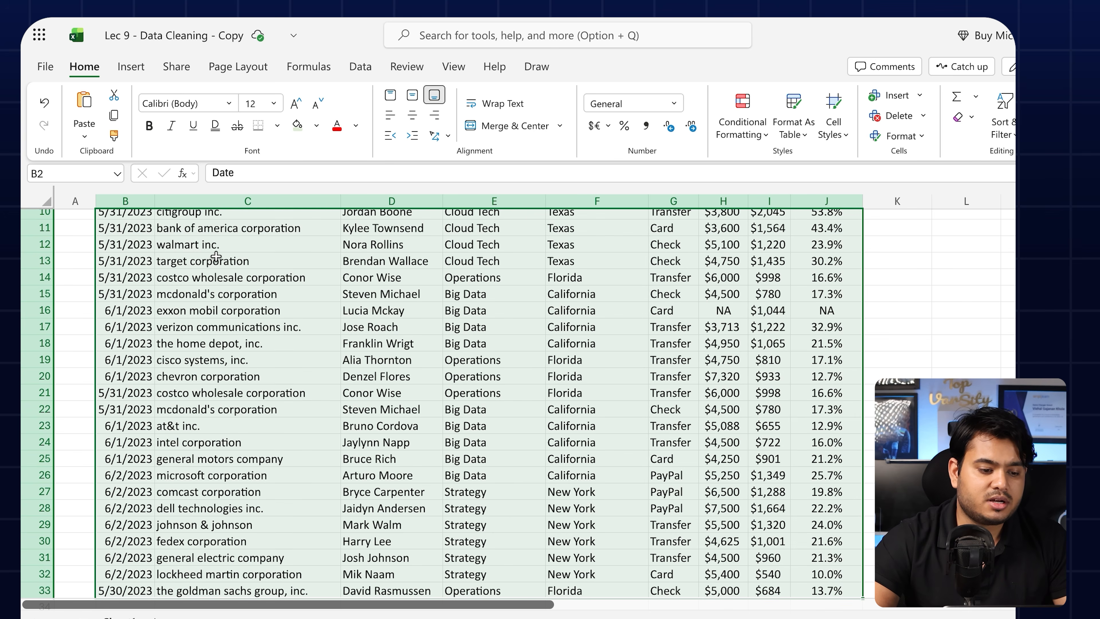
{"action": "scroll", "coordinate": [216, 257], "scroll_direction": "up", "scroll_amount": 3}
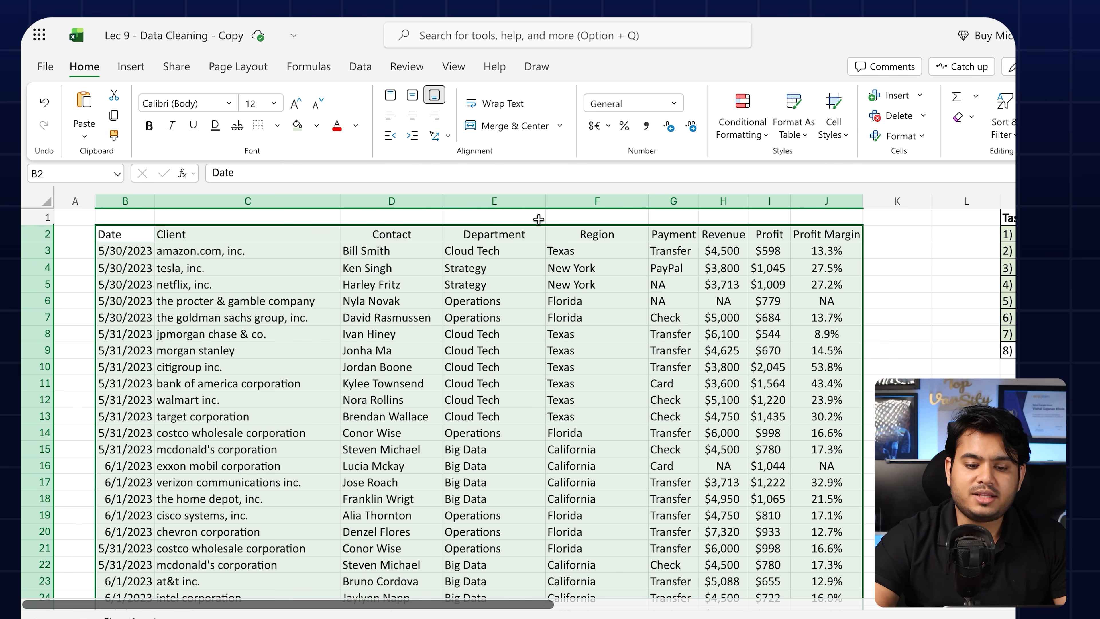
{"action": "left_click", "coordinate": [797, 112]}
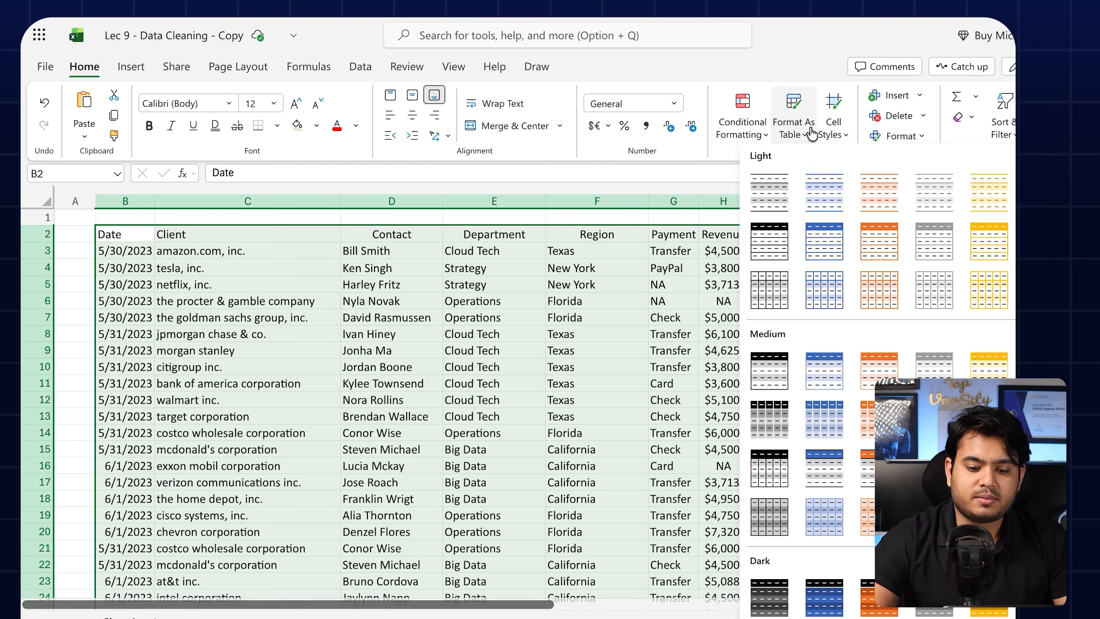
{"action": "left_click", "coordinate": [779, 235]}
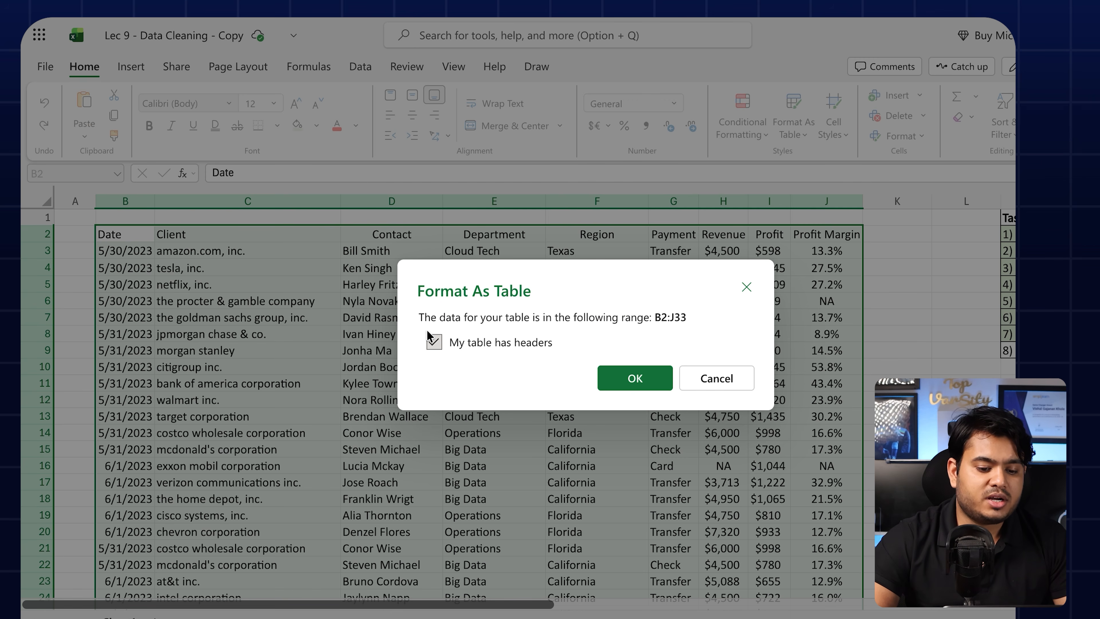
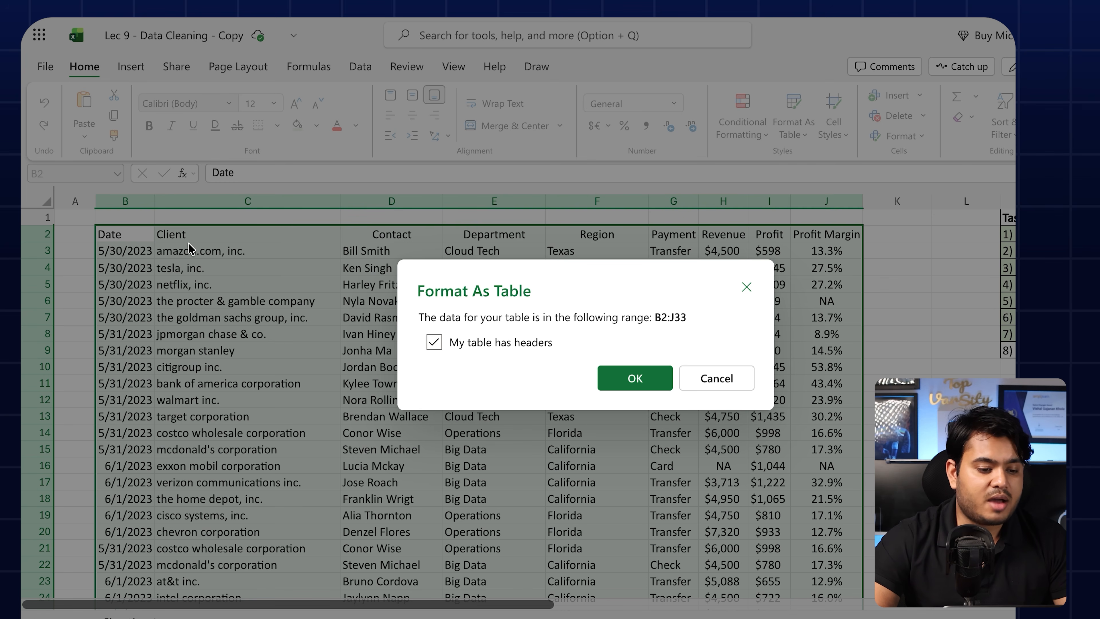
{"action": "left_click", "coordinate": [635, 379]}
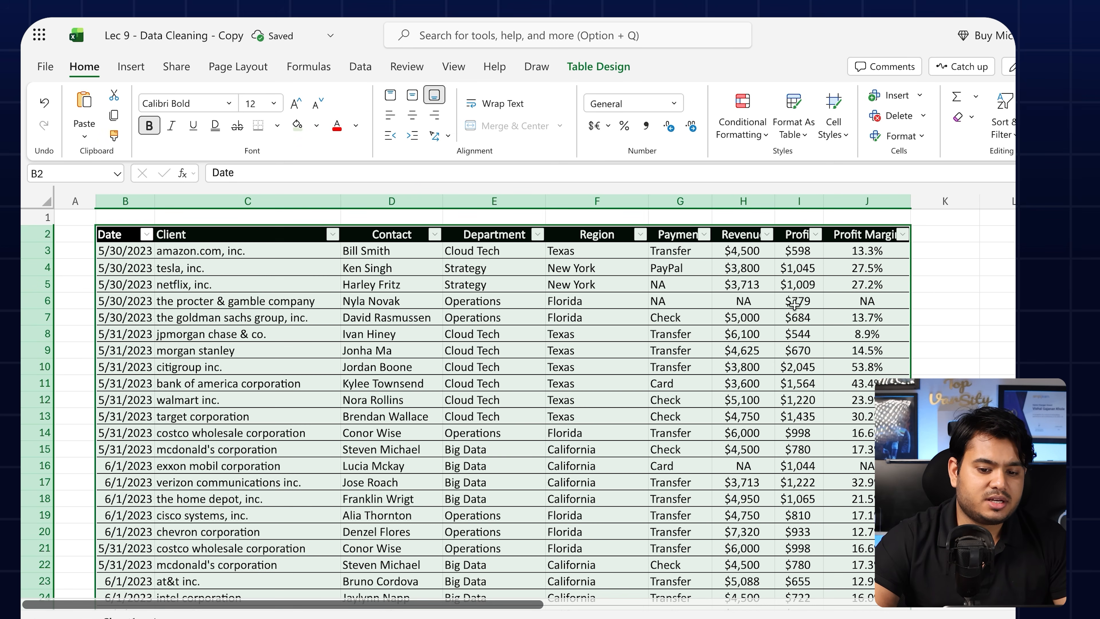
Step: Add borders around all cells of the client table B2:J33
{"action": "left_click", "coordinate": [794, 304]}
{"action": "scroll", "coordinate": [798, 326], "scroll_direction": "down", "scroll_amount": 3}
{"action": "scroll", "coordinate": [798, 326], "scroll_direction": "down", "scroll_amount": 1}
{"action": "left_click_drag", "start_coordinate": [862, 551], "coordinate": [134, 238]}
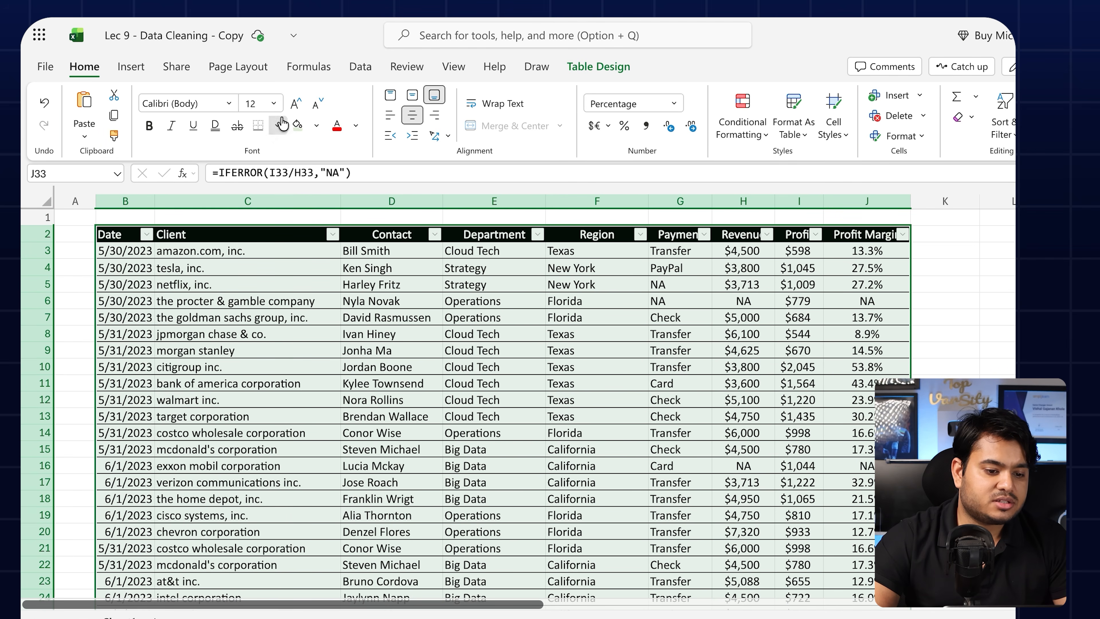
{"action": "left_click", "coordinate": [277, 125]}
{"action": "left_click", "coordinate": [267, 189]}
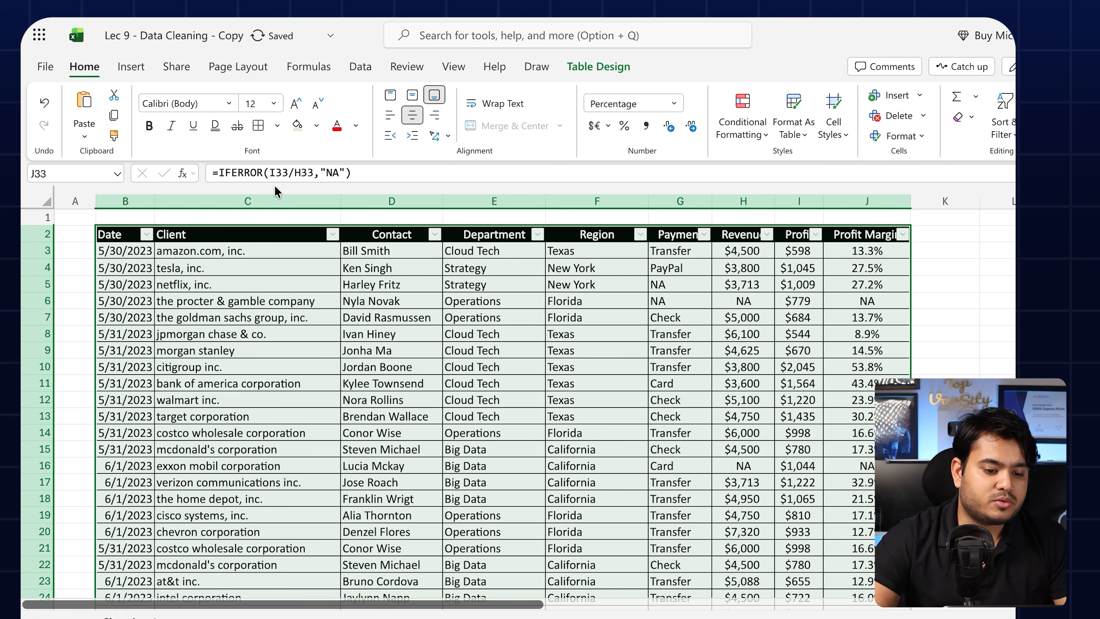
Step: Try the Light style with a blue header and the black banded Medium style on the client table
{"action": "left_click", "coordinate": [767, 129]}
{"action": "left_click", "coordinate": [805, 137]}
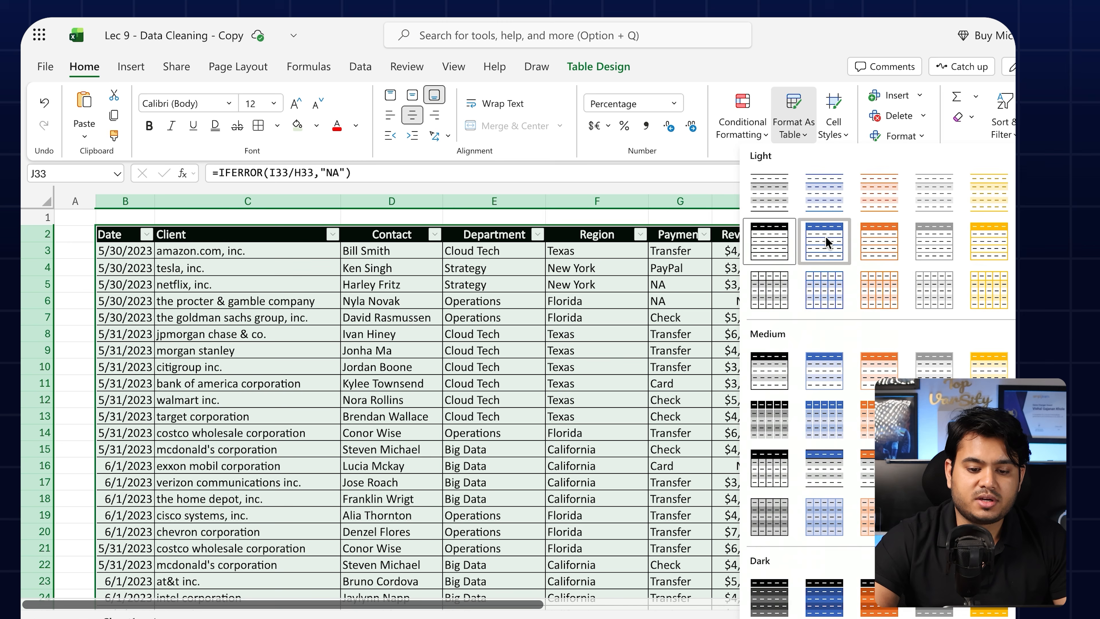
{"action": "left_click", "coordinate": [826, 237]}
{"action": "left_click", "coordinate": [799, 138]}
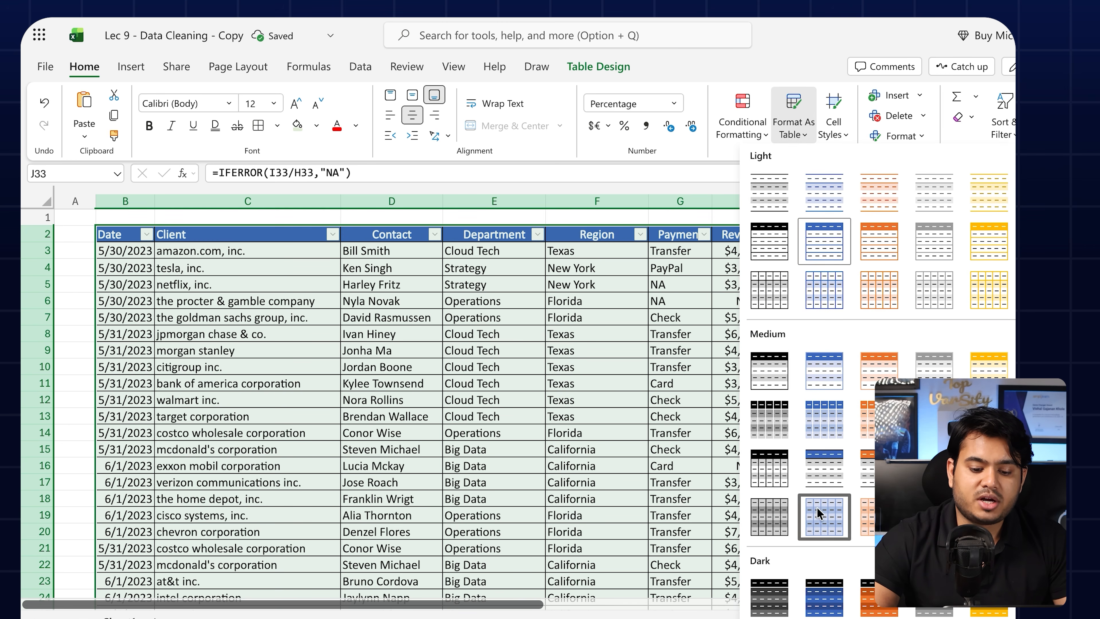
{"action": "left_click", "coordinate": [775, 462]}
Step: Apply the black banded Dark table style to the client table
{"action": "left_click", "coordinate": [794, 126]}
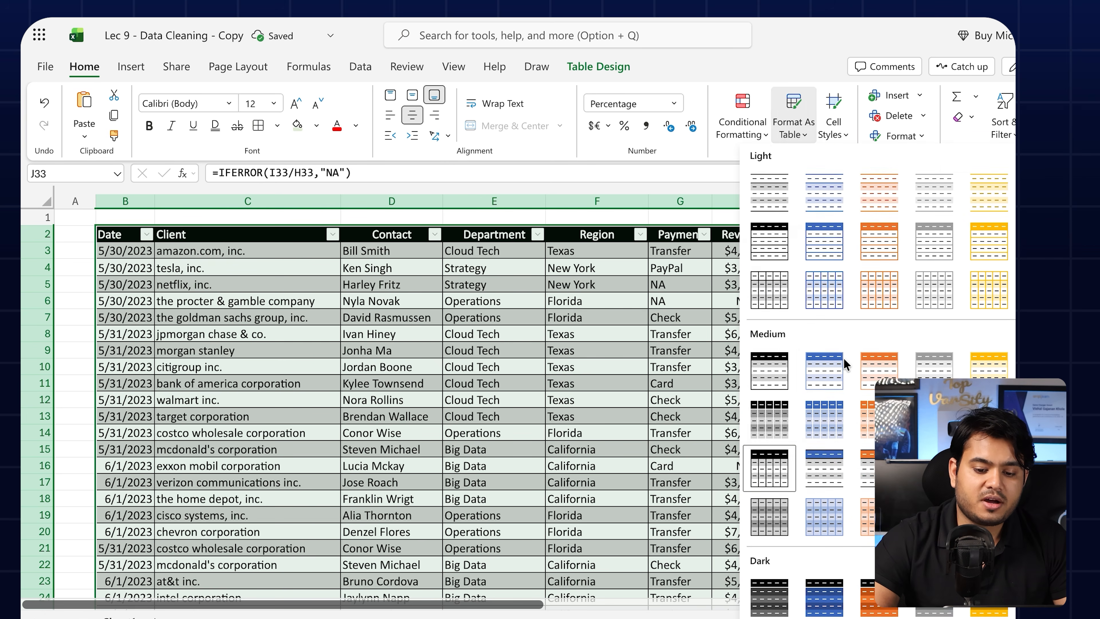
{"action": "scroll", "coordinate": [846, 377], "scroll_direction": "down", "scroll_amount": 1}
{"action": "left_click", "coordinate": [770, 568]}
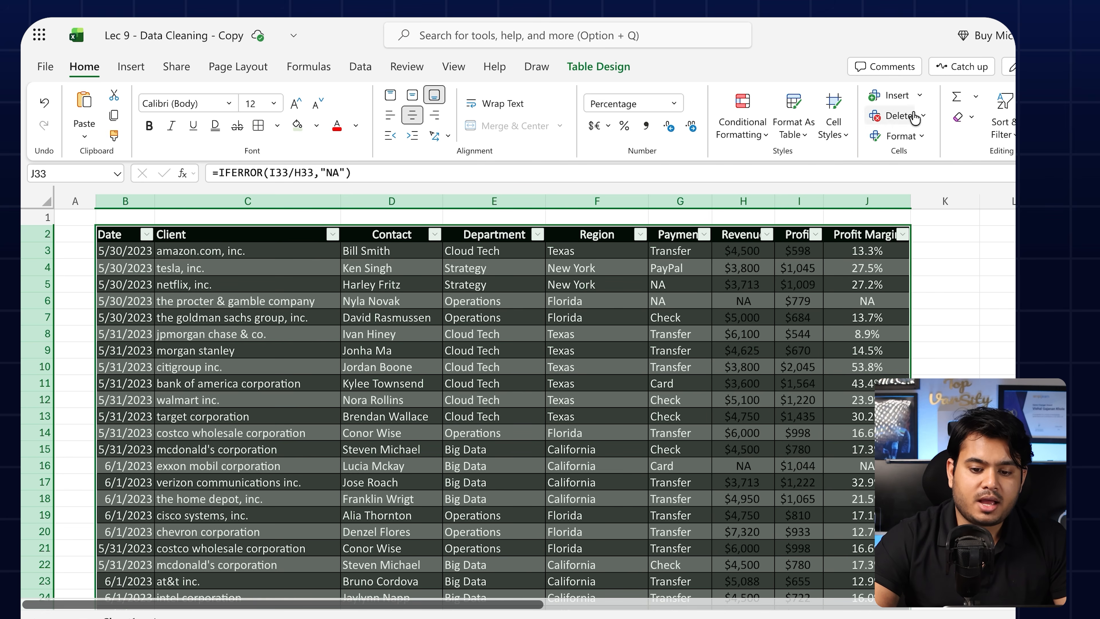
Step: Turn off the filter buttons in the client table's header row and look through the table's rows
{"action": "left_click", "coordinate": [429, 234]}
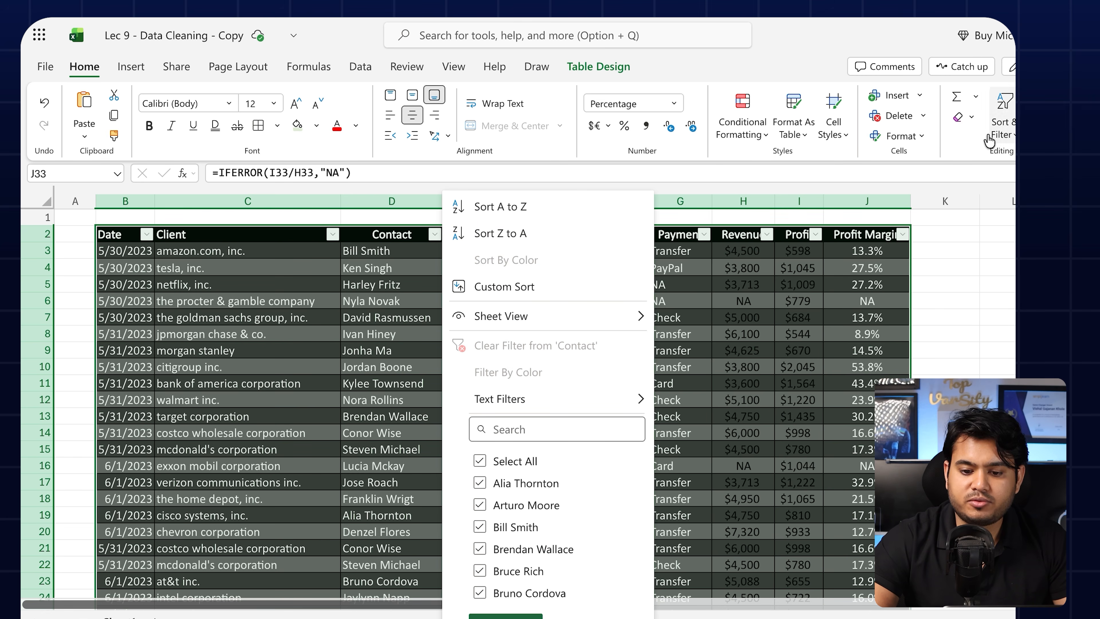
{"action": "left_click", "coordinate": [1010, 136]}
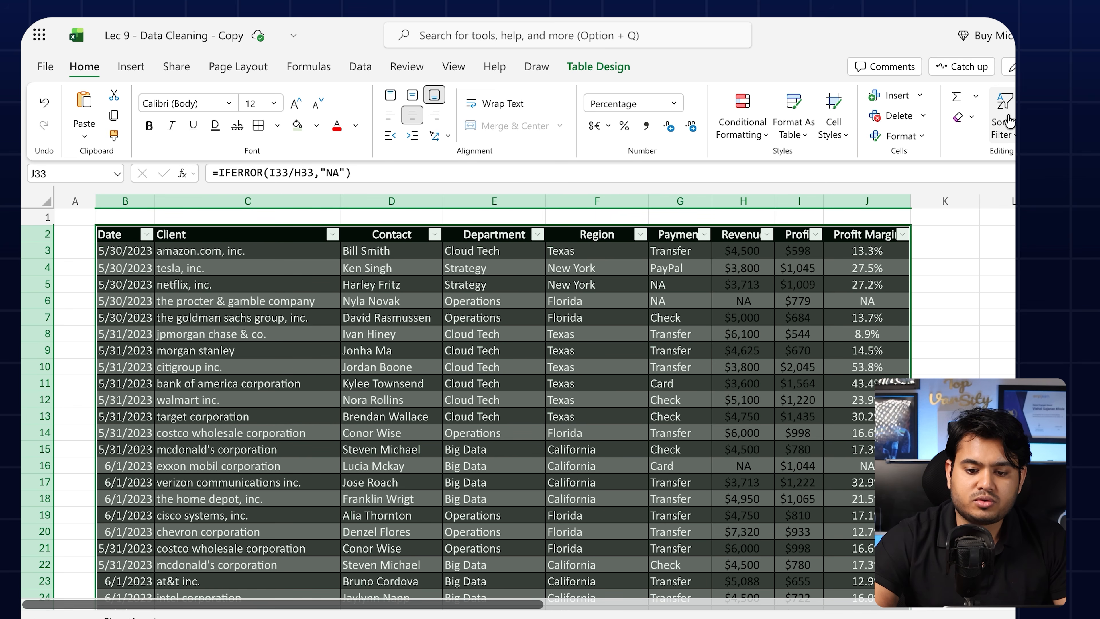
{"action": "left_click", "coordinate": [1009, 122]}
{"action": "left_click", "coordinate": [1004, 249]}
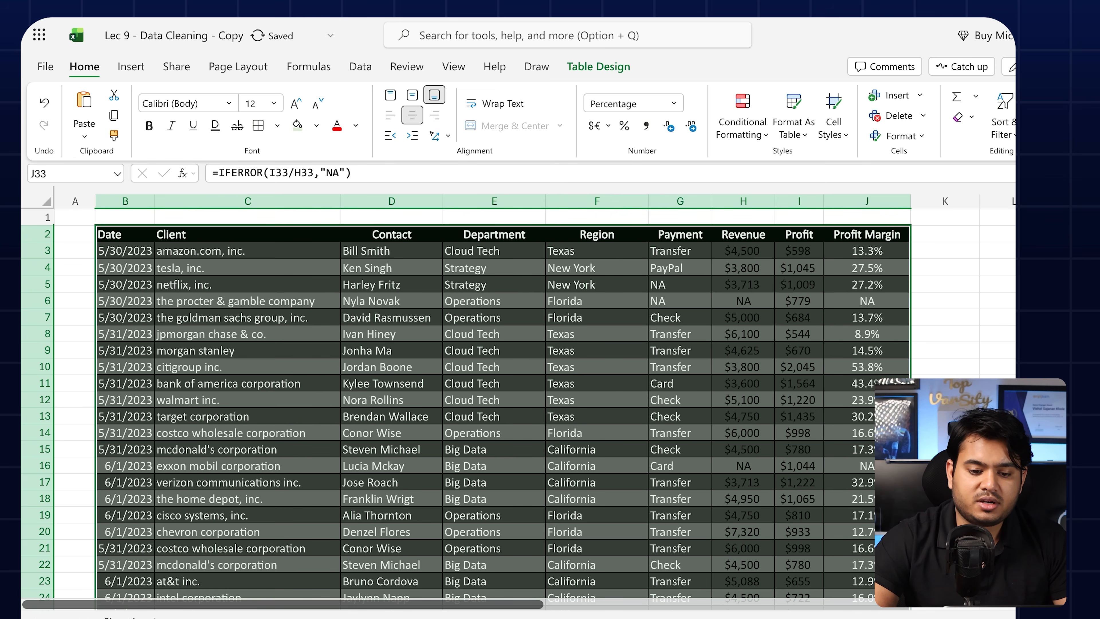
{"action": "left_click", "coordinate": [463, 316]}
{"action": "scroll", "coordinate": [248, 314], "scroll_direction": "down", "scroll_amount": 5}
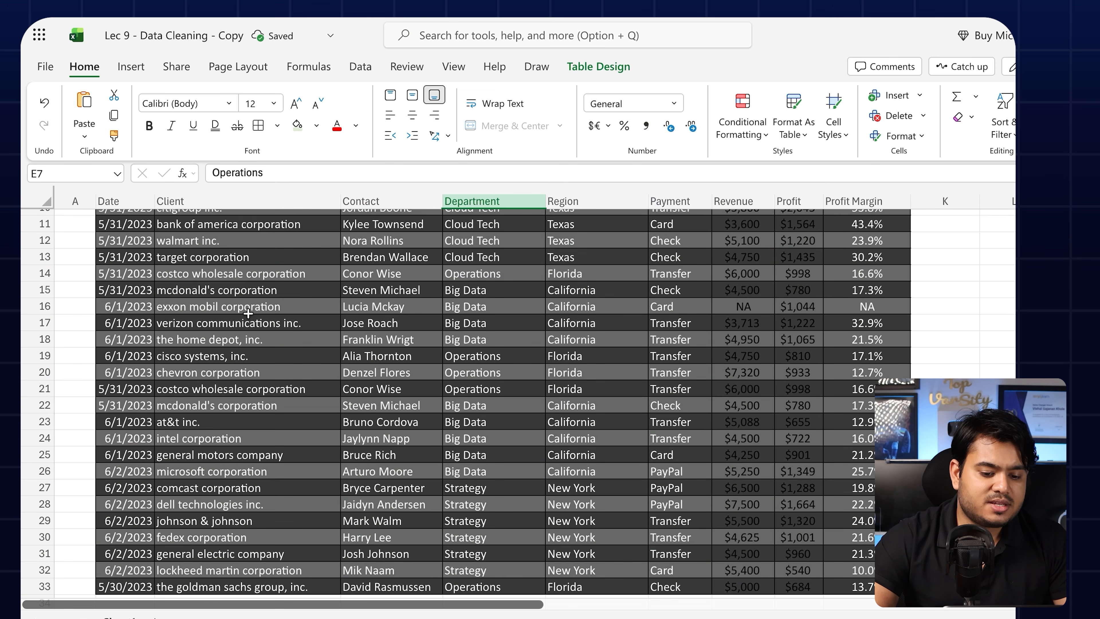
{"action": "scroll", "coordinate": [248, 314], "scroll_direction": "down", "scroll_amount": 2}
{"action": "scroll", "coordinate": [248, 313], "scroll_direction": "up", "scroll_amount": 10}
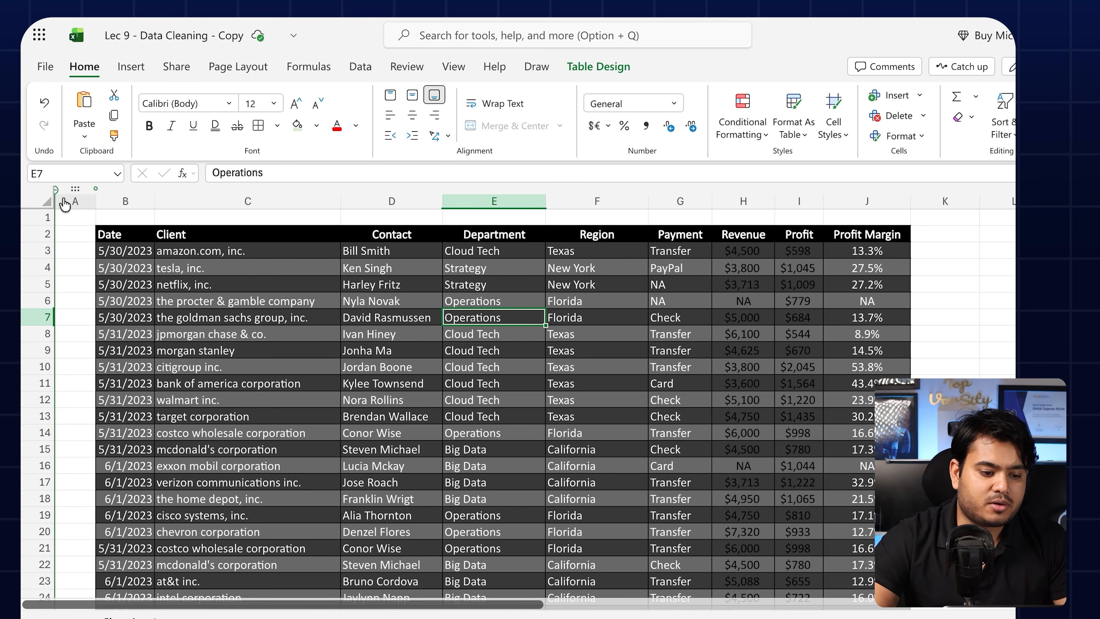
Step: Select the entire client table and turn its header filter buttons back on
{"action": "left_click", "coordinate": [109, 234]}
{"action": "scroll", "coordinate": [109, 234], "scroll_direction": "down", "scroll_amount": 3}
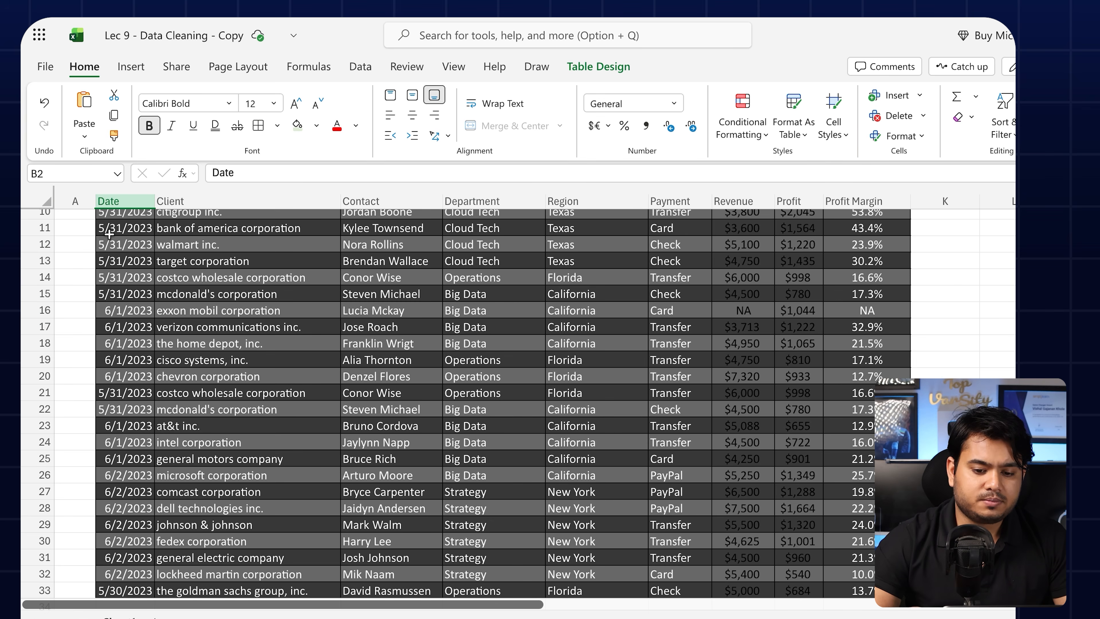
{"action": "key", "text": "ctrl+a"}
{"action": "scroll", "coordinate": [593, 292], "scroll_direction": "up", "scroll_amount": 3}
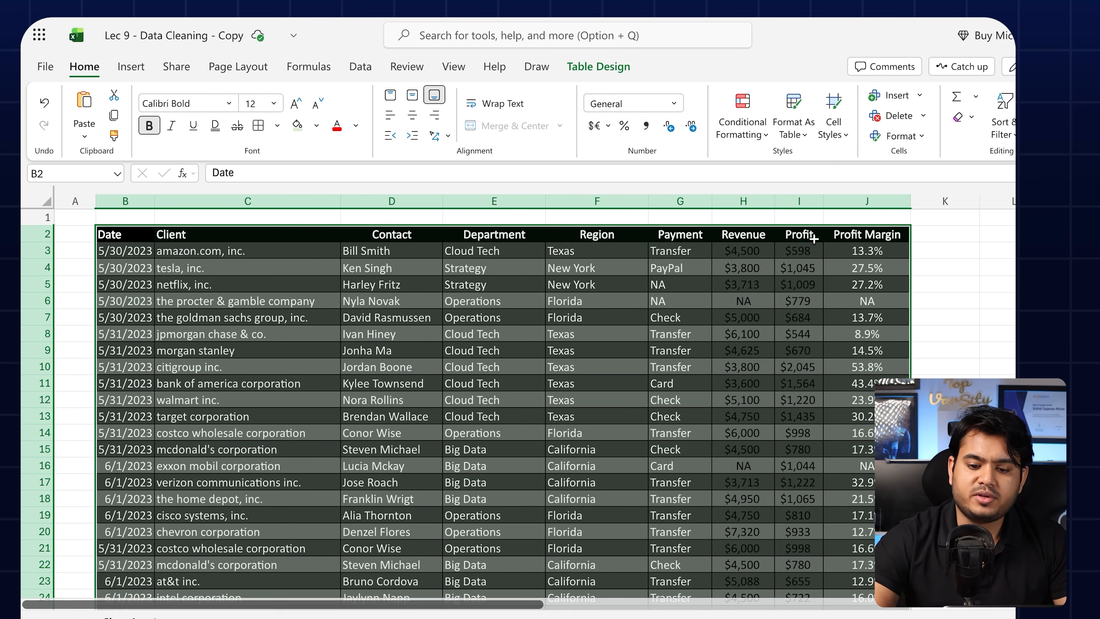
{"action": "left_click", "coordinate": [1003, 114]}
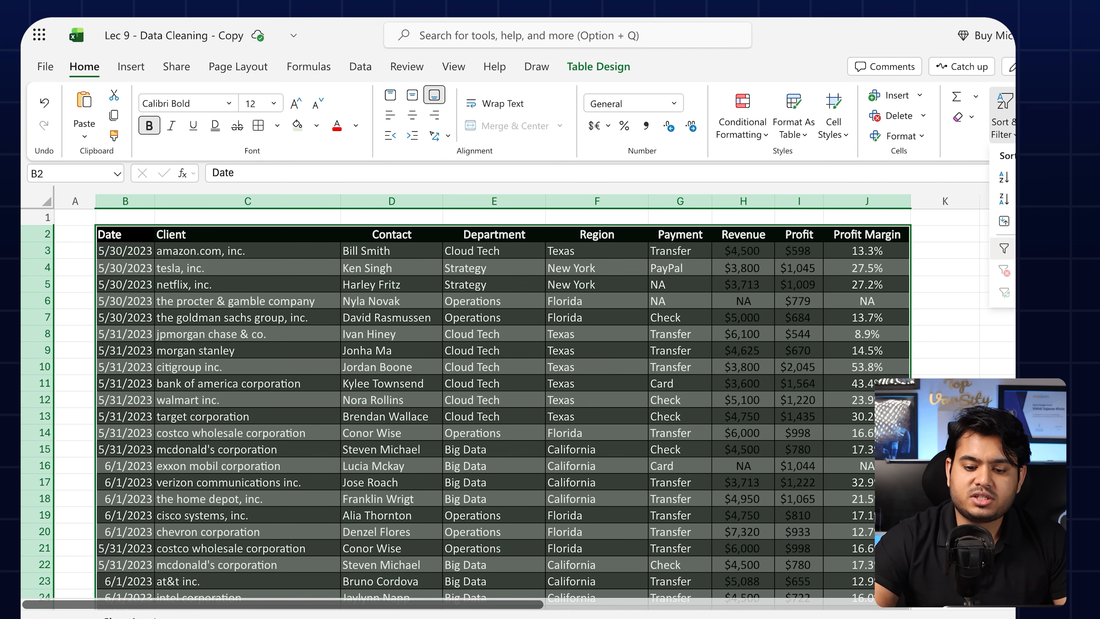
{"action": "left_click", "coordinate": [1004, 248]}
{"action": "left_click", "coordinate": [797, 280]}
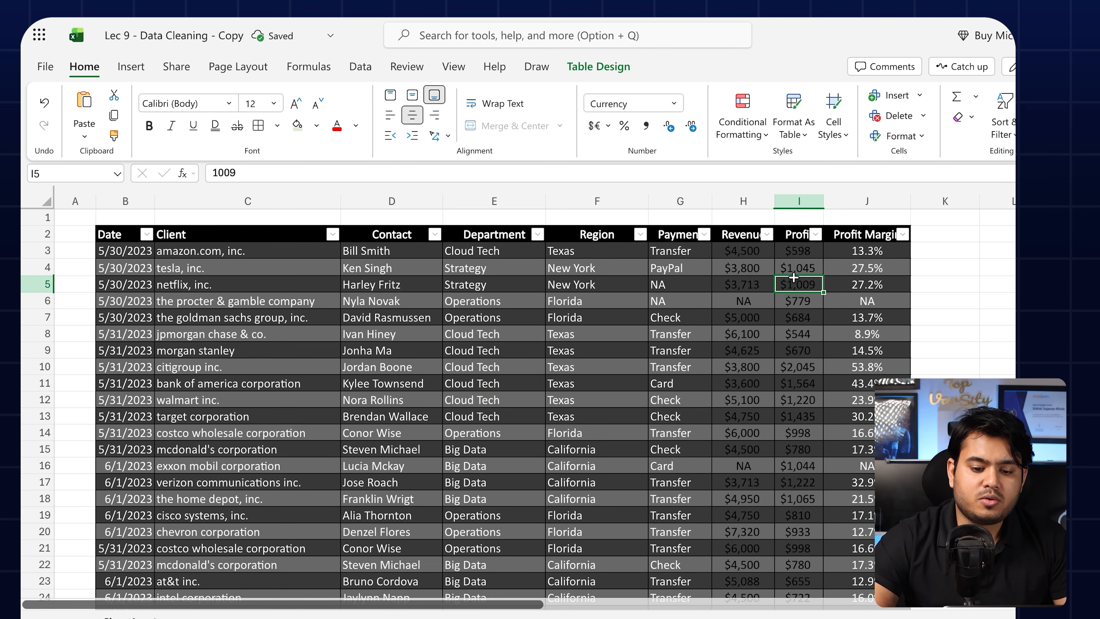
Step: Set the font color of the Revenue and Profit values in H3:I33 to white and slightly widen the Profit column
{"action": "left_click", "coordinate": [753, 254]}
{"action": "key", "text": "ctrl+shift+Right"}
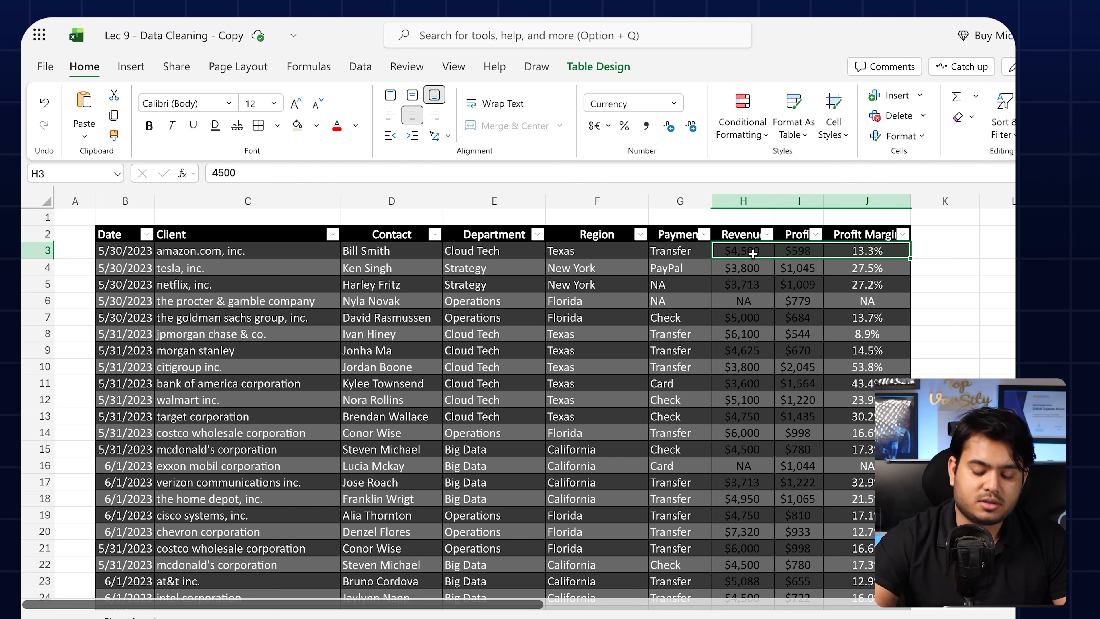
{"action": "left_click_drag", "start_coordinate": [753, 254], "coordinate": [799, 268]}
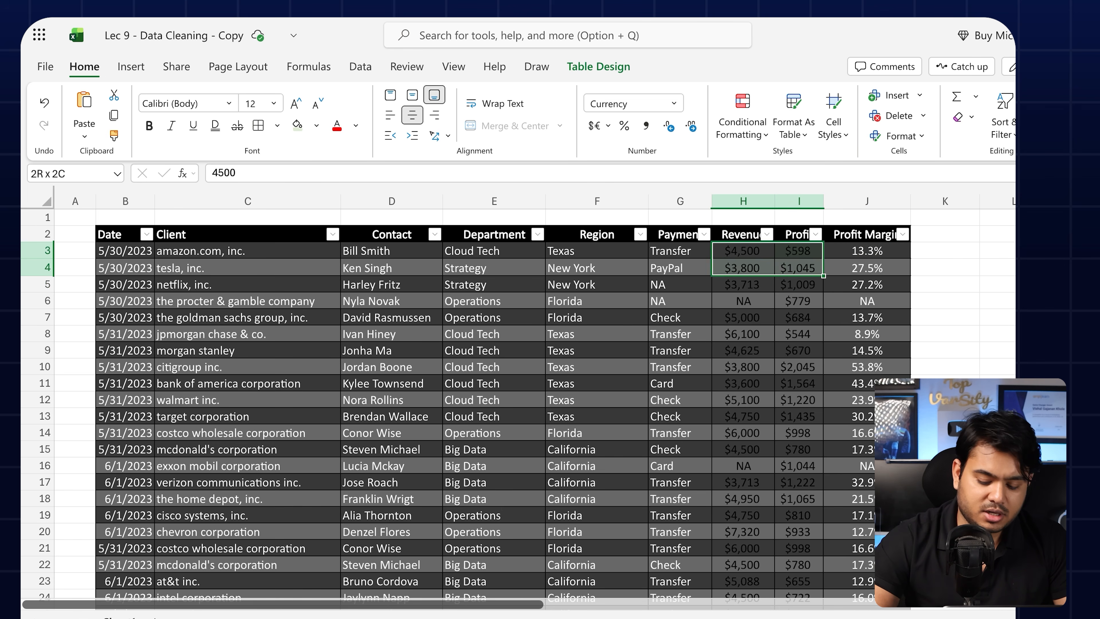
{"action": "scroll", "coordinate": [535, 403], "scroll_direction": "down", "scroll_amount": 3}
{"action": "key", "text": "ctrl+shift+Down"}
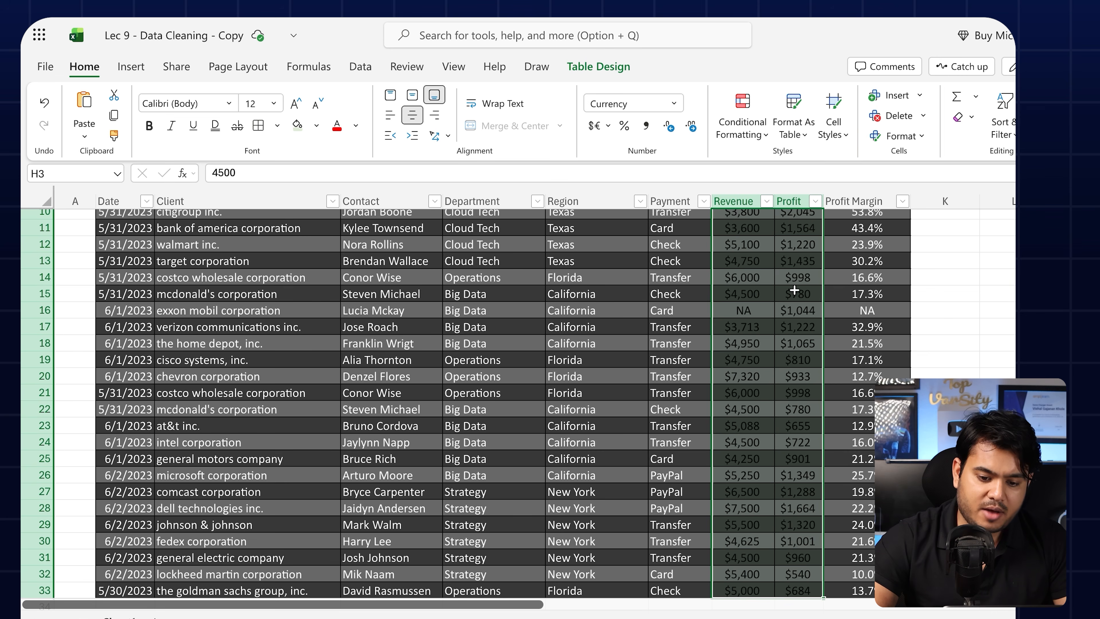
{"action": "scroll", "coordinate": [794, 291], "scroll_direction": "up", "scroll_amount": 3}
{"action": "left_click", "coordinate": [316, 125]}
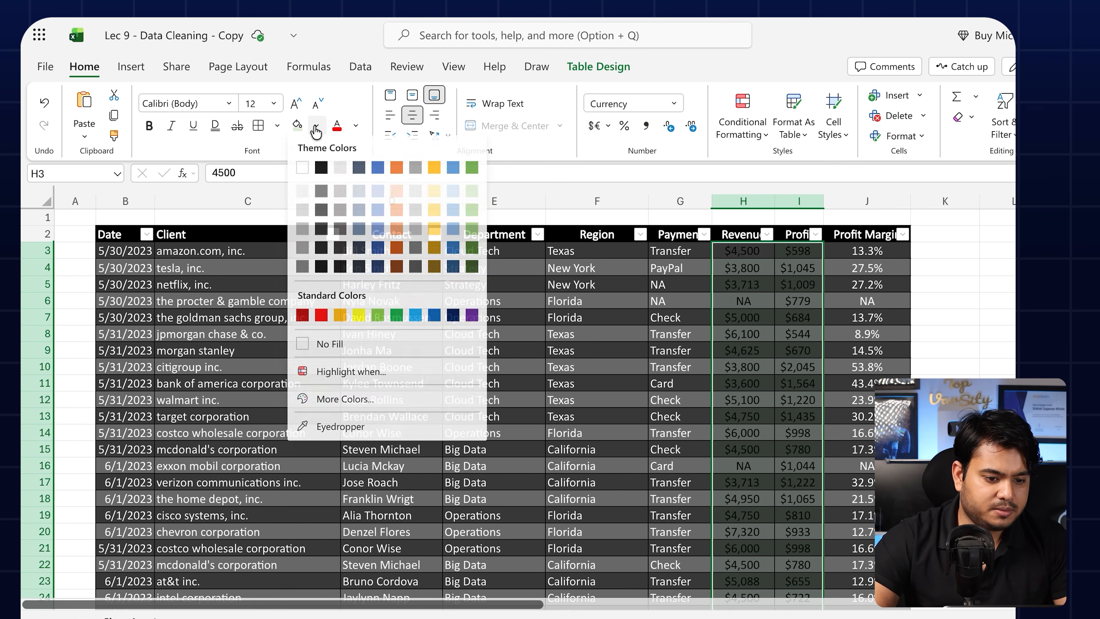
{"action": "left_click", "coordinate": [744, 300]}
{"action": "left_click_drag", "start_coordinate": [824, 201], "coordinate": [832, 201]}
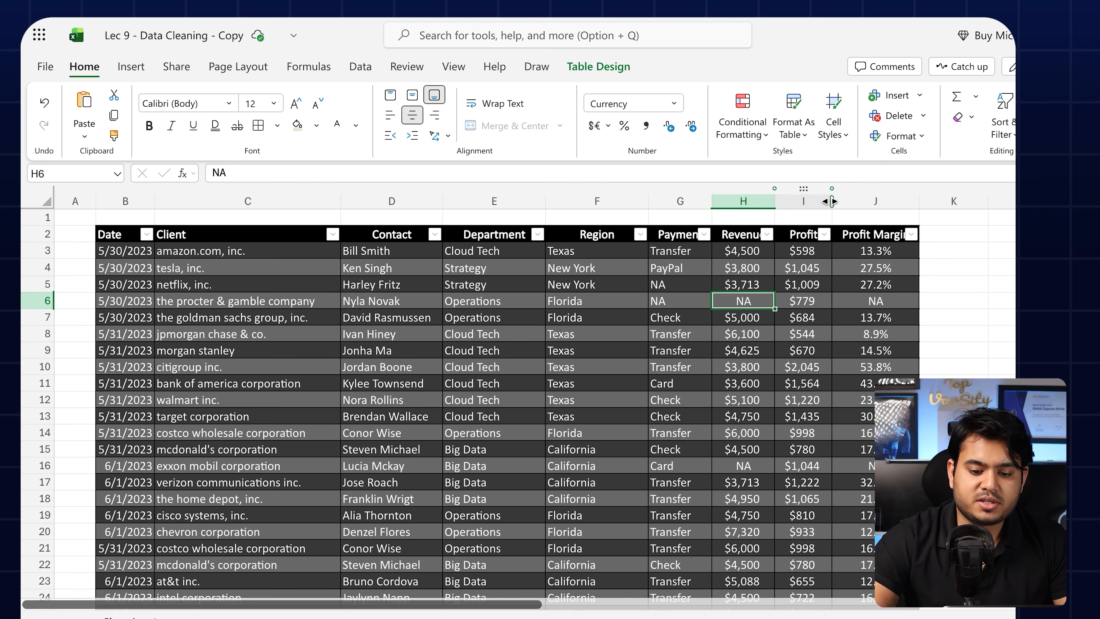
Step: Sort the client table by Profit from smallest to largest and review the row order
{"action": "left_click", "coordinate": [824, 235]}
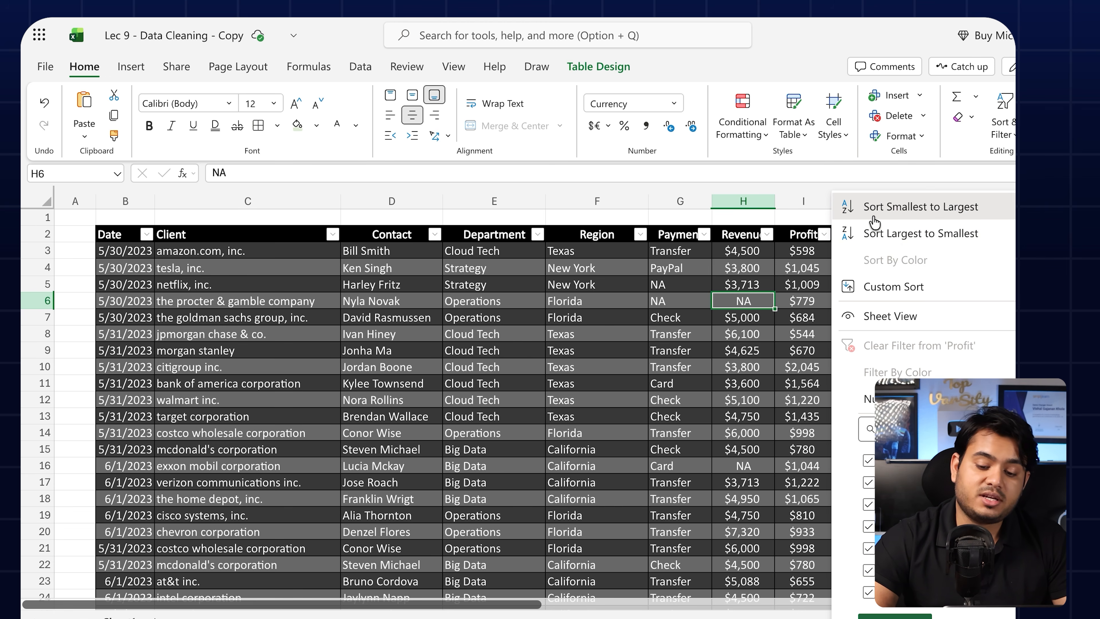
{"action": "left_click", "coordinate": [956, 208]}
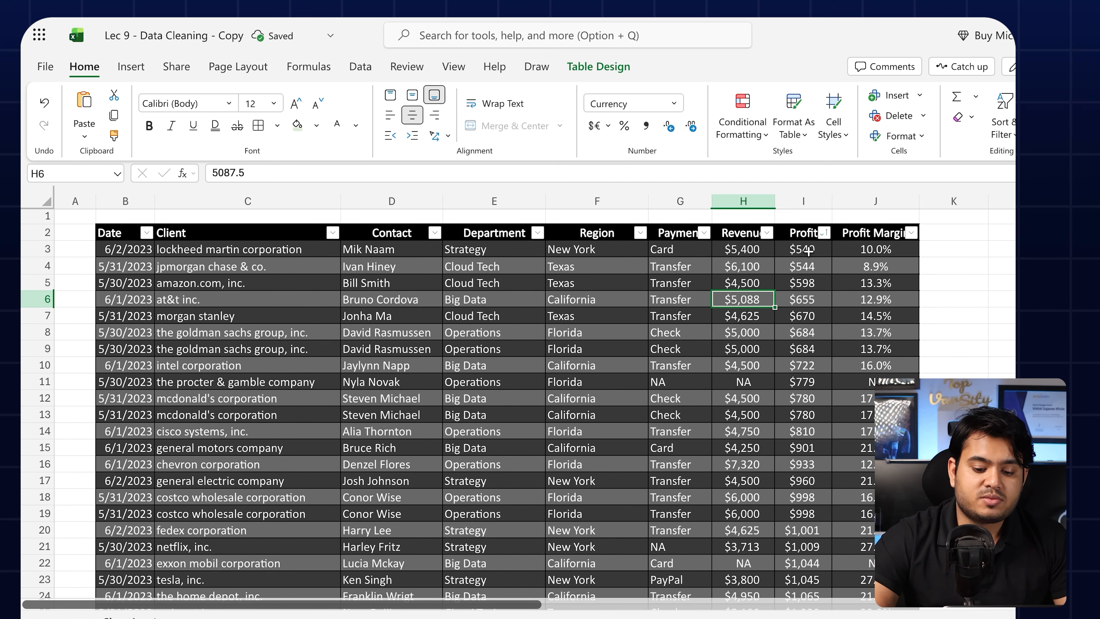
{"action": "scroll", "coordinate": [808, 251], "scroll_direction": "down", "scroll_amount": 5}
{"action": "scroll", "coordinate": [809, 258], "scroll_direction": "up", "scroll_amount": 5}
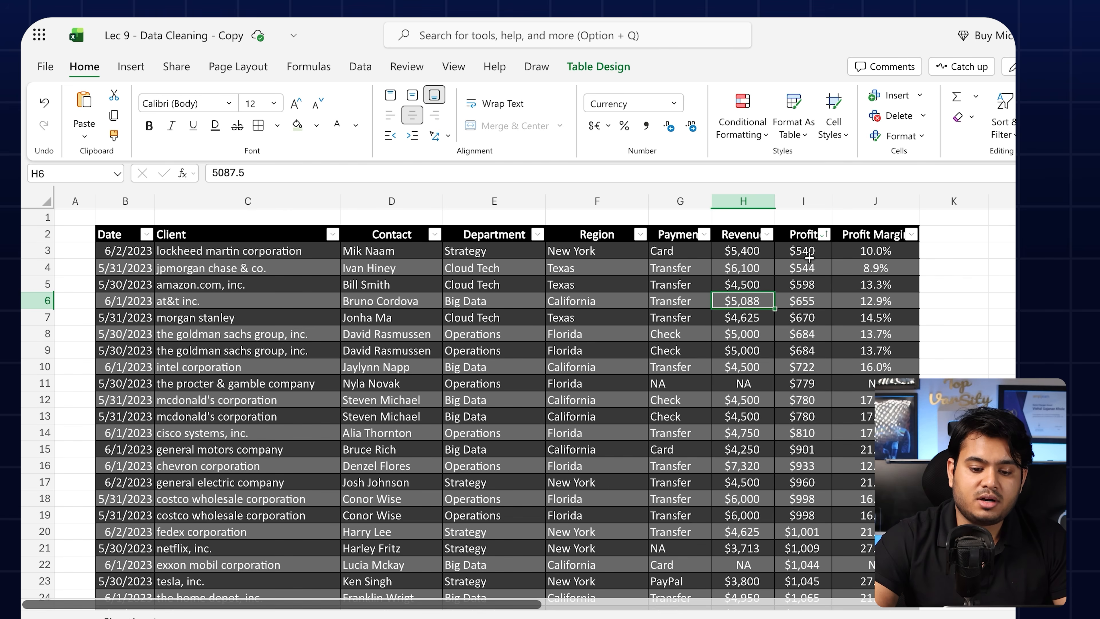
Step: Sort the client table by Profit from largest to smallest
{"action": "left_click", "coordinate": [825, 235]}
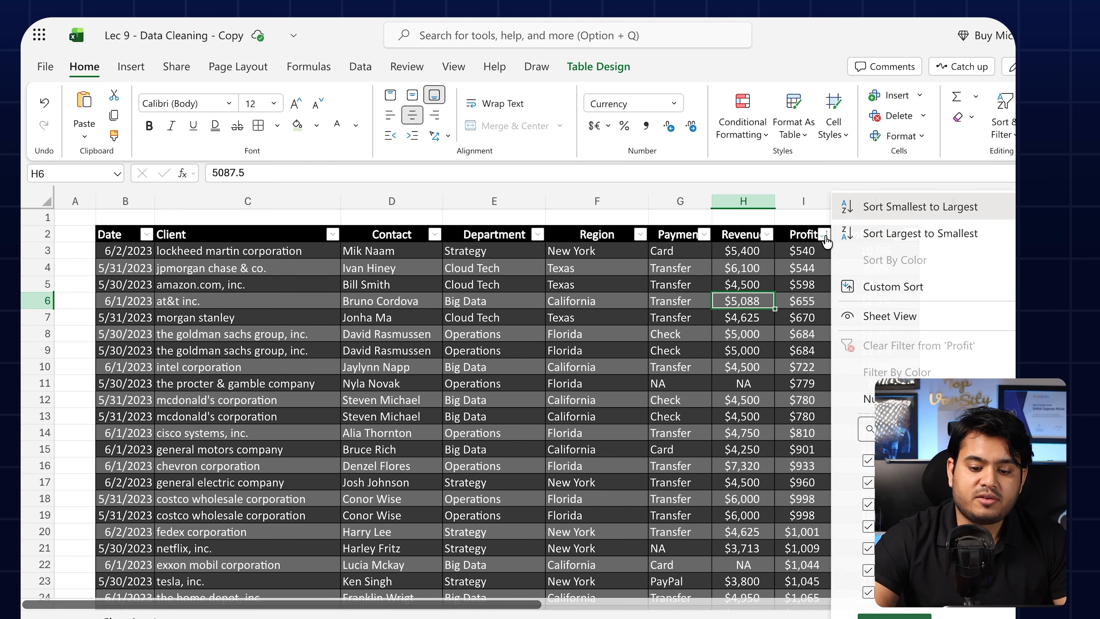
{"action": "left_click", "coordinate": [916, 234]}
{"action": "left_click", "coordinate": [791, 252]}
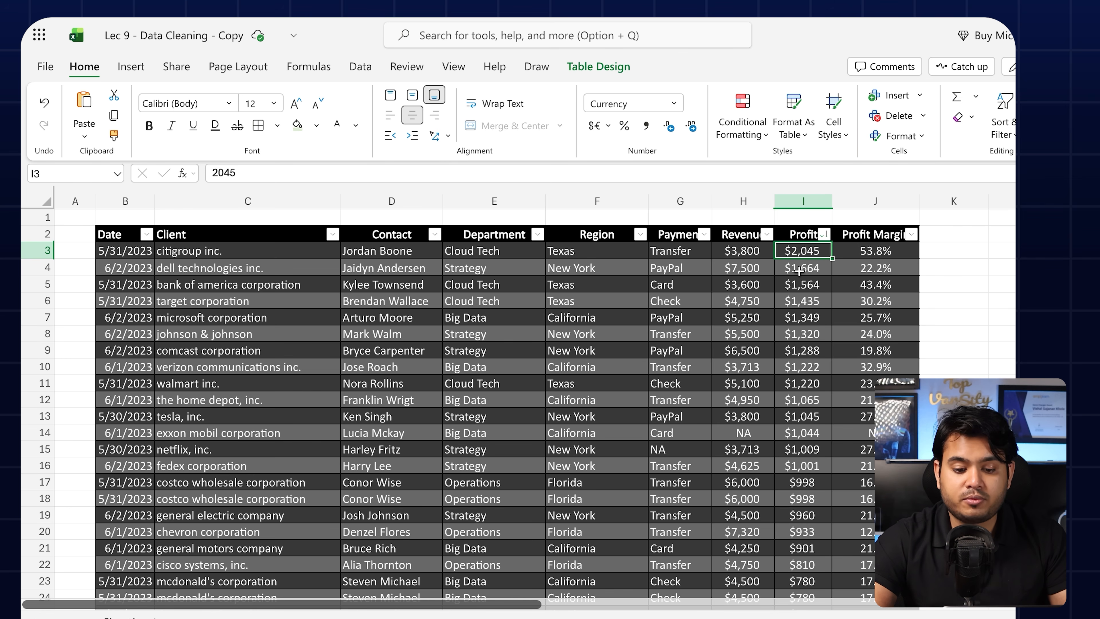
{"action": "left_click", "coordinate": [809, 316]}
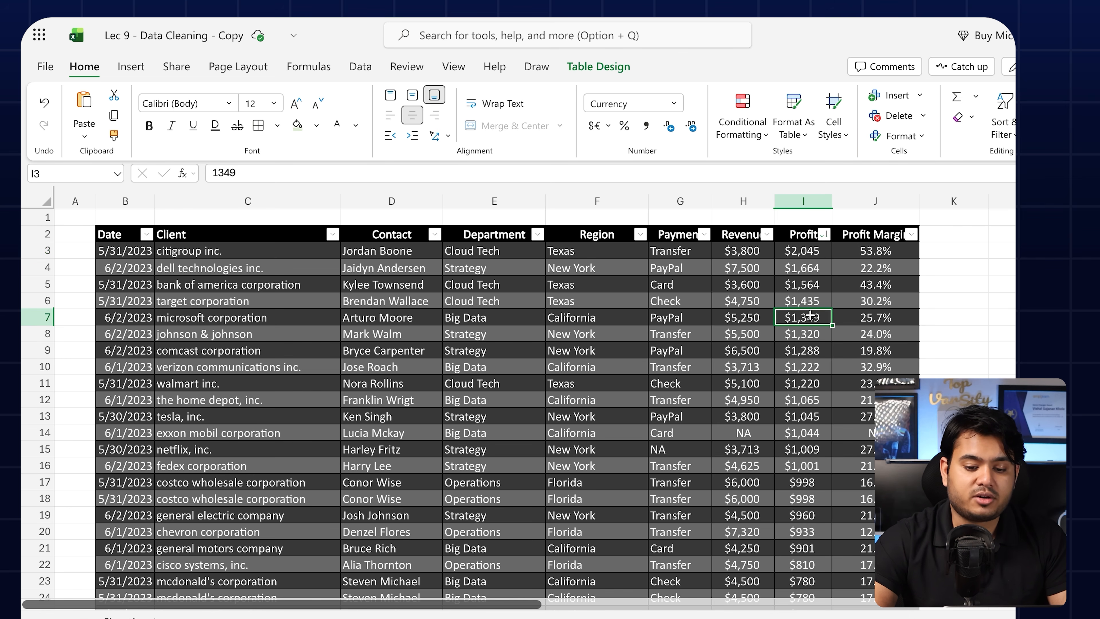
Step: Set the status of task 8, Format table, to Completed and fill M9:N9 light green like the other completed tasks
{"action": "scroll", "coordinate": [810, 315], "scroll_direction": "right", "scroll_amount": 5}
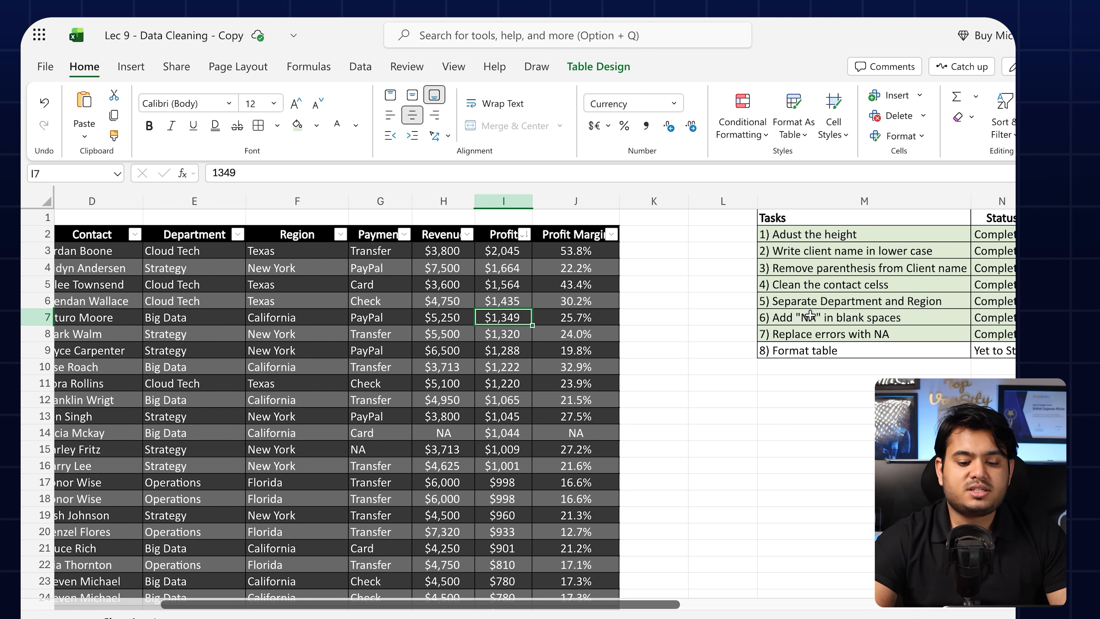
{"action": "left_click", "coordinate": [790, 349]}
{"action": "left_click", "coordinate": [953, 350]}
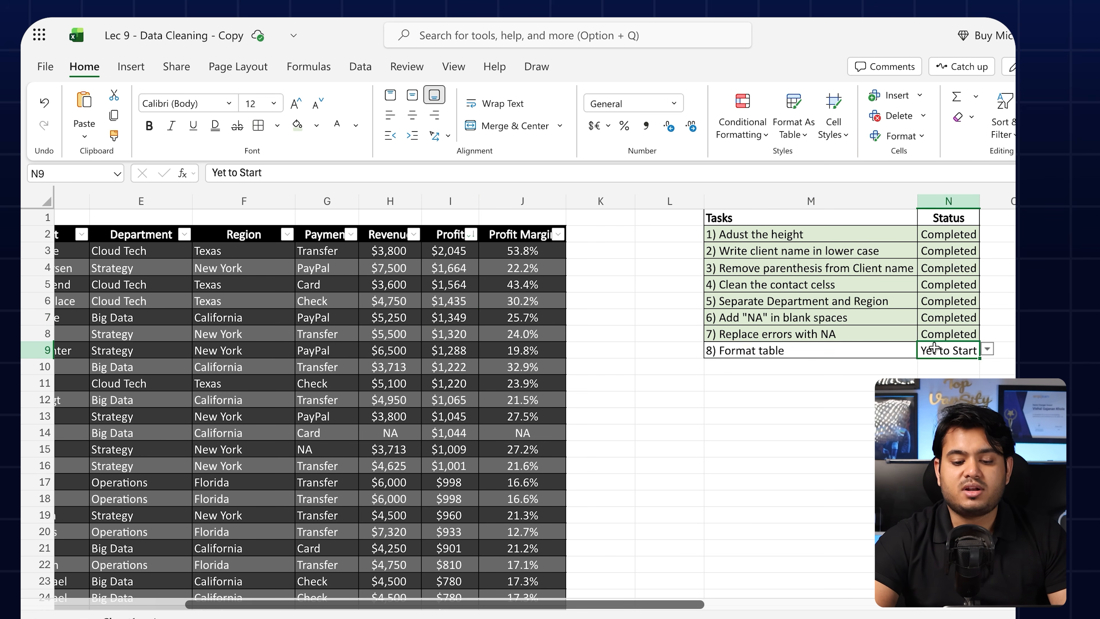
{"action": "left_click", "coordinate": [949, 371]}
{"action": "left_click_drag", "start_coordinate": [852, 350], "coordinate": [948, 350]}
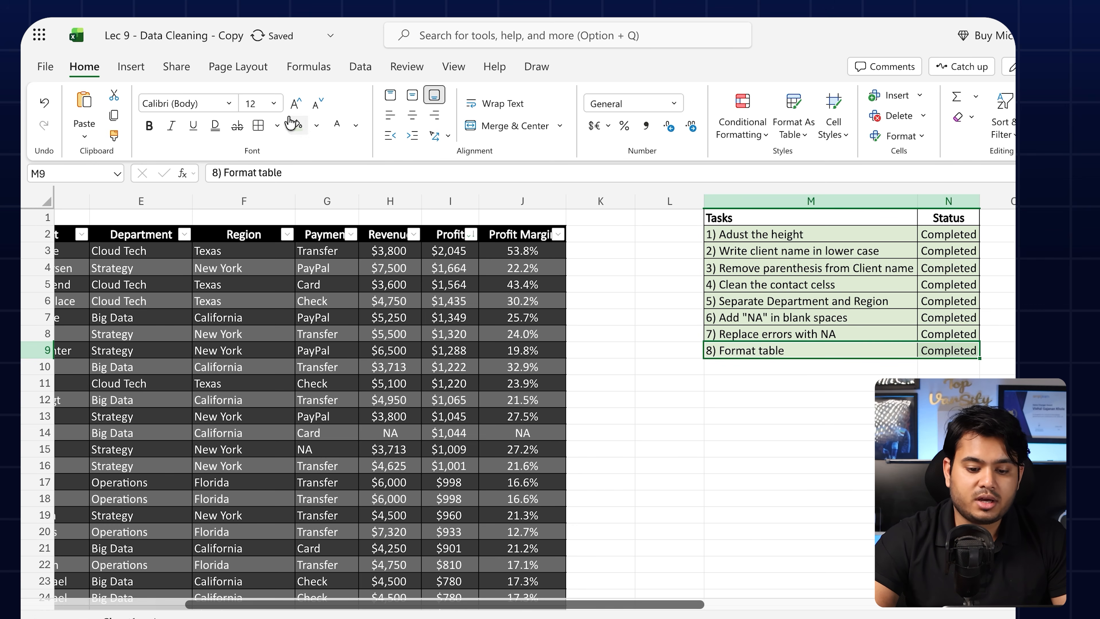
{"action": "left_click", "coordinate": [787, 382]}
Step: Remove the filter buttons from the header row of the Profit-sorted client table
{"action": "scroll", "coordinate": [786, 381], "scroll_direction": "left", "scroll_amount": 5}
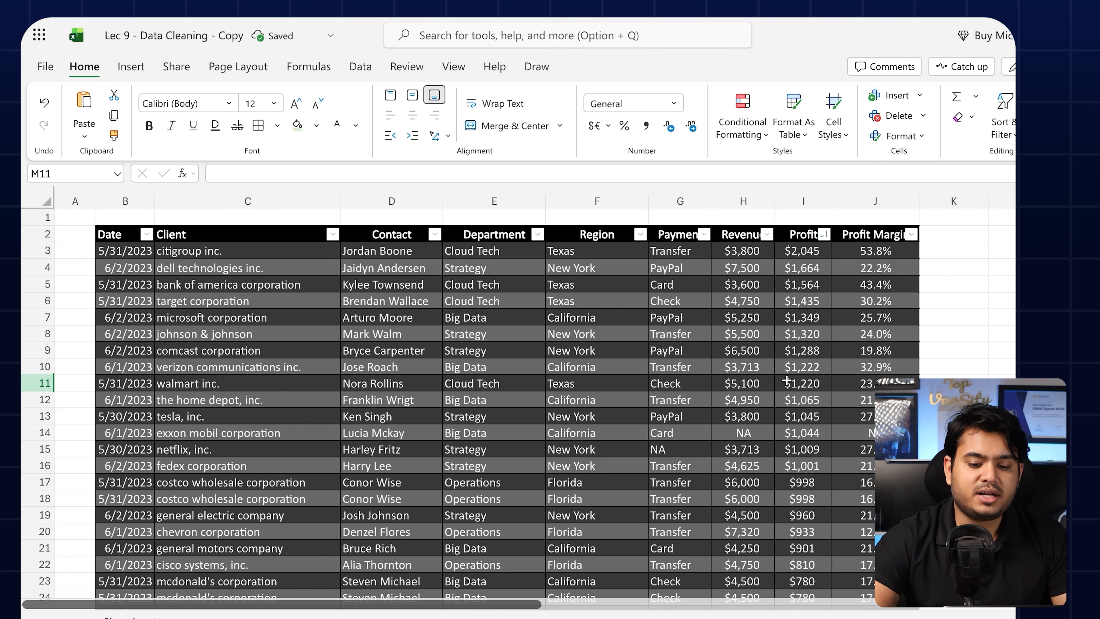
{"action": "left_click", "coordinate": [798, 318]}
{"action": "left_click", "coordinate": [1004, 128]}
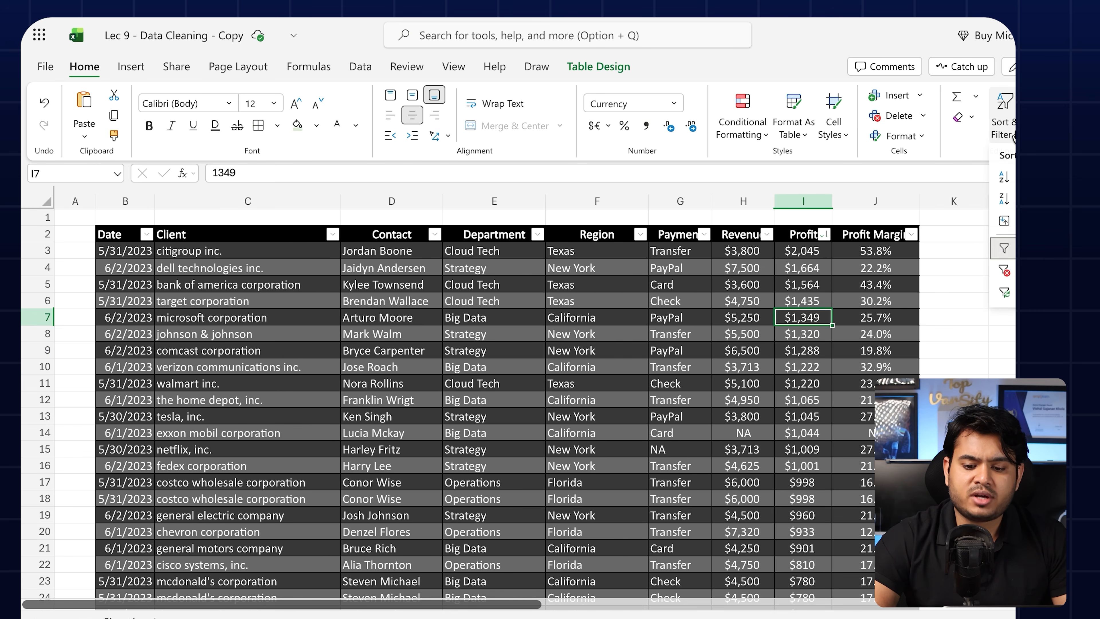
{"action": "left_click", "coordinate": [1004, 249]}
{"action": "left_click", "coordinate": [942, 278]}
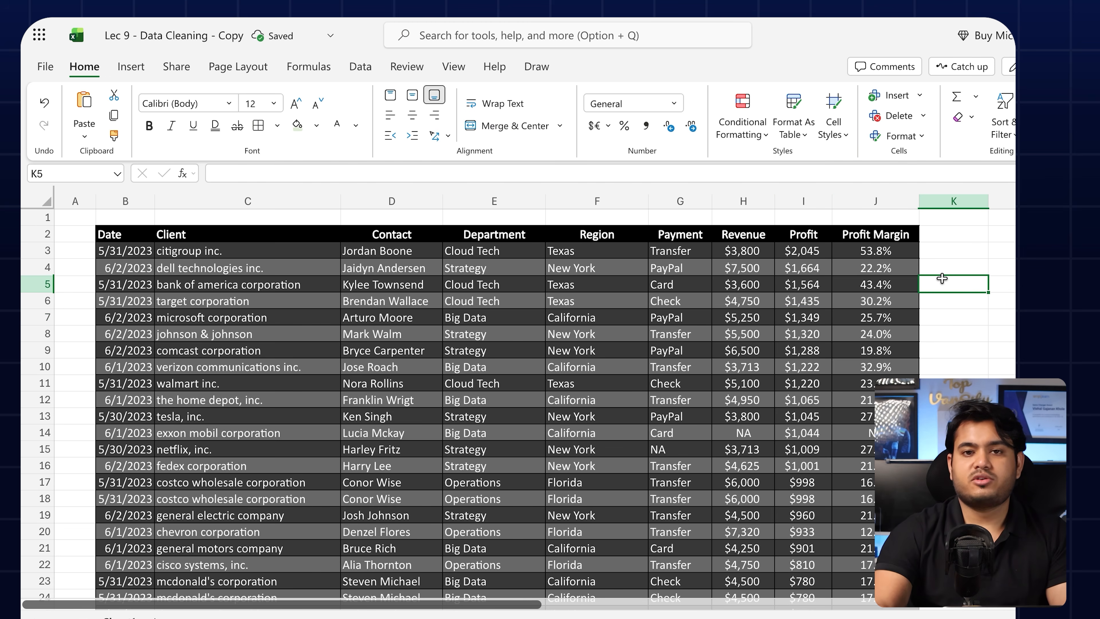